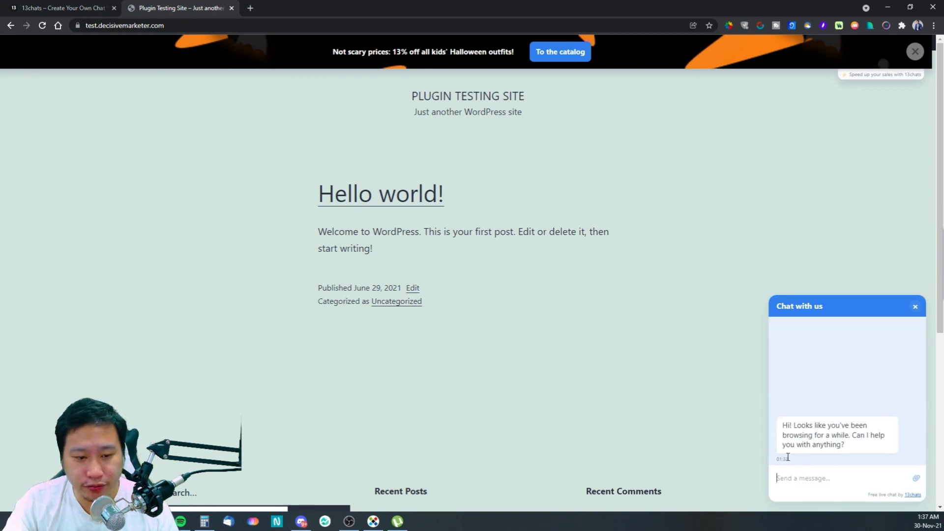
Step: Switch to the 13chats website and sign in to reach the projects dashboard
{"action": "left_click", "coordinate": [89, 6]}
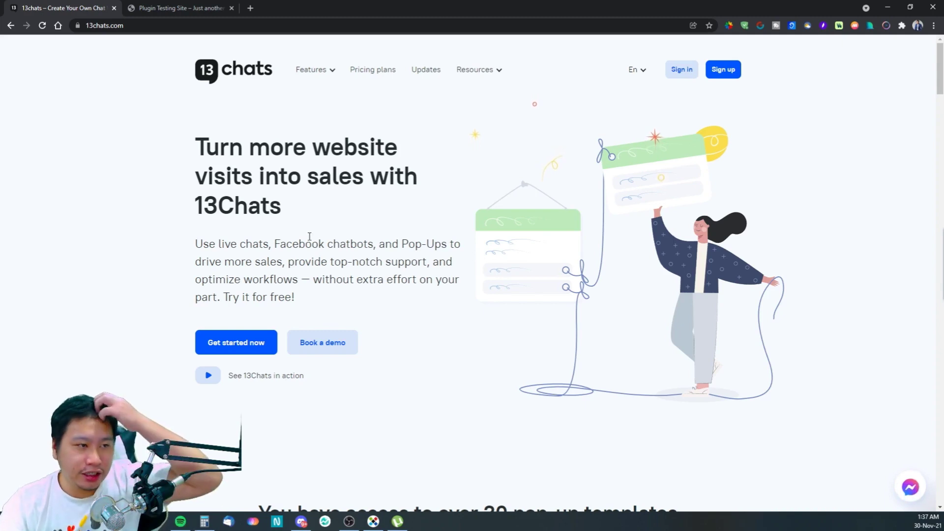
{"action": "left_click", "coordinate": [180, 8]}
{"action": "left_click", "coordinate": [77, 5]}
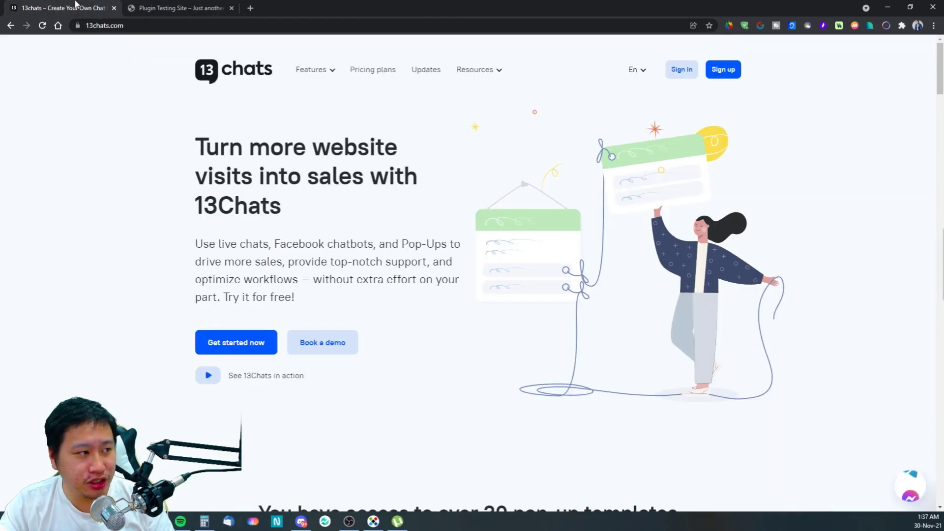
{"action": "left_click", "coordinate": [679, 71]}
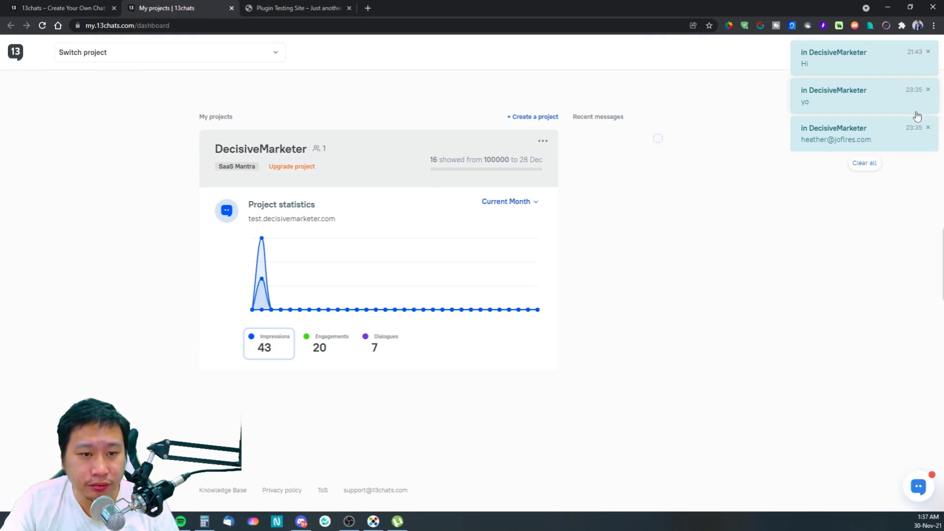
Step: Open the DecisiveMarketer project from the dashboard and go to the main tools in its project settings
{"action": "left_click", "coordinate": [931, 133]}
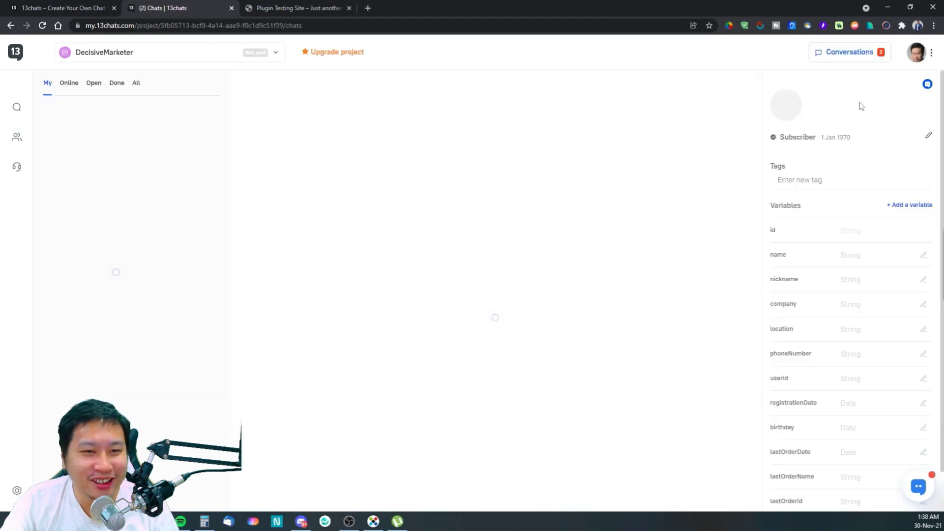
{"action": "left_click", "coordinate": [18, 54]}
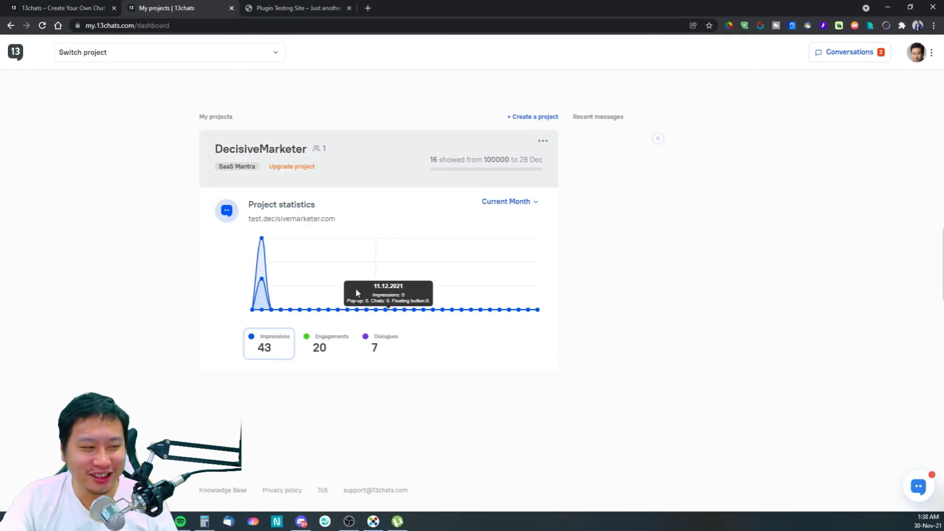
{"action": "left_click", "coordinate": [125, 54]}
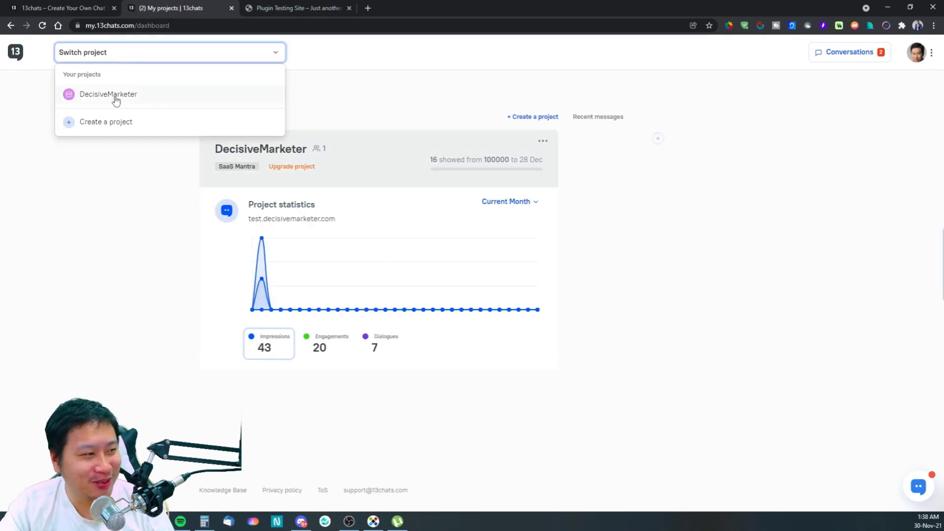
{"action": "left_click", "coordinate": [116, 95]}
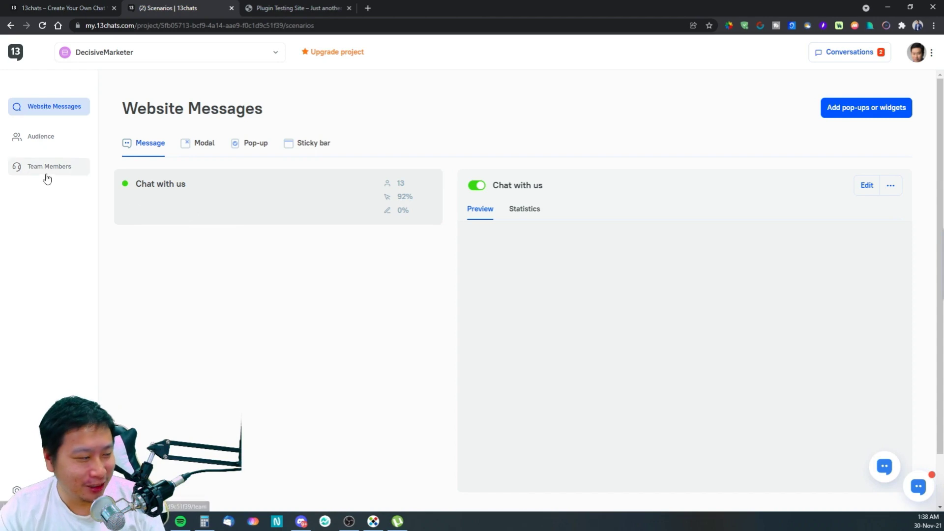
{"action": "left_click", "coordinate": [16, 490]}
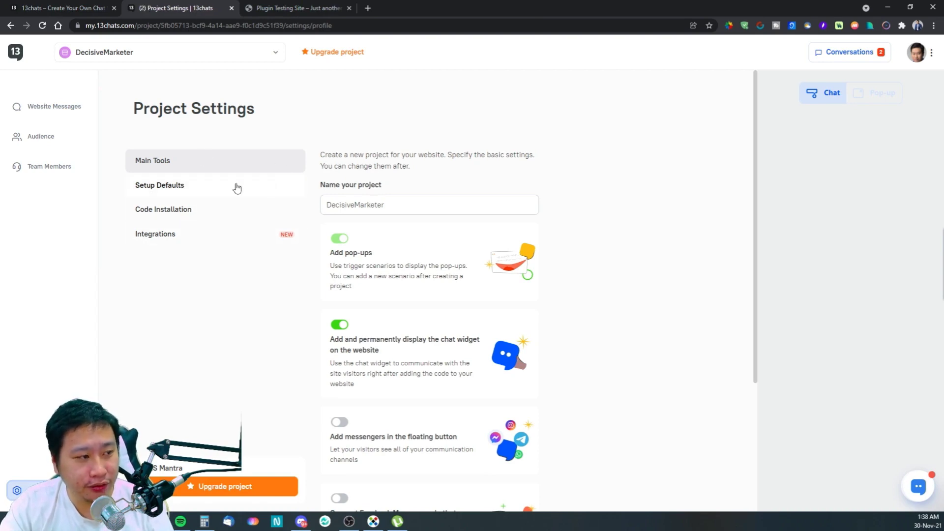
{"action": "scroll", "coordinate": [339, 174], "scroll_direction": "down", "scroll_amount": 2}
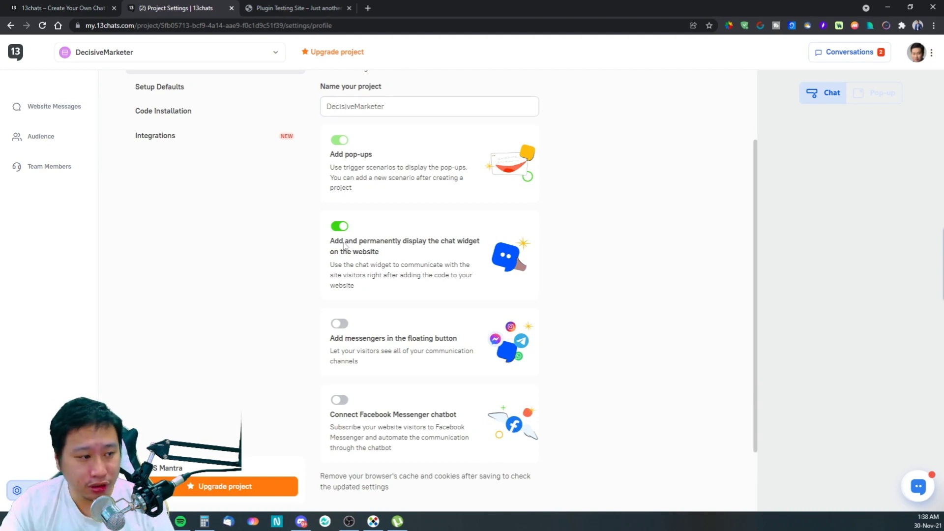
Step: Turn the permanently displayed chat widget off and back on to compare the previews
{"action": "left_click", "coordinate": [339, 226]}
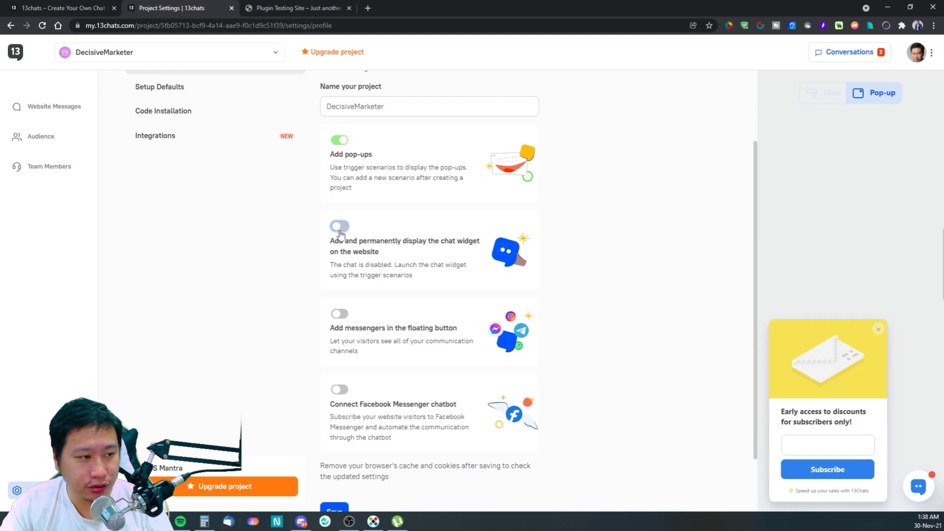
{"action": "left_click", "coordinate": [339, 227]}
{"action": "left_click", "coordinate": [339, 226]}
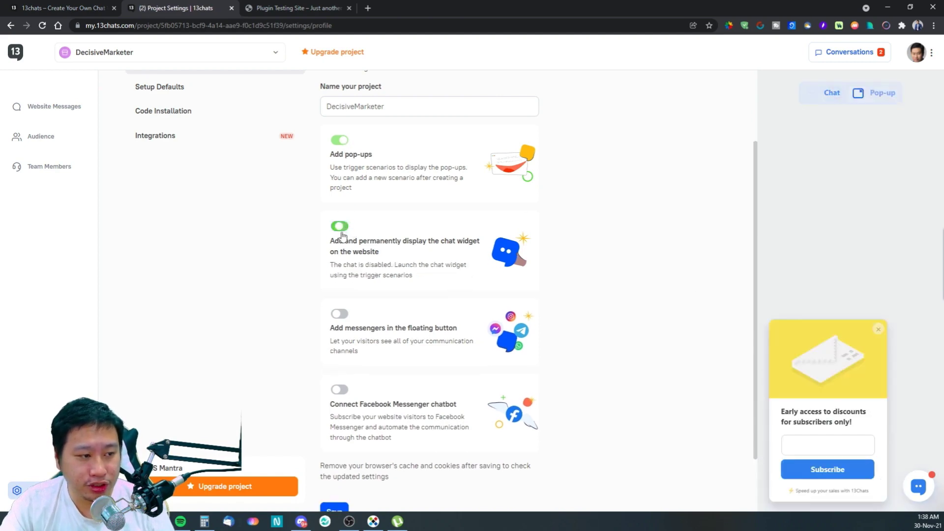
{"action": "left_click", "coordinate": [340, 226]}
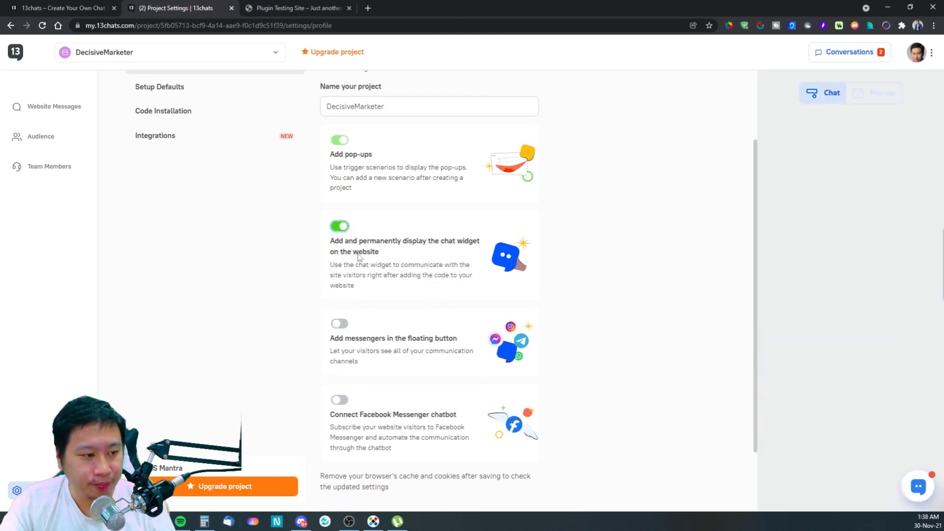
Step: Enable messengers in the floating button and add a WhatsApp button and a custom link button below Telegram
{"action": "scroll", "coordinate": [373, 301], "scroll_direction": "down", "scroll_amount": 2}
{"action": "left_click", "coordinate": [340, 242]}
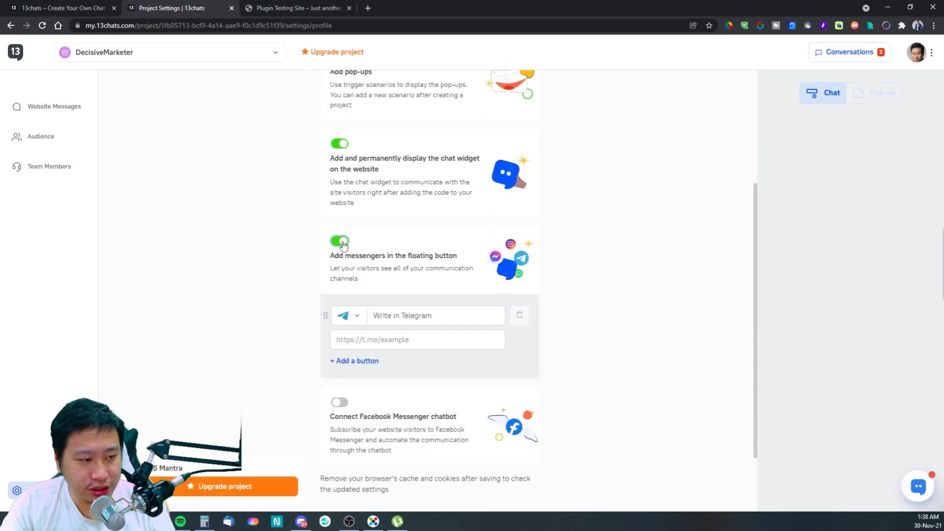
{"action": "left_click", "coordinate": [365, 363]}
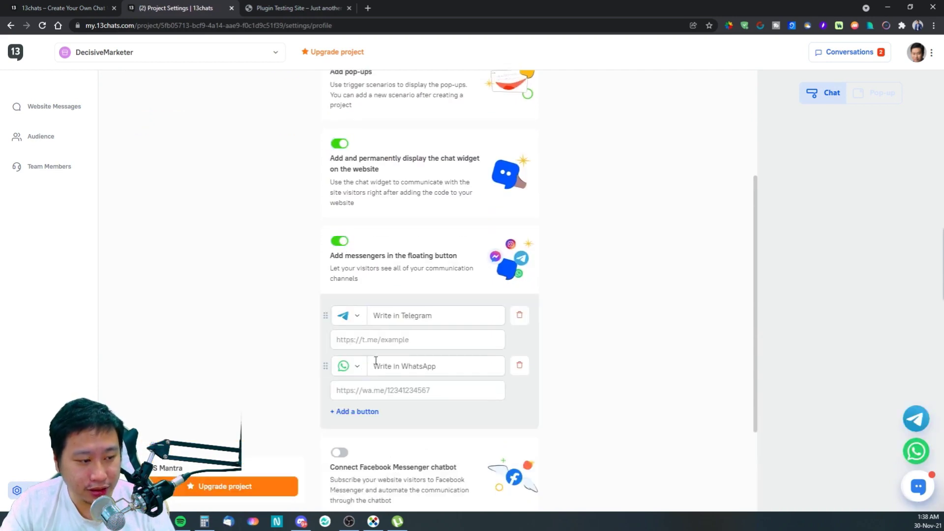
{"action": "left_click", "coordinate": [359, 411]}
{"action": "scroll", "coordinate": [365, 394], "scroll_direction": "down", "scroll_amount": 2}
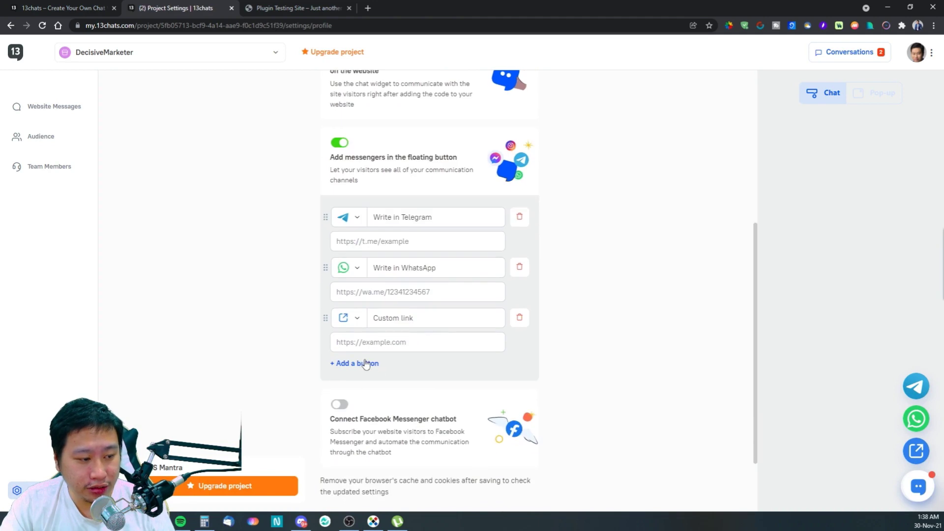
{"action": "left_click", "coordinate": [353, 269]}
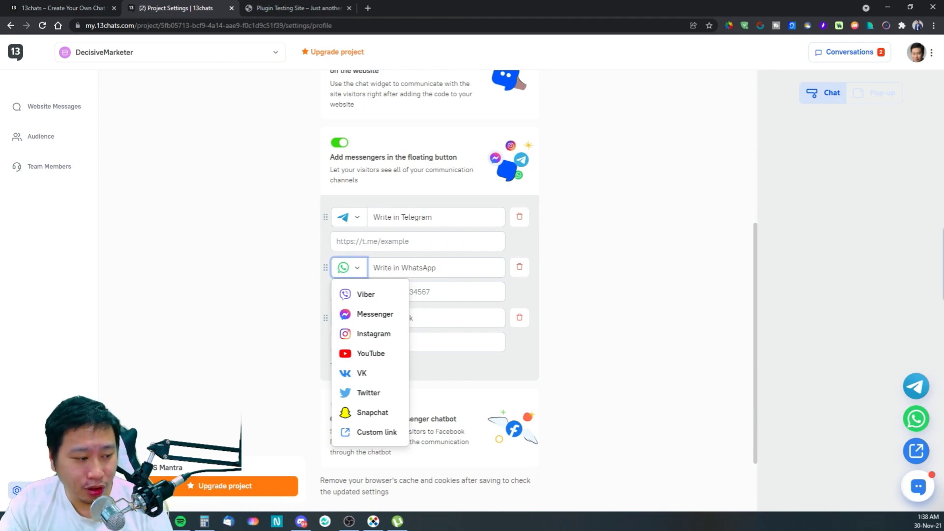
{"action": "left_click", "coordinate": [132, 521]}
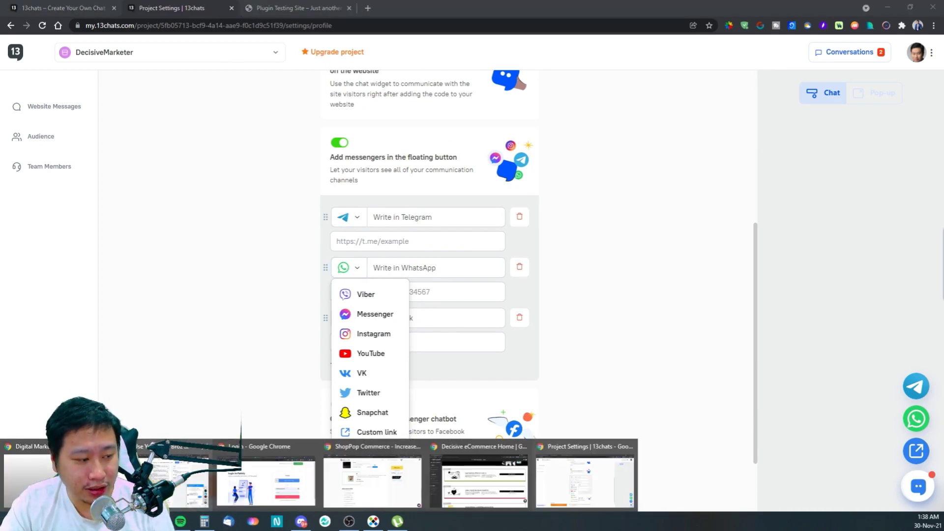
{"action": "left_click", "coordinate": [190, 479]}
{"action": "left_click", "coordinate": [809, 9]}
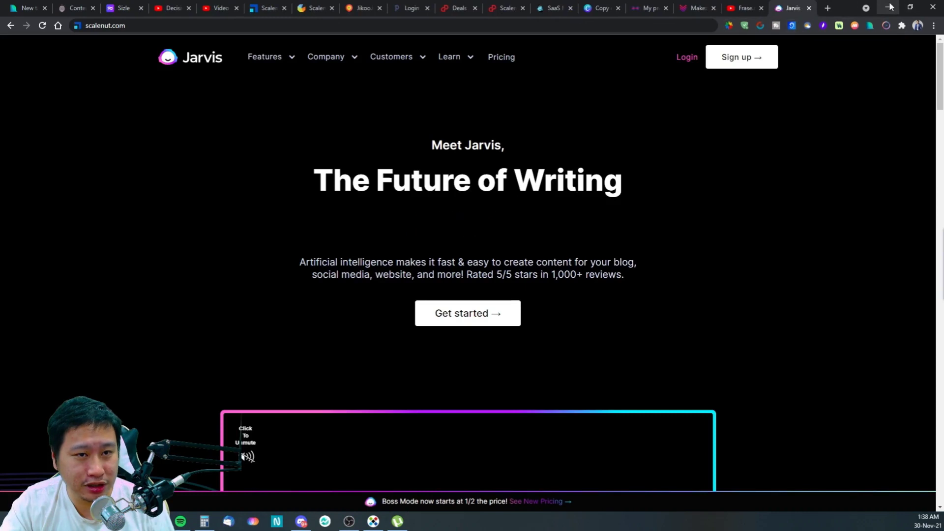
{"action": "left_click", "coordinate": [301, 521]}
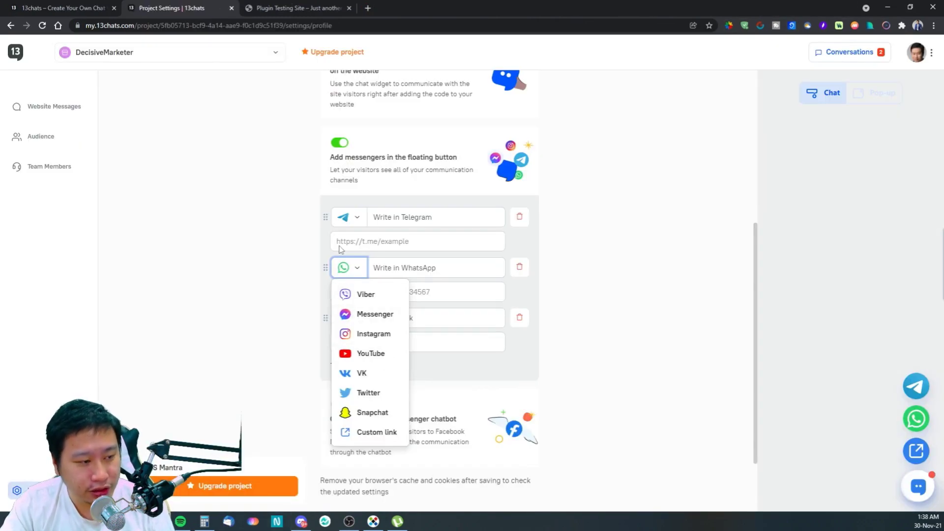
{"action": "left_click", "coordinate": [308, 242]}
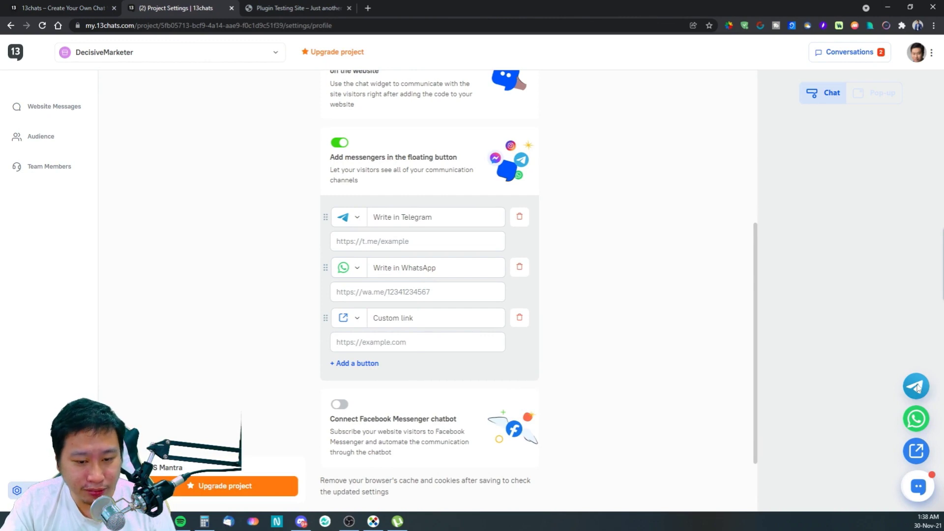
Step: Change the third floating button from a custom link to Viber
{"action": "left_click", "coordinate": [346, 322]}
{"action": "left_click", "coordinate": [352, 347]}
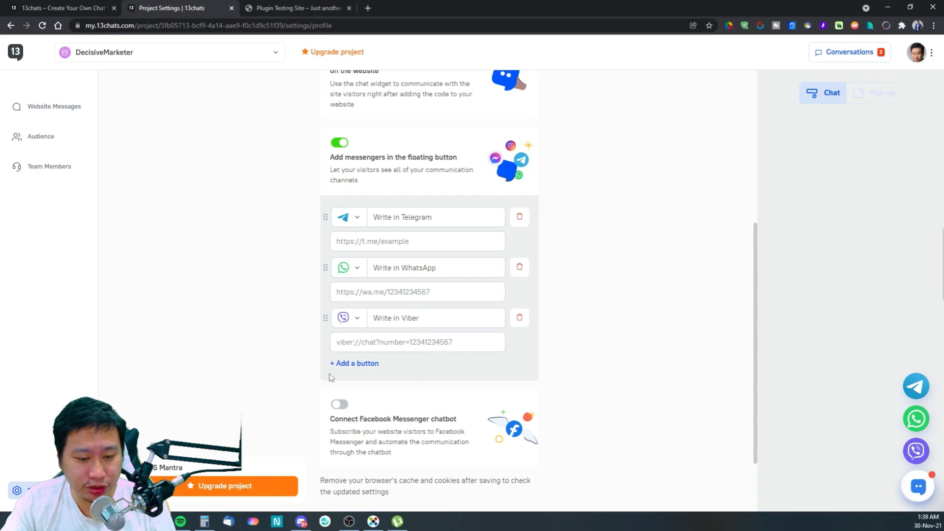
Step: Add a Messenger button below Viber and delete it again
{"action": "left_click", "coordinate": [363, 364]}
{"action": "left_click", "coordinate": [354, 369]}
{"action": "left_click", "coordinate": [560, 415]}
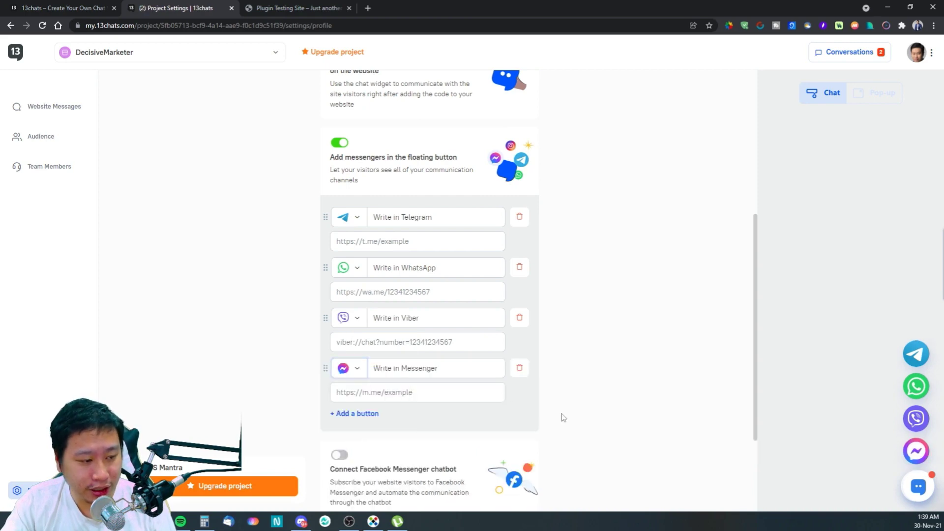
{"action": "left_click", "coordinate": [519, 369]}
Step: Enable the Facebook Messenger chatbot connection and display its page connection options
{"action": "scroll", "coordinate": [449, 379], "scroll_direction": "down", "scroll_amount": 1}
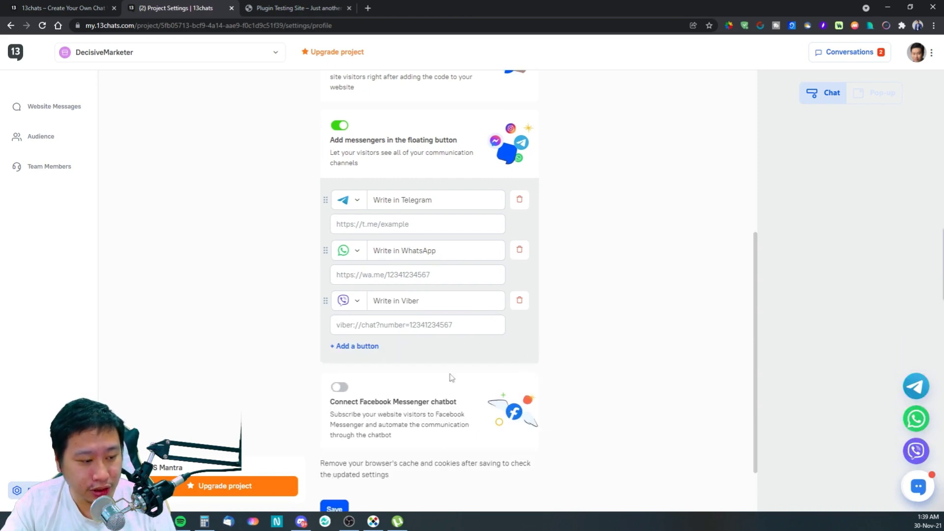
{"action": "left_click", "coordinate": [342, 357]}
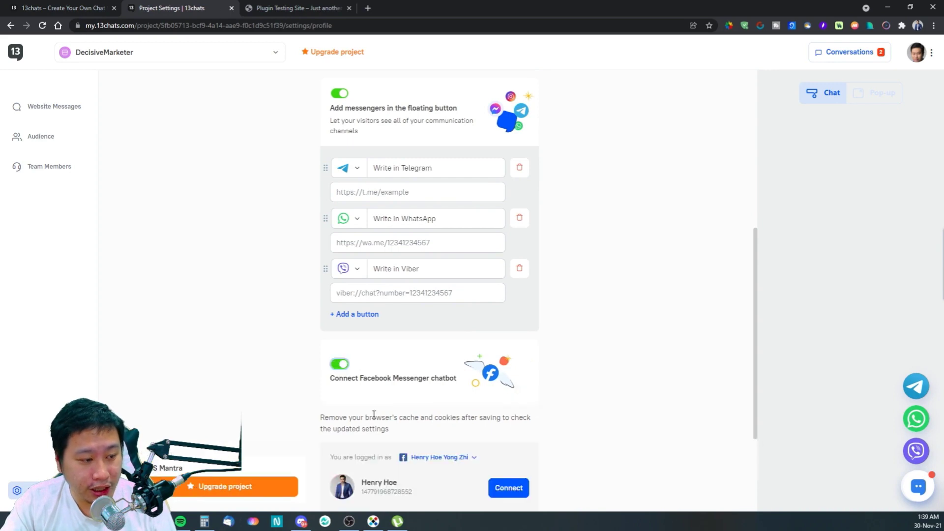
{"action": "scroll", "coordinate": [372, 415], "scroll_direction": "down", "scroll_amount": 2}
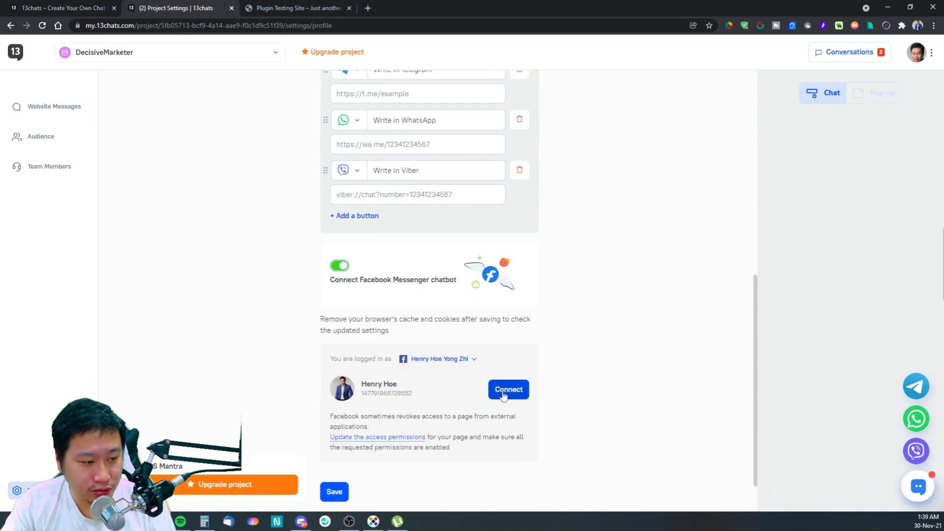
Step: Add a fourth floating button for Messenger below the Viber button
{"action": "scroll", "coordinate": [354, 245], "scroll_direction": "up", "scroll_amount": 2}
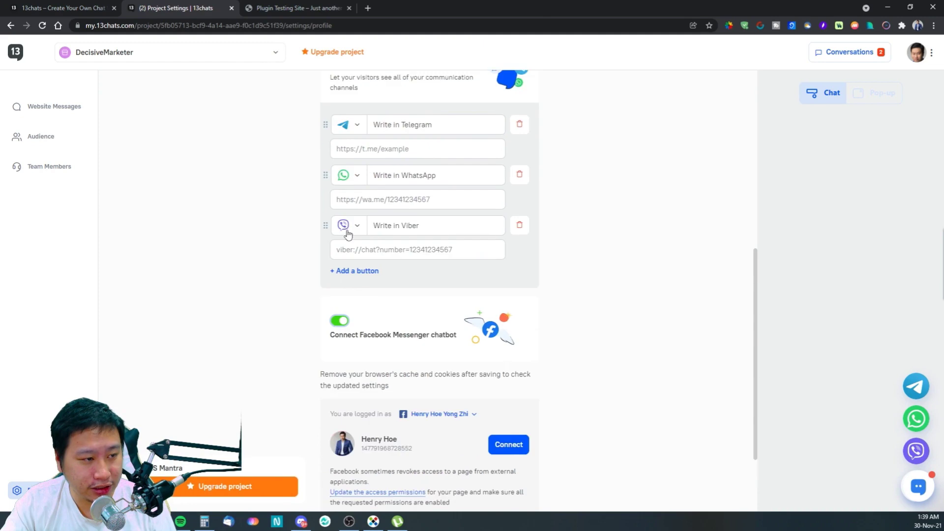
{"action": "left_click", "coordinate": [347, 313]}
{"action": "left_click", "coordinate": [357, 322]}
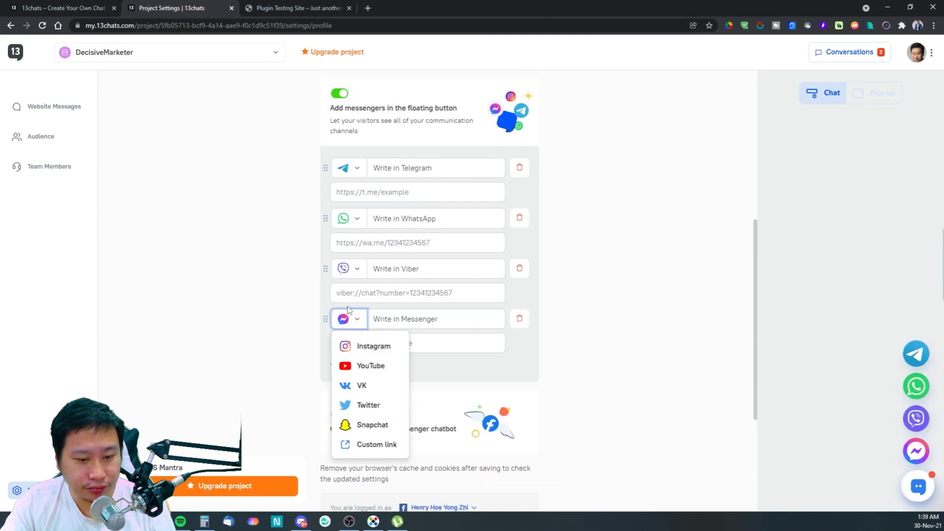
{"action": "left_click", "coordinate": [603, 390]}
Step: Try YouTube as the fourth button's channel and switch it back to Messenger
{"action": "left_click", "coordinate": [357, 321]}
{"action": "left_click", "coordinate": [358, 320]}
{"action": "left_click", "coordinate": [358, 320]}
{"action": "left_click", "coordinate": [362, 366]}
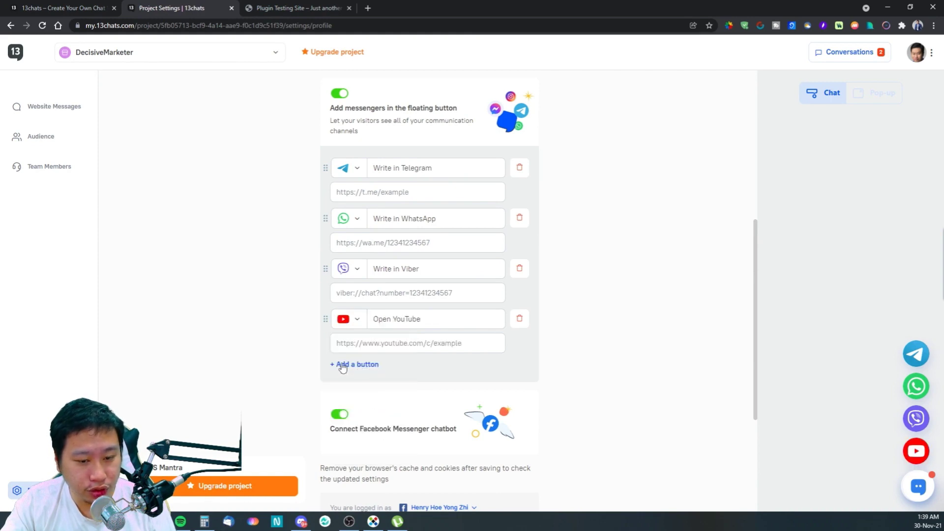
{"action": "left_click", "coordinate": [345, 326]}
{"action": "left_click", "coordinate": [364, 344]}
Step: Add Instagram, YouTube and VK buttons to the floating button's messenger list
{"action": "left_click", "coordinate": [357, 365]}
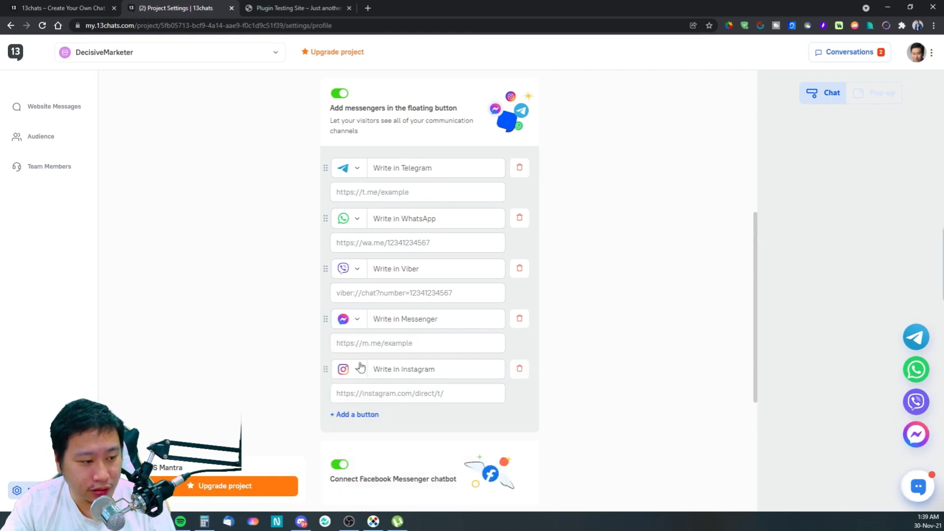
{"action": "left_click", "coordinate": [357, 414]}
{"action": "left_click", "coordinate": [354, 466]}
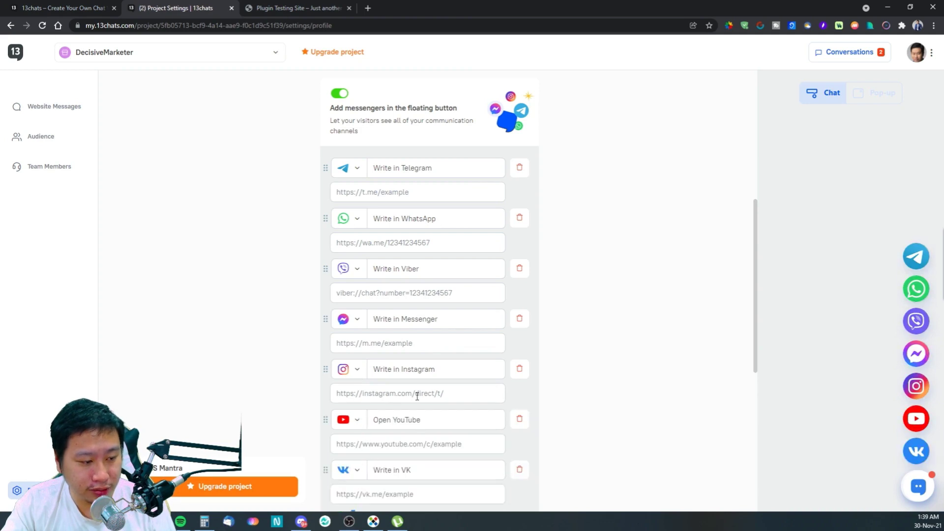
Step: Add Twitter and Snapchat buttons below the VK button
{"action": "scroll", "coordinate": [354, 393], "scroll_direction": "down", "scroll_amount": 3}
{"action": "left_click", "coordinate": [352, 367]}
{"action": "left_click", "coordinate": [358, 374]}
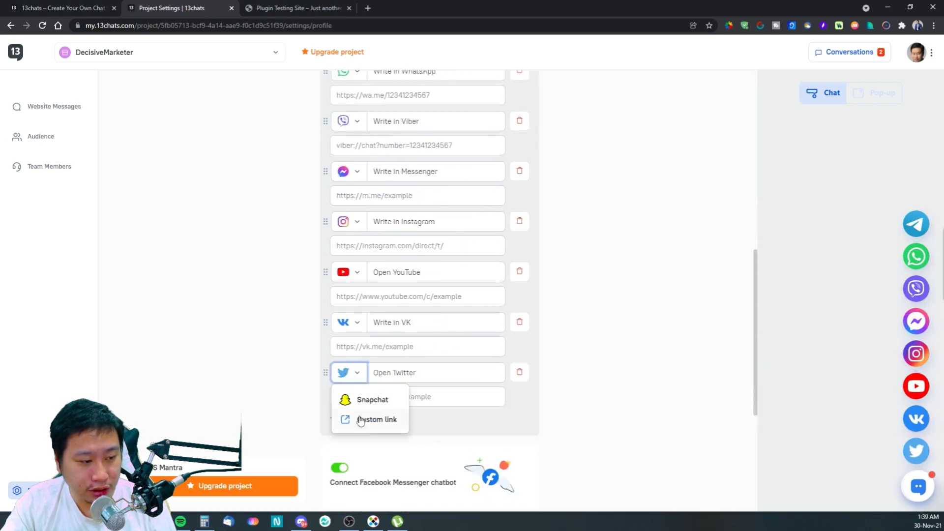
{"action": "left_click", "coordinate": [598, 406]}
{"action": "left_click", "coordinate": [344, 418]}
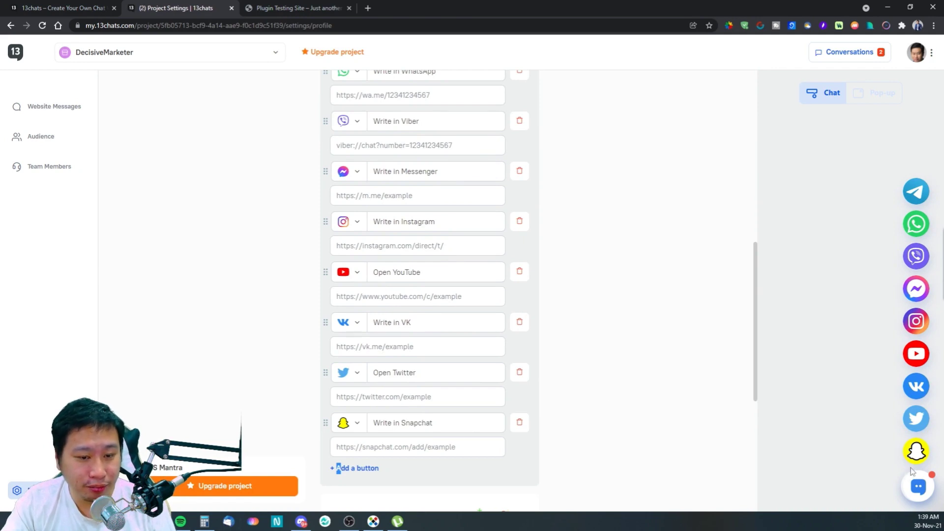
Step: Review the list of messenger buttons and add a custom link button at its end
{"action": "scroll", "coordinate": [519, 287], "scroll_direction": "up", "scroll_amount": 3}
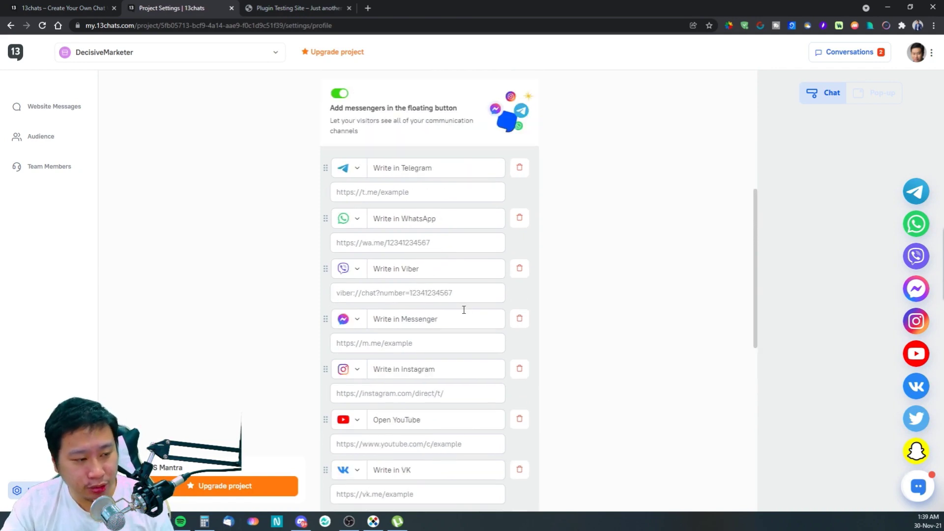
{"action": "scroll", "coordinate": [453, 320], "scroll_direction": "down", "scroll_amount": 5}
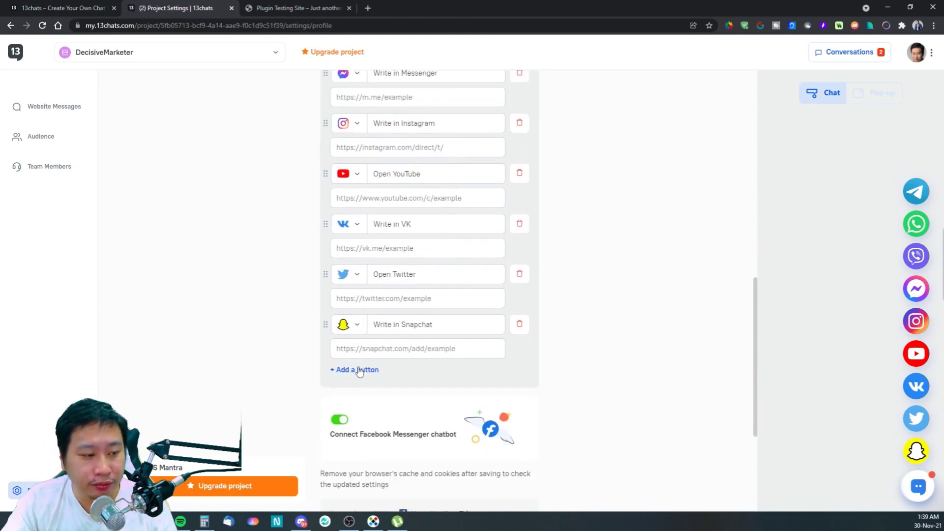
{"action": "left_click", "coordinate": [359, 371]}
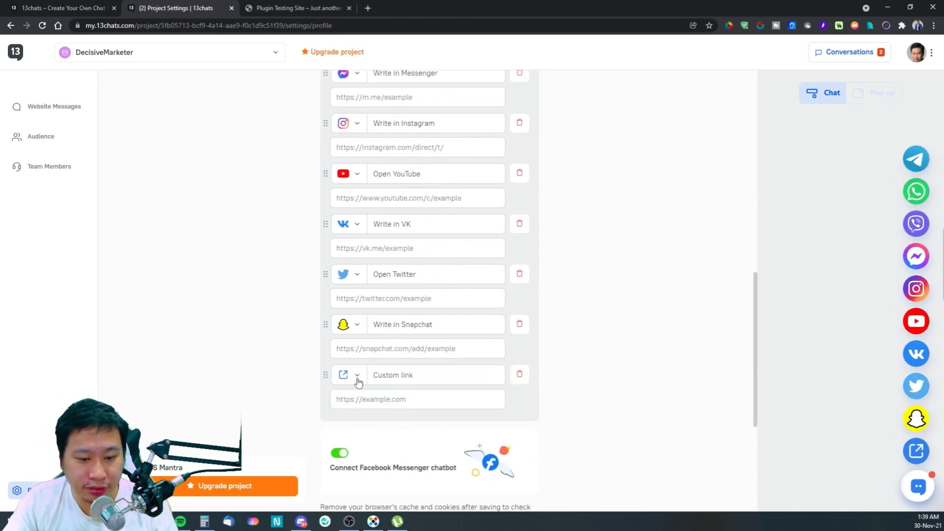
Step: Look over the rest of the Main Tools settings and the Chat and Pop-up previews, and try to open the Setup Defaults section
{"action": "scroll", "coordinate": [305, 326], "scroll_direction": "up", "scroll_amount": 3}
{"action": "scroll", "coordinate": [326, 320], "scroll_direction": "down", "scroll_amount": 7}
{"action": "scroll", "coordinate": [328, 322], "scroll_direction": "down", "scroll_amount": 1}
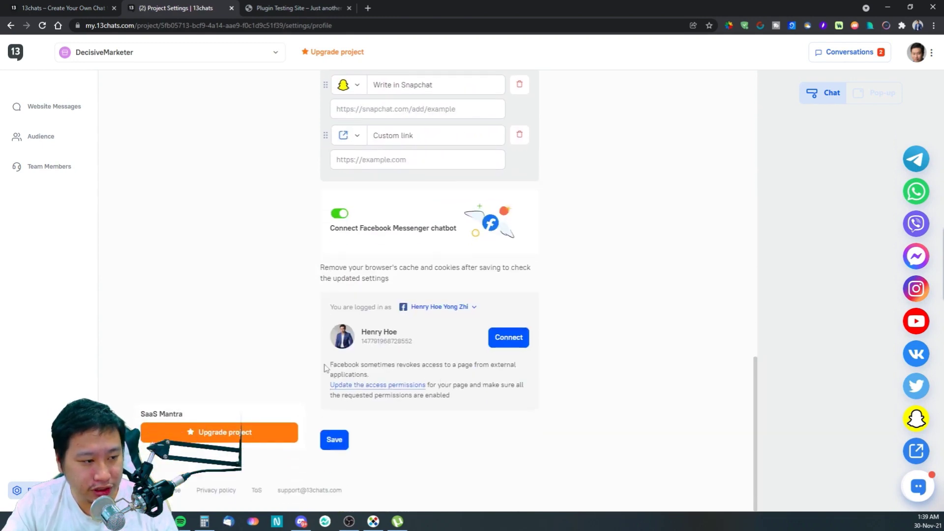
{"action": "scroll", "coordinate": [324, 368], "scroll_direction": "up", "scroll_amount": 13}
{"action": "left_click", "coordinate": [876, 93]}
{"action": "left_click", "coordinate": [813, 95]}
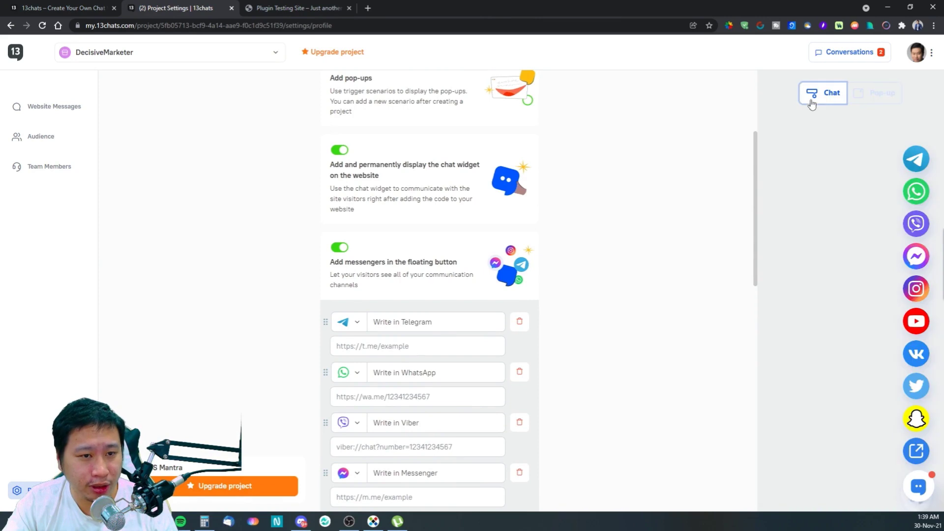
{"action": "left_click", "coordinate": [864, 97]}
{"action": "left_click", "coordinate": [822, 96]}
{"action": "scroll", "coordinate": [401, 208], "scroll_direction": "up", "scroll_amount": 2}
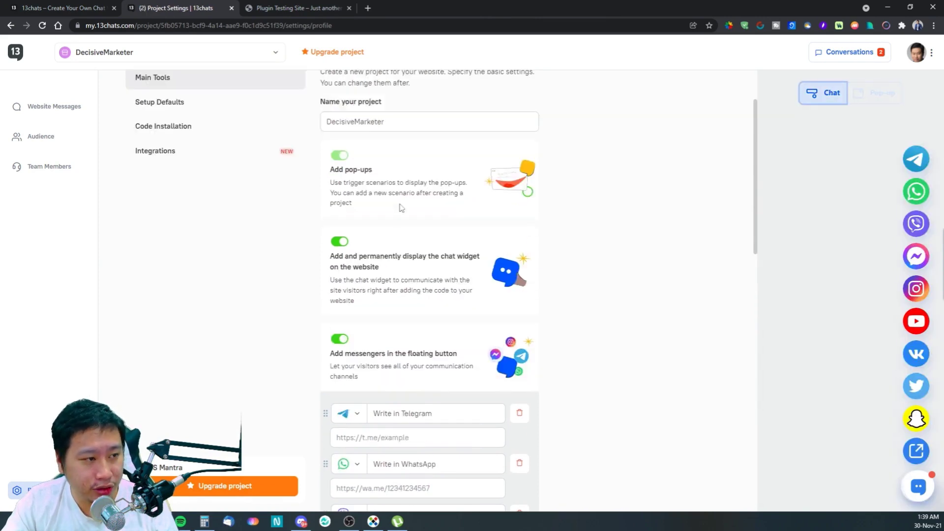
{"action": "scroll", "coordinate": [401, 207], "scroll_direction": "up", "scroll_amount": 2}
{"action": "left_click", "coordinate": [173, 183]}
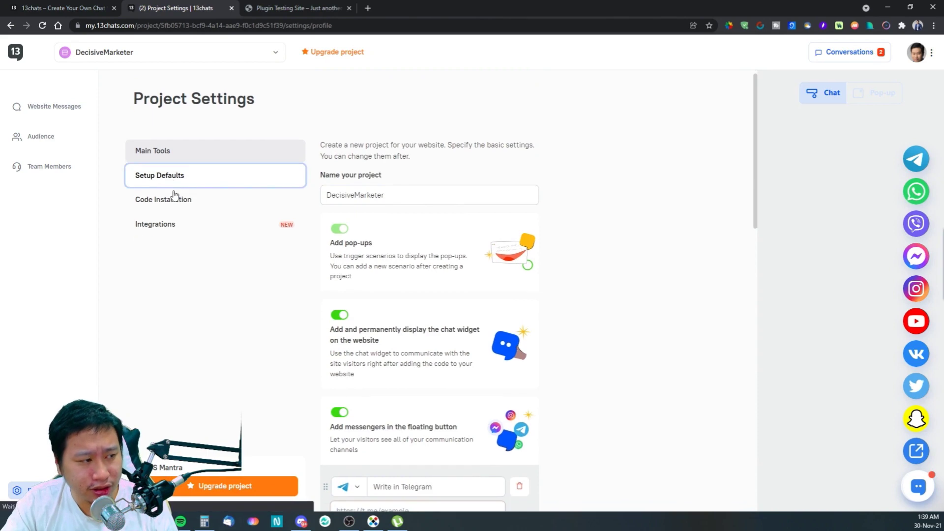
Step: Delete every messenger button from the floating button's list except the custom link
{"action": "scroll", "coordinate": [190, 143], "scroll_direction": "down", "scroll_amount": 8}
{"action": "left_click", "coordinate": [520, 119]}
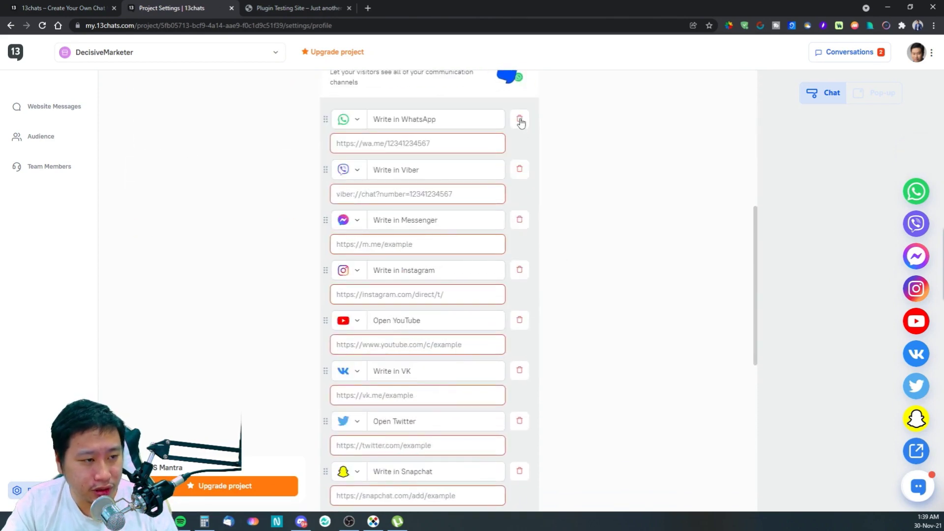
{"action": "left_click", "coordinate": [519, 119]}
{"action": "left_click", "coordinate": [520, 119]}
{"action": "left_click", "coordinate": [519, 119]}
{"action": "left_click", "coordinate": [519, 119]}
{"action": "left_click", "coordinate": [519, 119]}
{"action": "left_click", "coordinate": [520, 119]}
{"action": "left_click", "coordinate": [519, 119]}
{"action": "left_click", "coordinate": [520, 119]}
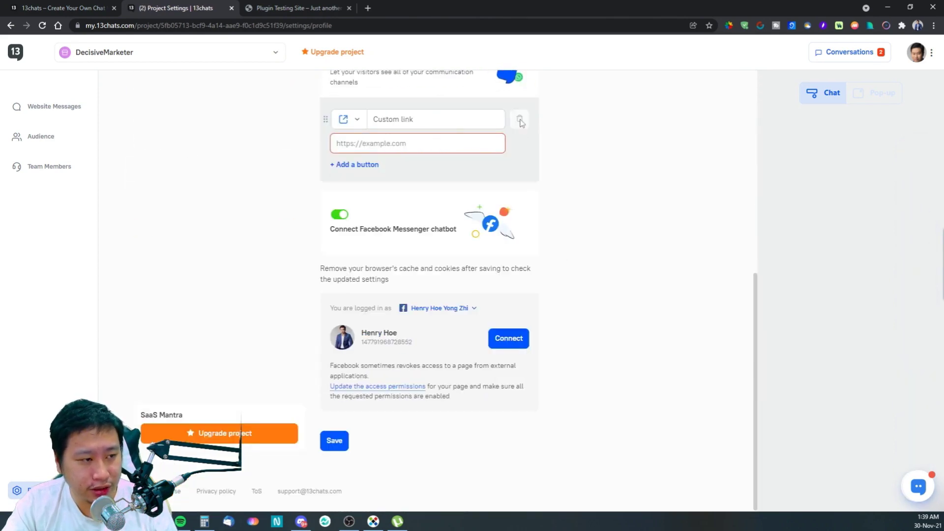
Step: Turn off the option to add messengers in the floating button
{"action": "scroll", "coordinate": [347, 233], "scroll_direction": "up", "scroll_amount": 1}
{"action": "left_click", "coordinate": [387, 195]}
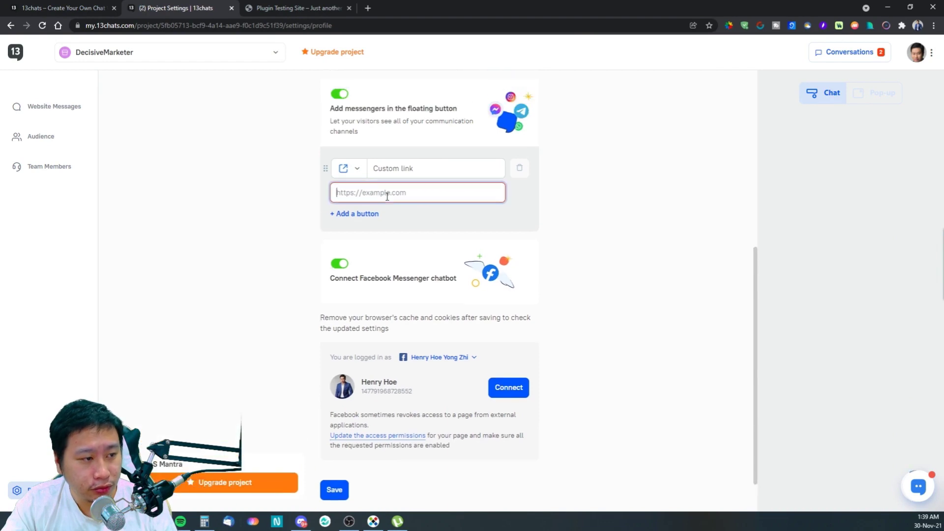
{"action": "left_click", "coordinate": [344, 175]}
{"action": "left_click_drag", "start_coordinate": [412, 149], "coordinate": [344, 111]}
{"action": "left_click", "coordinate": [344, 92]}
{"action": "scroll", "coordinate": [617, 305], "scroll_direction": "up", "scroll_amount": 3}
{"action": "scroll", "coordinate": [116, 231], "scroll_direction": "up", "scroll_amount": 3}
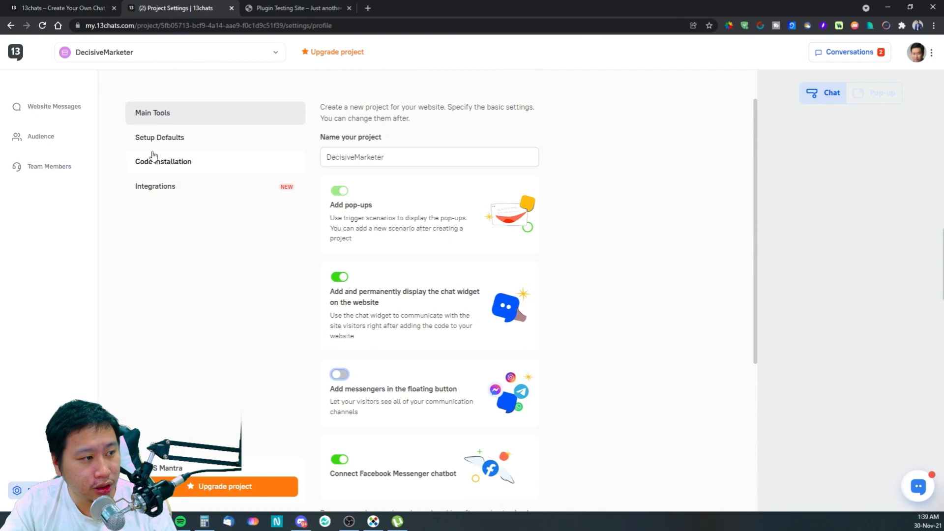
Step: Connect the listed Facebook page to the Messenger chatbot and save the project's main settings
{"action": "scroll", "coordinate": [211, 393], "scroll_direction": "down", "scroll_amount": 5}
{"action": "left_click", "coordinate": [334, 439]}
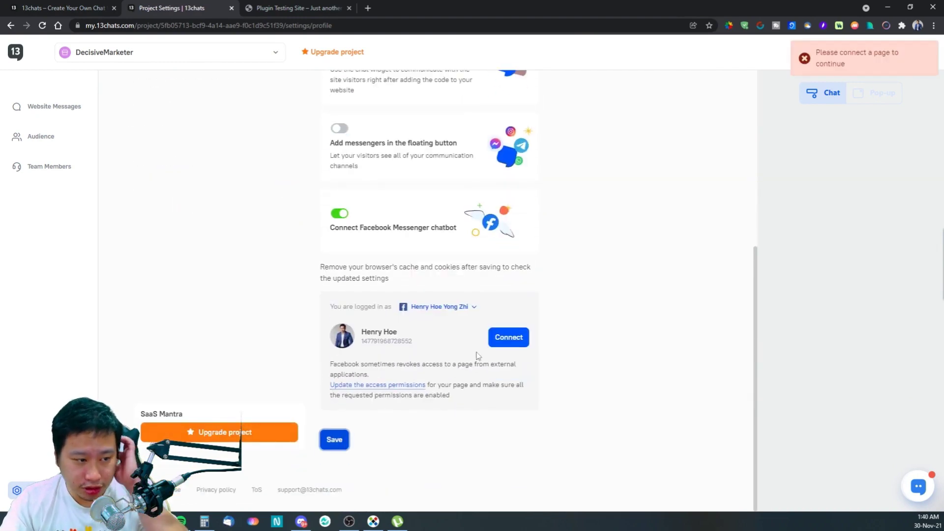
{"action": "left_click", "coordinate": [494, 344]}
{"action": "left_click", "coordinate": [340, 444]}
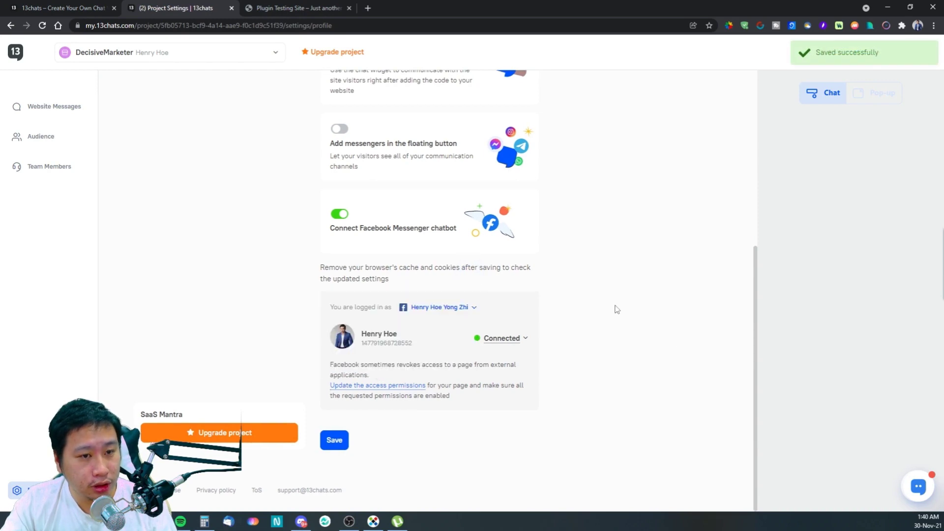
Step: Open the Setup Defaults section and try Show expanded as the default widget behaviour
{"action": "scroll", "coordinate": [615, 309], "scroll_direction": "up", "scroll_amount": 6}
{"action": "left_click", "coordinate": [188, 186]}
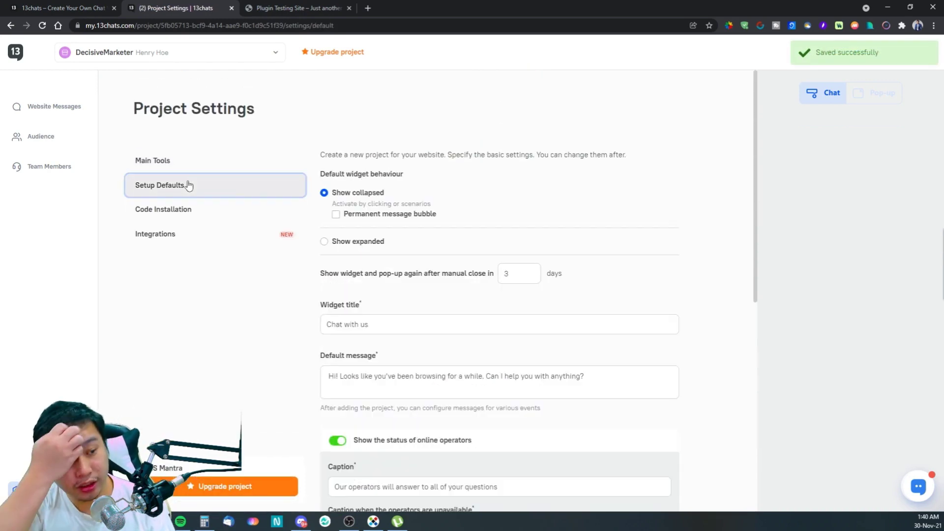
{"action": "left_click", "coordinate": [325, 243]}
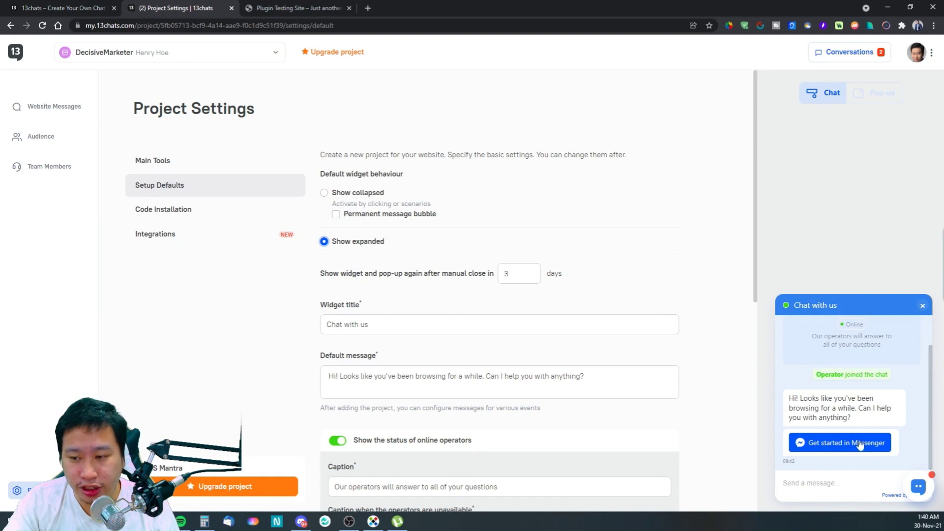
Step: Try a Messenger button in the Main Tools floating-button messengers, and turn the messengers off again
{"action": "left_click", "coordinate": [140, 162]}
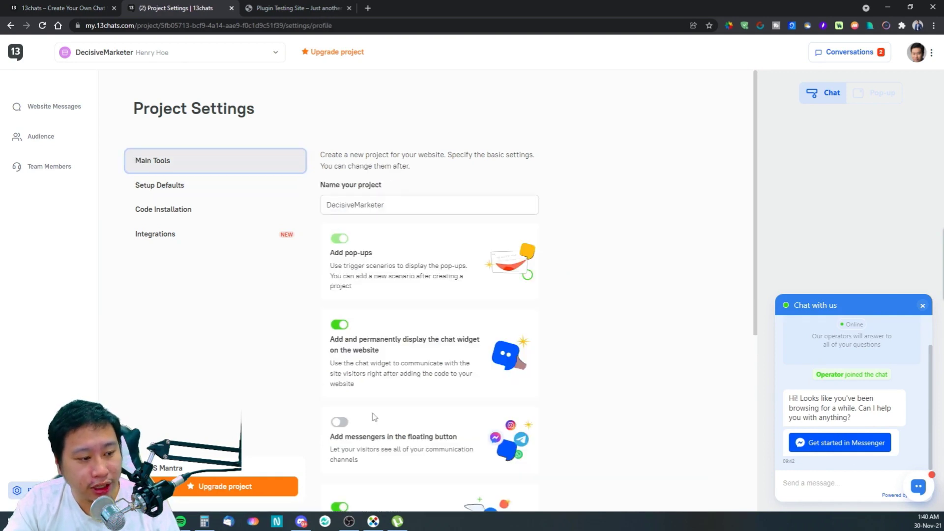
{"action": "scroll", "coordinate": [322, 291], "scroll_direction": "down", "scroll_amount": 4}
{"action": "left_click", "coordinate": [340, 226]}
{"action": "left_click", "coordinate": [358, 302]}
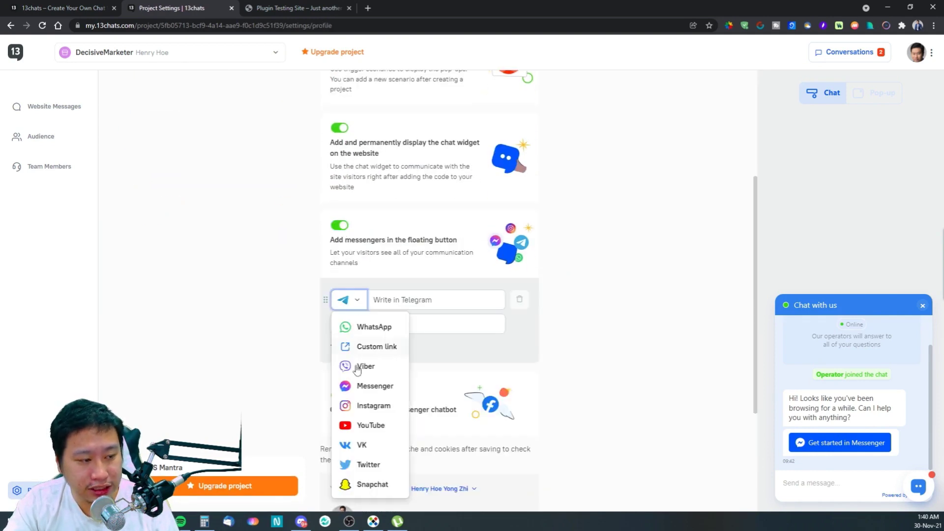
{"action": "left_click", "coordinate": [362, 389]}
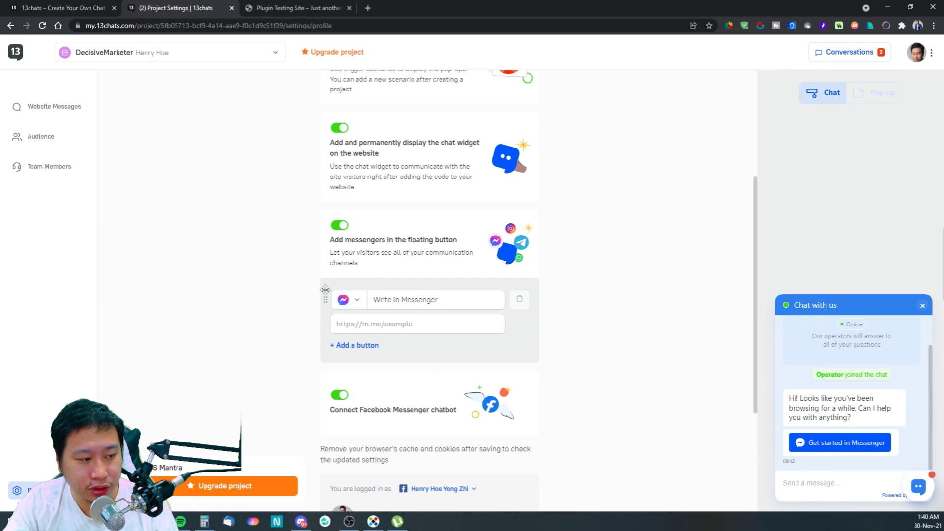
{"action": "left_click", "coordinate": [338, 225]}
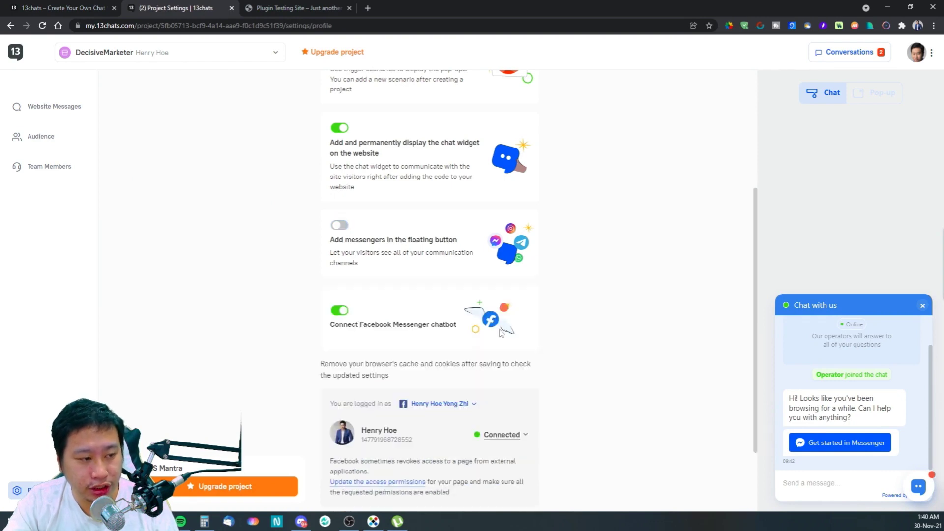
Step: In Setup Defaults, set the default widget behaviour to Show collapsed with a permanent message bubble
{"action": "scroll", "coordinate": [225, 291], "scroll_direction": "up", "scroll_amount": 4}
{"action": "left_click", "coordinate": [200, 195]}
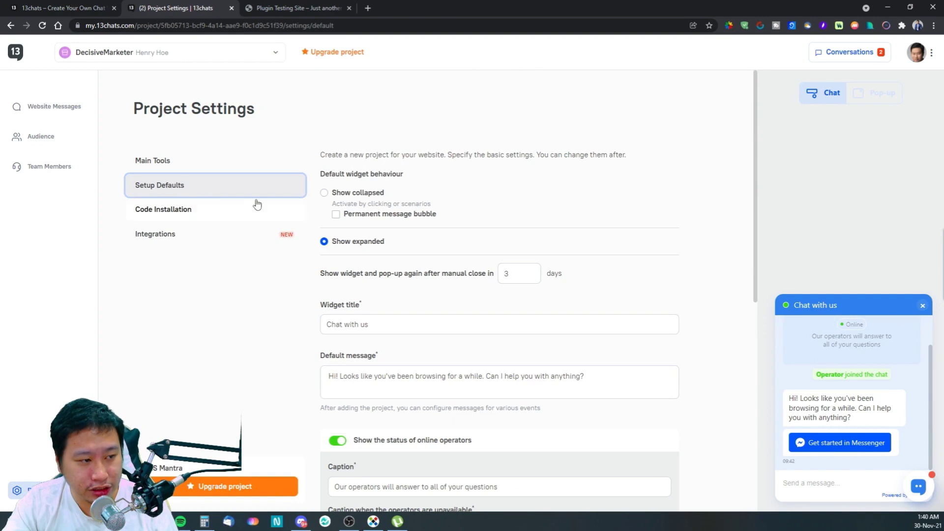
{"action": "left_click", "coordinate": [337, 196]}
{"action": "left_click", "coordinate": [337, 217]}
{"action": "left_click", "coordinate": [336, 216]}
{"action": "left_click", "coordinate": [336, 215]}
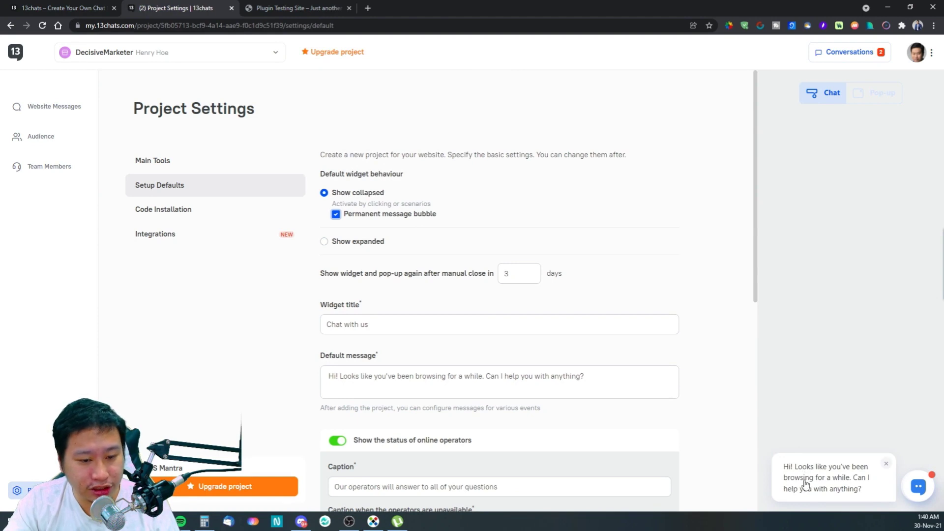
Step: Examine the default message text and turn off the permanent message bubble
{"action": "scroll", "coordinate": [556, 396], "scroll_direction": "down", "scroll_amount": 3}
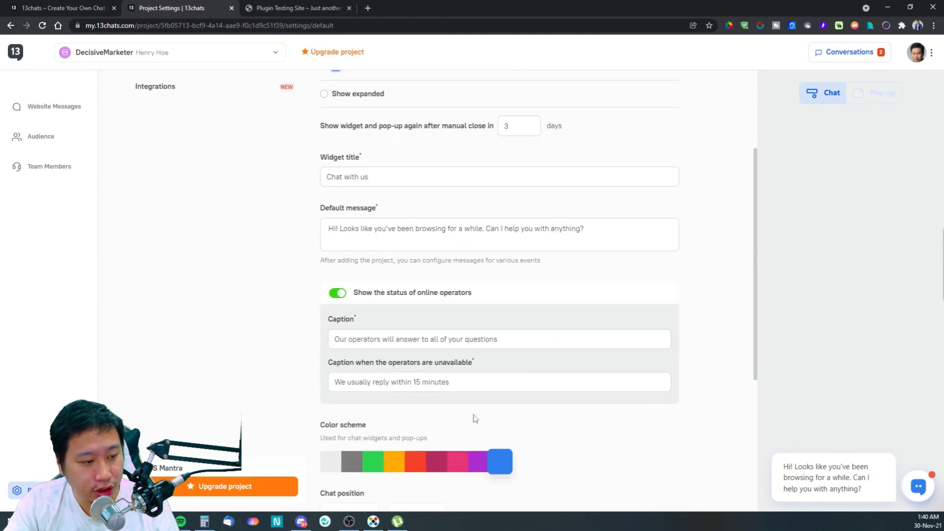
{"action": "scroll", "coordinate": [463, 412], "scroll_direction": "down", "scroll_amount": 1}
{"action": "scroll", "coordinate": [443, 403], "scroll_direction": "up", "scroll_amount": 3}
{"action": "left_click", "coordinate": [329, 331]}
{"action": "left_click_drag", "start_coordinate": [329, 331], "coordinate": [605, 328]}
{"action": "left_click", "coordinate": [604, 328]}
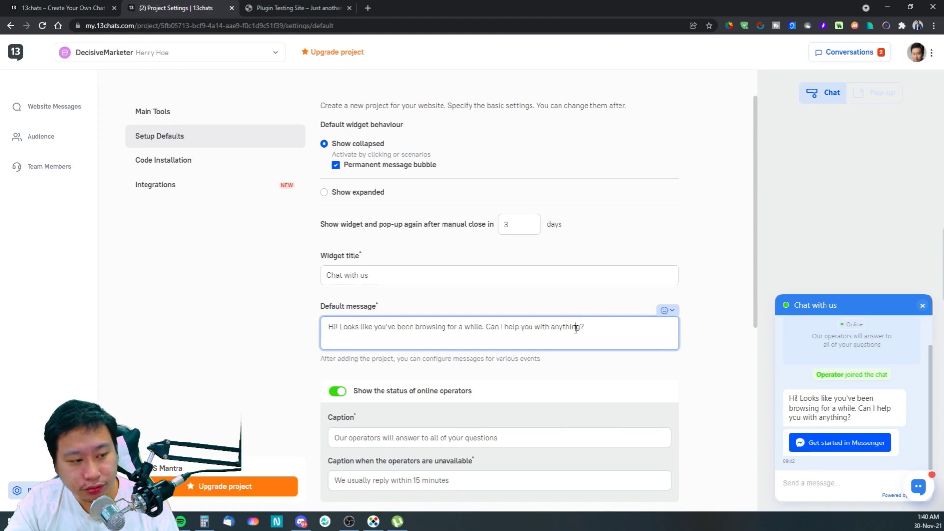
{"action": "left_click", "coordinate": [335, 165]}
{"action": "left_click", "coordinate": [336, 165]}
{"action": "left_click", "coordinate": [335, 165]}
Step: Set the widget title to "DecisiveMarketer Support"
{"action": "left_click", "coordinate": [410, 274]}
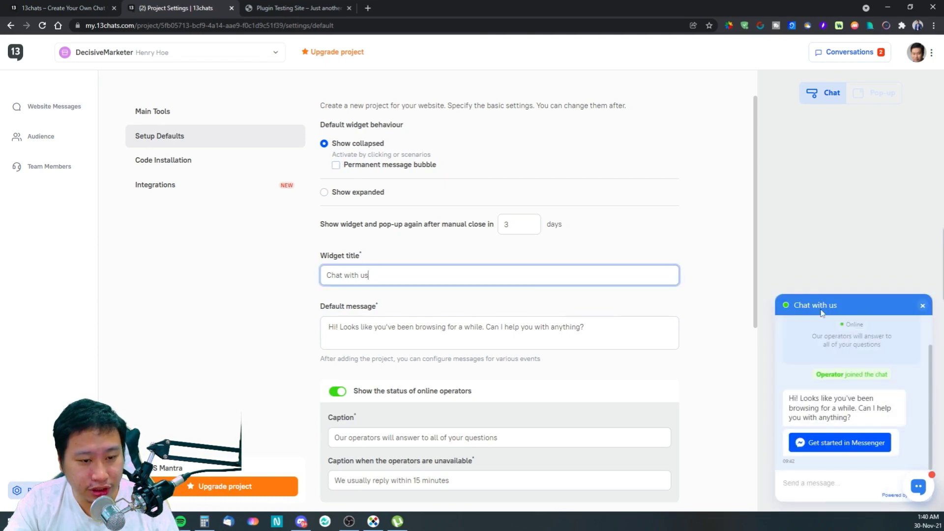
{"action": "left_click", "coordinate": [822, 313]}
{"action": "left_click", "coordinate": [400, 274]}
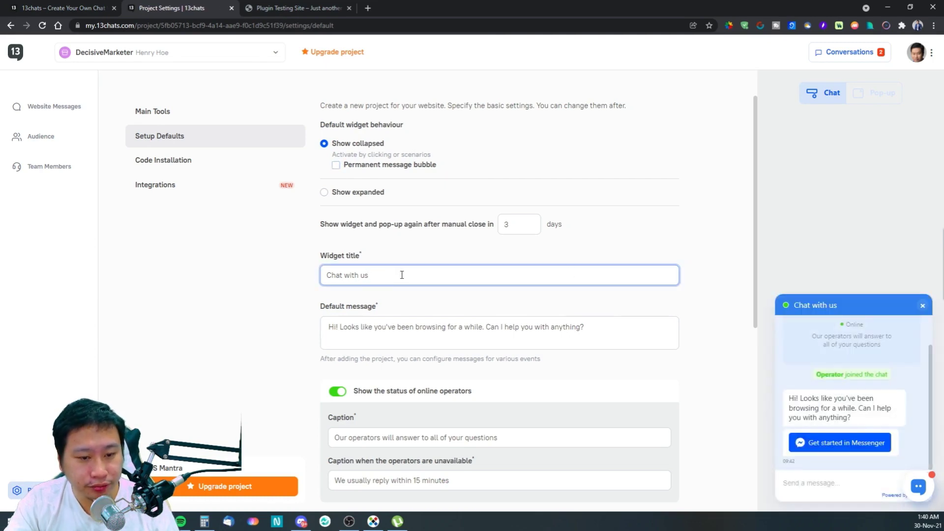
{"action": "left_click_drag", "start_coordinate": [401, 275], "coordinate": [283, 263]}
{"action": "type", "text": "Decisive"}
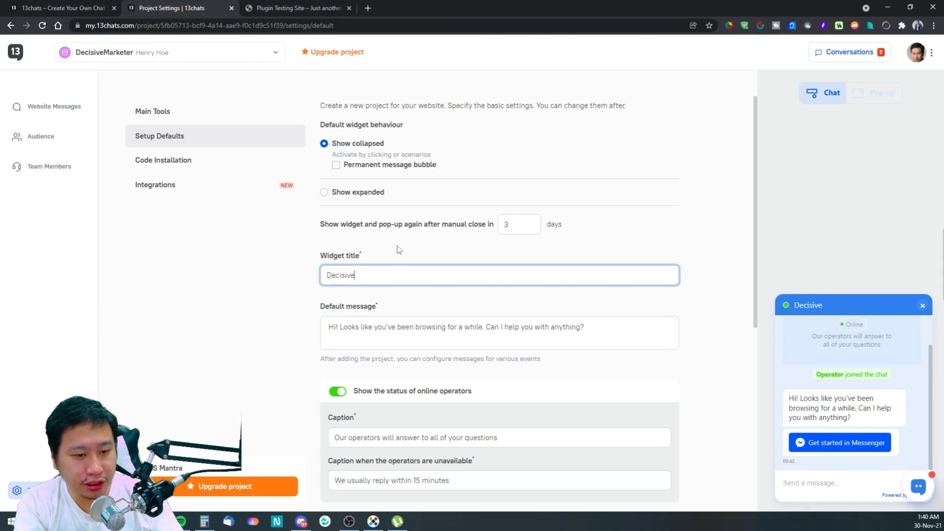
{"action": "type", "text": "Marketer Support"}
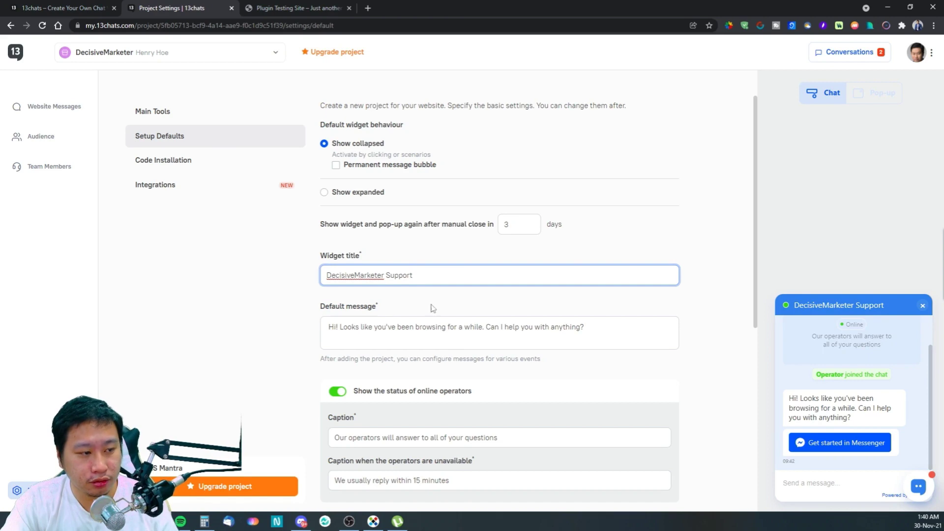
{"action": "left_click", "coordinate": [684, 232]}
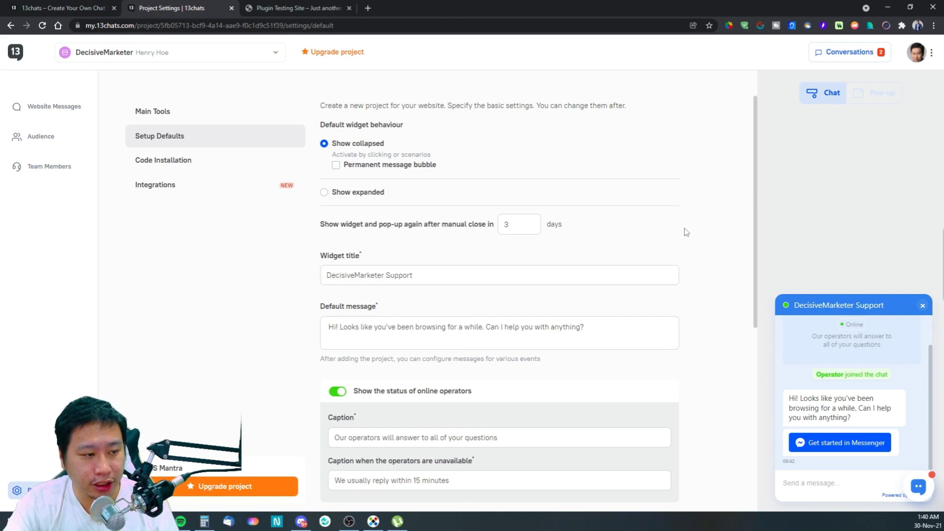
Step: Examine the online operator status option and its captions for available and unavailable operators
{"action": "scroll", "coordinate": [439, 338], "scroll_direction": "down", "scroll_amount": 2}
{"action": "scroll", "coordinate": [373, 319], "scroll_direction": "up", "scroll_amount": 1}
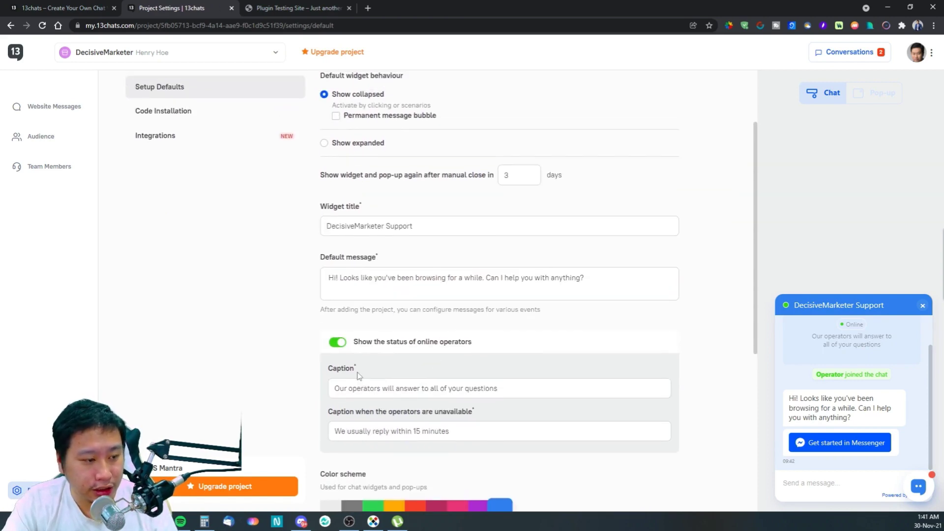
{"action": "scroll", "coordinate": [853, 364], "scroll_direction": "up", "scroll_amount": 1}
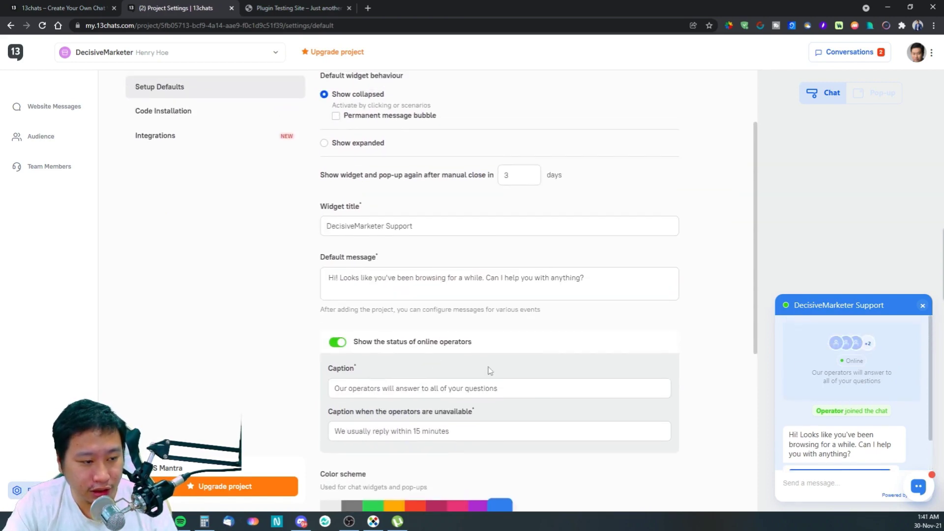
{"action": "scroll", "coordinate": [465, 393], "scroll_direction": "down", "scroll_amount": 3}
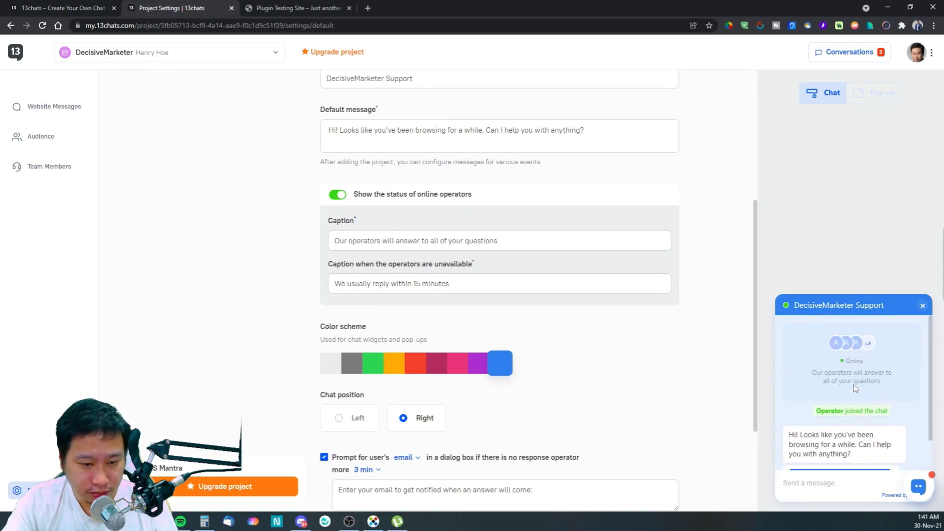
{"action": "left_click_drag", "start_coordinate": [451, 283], "coordinate": [377, 284]}
{"action": "left_click", "coordinate": [515, 286]}
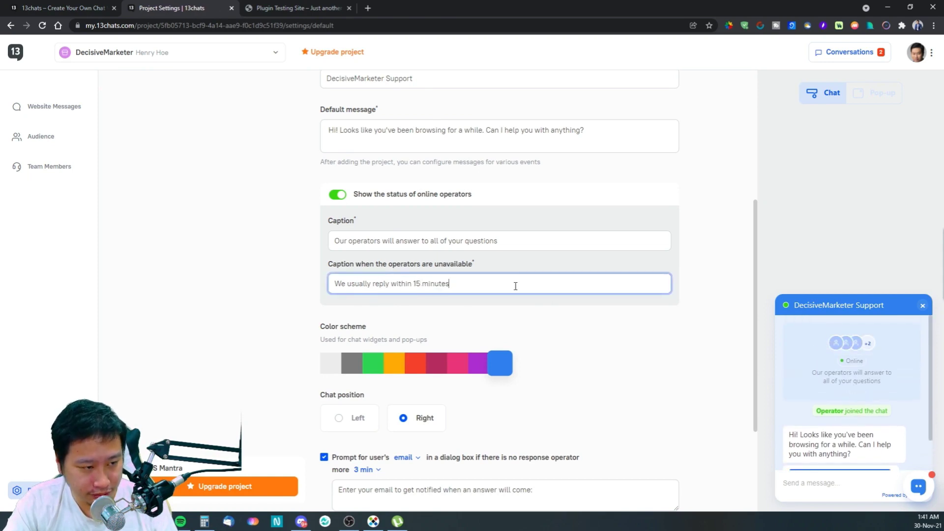
Step: Try the Left chat position and switch it back to Right
{"action": "scroll", "coordinate": [592, 345], "scroll_direction": "down", "scroll_amount": 3}
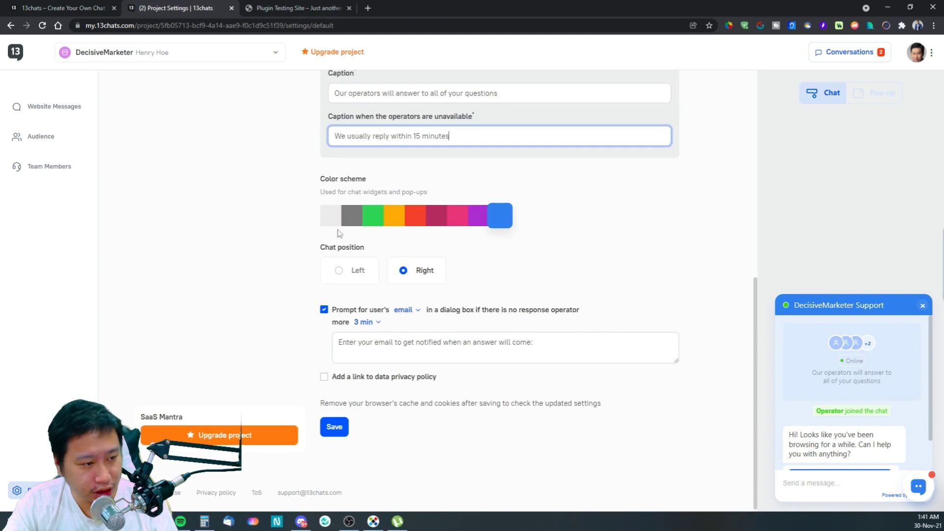
{"action": "left_click", "coordinate": [339, 273]}
{"action": "left_click", "coordinate": [412, 270]}
{"action": "left_click", "coordinate": [352, 271]}
{"action": "left_click", "coordinate": [406, 269]}
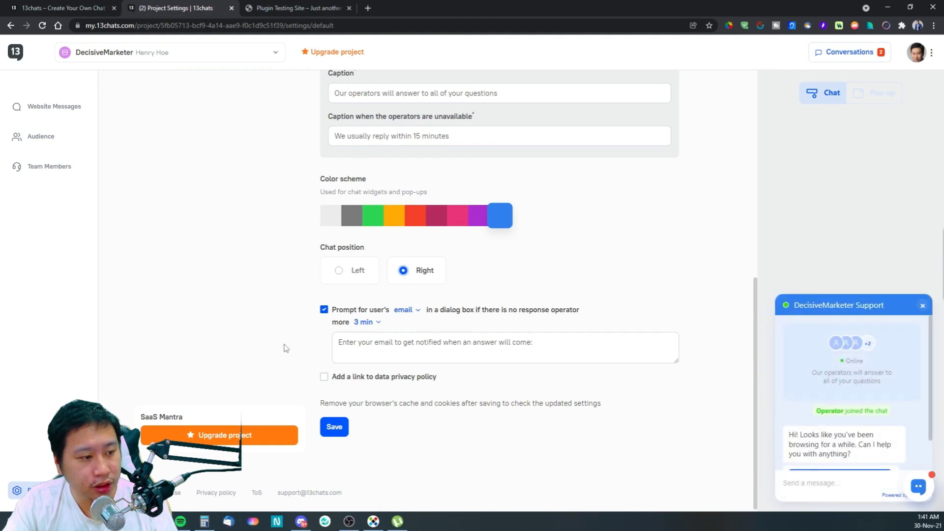
{"action": "left_click", "coordinate": [324, 377]}
{"action": "scroll", "coordinate": [451, 398], "scroll_direction": "down", "scroll_amount": 3}
{"action": "left_click", "coordinate": [917, 488]}
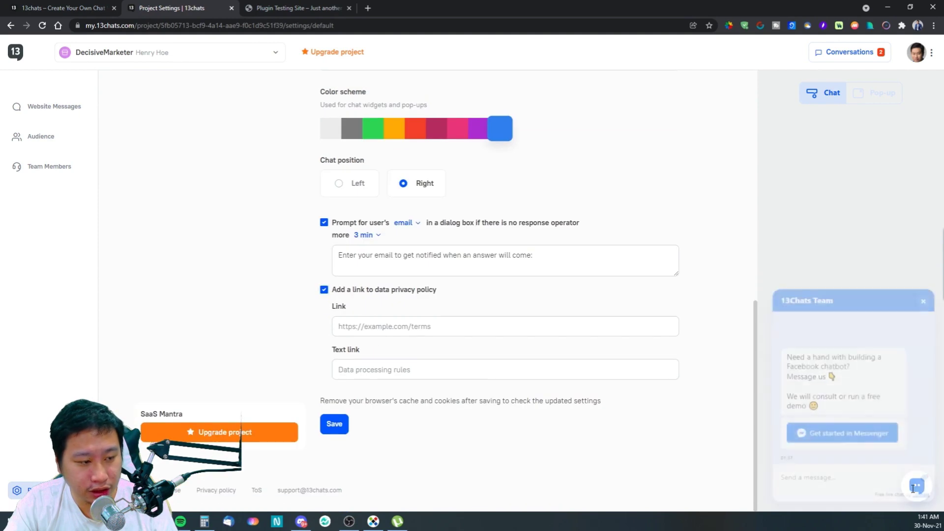
{"action": "left_click", "coordinate": [426, 322]}
{"action": "type", "text": "https://decisivemarketer.com/"}
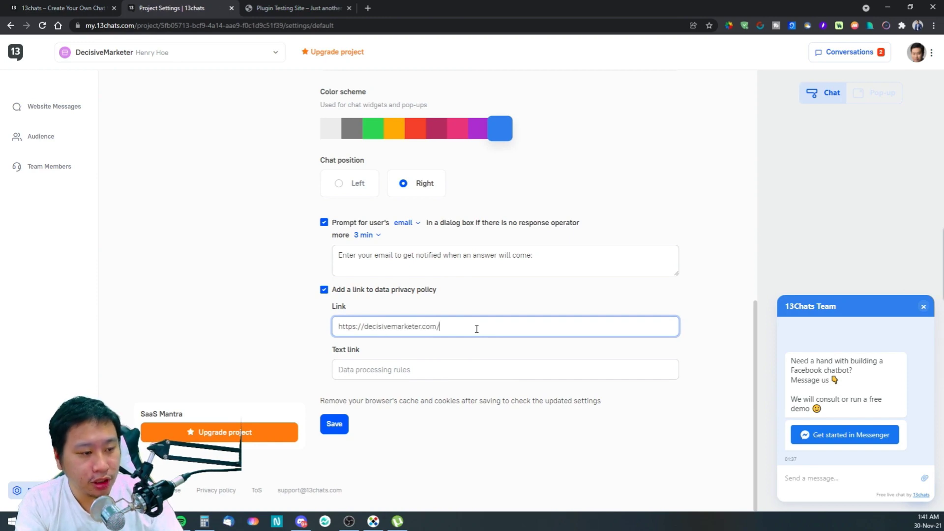
{"action": "type", "text": "privacy-pol"}
Step: Set the privacy link's text to "Privacy Policy", save the default settings and close the 13Chats Team chat
{"action": "left_click", "coordinate": [371, 369]}
{"action": "type", "text": "Privacy Policy"}
{"action": "left_click", "coordinate": [347, 427]}
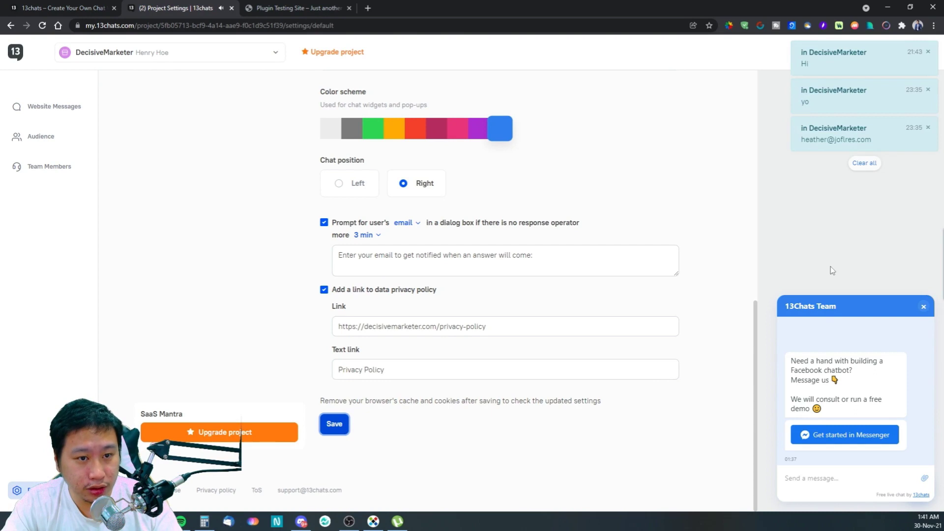
{"action": "left_click", "coordinate": [923, 306]}
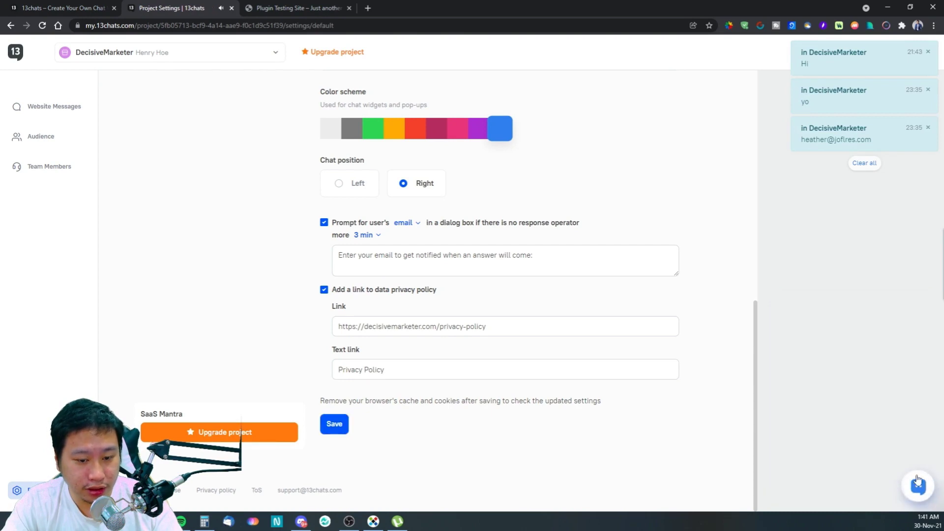
Step: Open and close the support chat, and dismiss all the DecisiveMarketer message notifications one by one
{"action": "left_click", "coordinate": [920, 481]}
{"action": "left_click", "coordinate": [924, 306]}
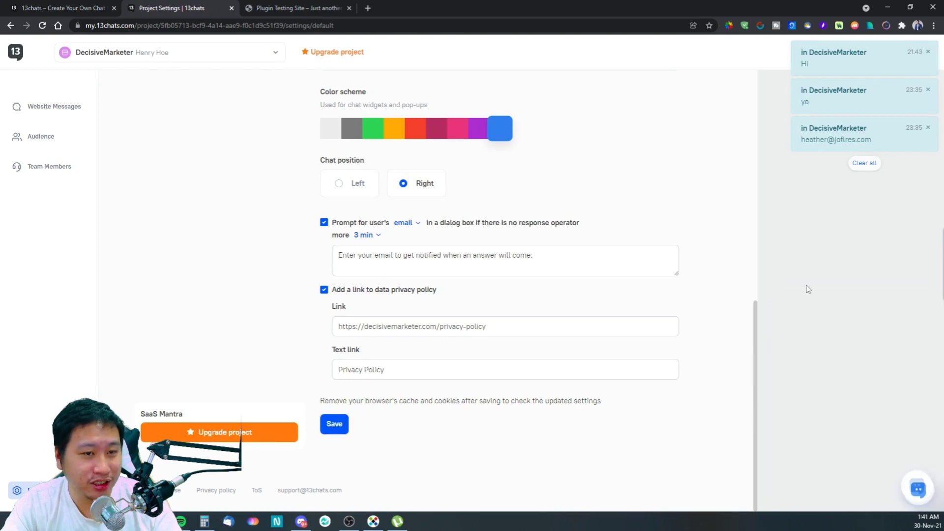
{"action": "left_click", "coordinate": [928, 52]}
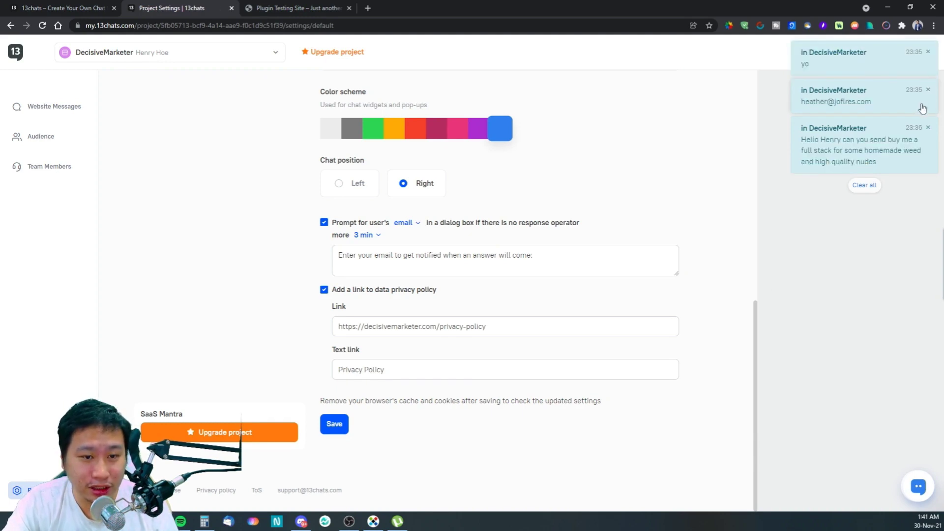
{"action": "left_click", "coordinate": [928, 90]}
{"action": "left_click", "coordinate": [928, 52]}
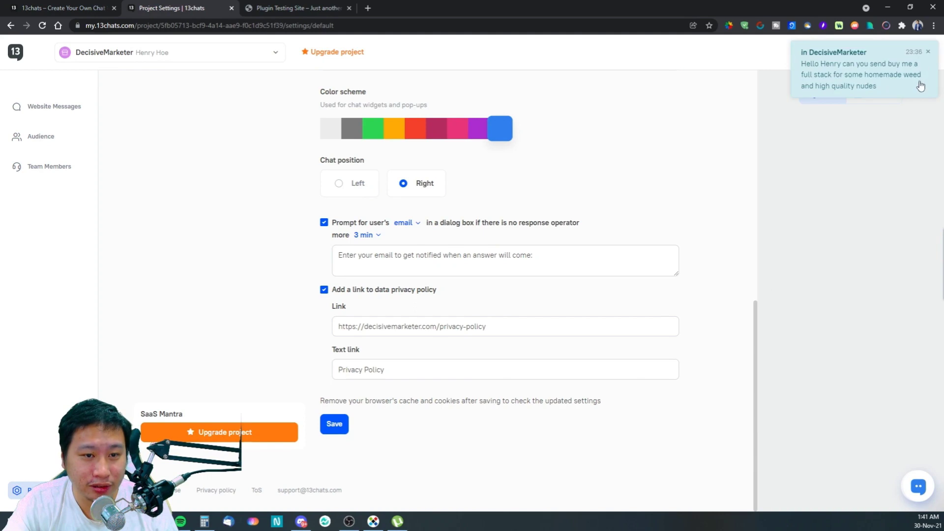
{"action": "left_click", "coordinate": [928, 52]}
Step: Subscribe to the project's Messenger bot in the code installation settings
{"action": "scroll", "coordinate": [575, 188], "scroll_direction": "up", "scroll_amount": 10}
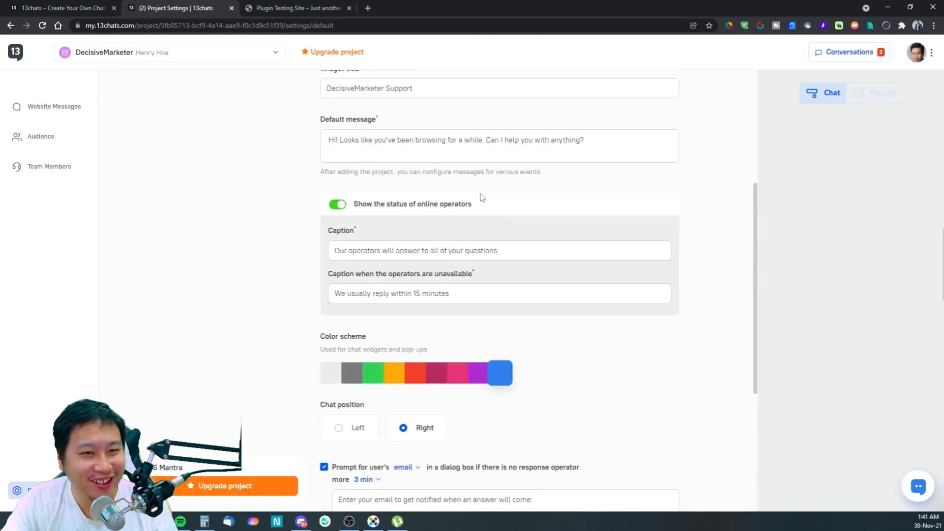
{"action": "left_click", "coordinate": [167, 210]}
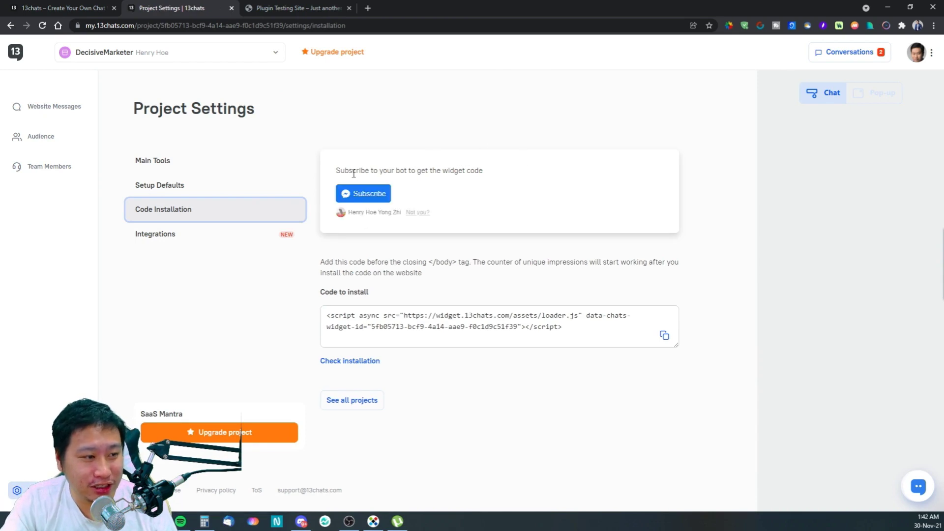
{"action": "left_click", "coordinate": [364, 197]}
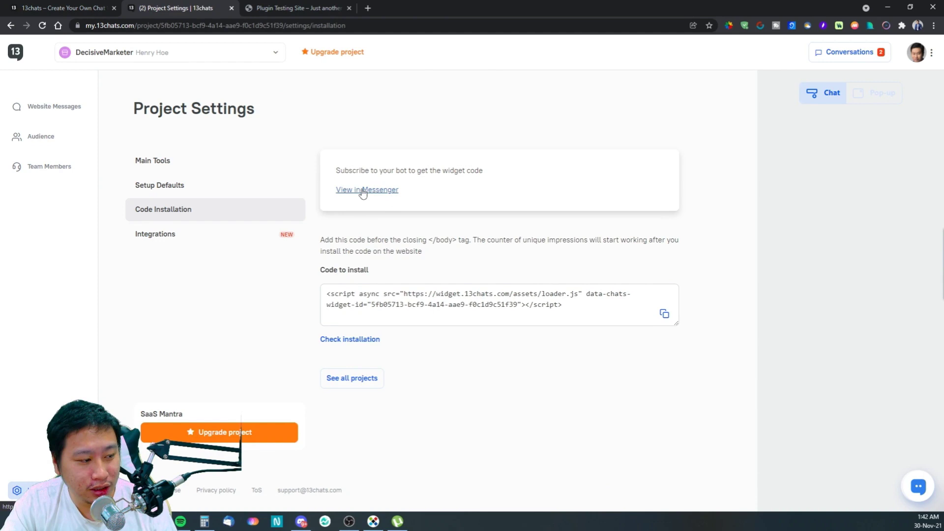
Step: View the bot's conversation in Messenger, reload it, and return to the project settings
{"action": "left_click", "coordinate": [363, 192]}
{"action": "left_click", "coordinate": [184, 8]}
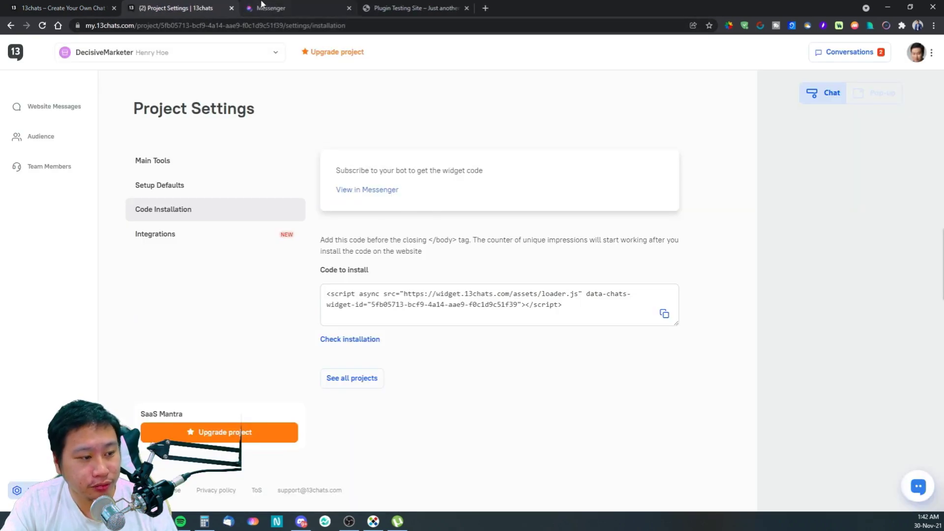
{"action": "left_click", "coordinate": [276, 7]}
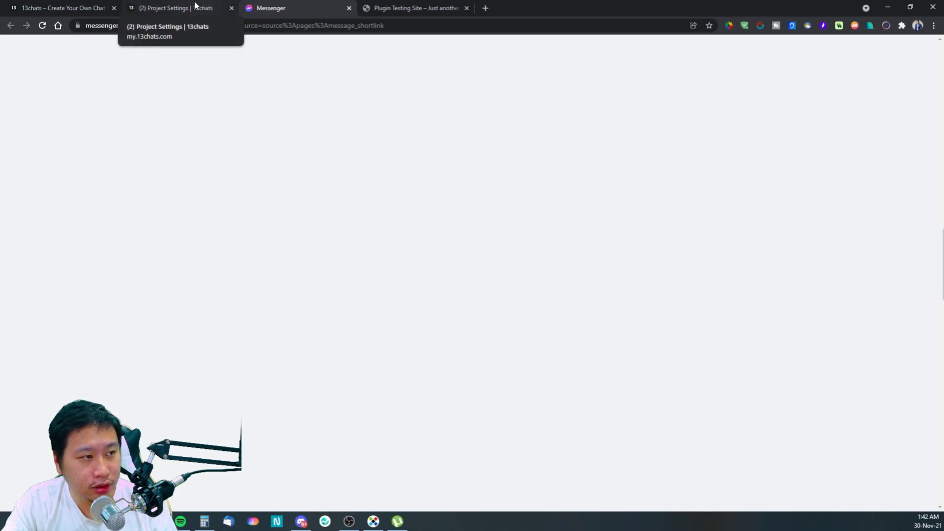
{"action": "left_click", "coordinate": [43, 26]}
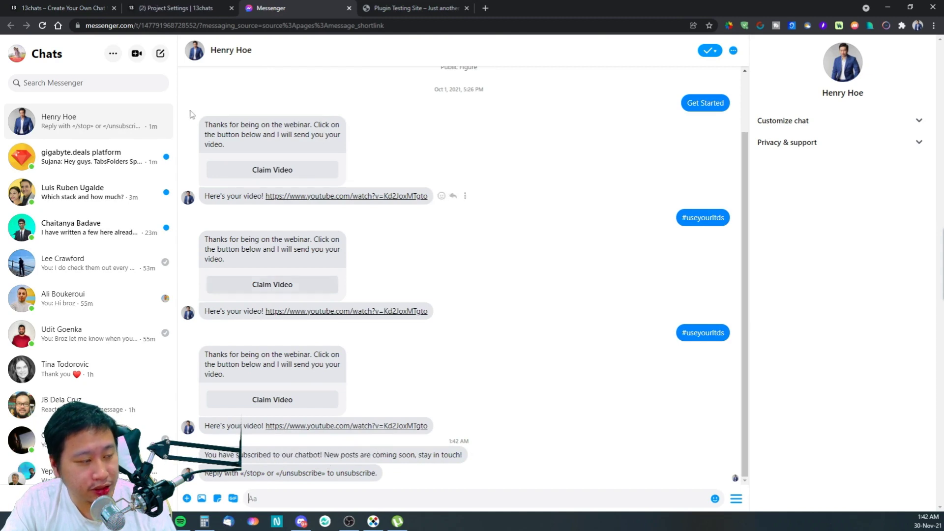
{"action": "left_click", "coordinate": [180, 6]}
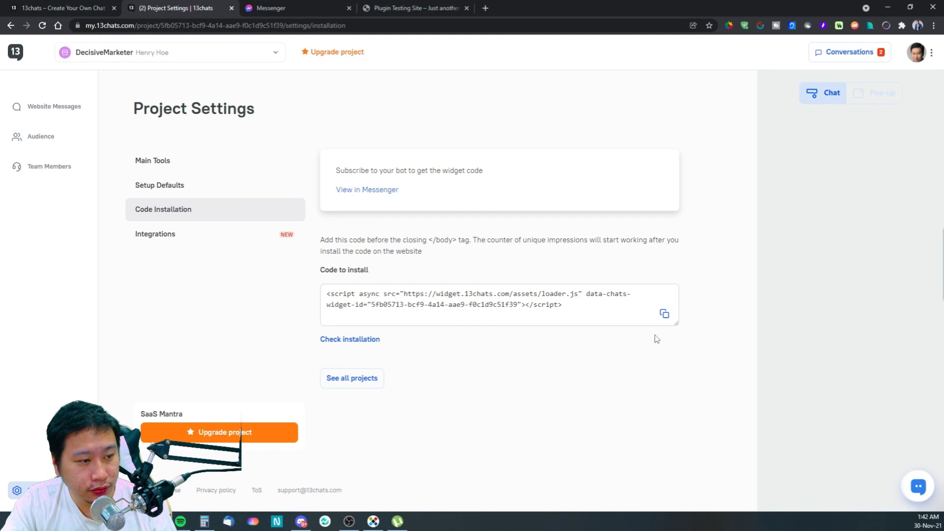
Step: Copy the widget's installation code, then close the open chat on the plugin testing site and return to the code instructions
{"action": "left_click", "coordinate": [664, 314]}
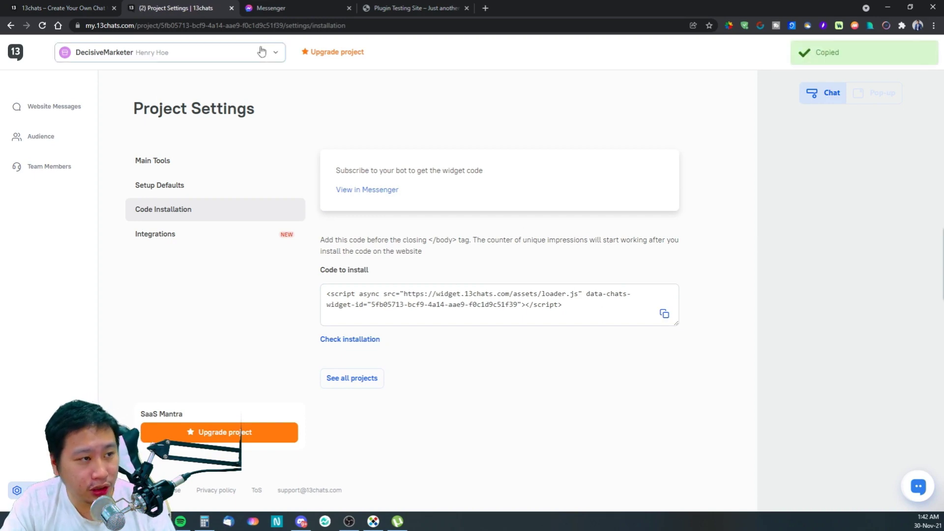
{"action": "left_click", "coordinate": [395, 5]}
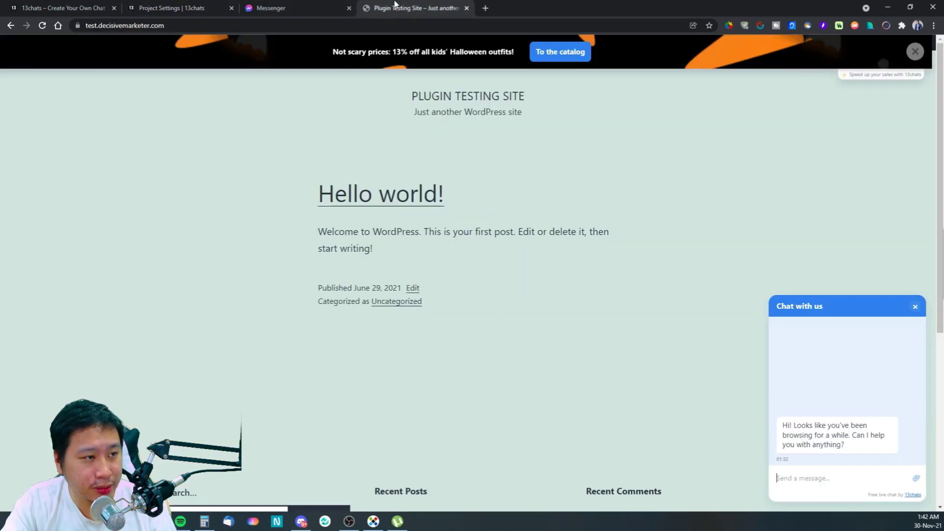
{"action": "left_click", "coordinate": [914, 307]}
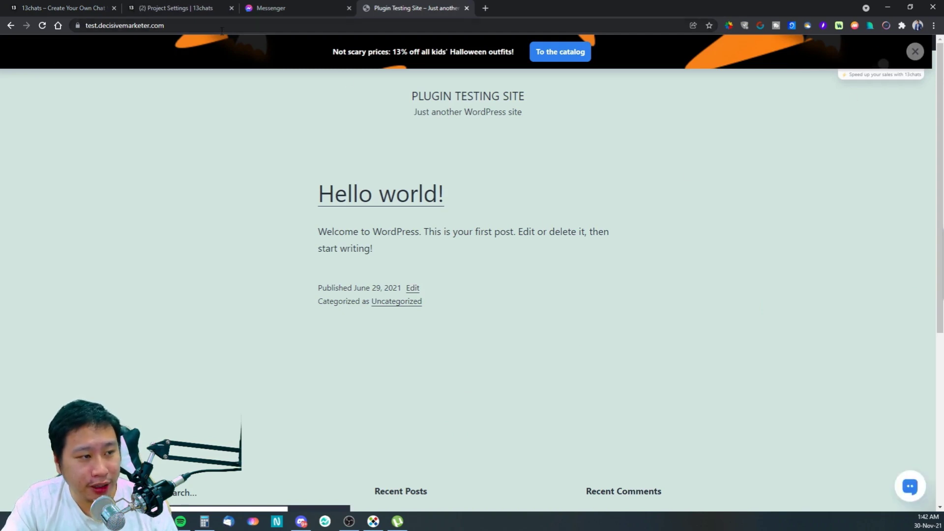
{"action": "left_click", "coordinate": [186, 7]}
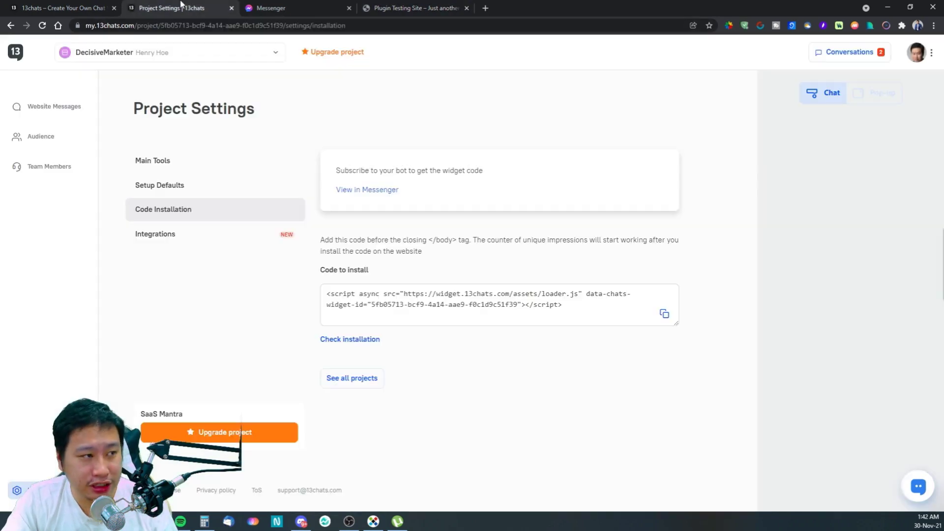
{"action": "left_click_drag", "start_coordinate": [408, 243], "coordinate": [447, 242]}
{"action": "left_click", "coordinate": [456, 242]}
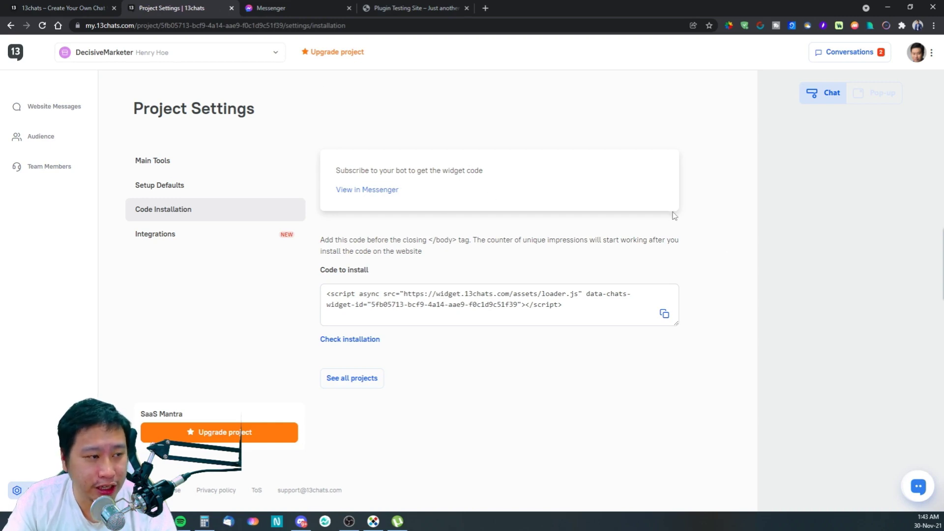
Step: Examine the SendPulse and Webhooks options in the project's third-party integration settings
{"action": "left_click", "coordinate": [155, 239]}
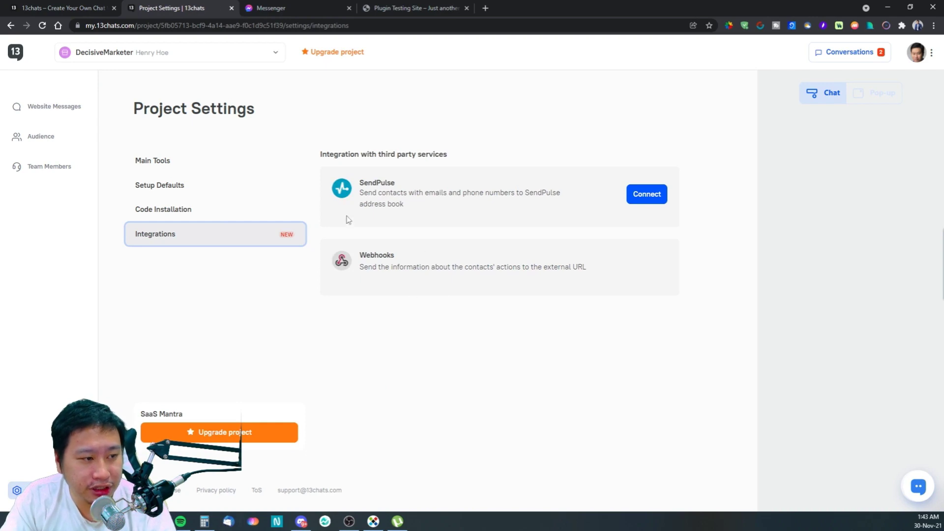
{"action": "left_click_drag", "start_coordinate": [362, 253], "coordinate": [428, 255]}
{"action": "left_click", "coordinate": [421, 261]}
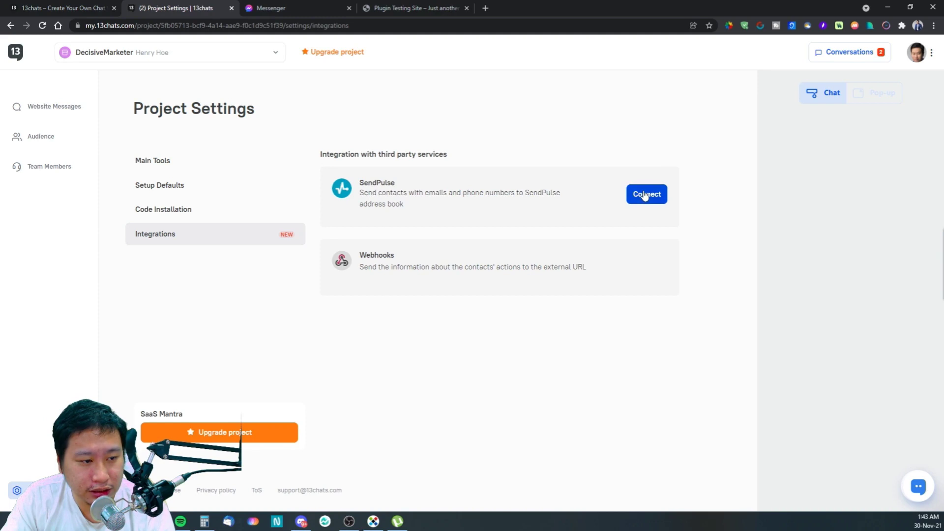
{"action": "left_click_drag", "start_coordinate": [532, 268], "coordinate": [487, 268]}
{"action": "left_click_drag", "start_coordinate": [451, 308], "coordinate": [448, 311]}
{"action": "left_click_drag", "start_coordinate": [373, 310], "coordinate": [384, 287]}
{"action": "left_click", "coordinate": [381, 258]}
{"action": "left_click_drag", "start_coordinate": [436, 266], "coordinate": [563, 266]}
{"action": "left_click", "coordinate": [565, 269]}
{"action": "left_click_drag", "start_coordinate": [385, 267], "coordinate": [393, 264]}
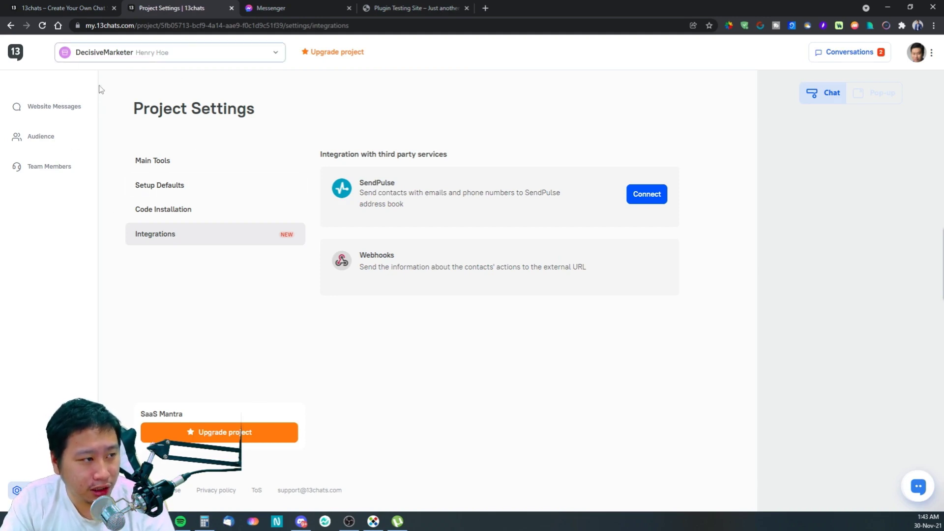
Step: View the website messages, and look through the project's conversations from the second to the sixth contact
{"action": "left_click", "coordinate": [56, 112]}
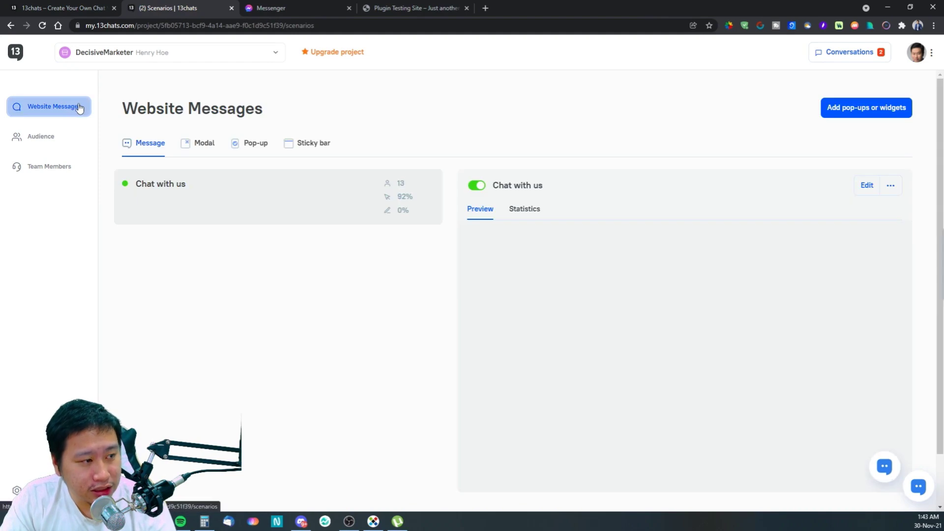
{"action": "left_click", "coordinate": [828, 54]}
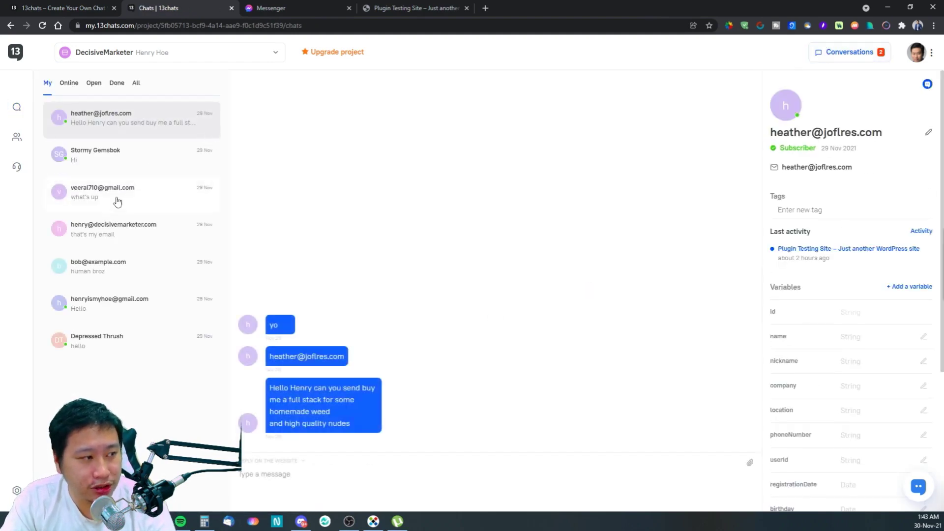
{"action": "left_click", "coordinate": [121, 155]}
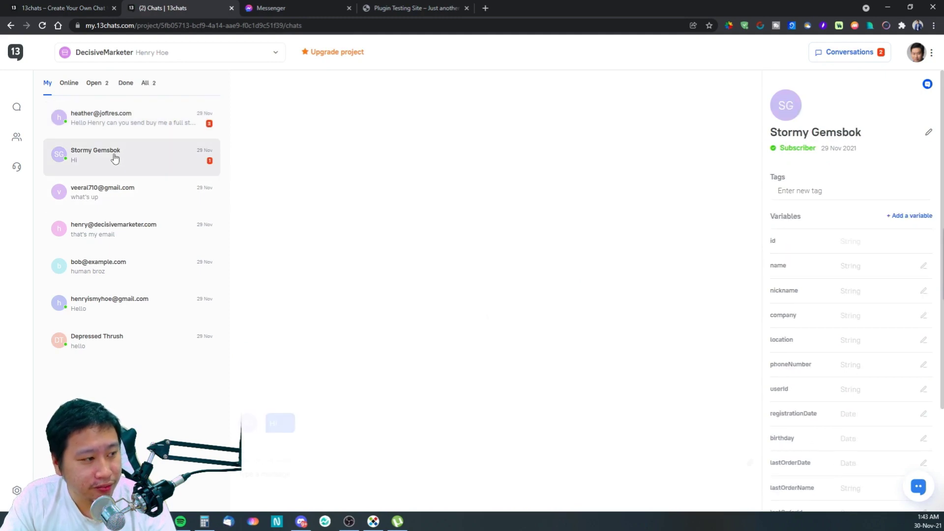
{"action": "left_click", "coordinate": [133, 200]}
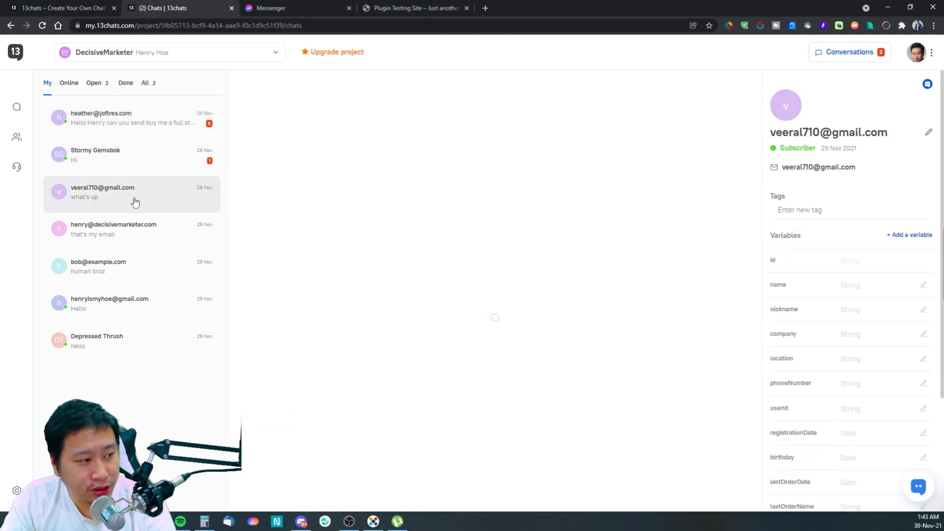
{"action": "left_click", "coordinate": [126, 231]}
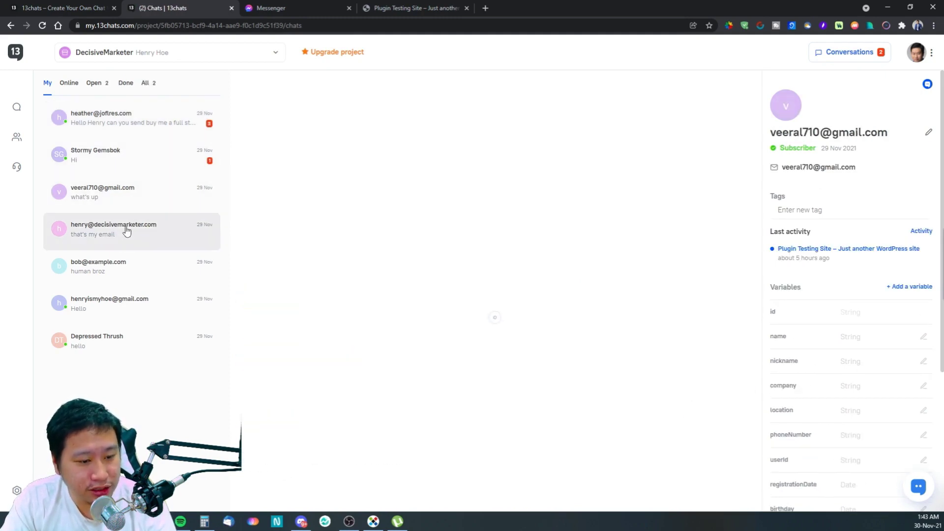
{"action": "left_click", "coordinate": [119, 276]}
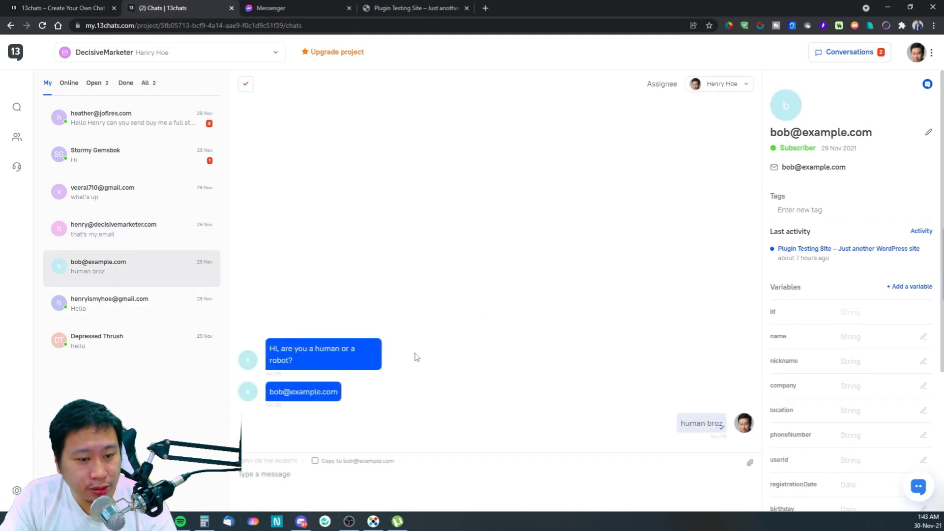
{"action": "left_click", "coordinate": [141, 320]}
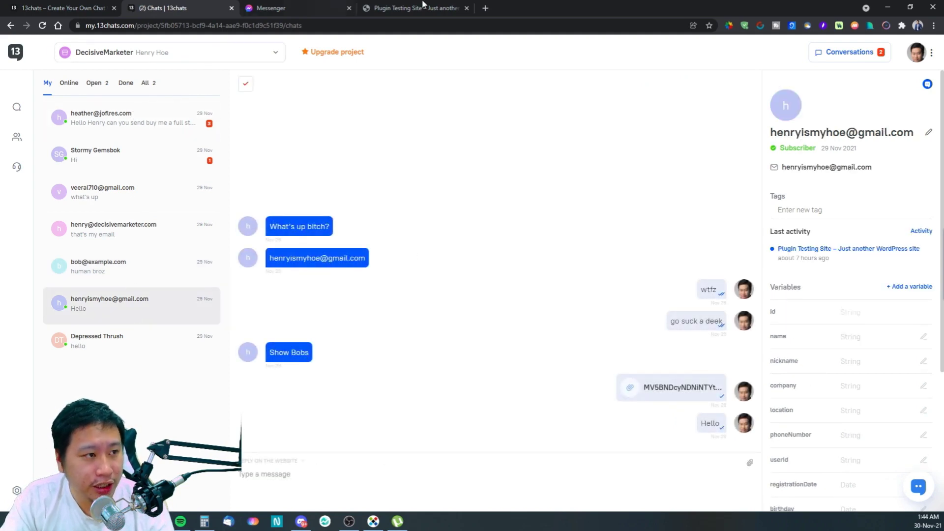
Step: Open the 13chats mobile app's Google Play listing through the footer of the 13chats.com home page
{"action": "left_click", "coordinate": [94, 8]}
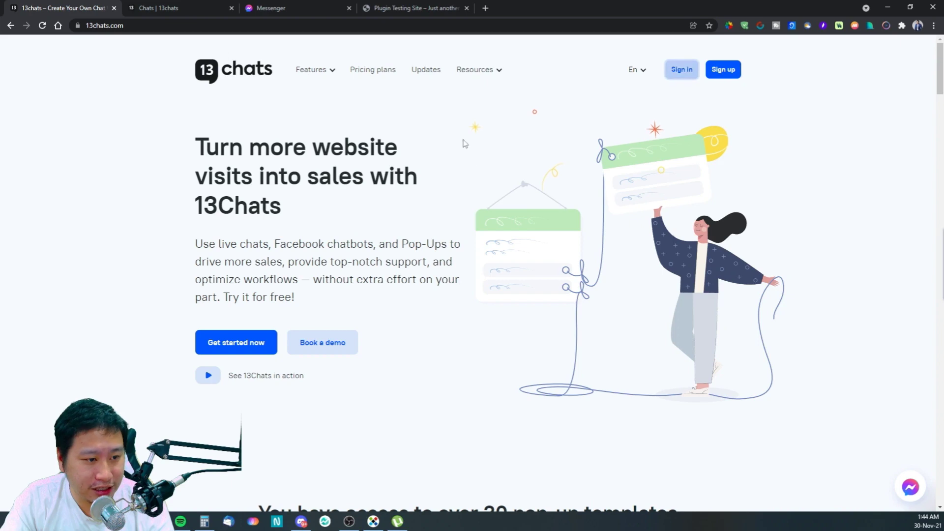
{"action": "scroll", "coordinate": [906, 429], "scroll_direction": "down", "scroll_amount": 20}
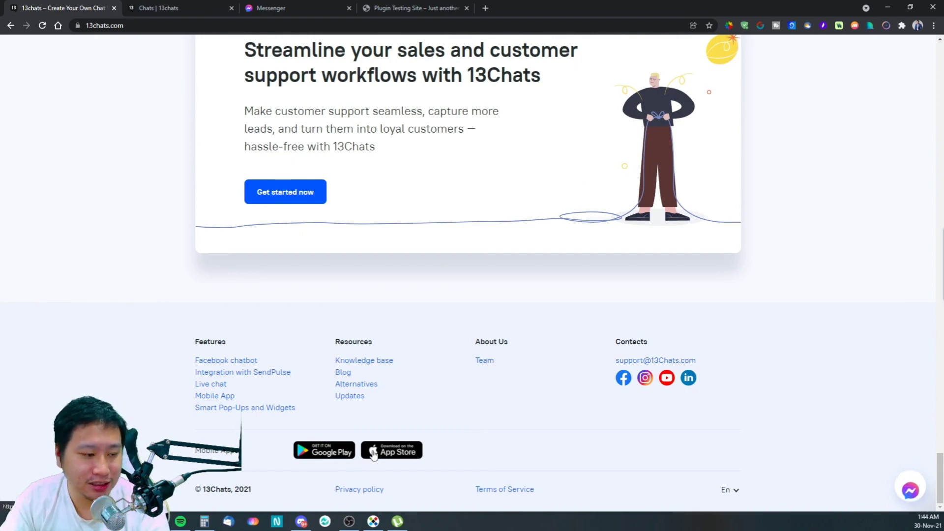
{"action": "left_click", "coordinate": [324, 453]}
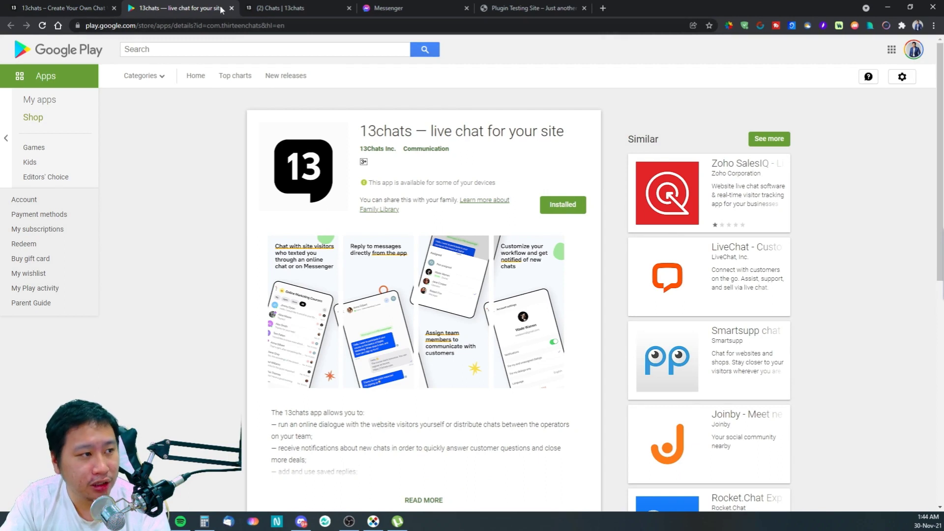
{"action": "left_click", "coordinate": [110, 5]}
{"action": "left_click", "coordinate": [323, 450]}
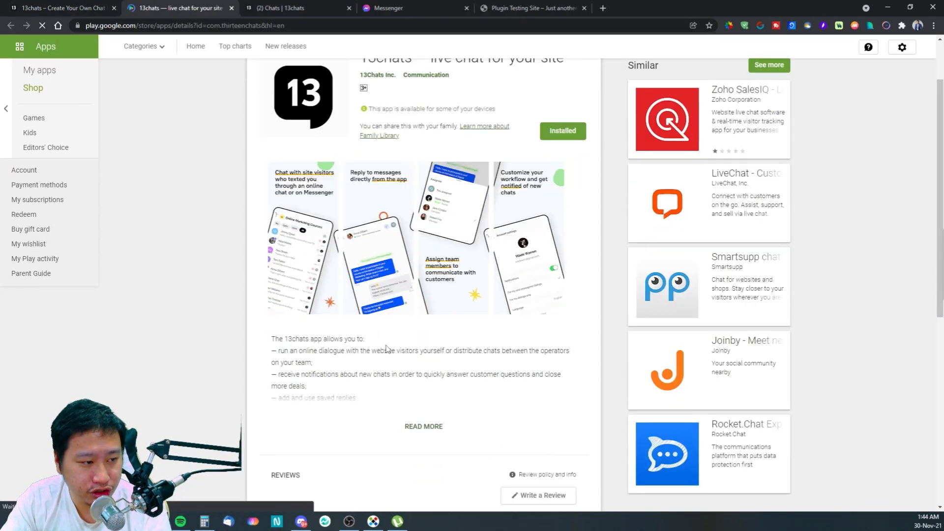
Step: View the app listing's first two screenshots at full size and go back to the 13chats.com home page
{"action": "left_click", "coordinate": [291, 277]}
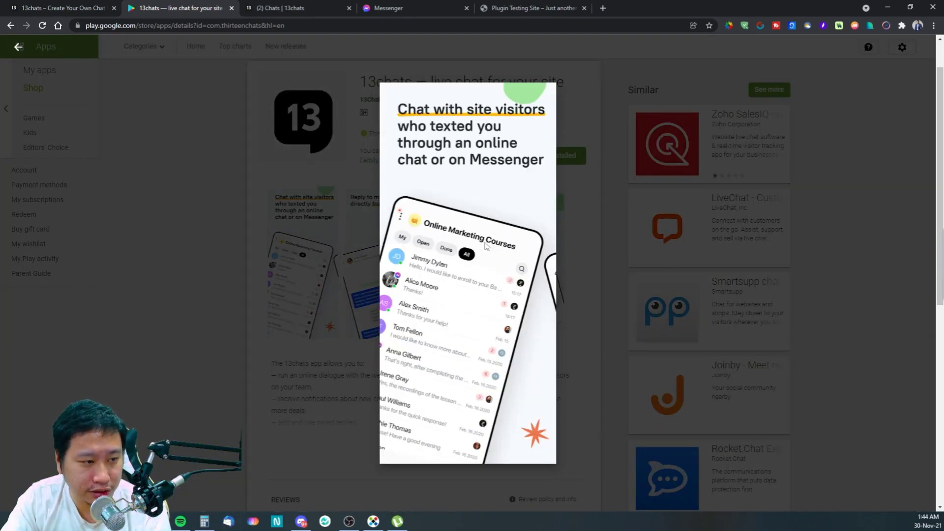
{"action": "left_click", "coordinate": [579, 240]}
{"action": "left_click", "coordinate": [393, 282]}
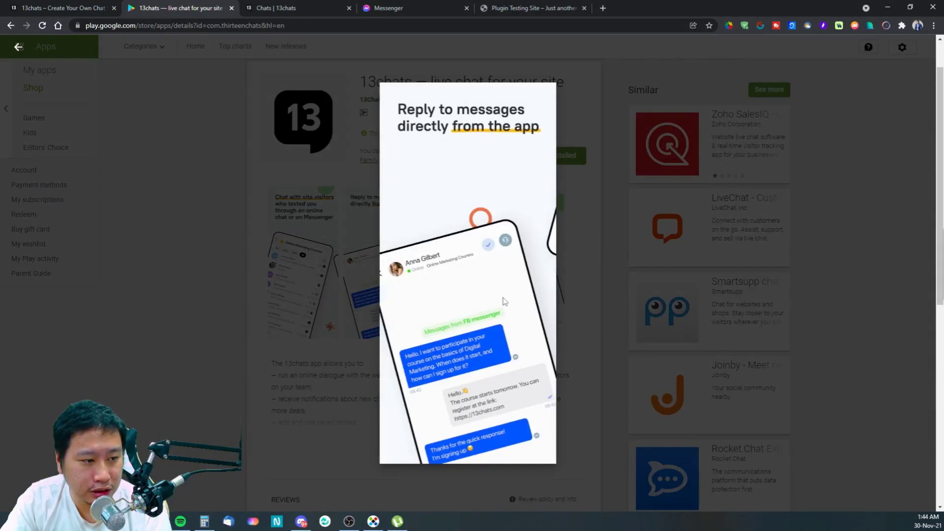
{"action": "left_click", "coordinate": [591, 237]}
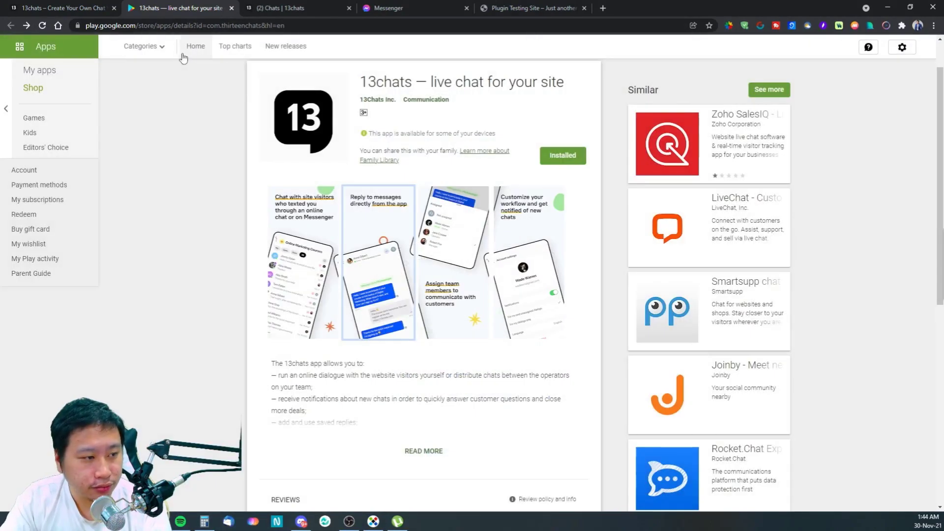
{"action": "key", "text": "ctrl+shift+Tab"}
{"action": "scroll", "coordinate": [545, 289], "scroll_direction": "up", "scroll_amount": 4}
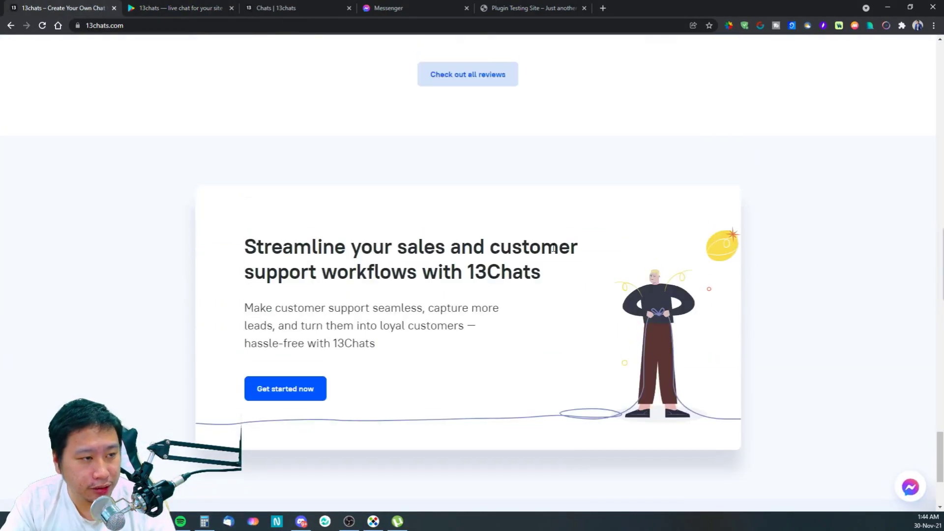
Step: Return to the project's chats and look through the selected contact's tags, variables and notes
{"action": "left_click", "coordinate": [172, 6]}
{"action": "left_click", "coordinate": [278, 6]}
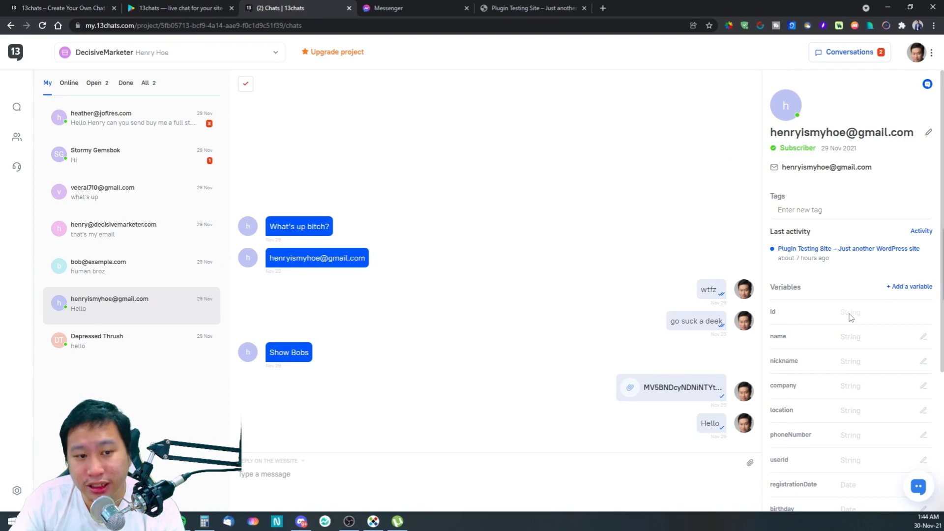
{"action": "left_click", "coordinate": [805, 210]}
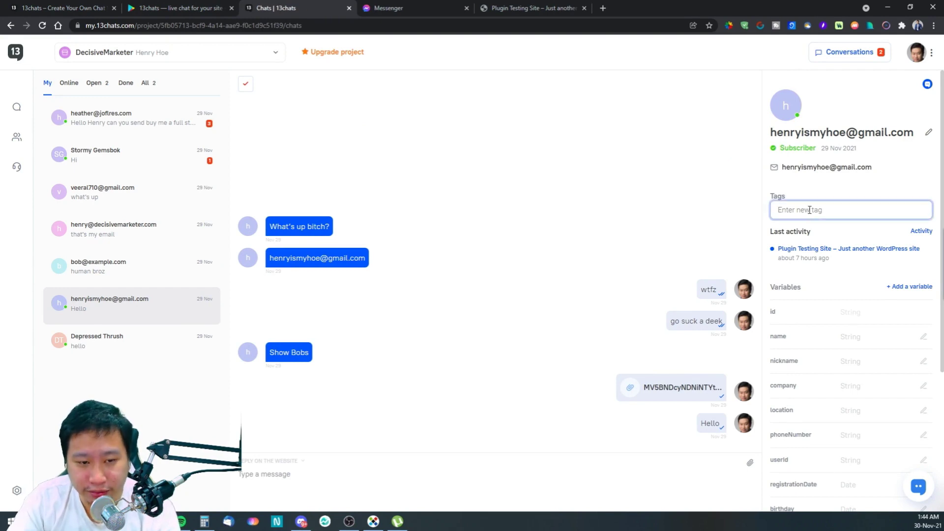
{"action": "scroll", "coordinate": [855, 317], "scroll_direction": "down", "scroll_amount": 3}
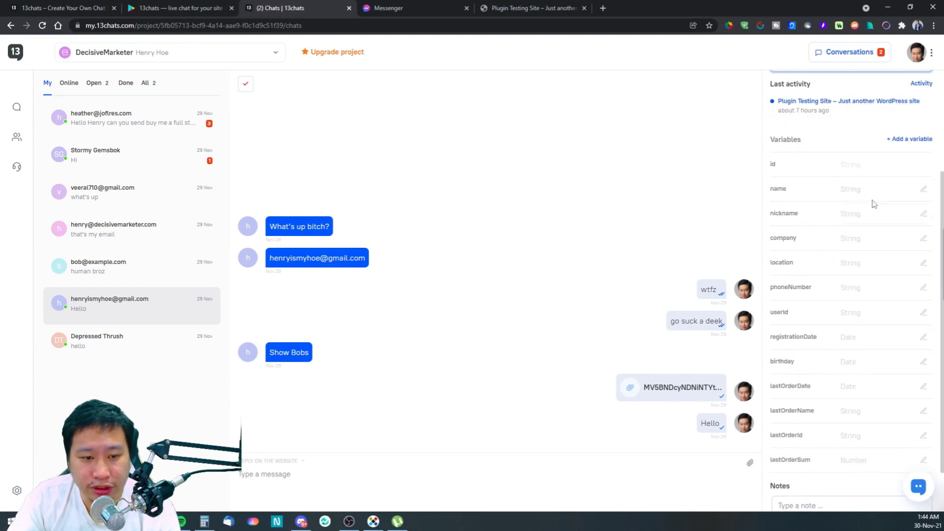
{"action": "scroll", "coordinate": [863, 357], "scroll_direction": "down", "scroll_amount": 1}
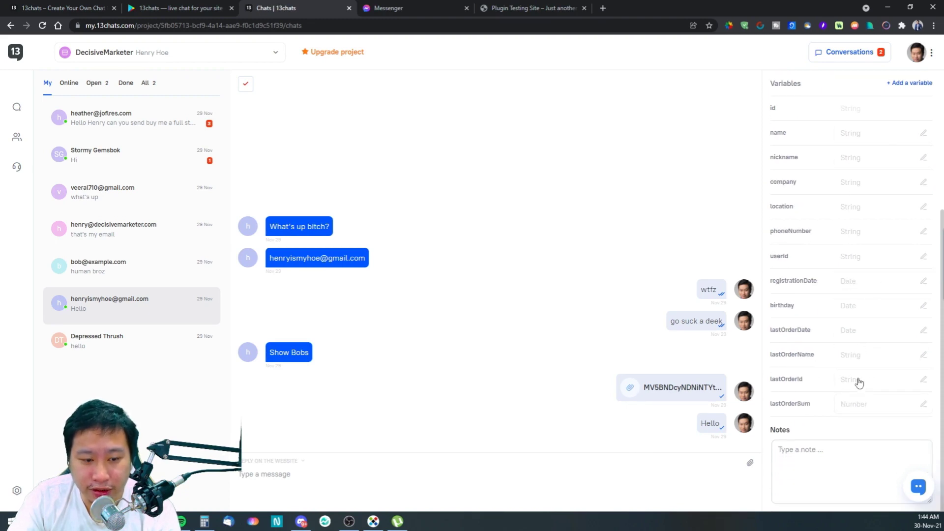
{"action": "scroll", "coordinate": [875, 268], "scroll_direction": "up", "scroll_amount": 3}
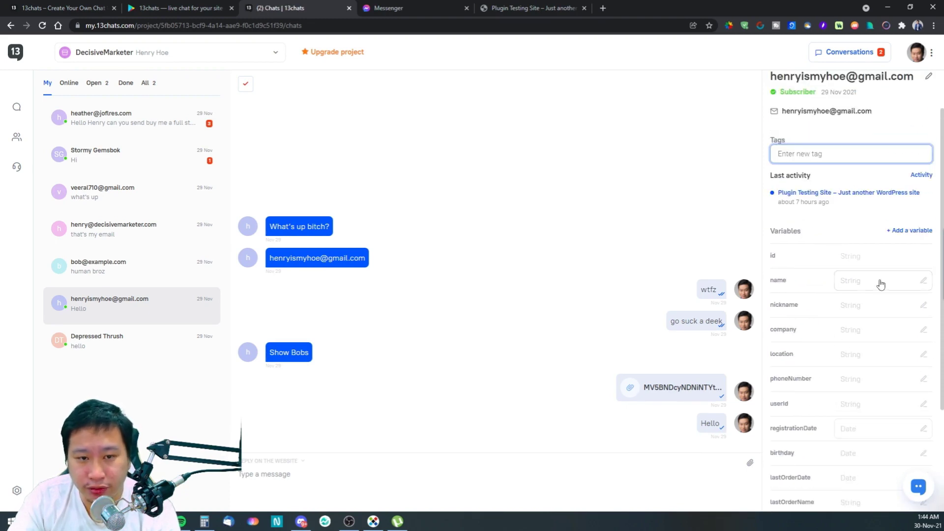
Step: View the contact's new-variable form and notes, and open the contact's name for editing without changing it
{"action": "left_click", "coordinate": [909, 230]}
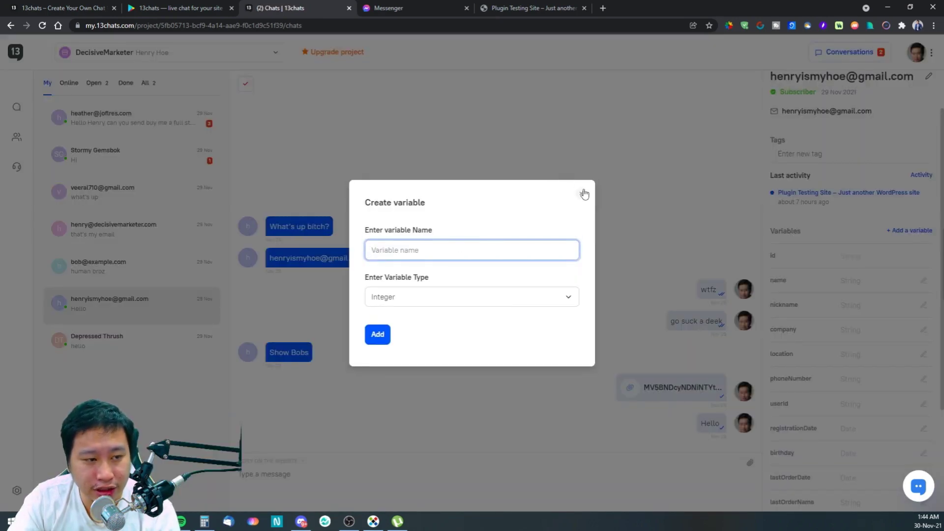
{"action": "left_click", "coordinate": [582, 193]}
{"action": "scroll", "coordinate": [800, 411], "scroll_direction": "down", "scroll_amount": 3}
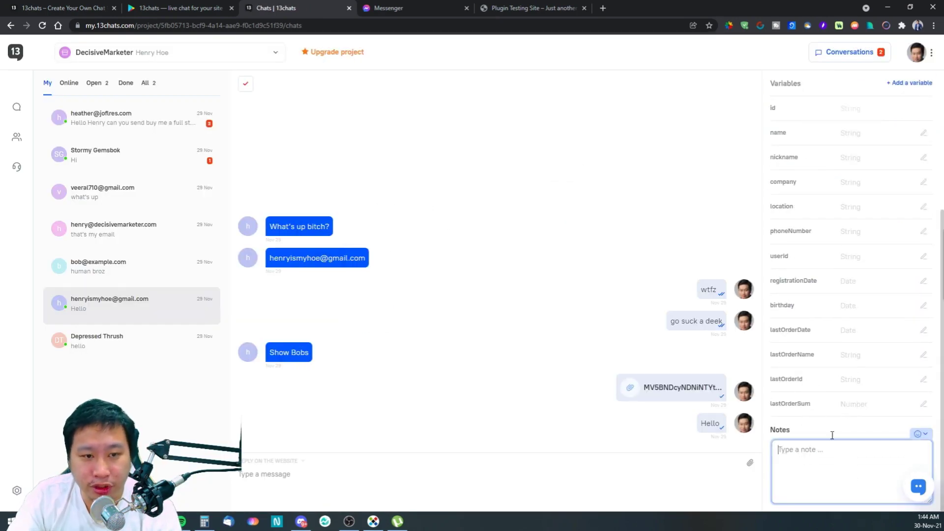
{"action": "scroll", "coordinate": [833, 418], "scroll_direction": "up", "scroll_amount": 3}
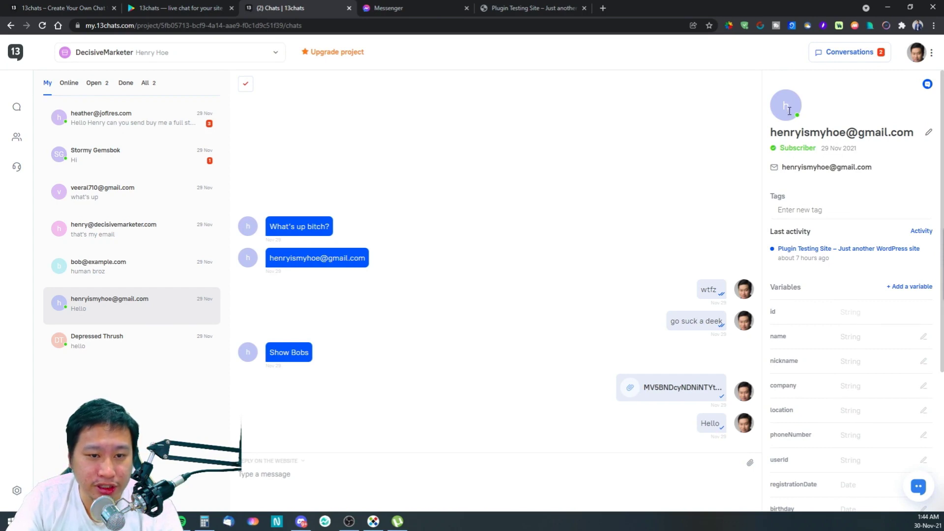
{"action": "left_click", "coordinate": [928, 135]}
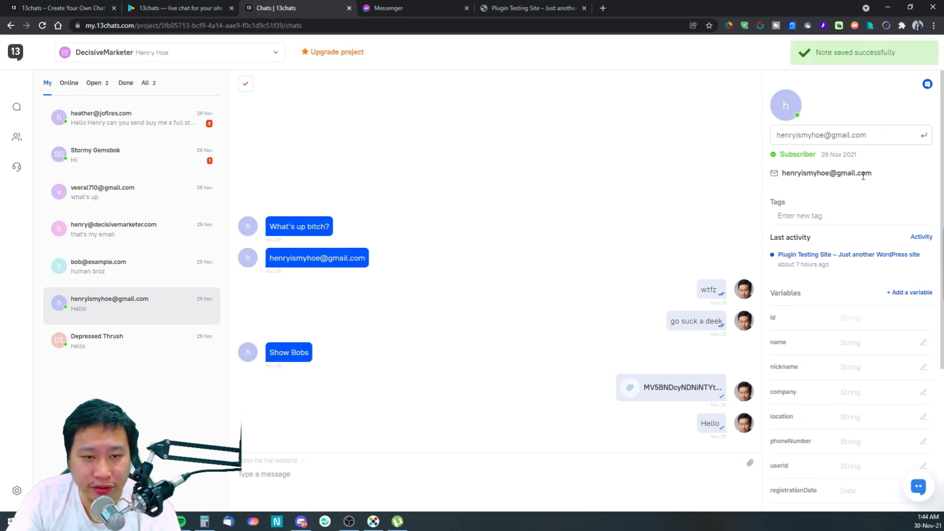
{"action": "left_click", "coordinate": [924, 137]}
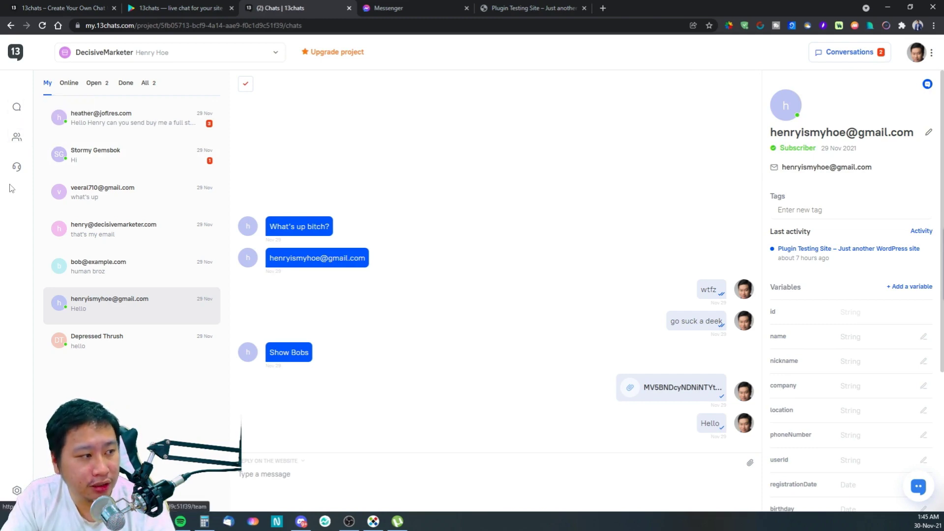
Step: View the project's audience, and check the statistics and preview of the "Chat with us" website message
{"action": "left_click", "coordinate": [19, 142]}
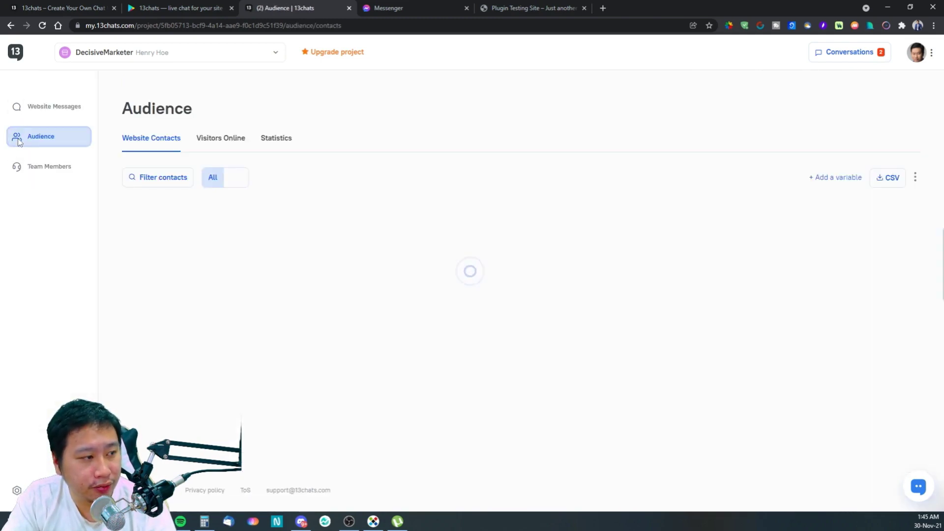
{"action": "left_click", "coordinate": [28, 109]}
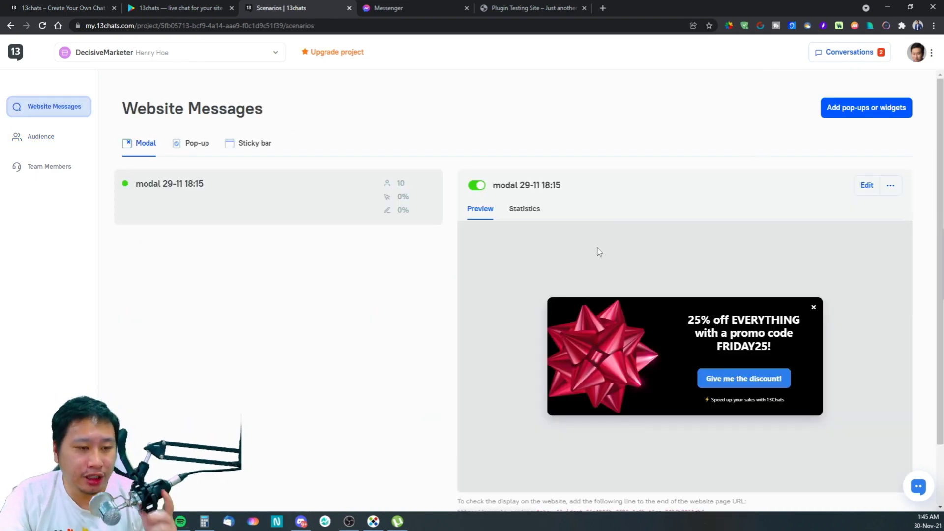
{"action": "left_click", "coordinate": [201, 145]}
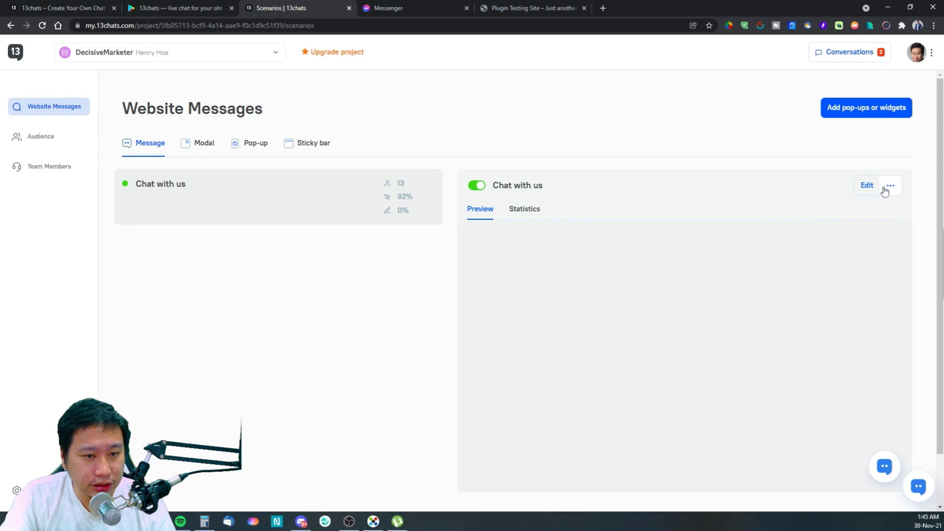
{"action": "left_click", "coordinate": [526, 209]}
{"action": "left_click", "coordinate": [478, 215]}
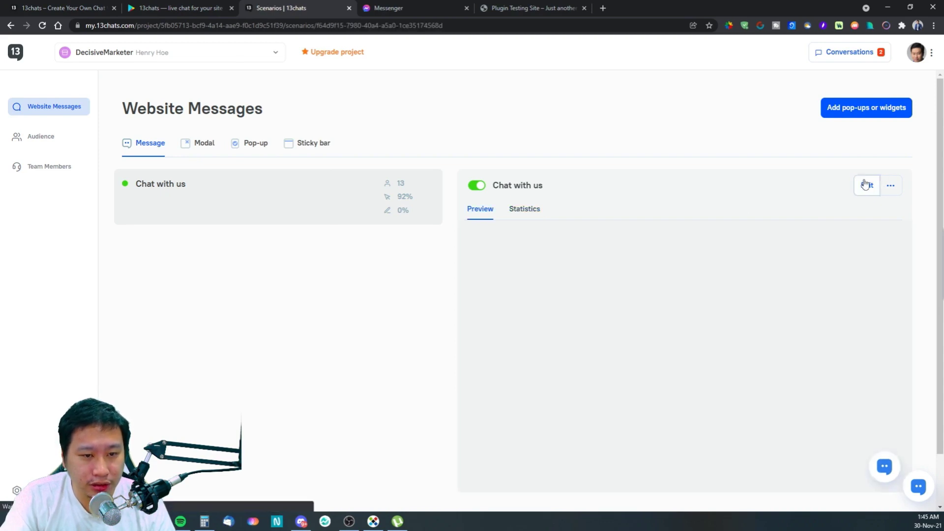
Step: View the content settings of the "Chat with us" message and return to the website messages to check the modal
{"action": "left_click", "coordinate": [865, 185]}
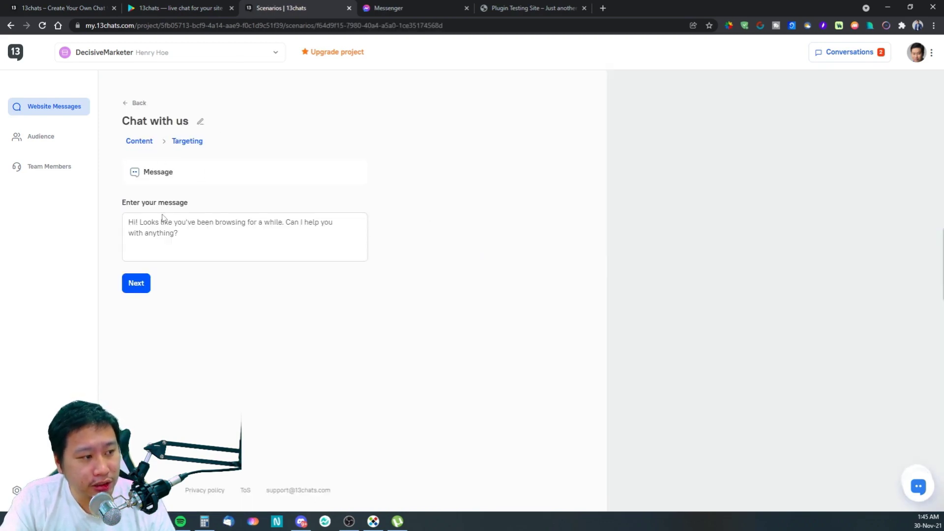
{"action": "left_click", "coordinate": [62, 107]}
{"action": "left_click", "coordinate": [890, 189]}
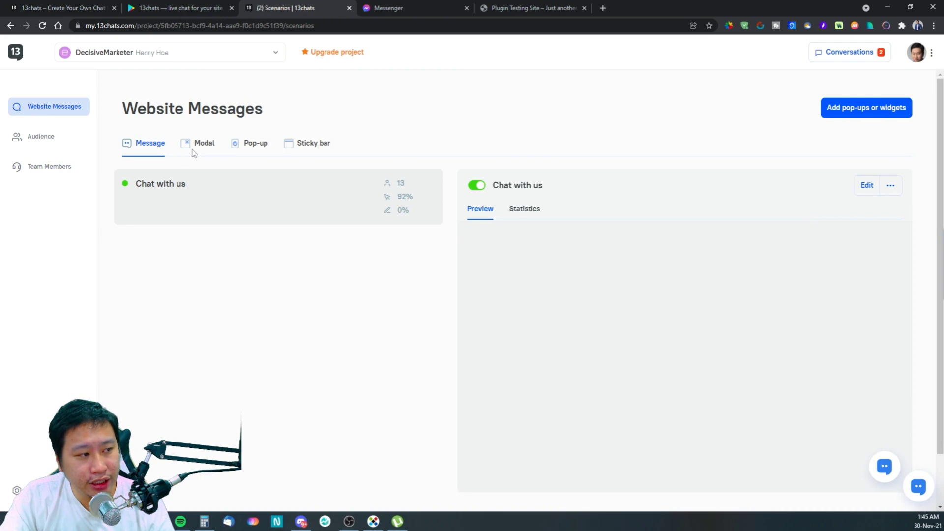
{"action": "left_click", "coordinate": [197, 146]}
{"action": "left_click", "coordinate": [124, 148]}
Step: Start adding a pop-up or widget and browse the Modal, Overlay and Pop-up templates
{"action": "left_click", "coordinate": [834, 107]}
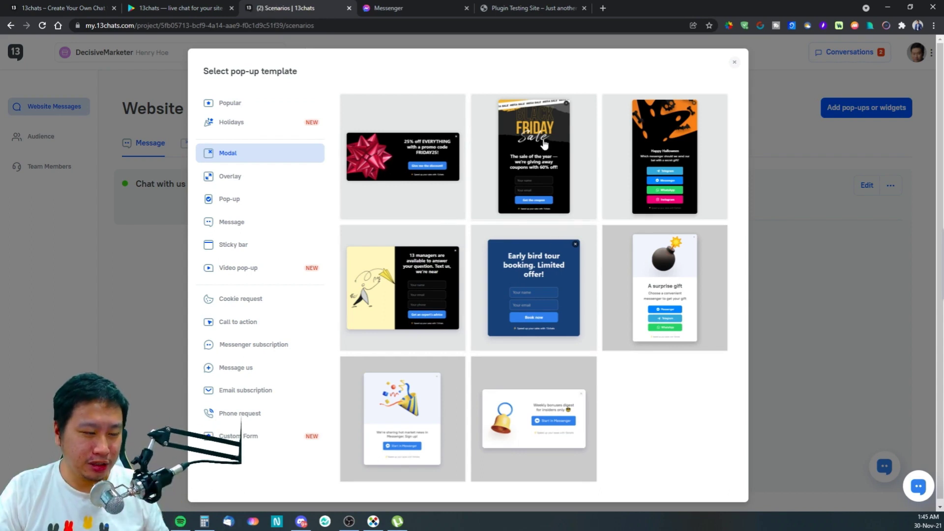
{"action": "left_click", "coordinate": [233, 177]}
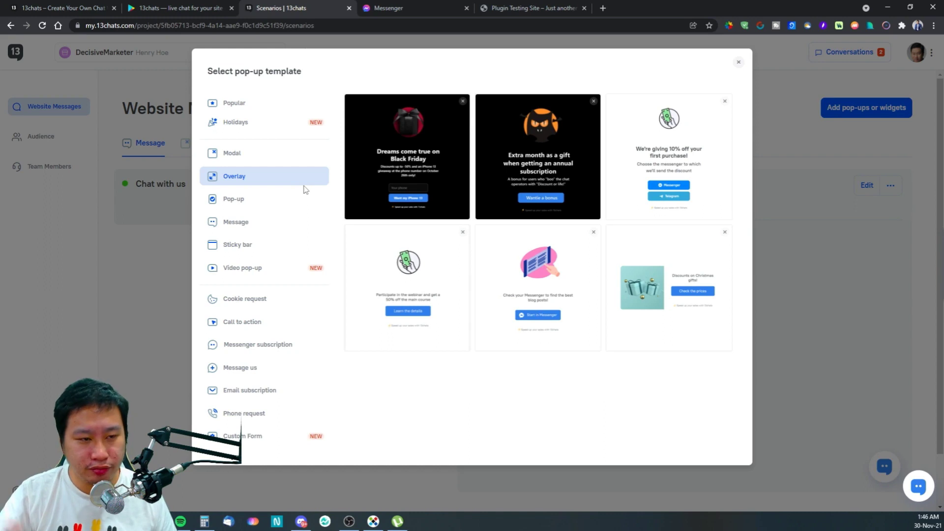
{"action": "left_click", "coordinate": [240, 200]}
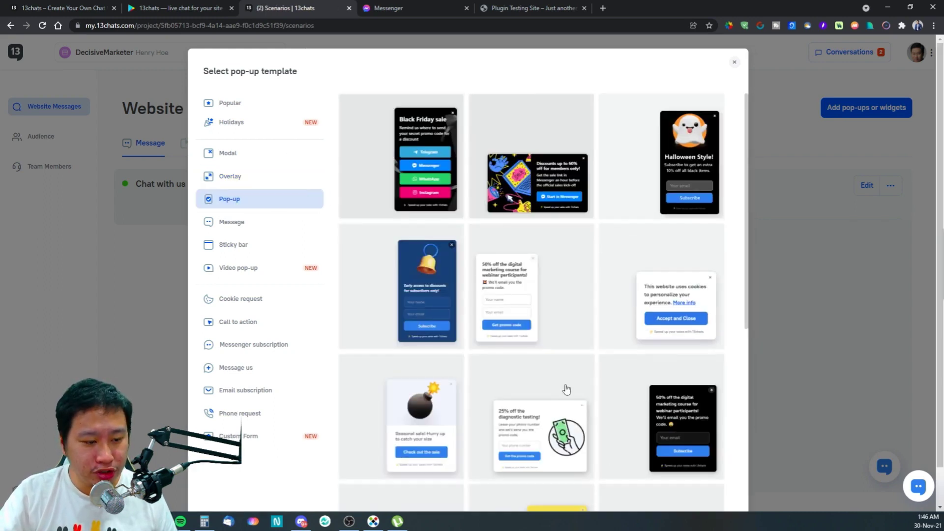
{"action": "scroll", "coordinate": [593, 382], "scroll_direction": "down", "scroll_amount": 4}
{"action": "scroll", "coordinate": [494, 355], "scroll_direction": "down", "scroll_amount": 3}
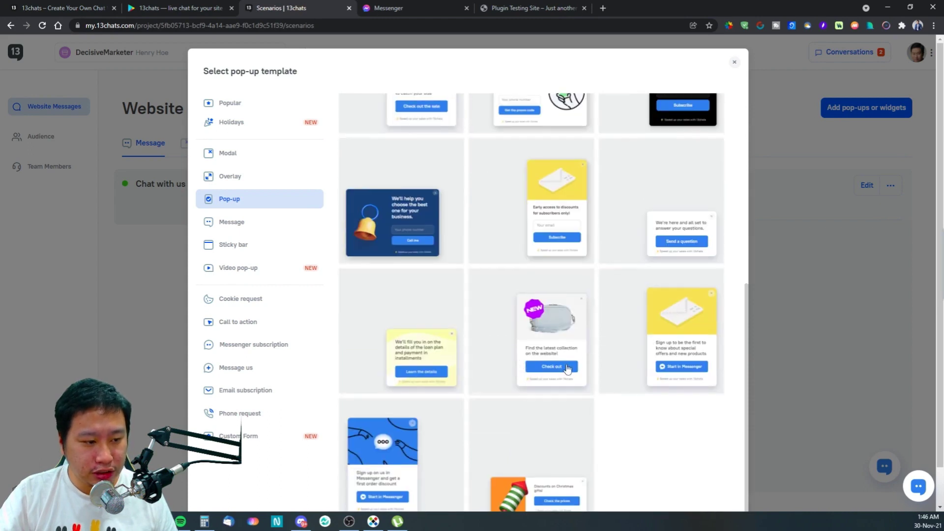
{"action": "scroll", "coordinate": [512, 354], "scroll_direction": "up", "scroll_amount": 4}
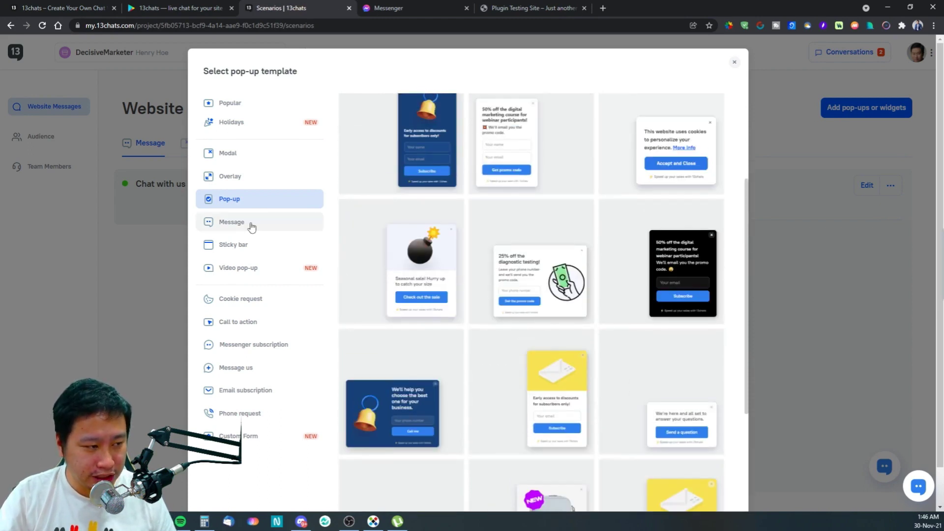
Step: Browse the Message, Sticky bar, Video pop-up, Cookie request and Call to action templates
{"action": "left_click", "coordinate": [251, 225]}
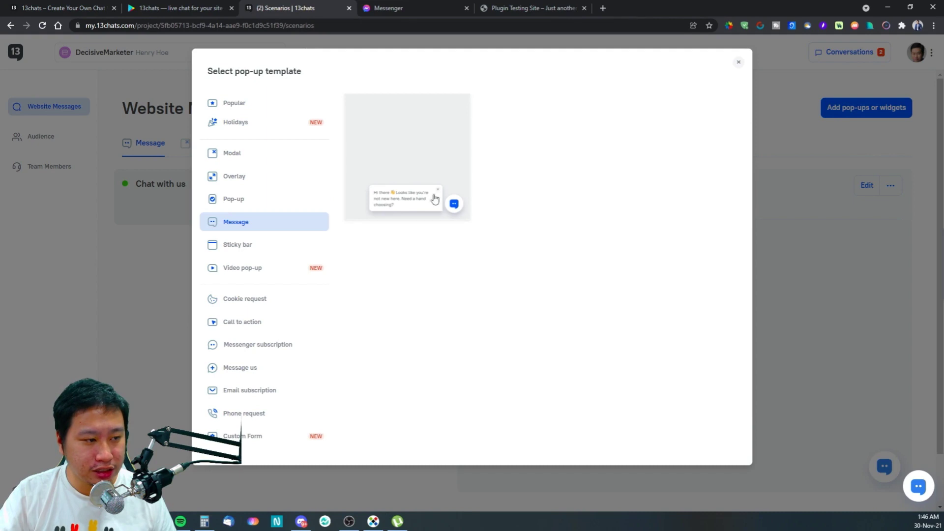
{"action": "left_click", "coordinate": [249, 245]}
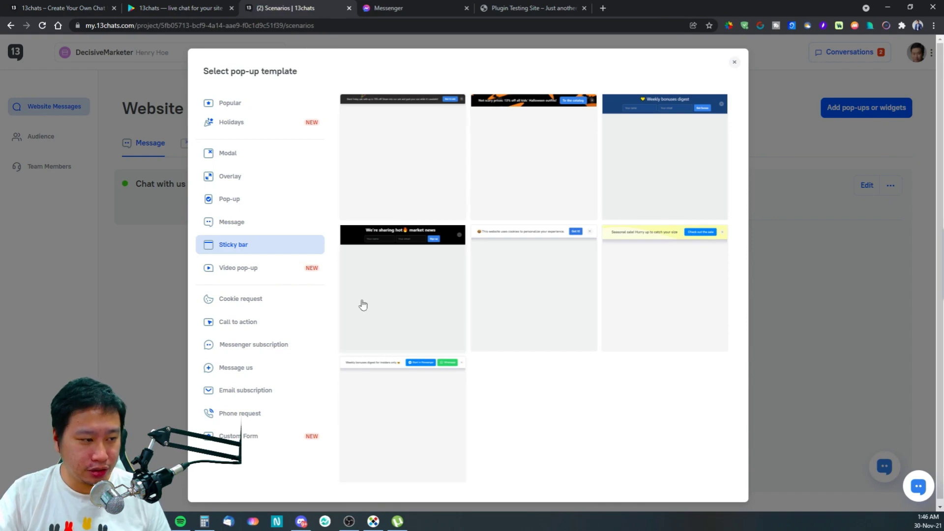
{"action": "left_click", "coordinate": [241, 273]}
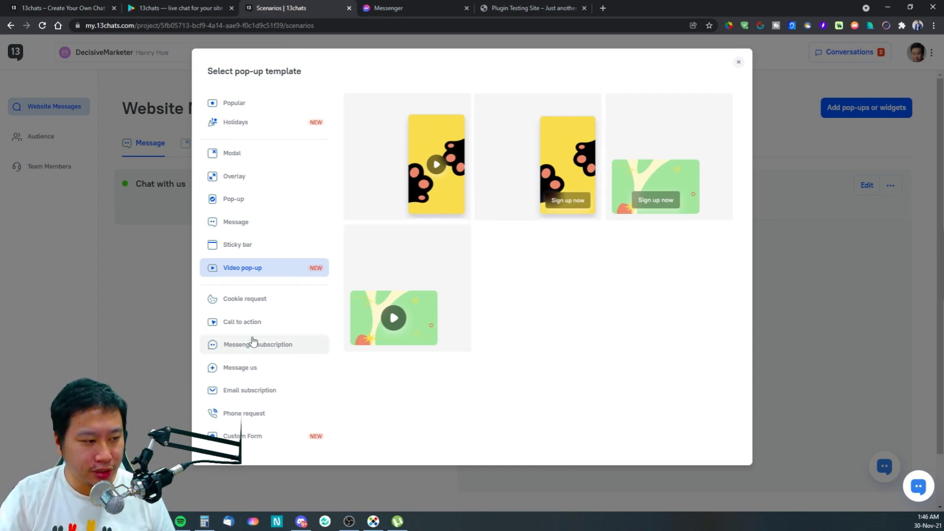
{"action": "left_click", "coordinate": [261, 307]}
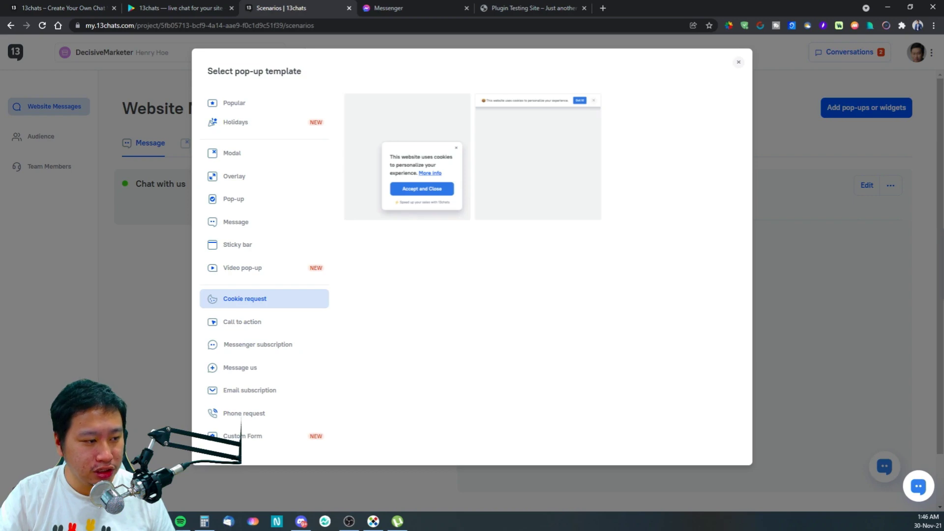
{"action": "left_click", "coordinate": [279, 322]}
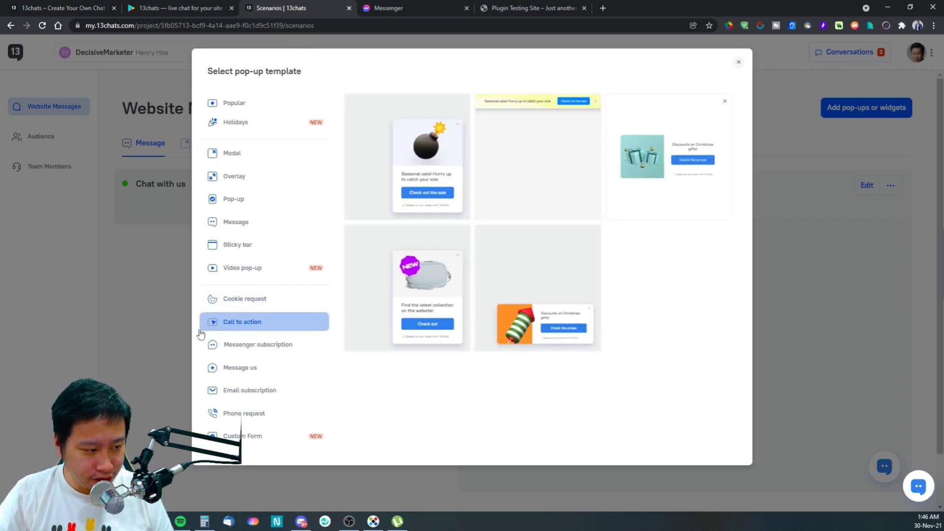
Step: Browse the Messenger subscription, Message us, Email subscription, Phone request and Custom Form templates, and leave the template selection
{"action": "left_click", "coordinate": [240, 348]}
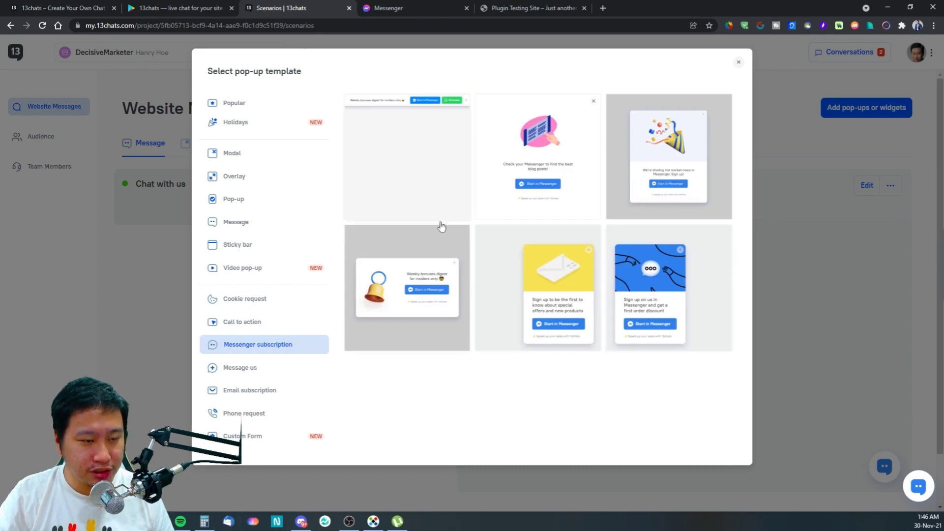
{"action": "left_click", "coordinate": [268, 373]}
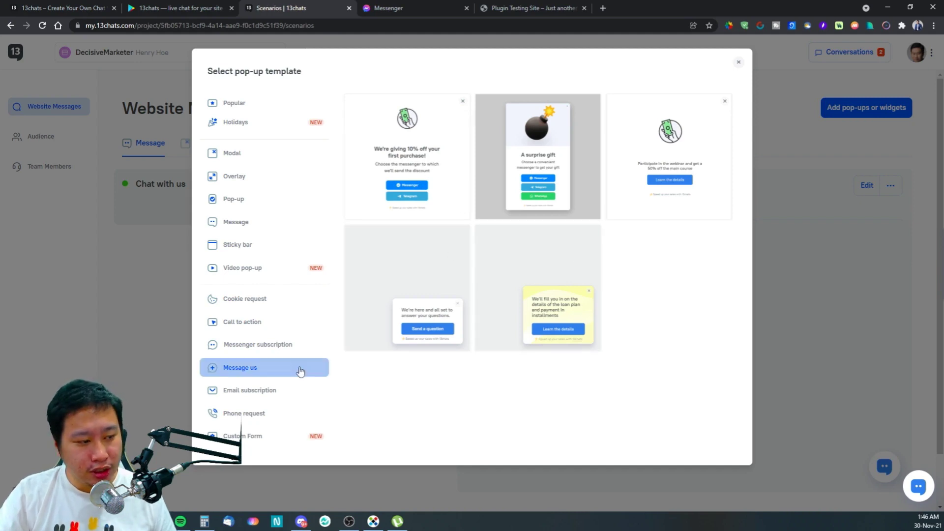
{"action": "left_click", "coordinate": [265, 390]}
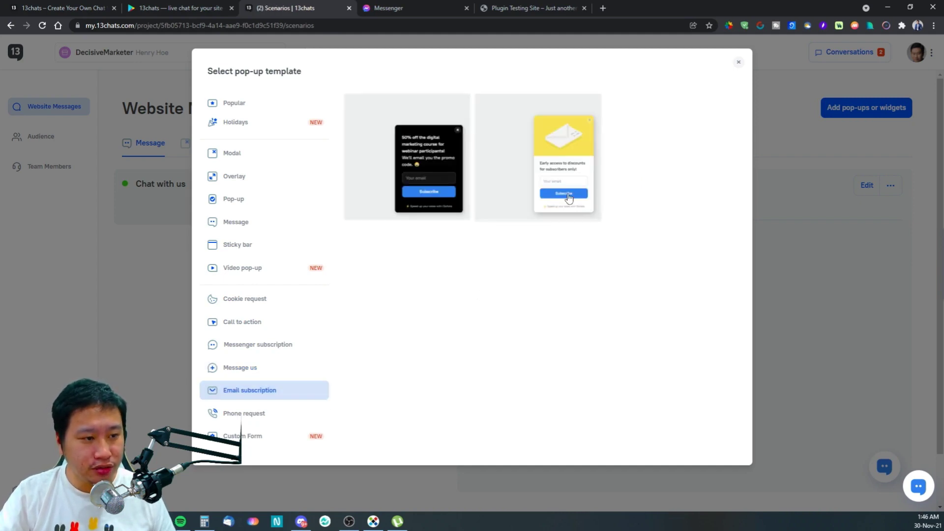
{"action": "left_click", "coordinate": [253, 415]}
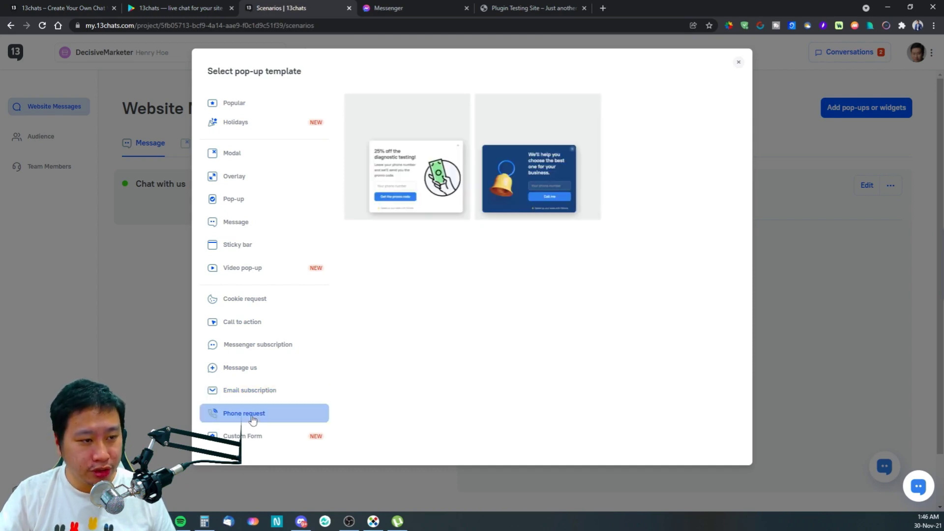
{"action": "left_click", "coordinate": [263, 436]}
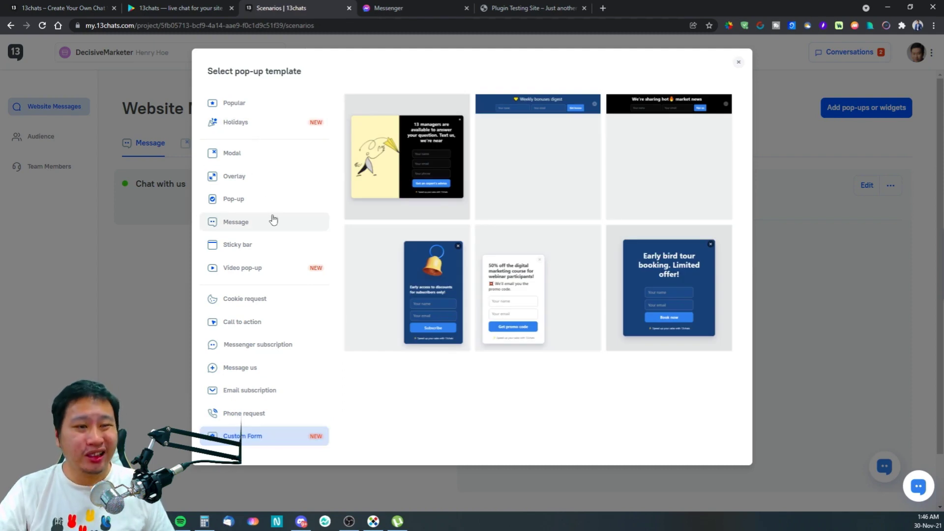
{"action": "left_click", "coordinate": [735, 64]}
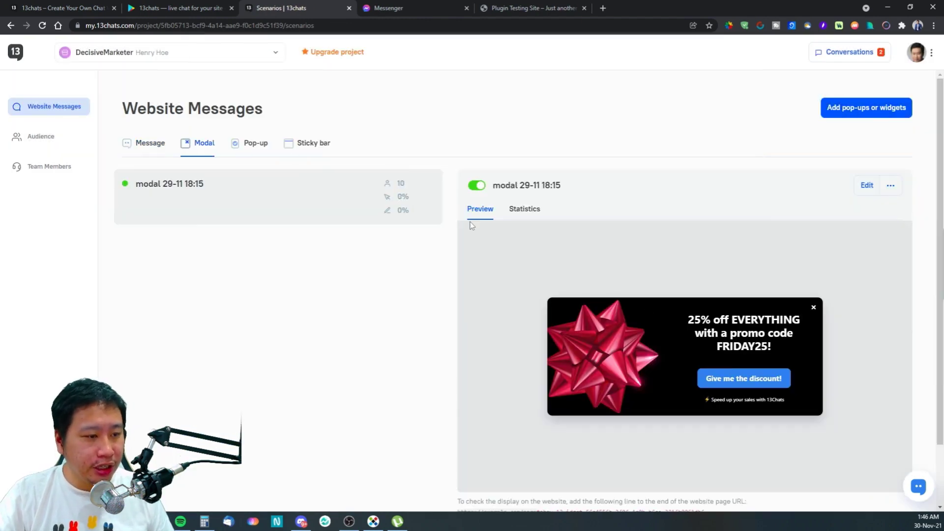
Step: Open the modal "modal 29-11 18:15" for editing and set its image position to a full background behind the text
{"action": "left_click", "coordinate": [891, 186]}
{"action": "left_click", "coordinate": [852, 208]}
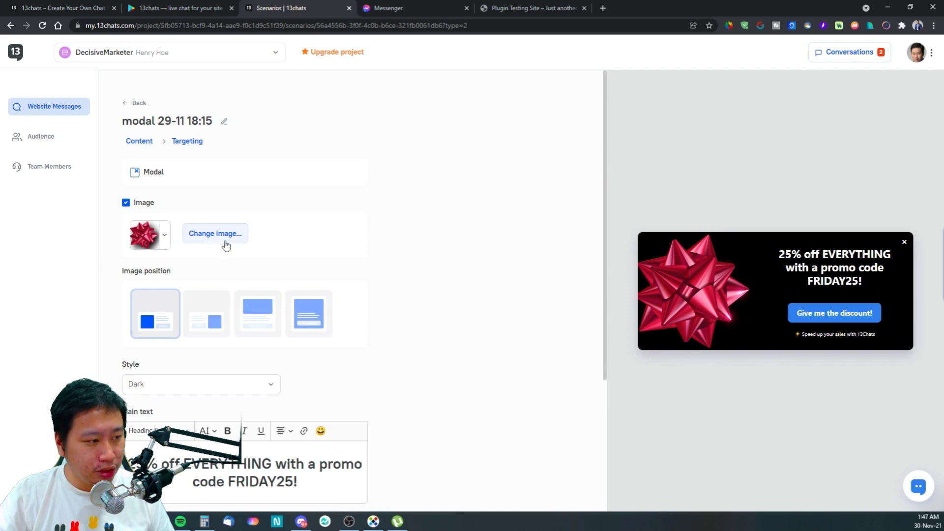
{"action": "scroll", "coordinate": [163, 269], "scroll_direction": "down", "scroll_amount": 1}
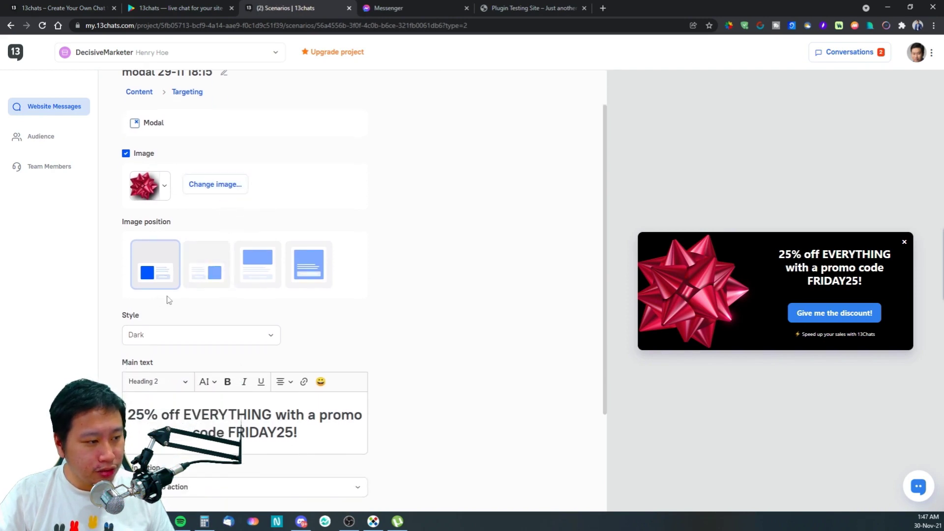
{"action": "left_click", "coordinate": [299, 279]}
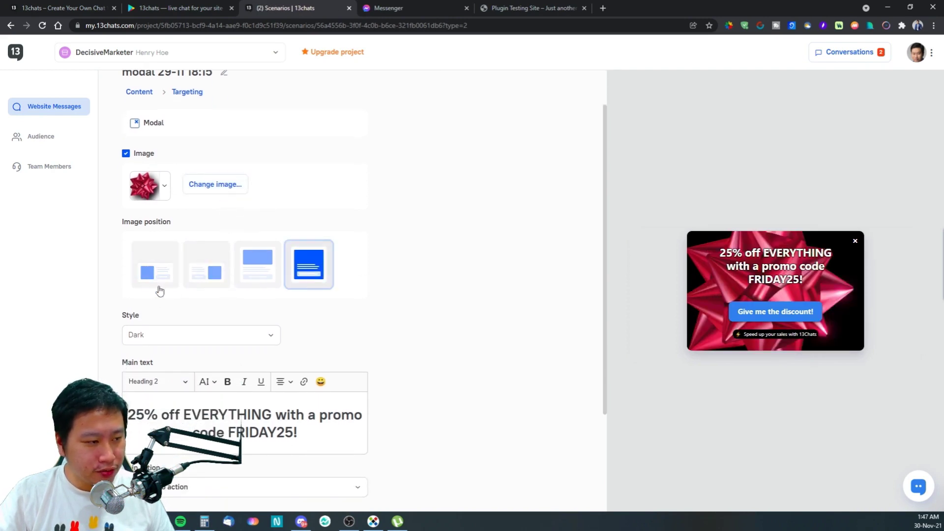
Step: Try each image position for the modal, finishing with the image to the left of the text
{"action": "left_click", "coordinate": [157, 286]}
{"action": "left_click", "coordinate": [207, 276]}
{"action": "left_click", "coordinate": [258, 275]}
{"action": "left_click", "coordinate": [308, 276]}
{"action": "left_click", "coordinate": [150, 279]}
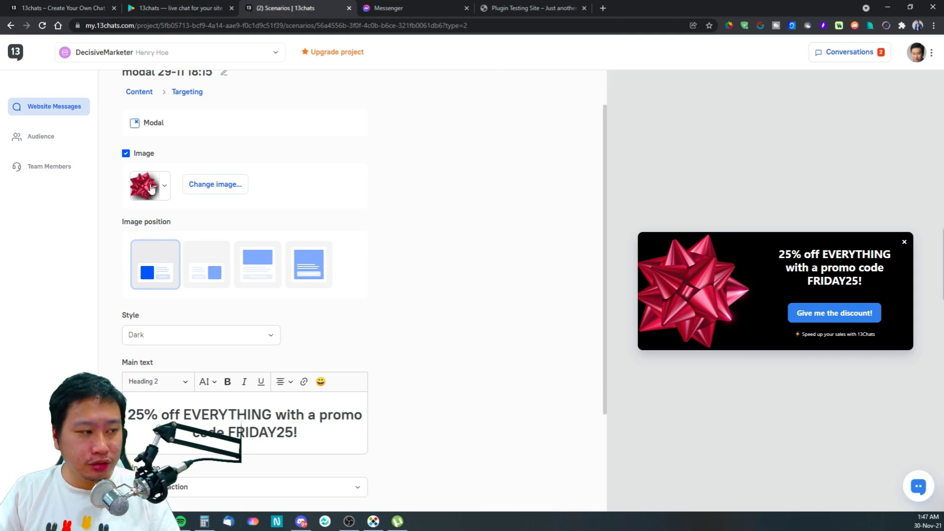
Step: Try the yellow bell and mailbox gallery images in the modal and look over the other available images
{"action": "left_click", "coordinate": [163, 196]}
{"action": "left_click", "coordinate": [178, 223]}
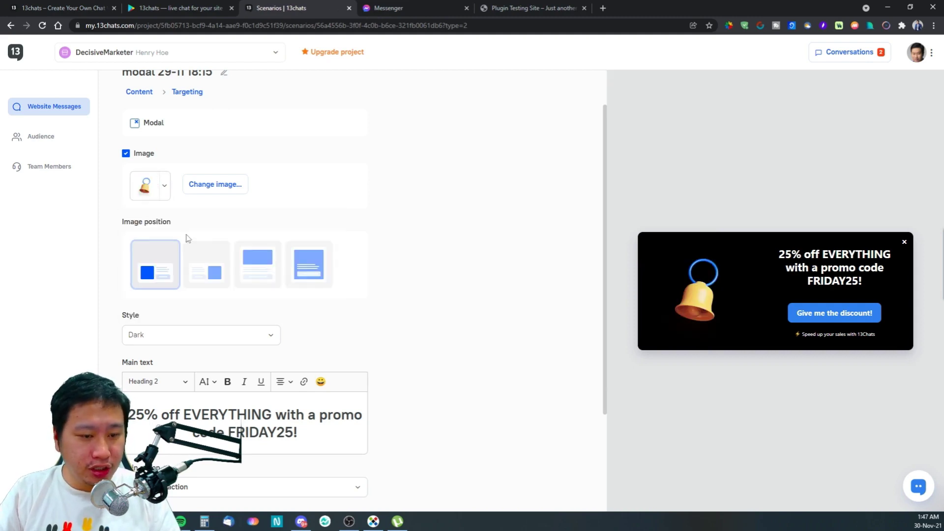
{"action": "left_click", "coordinate": [164, 195]}
{"action": "left_click", "coordinate": [144, 223]}
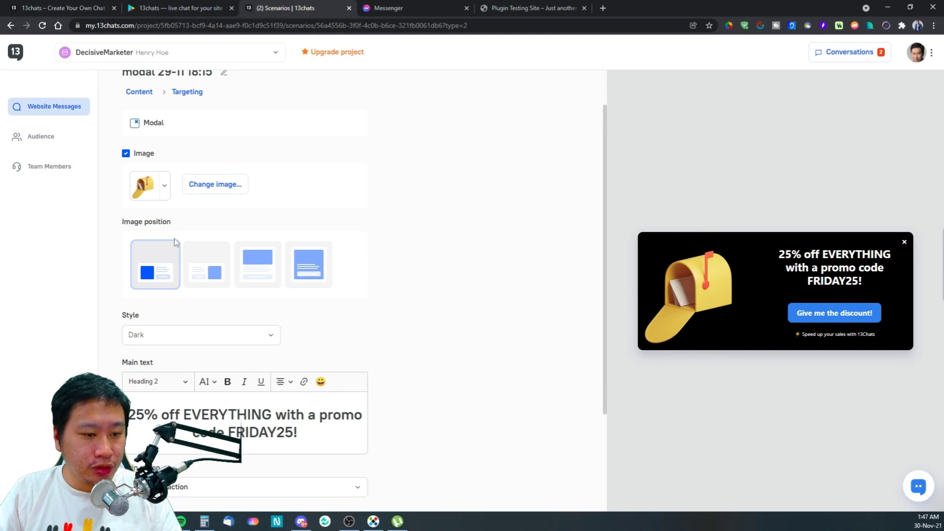
{"action": "left_click", "coordinate": [164, 196]}
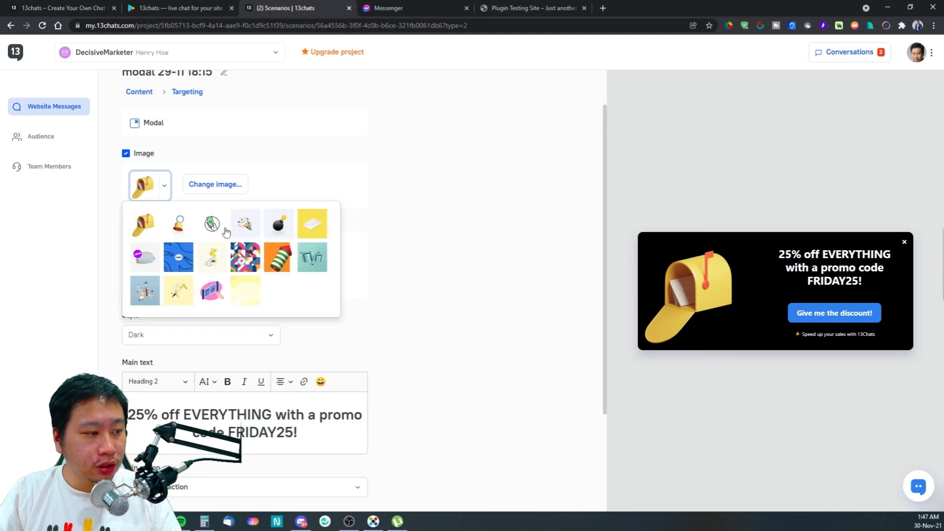
Step: Upload the image dmfavicon-logo.png from the Download folder as the modal's image
{"action": "left_click", "coordinate": [215, 186]}
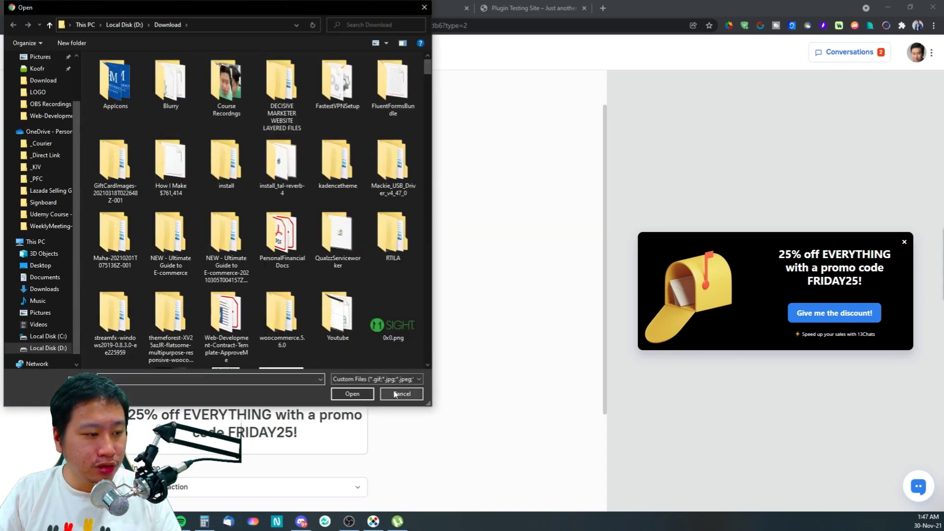
{"action": "scroll", "coordinate": [156, 249], "scroll_direction": "down", "scroll_amount": 5}
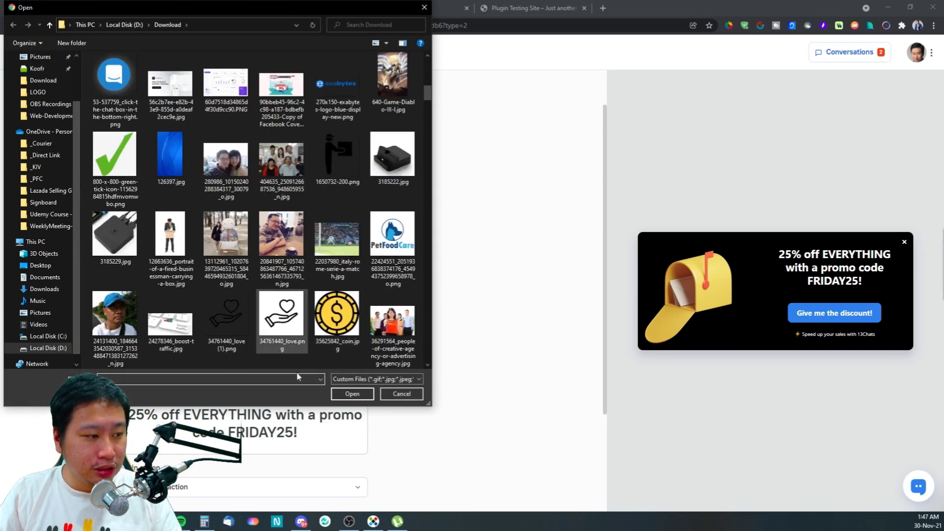
{"action": "scroll", "coordinate": [317, 342], "scroll_direction": "down", "scroll_amount": 15}
{"action": "scroll", "coordinate": [317, 343], "scroll_direction": "down", "scroll_amount": 3}
{"action": "scroll", "coordinate": [316, 342], "scroll_direction": "up", "scroll_amount": 15}
{"action": "scroll", "coordinate": [316, 343], "scroll_direction": "up", "scroll_amount": 6}
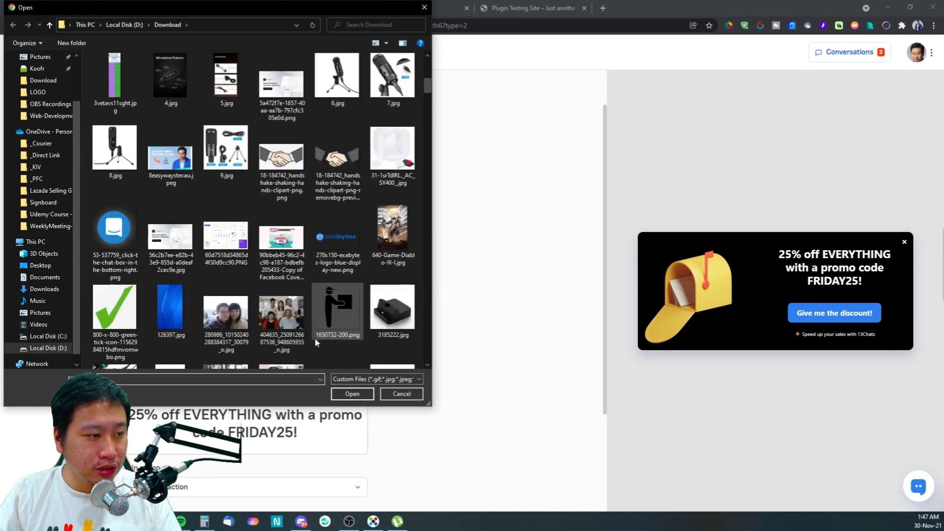
{"action": "scroll", "coordinate": [315, 342], "scroll_direction": "down", "scroll_amount": 12}
{"action": "scroll", "coordinate": [315, 342], "scroll_direction": "down", "scroll_amount": 3}
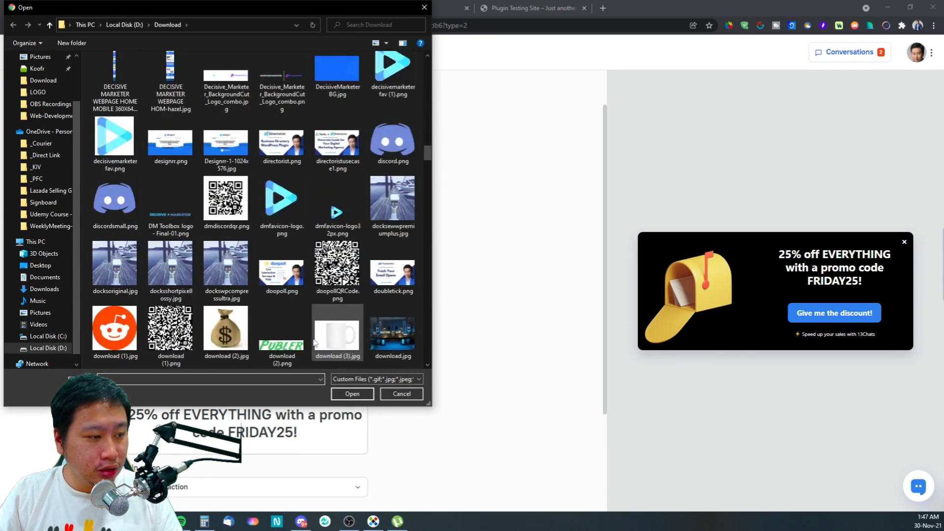
{"action": "left_click", "coordinate": [282, 204]}
{"action": "left_click", "coordinate": [352, 393]}
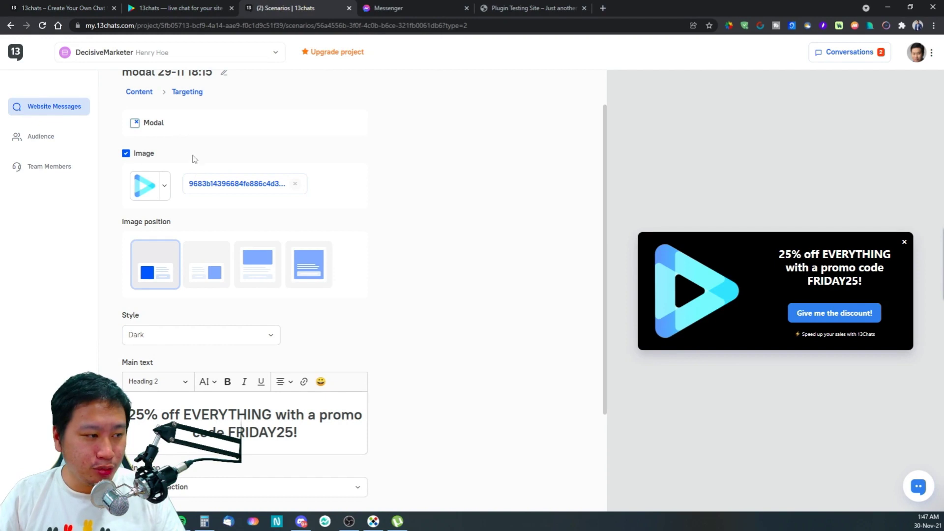
Step: Try the striped rocket image from the gallery, and set the modal's image to the teal gift boxes
{"action": "left_click", "coordinate": [157, 192]}
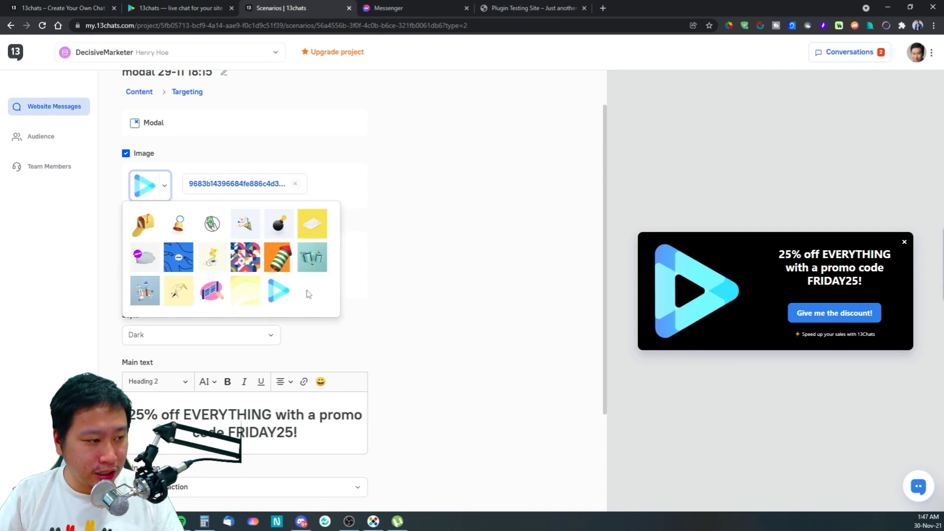
{"action": "left_click", "coordinate": [287, 263]}
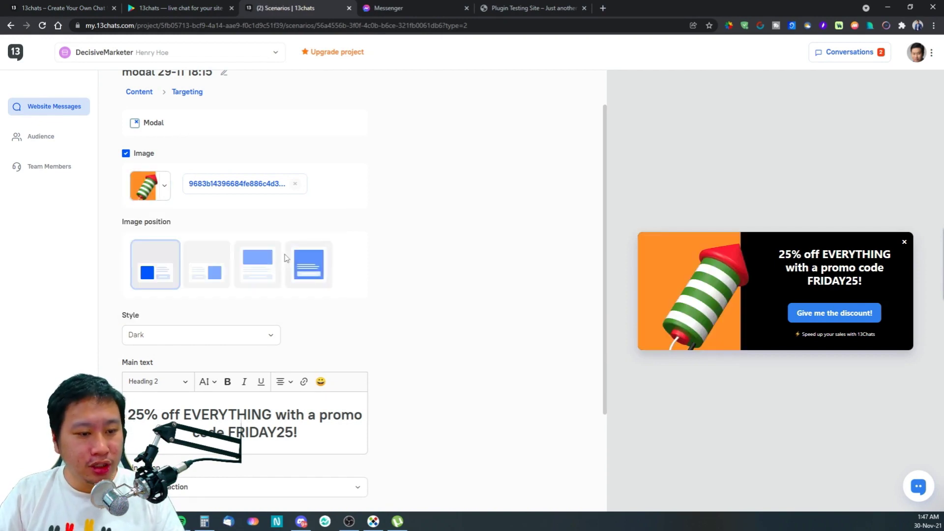
{"action": "left_click", "coordinate": [166, 189]}
{"action": "left_click", "coordinate": [312, 263]}
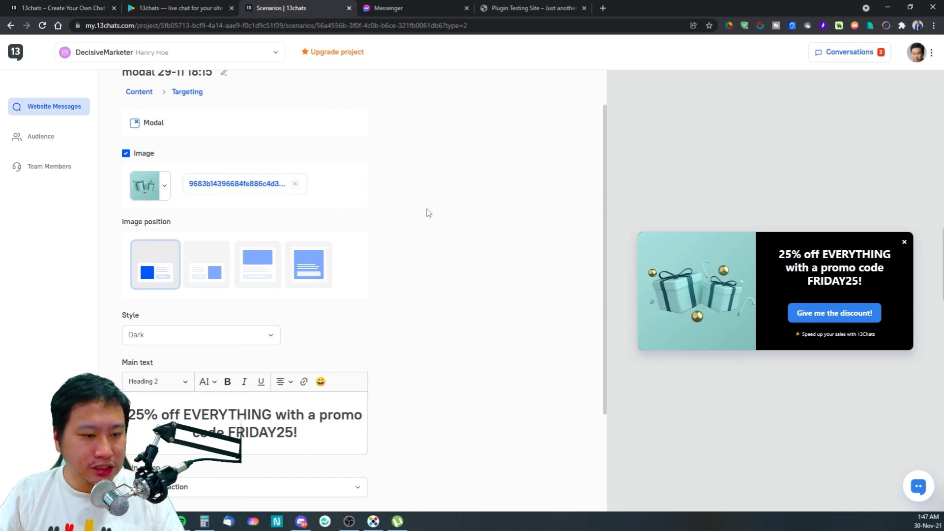
Step: Preview the gift box image above, right of and behind the text, and return it to the left
{"action": "left_click", "coordinate": [265, 273]}
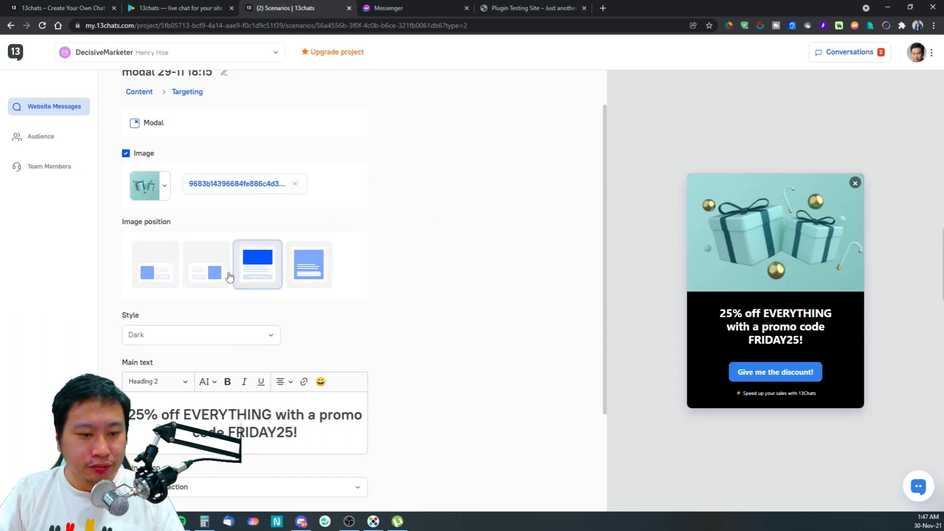
{"action": "left_click", "coordinate": [195, 278]}
{"action": "left_click", "coordinate": [308, 270]}
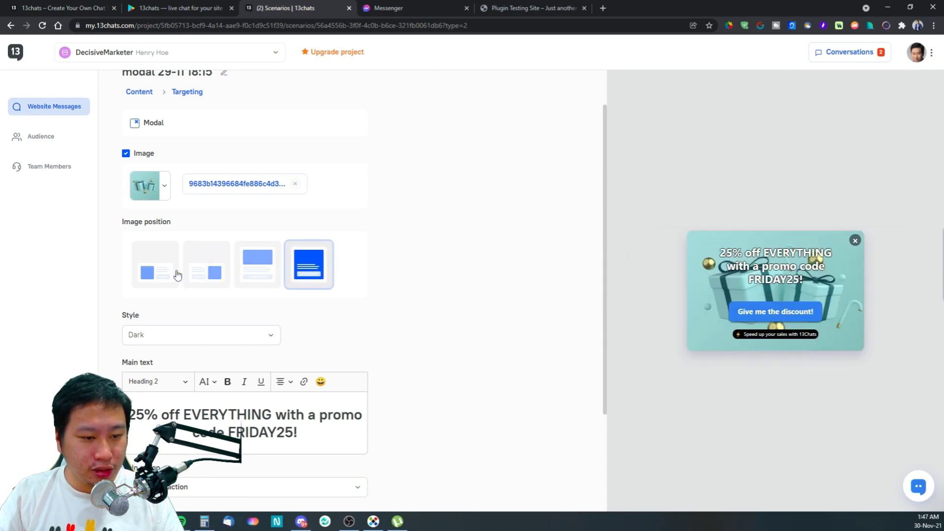
{"action": "left_click", "coordinate": [152, 273]}
Step: Try the White (default) style on the modal and switch it to Color
{"action": "left_click", "coordinate": [170, 341]}
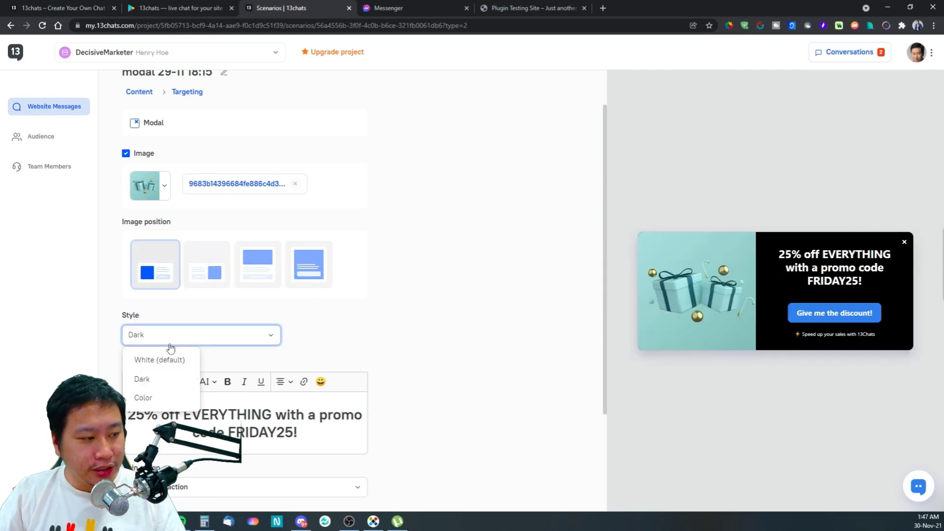
{"action": "left_click", "coordinate": [160, 360]}
{"action": "left_click", "coordinate": [196, 334]}
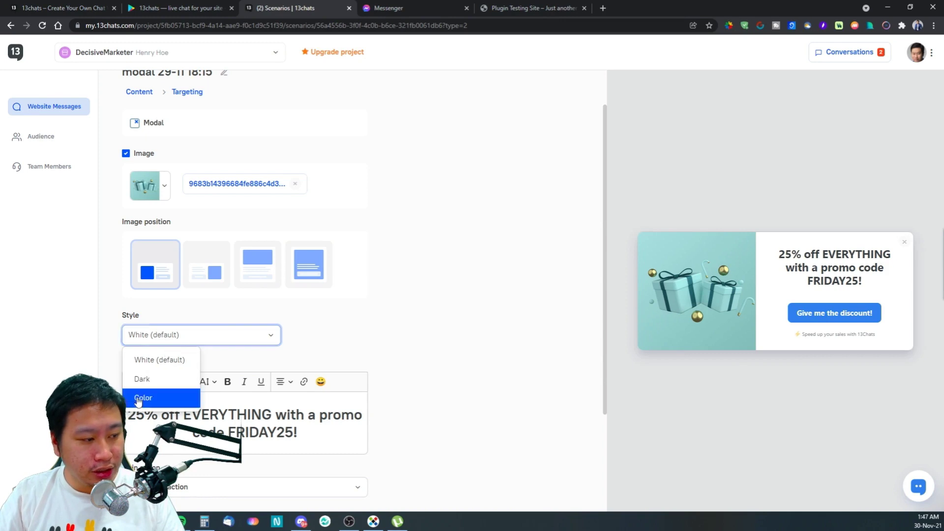
{"action": "left_click", "coordinate": [180, 396]}
{"action": "left_click", "coordinate": [169, 339]}
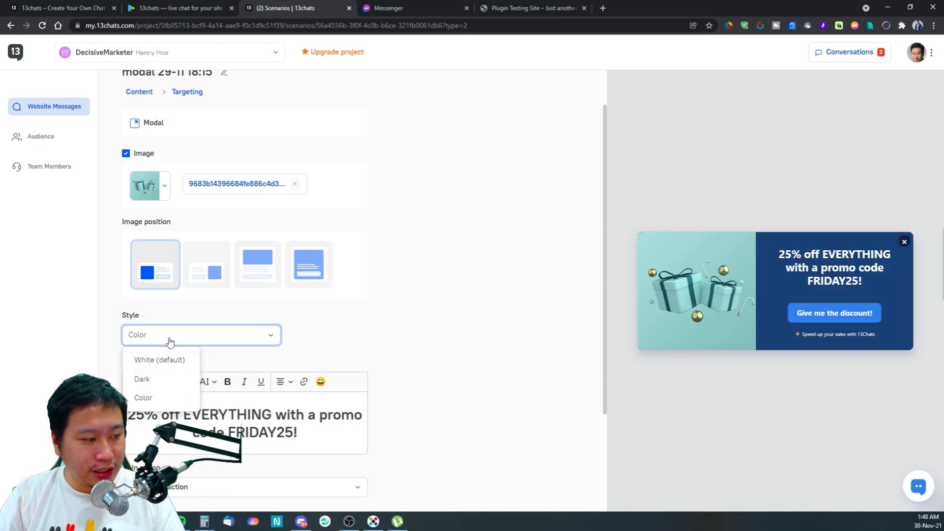
{"action": "left_click", "coordinate": [329, 329]}
Step: Reselect the Color style, try Dark on the modal, and return to Color
{"action": "scroll", "coordinate": [199, 291], "scroll_direction": "down", "scroll_amount": 3}
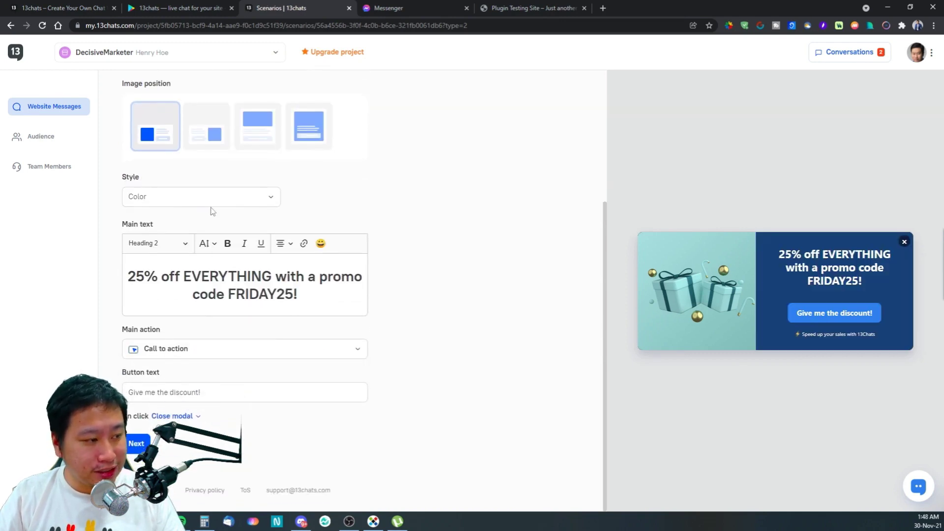
{"action": "scroll", "coordinate": [212, 212], "scroll_direction": "up", "scroll_amount": 4}
{"action": "scroll", "coordinate": [214, 293], "scroll_direction": "down", "scroll_amount": 3}
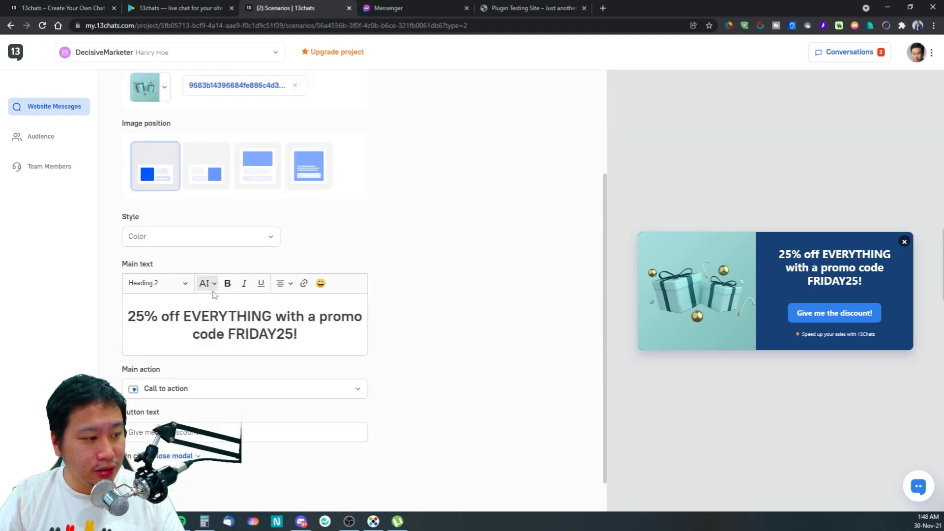
{"action": "left_click", "coordinate": [240, 240]}
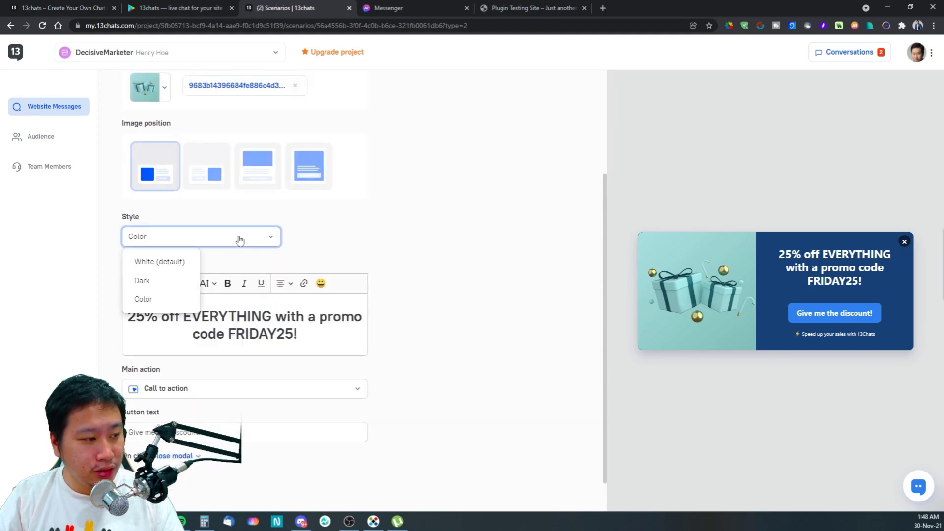
{"action": "left_click", "coordinate": [171, 298]}
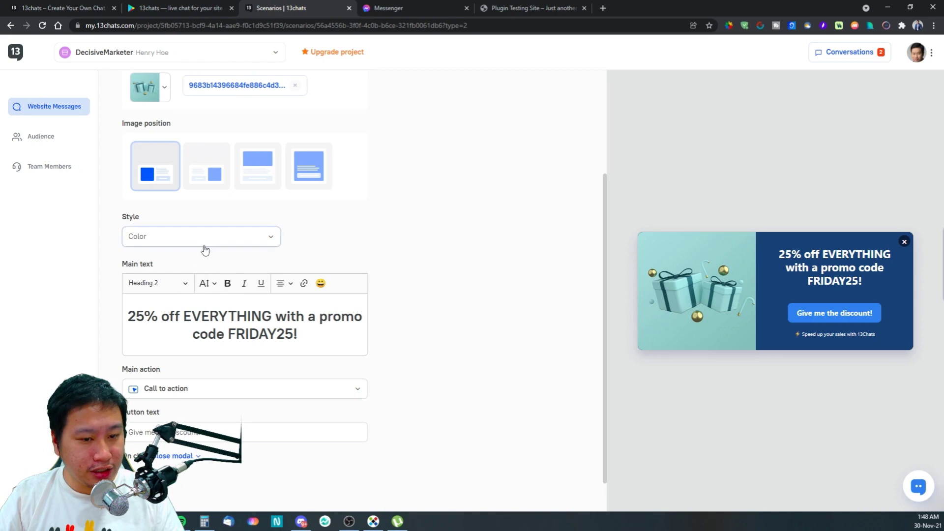
{"action": "left_click", "coordinate": [204, 246]}
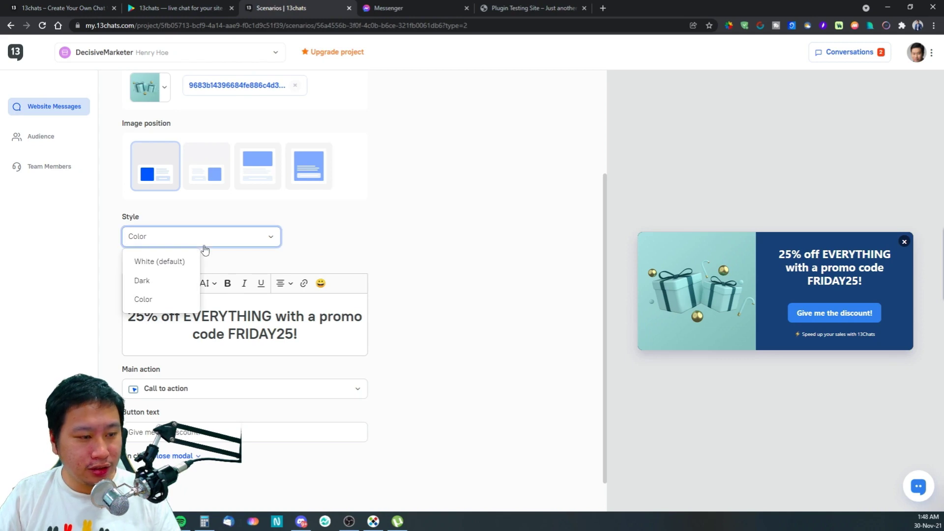
{"action": "left_click", "coordinate": [173, 279]}
{"action": "scroll", "coordinate": [202, 272], "scroll_direction": "down", "scroll_amount": 1}
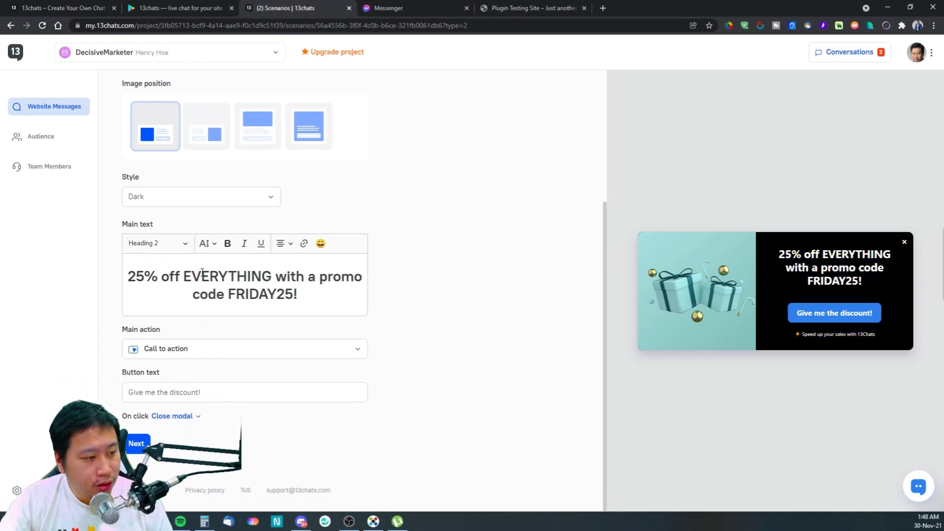
{"action": "left_click", "coordinate": [228, 205]}
{"action": "left_click", "coordinate": [142, 257]}
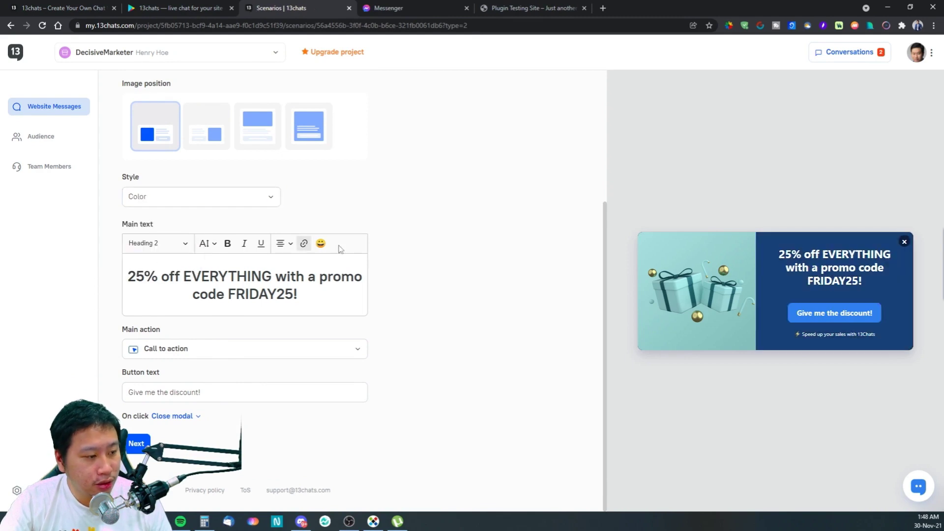
Step: Review the modal's content settings and the options available for its main action
{"action": "scroll", "coordinate": [337, 248], "scroll_direction": "up", "scroll_amount": 5}
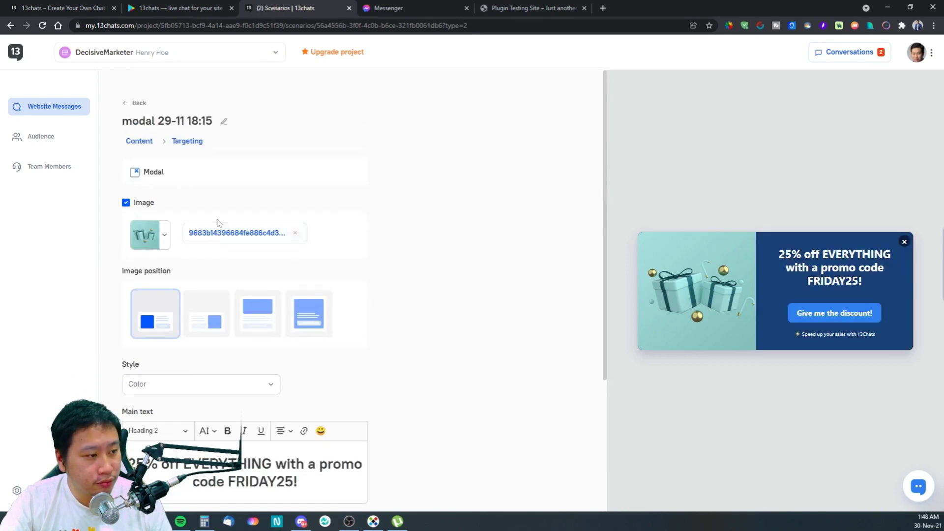
{"action": "scroll", "coordinate": [301, 270], "scroll_direction": "down", "scroll_amount": 3}
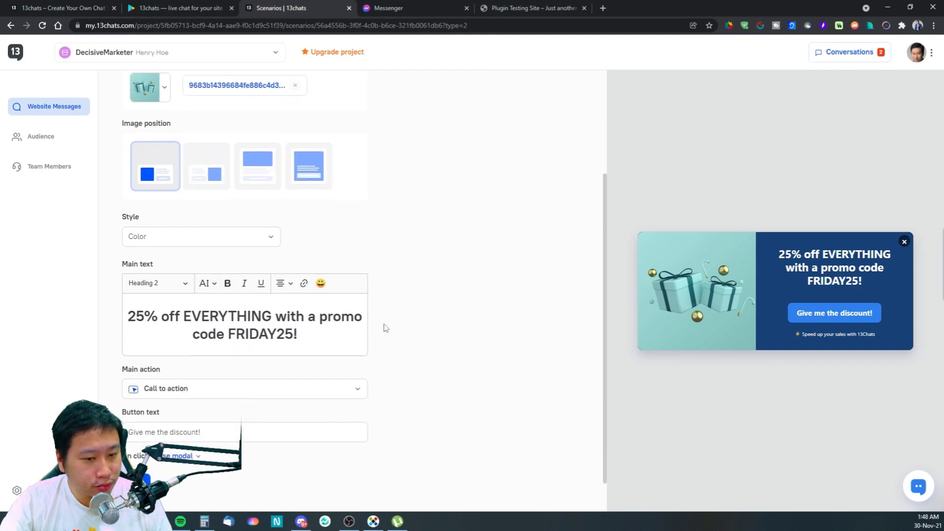
{"action": "scroll", "coordinate": [249, 344], "scroll_direction": "down", "scroll_amount": 1}
{"action": "left_click", "coordinate": [212, 350]}
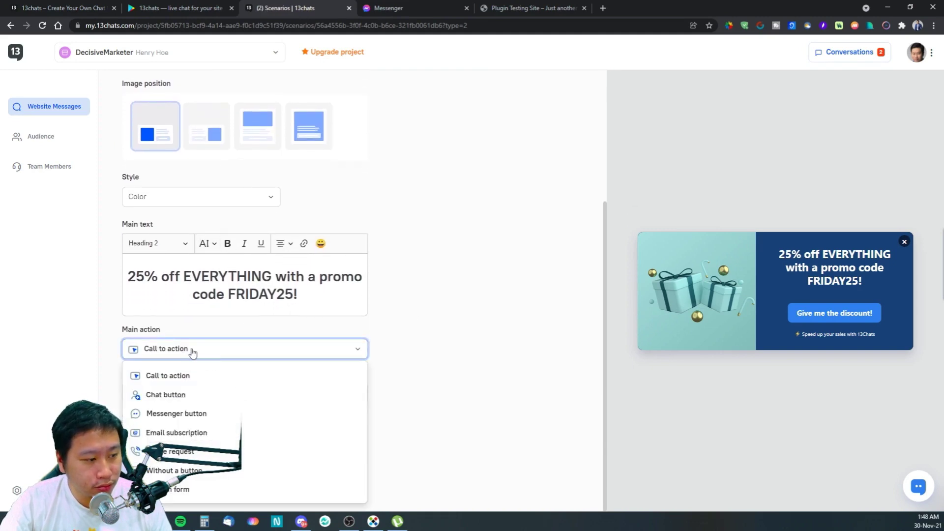
{"action": "left_click", "coordinate": [193, 350]}
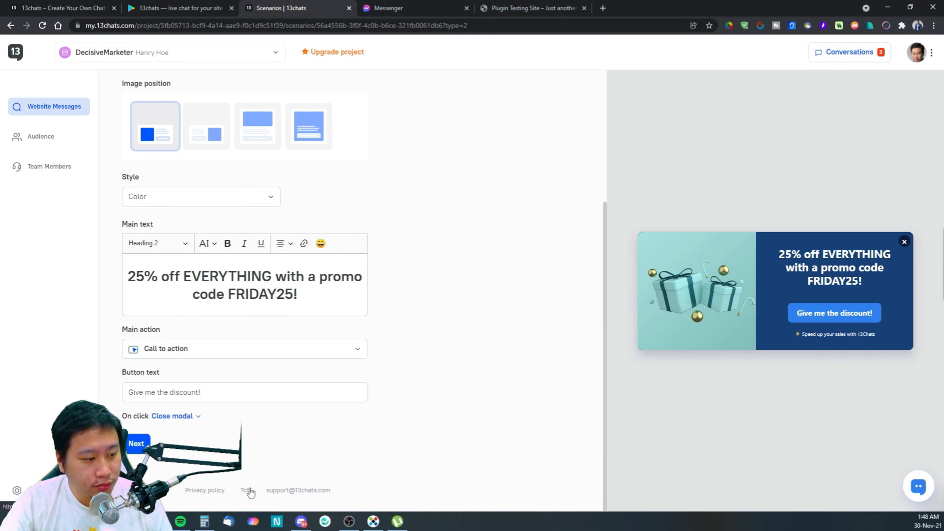
Step: Set the modal's style to White (default) and bring up the style choices again
{"action": "scroll", "coordinate": [420, 424], "scroll_direction": "up", "scroll_amount": 1}
{"action": "left_click", "coordinate": [213, 246]}
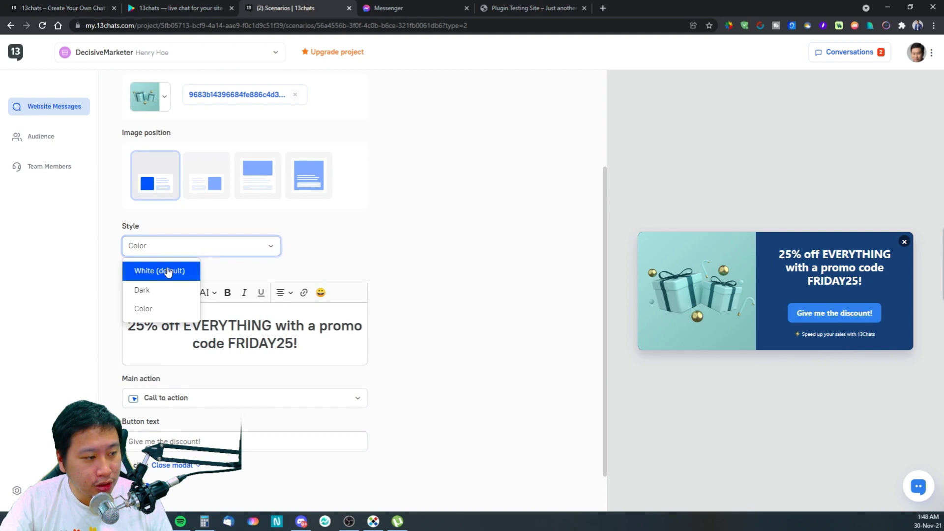
{"action": "left_click", "coordinate": [164, 270]}
{"action": "left_click", "coordinate": [181, 248]}
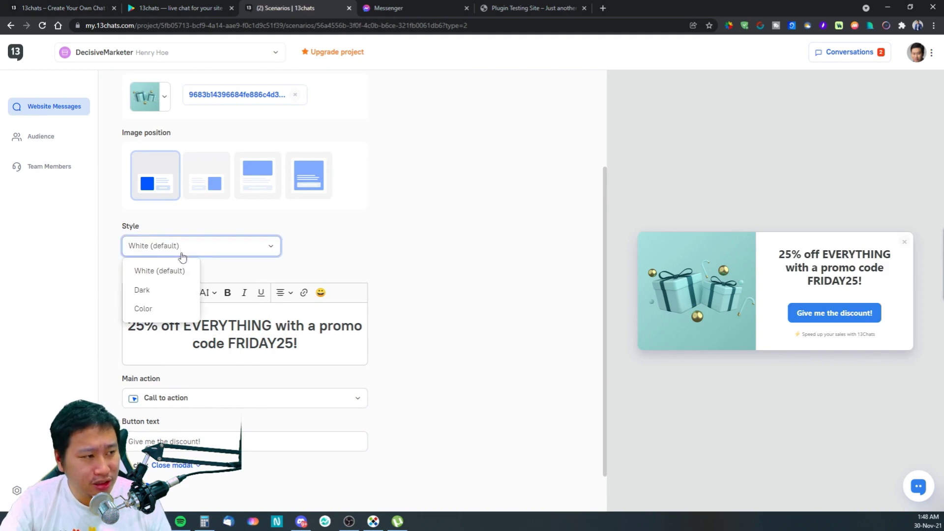
{"action": "scroll", "coordinate": [182, 256], "scroll_direction": "up", "scroll_amount": 2}
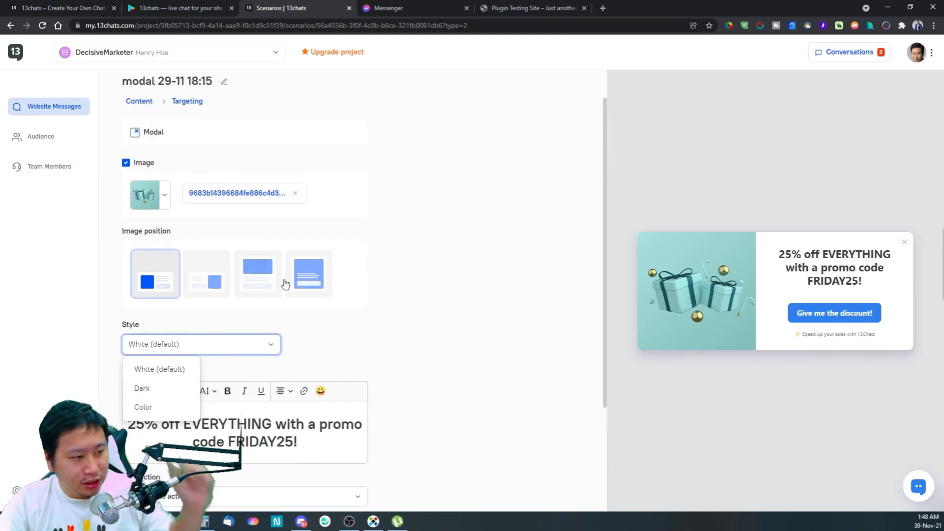
Step: Place the image as a full background behind the text and try the Color, White (default) and Dark styles
{"action": "left_click", "coordinate": [320, 268]}
{"action": "left_click", "coordinate": [216, 343]}
{"action": "left_click", "coordinate": [170, 405]}
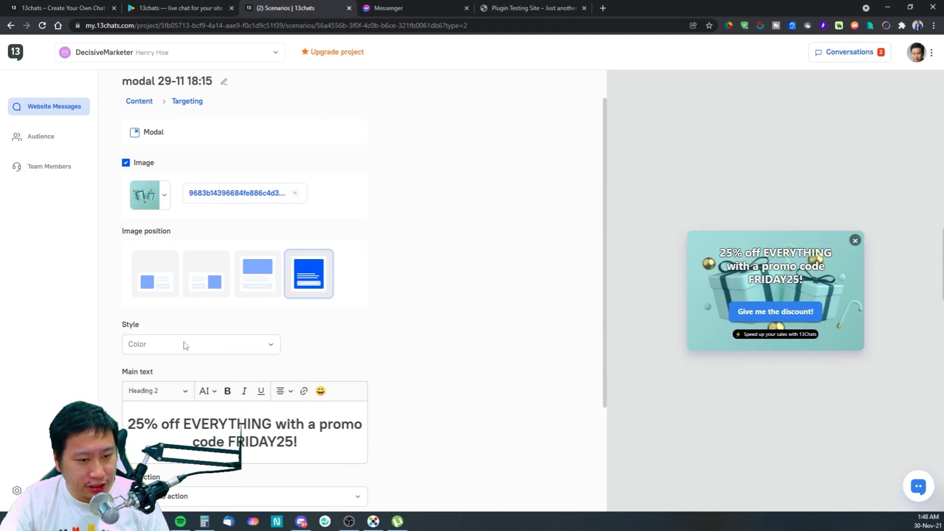
{"action": "left_click", "coordinate": [182, 344]}
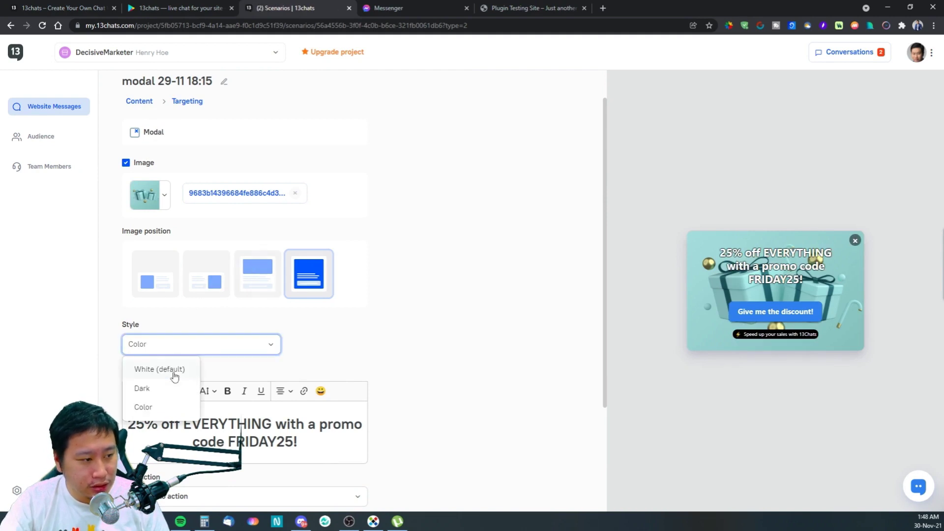
{"action": "left_click", "coordinate": [173, 370]}
{"action": "left_click", "coordinate": [180, 347]}
{"action": "left_click", "coordinate": [159, 388]}
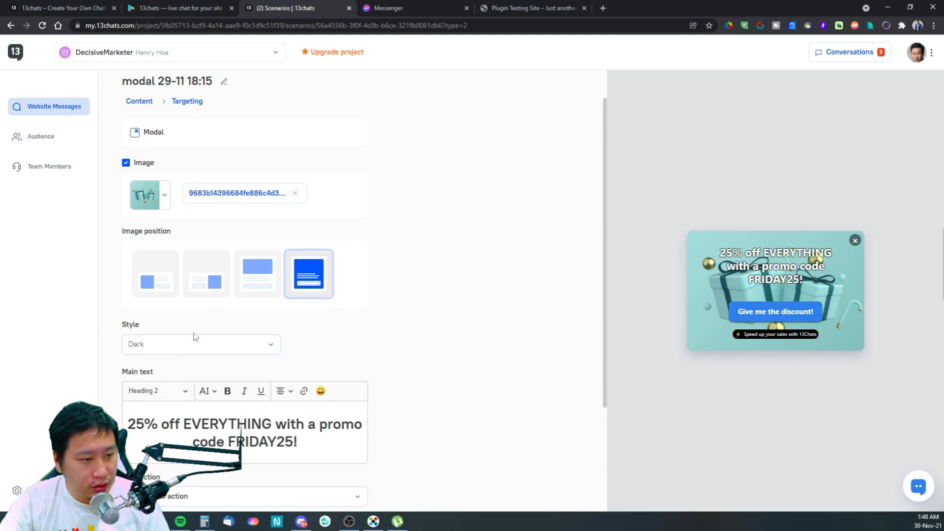
Step: Try the Color style on the modal, place the image above the text, and switch the style to White (default)
{"action": "left_click", "coordinate": [186, 353]}
{"action": "left_click", "coordinate": [162, 410]}
{"action": "left_click", "coordinate": [257, 273]}
{"action": "left_click", "coordinate": [198, 349]}
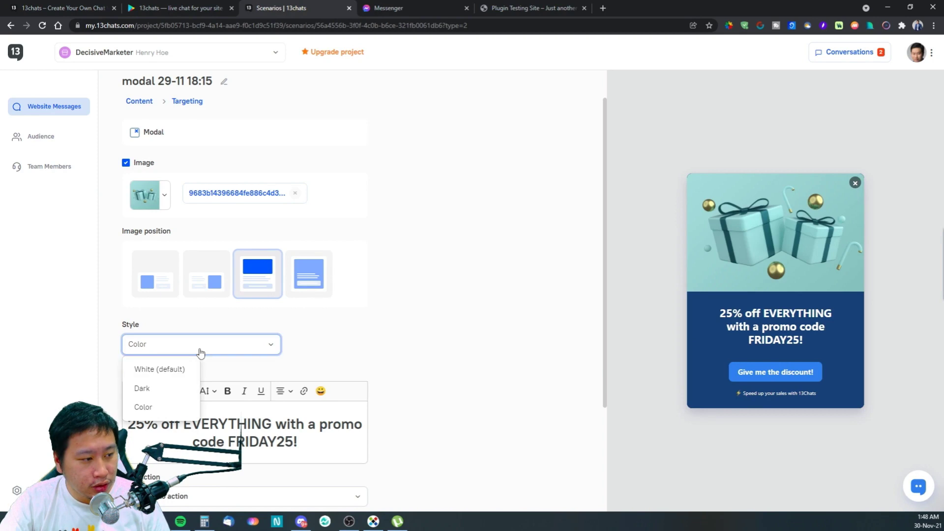
{"action": "left_click", "coordinate": [170, 375]}
{"action": "scroll", "coordinate": [373, 270], "scroll_direction": "up", "scroll_amount": 1}
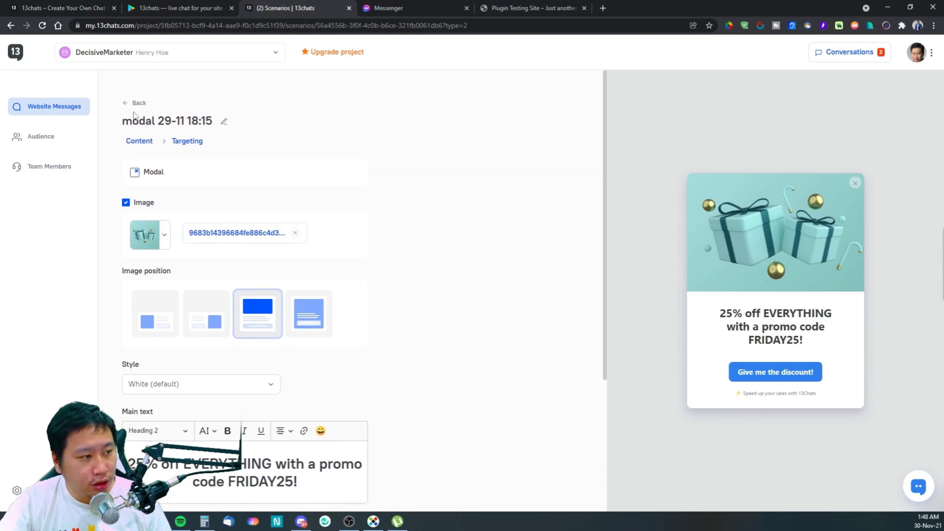
{"action": "scroll", "coordinate": [252, 219], "scroll_direction": "down", "scroll_amount": 3}
{"action": "scroll", "coordinate": [194, 228], "scroll_direction": "up", "scroll_amount": 3}
Step: Use the yellow mailbox picture as the modal's image and set the style to Color
{"action": "left_click", "coordinate": [151, 234]}
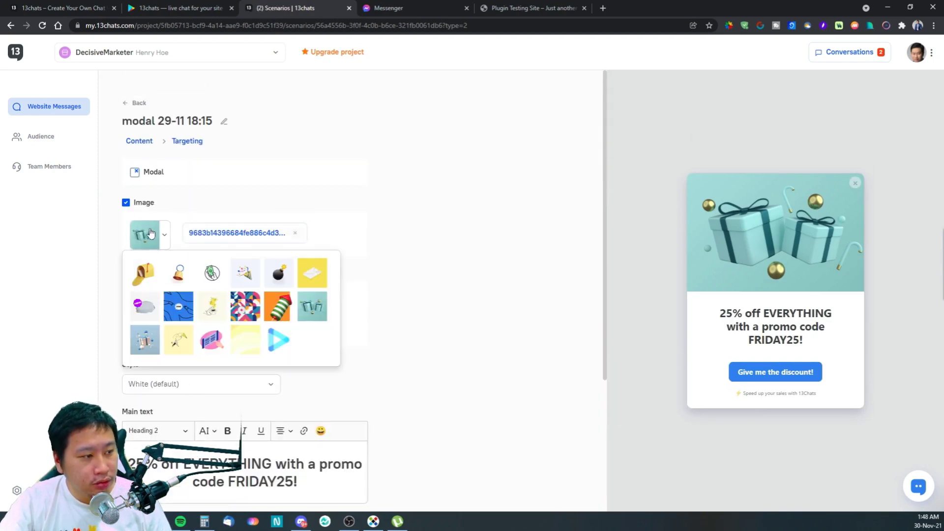
{"action": "left_click", "coordinate": [147, 273]}
{"action": "scroll", "coordinate": [410, 306], "scroll_direction": "down", "scroll_amount": 3}
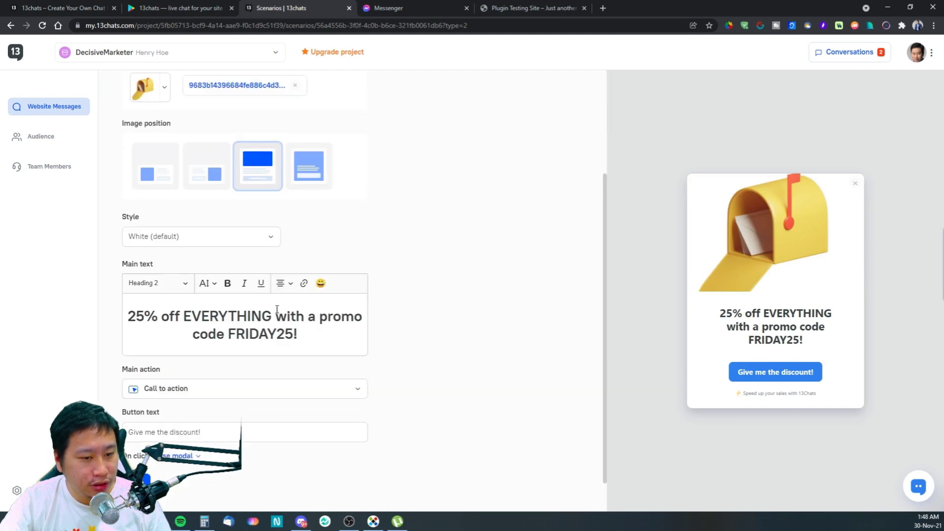
{"action": "left_click", "coordinate": [189, 239]}
{"action": "left_click", "coordinate": [161, 300]}
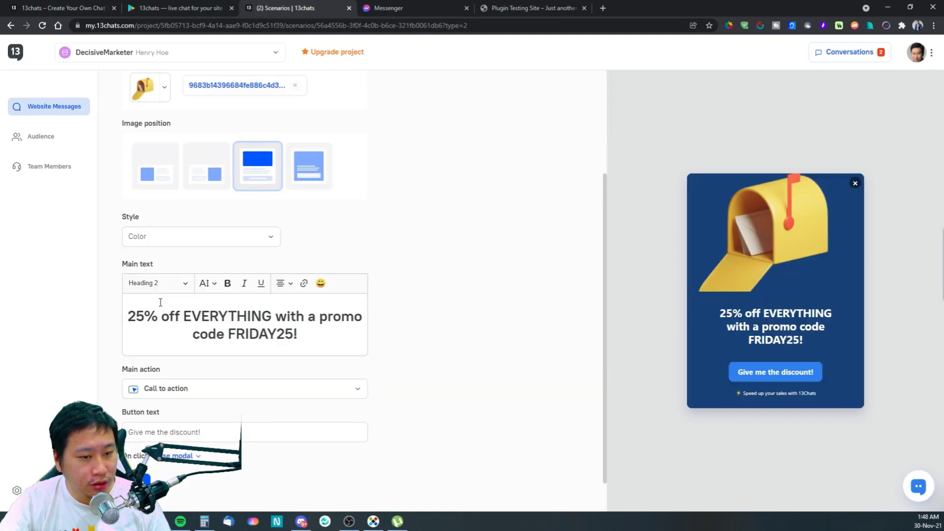
Step: Replace the modal's image with the pink document illustration and position it to the left of the text, keeping the Color style
{"action": "scroll", "coordinate": [169, 243], "scroll_direction": "up", "scroll_amount": 2}
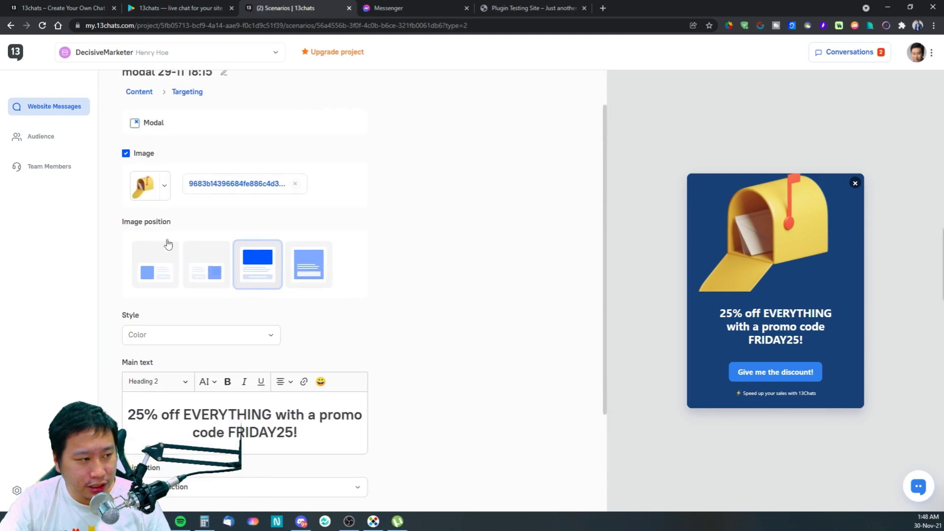
{"action": "left_click", "coordinate": [145, 182]}
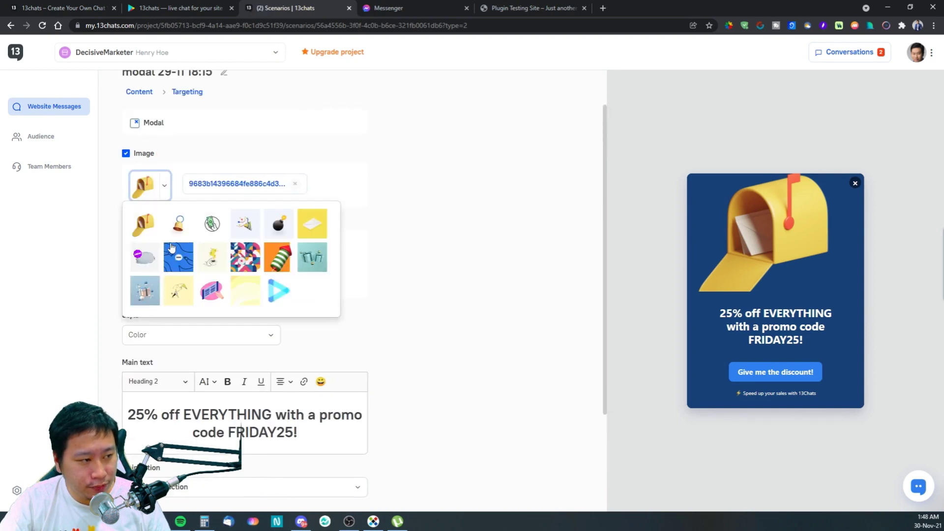
{"action": "left_click", "coordinate": [226, 292]}
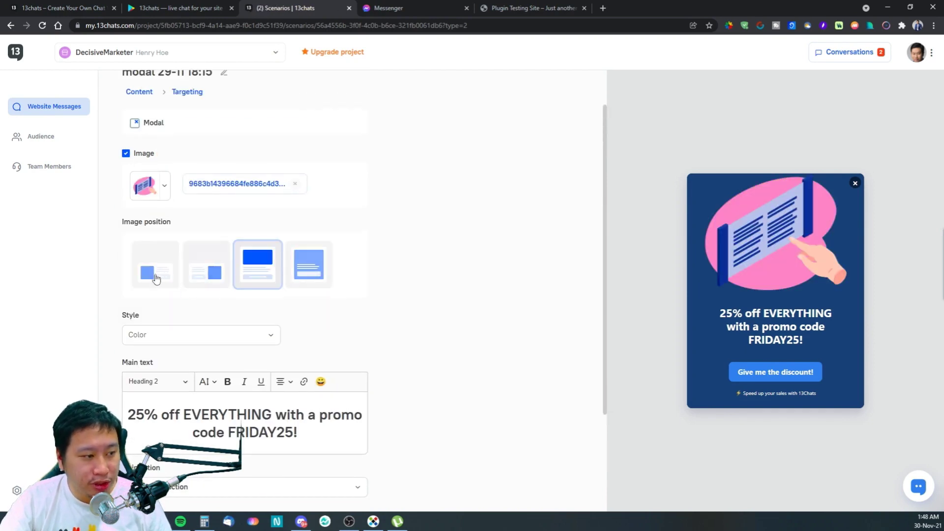
{"action": "left_click", "coordinate": [156, 278]}
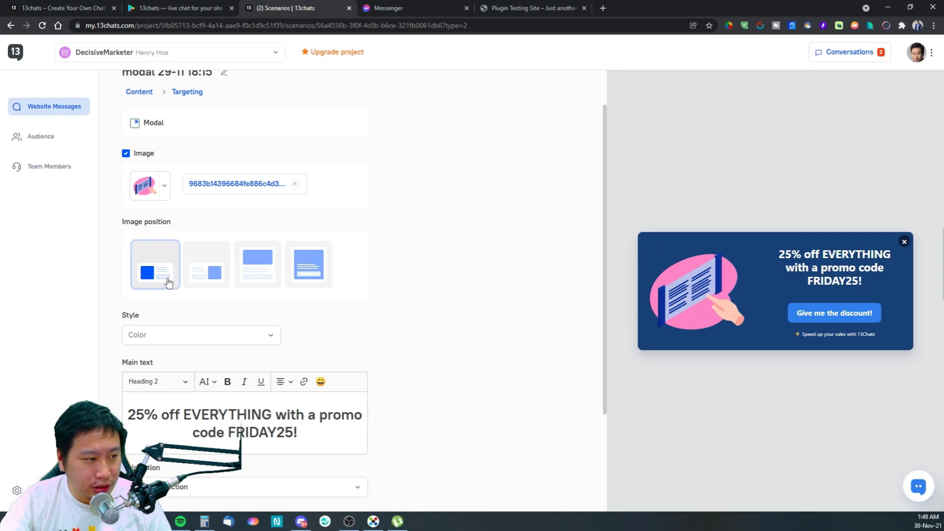
{"action": "scroll", "coordinate": [225, 311], "scroll_direction": "down", "scroll_amount": 3}
{"action": "left_click", "coordinate": [218, 201]}
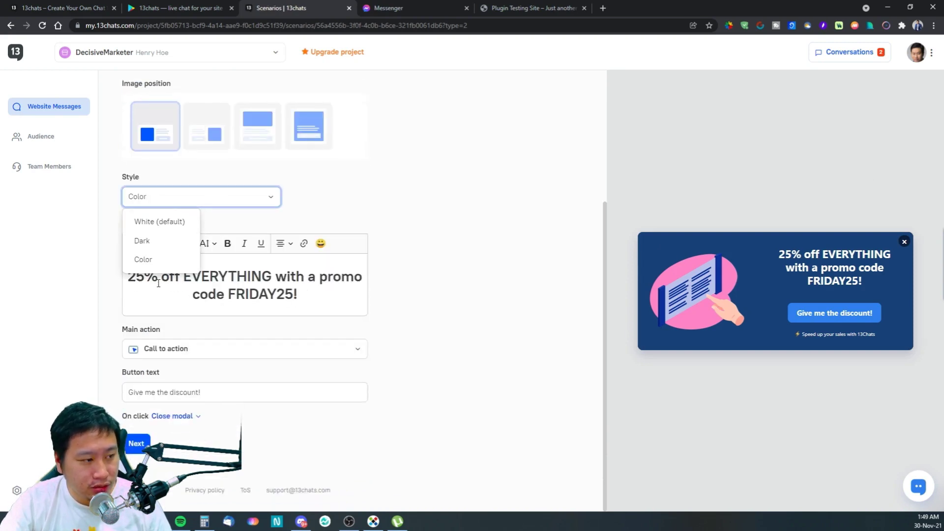
{"action": "left_click", "coordinate": [395, 306]}
{"action": "scroll", "coordinate": [396, 307], "scroll_direction": "up", "scroll_amount": 4}
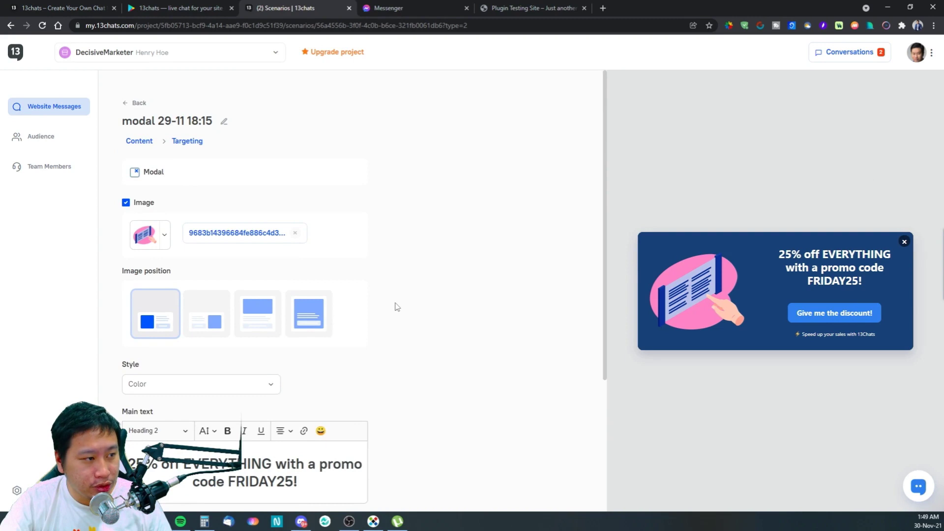
Step: Select the whole main text and review its alignment options without applying one
{"action": "scroll", "coordinate": [396, 308], "scroll_direction": "down", "scroll_amount": 4}
{"action": "left_click", "coordinate": [286, 277]}
{"action": "left_click_drag", "start_coordinate": [220, 276], "coordinate": [127, 265]}
{"action": "left_click", "coordinate": [313, 297]}
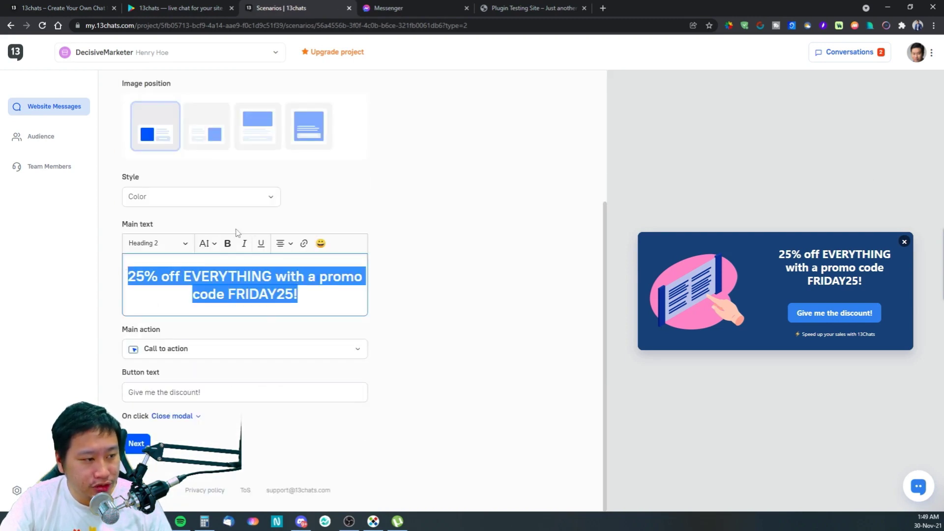
{"action": "left_click", "coordinate": [289, 247]}
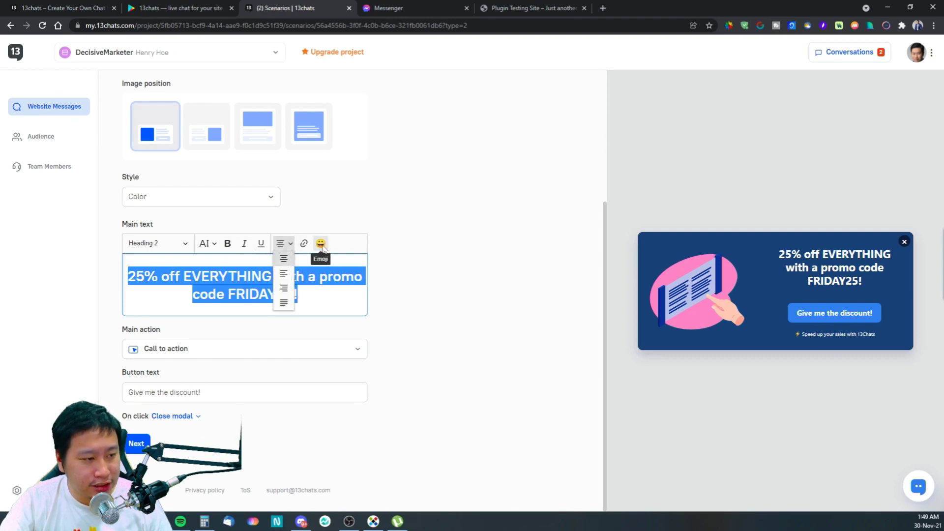
{"action": "left_click", "coordinate": [317, 295]}
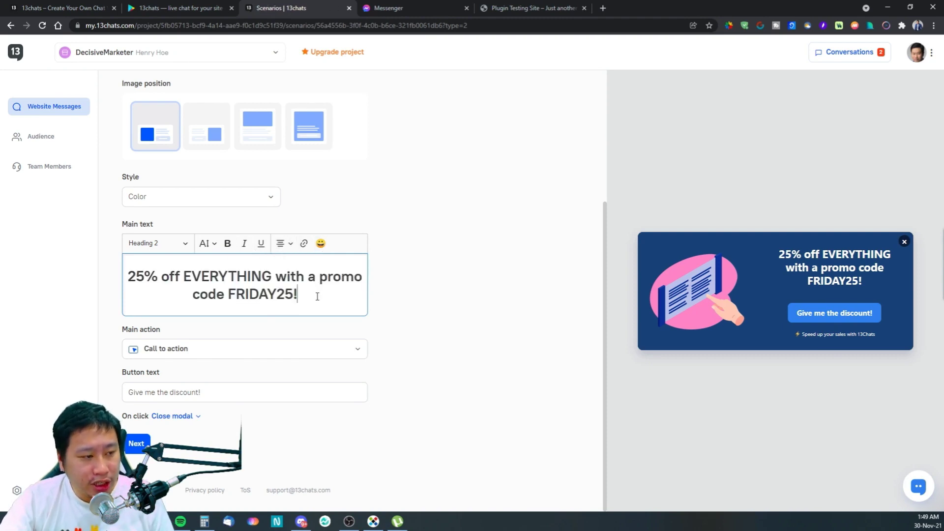
Step: Add a smiley emoji at the end of the main text, after "FRIDAY25!"
{"action": "left_click", "coordinate": [320, 243]}
{"action": "left_click", "coordinate": [312, 318]}
{"action": "left_click", "coordinate": [290, 297]}
{"action": "left_click", "coordinate": [411, 227]}
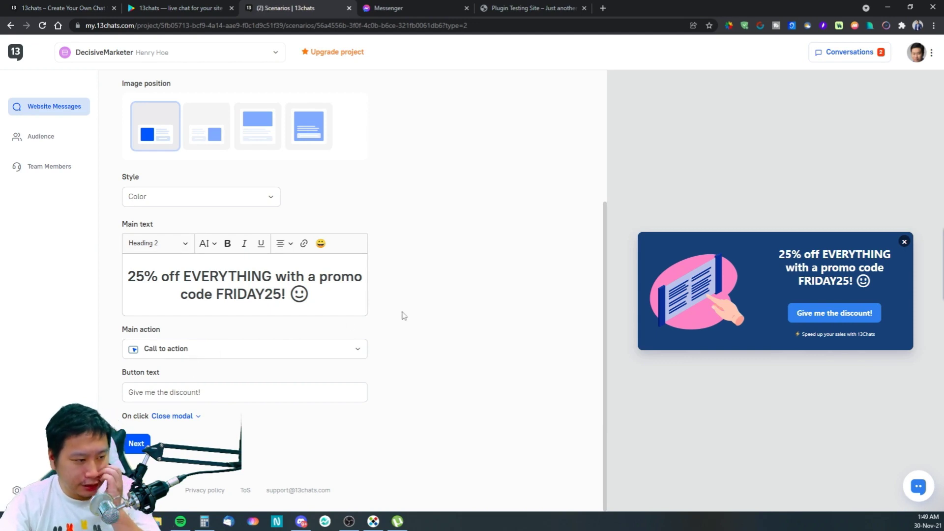
Step: Try Chat button and Email subscription as the modal's main action
{"action": "left_click", "coordinate": [196, 352]}
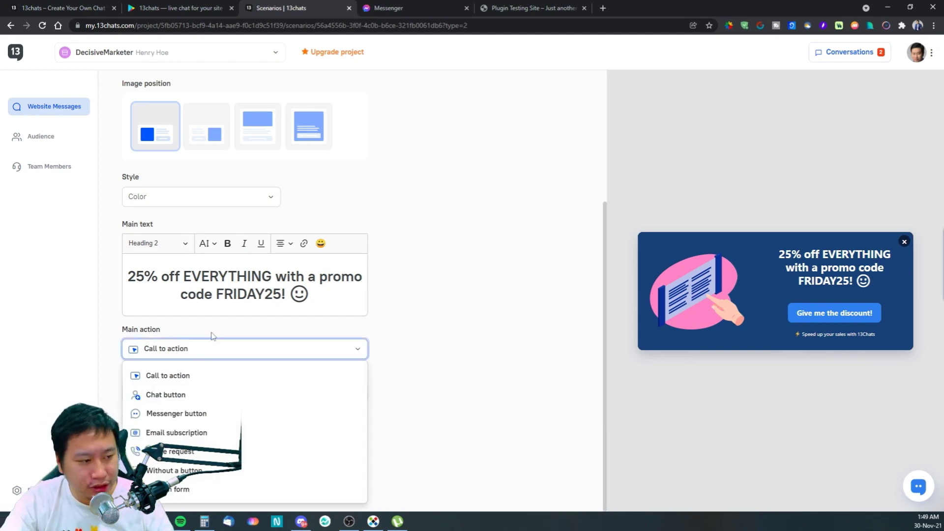
{"action": "left_click", "coordinate": [169, 397]}
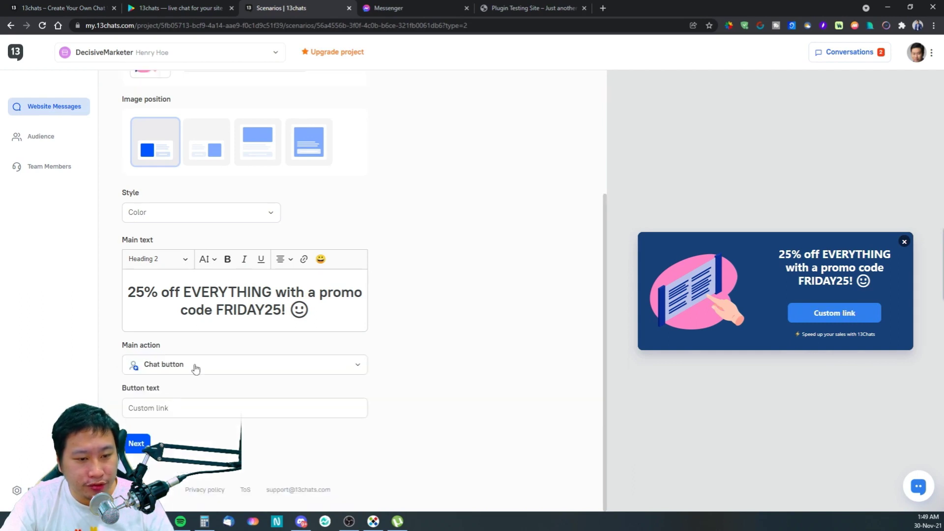
{"action": "left_click", "coordinate": [184, 364]}
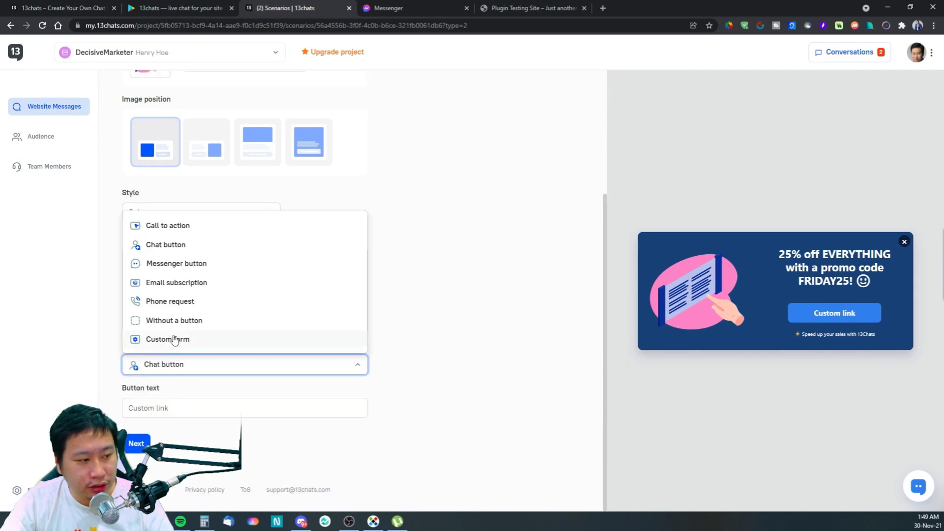
{"action": "left_click", "coordinate": [163, 282]}
Step: Set the main action to Messenger button and add a second button for Instagram
{"action": "left_click", "coordinate": [166, 366]}
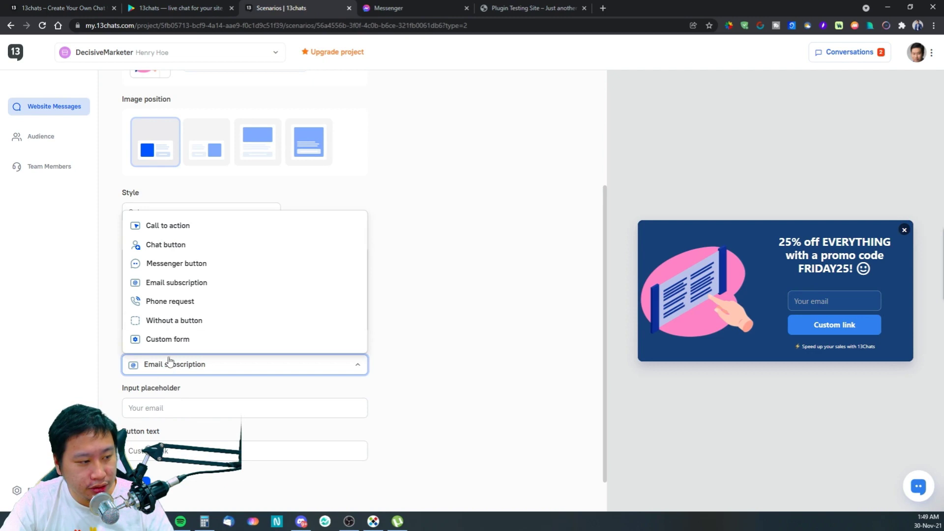
{"action": "left_click", "coordinate": [173, 262]}
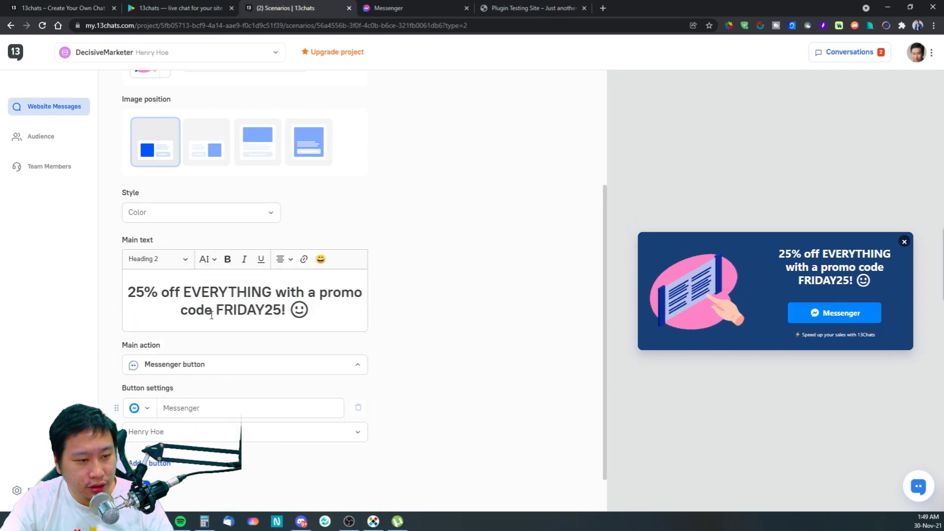
{"action": "left_click", "coordinate": [147, 463]}
{"action": "scroll", "coordinate": [176, 415], "scroll_direction": "down", "scroll_amount": 2}
{"action": "left_click", "coordinate": [185, 368]}
{"action": "left_click", "coordinate": [148, 370]}
{"action": "left_click", "coordinate": [153, 251]}
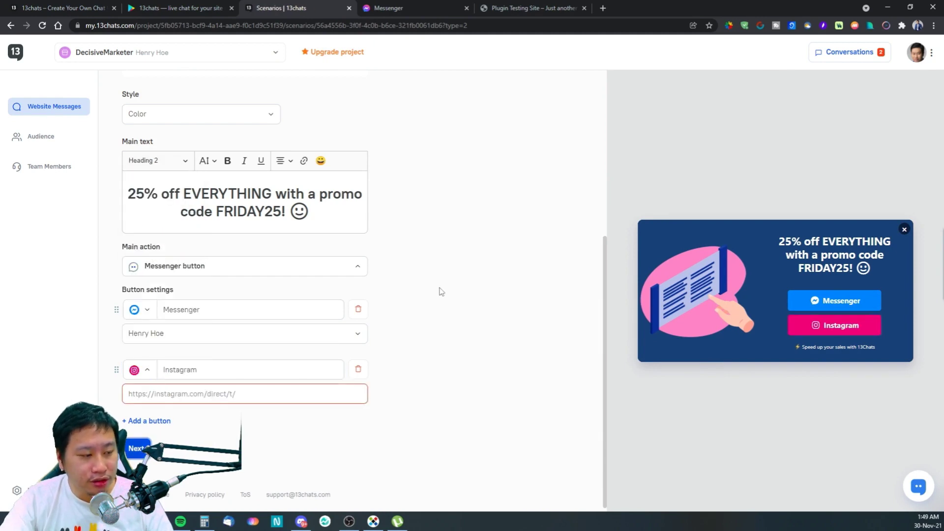
{"action": "left_click", "coordinate": [221, 388]}
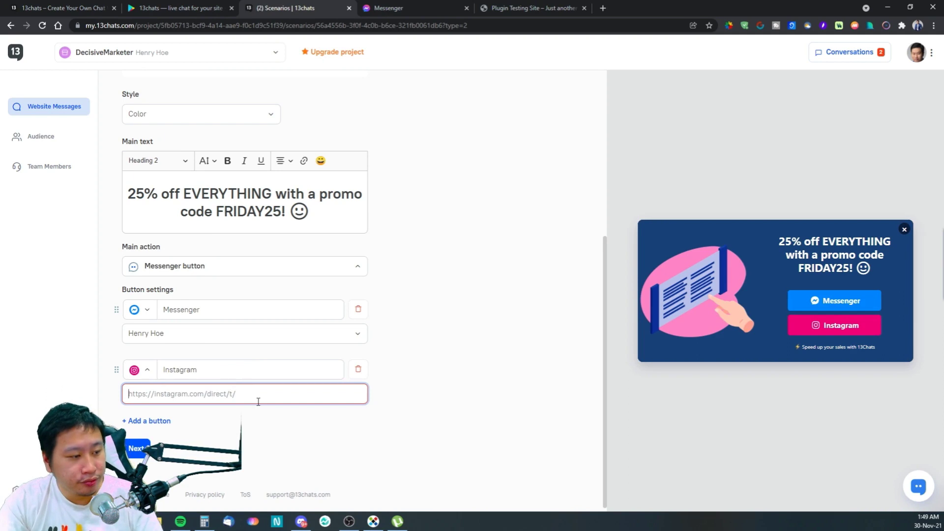
{"action": "type", "text": "ewgtewrg"}
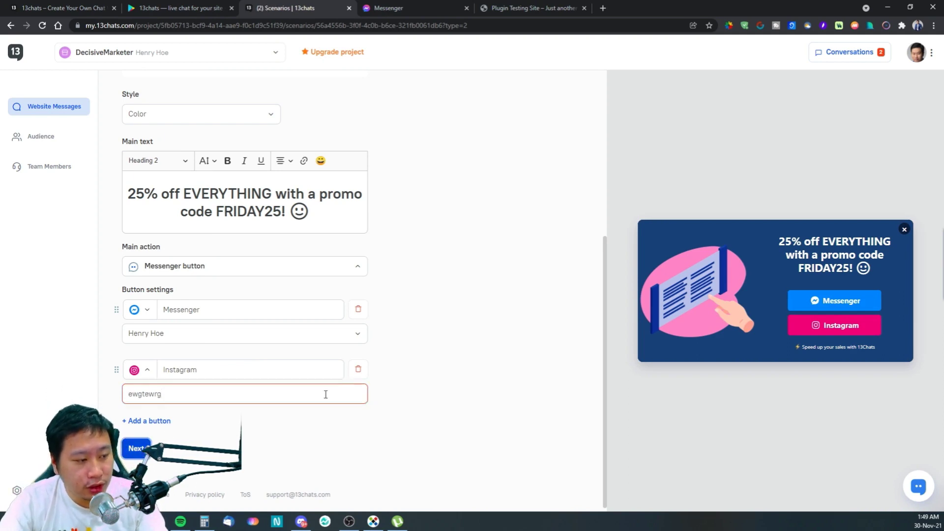
{"action": "left_click", "coordinate": [159, 394]}
{"action": "key", "text": "ctrl+a"}
{"action": "type", "text": "https://intsta"}
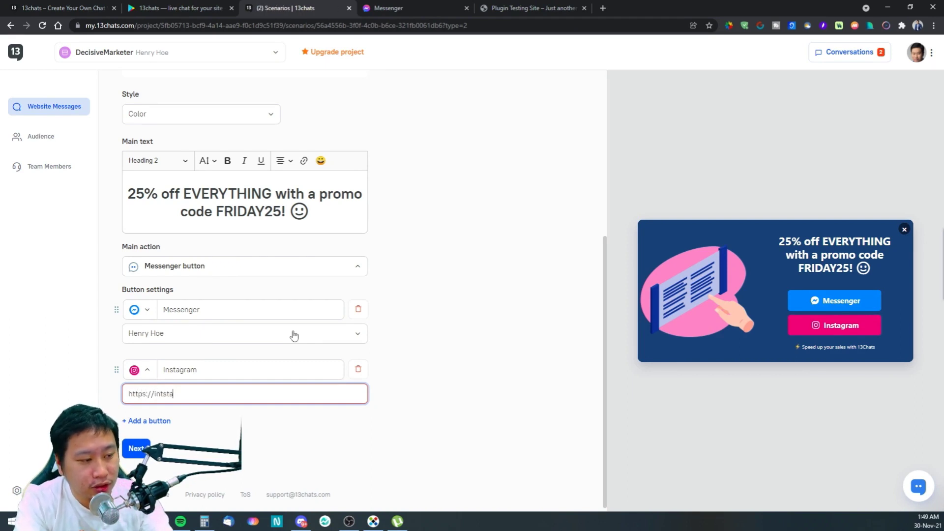
{"action": "key", "text": "BackSpace"}
{"action": "key", "text": "BackSpace"}
{"action": "key", "text": "BackSpace"}
{"action": "key", "text": "BackSpace"}
{"action": "type", "text": "stagram.com/"}
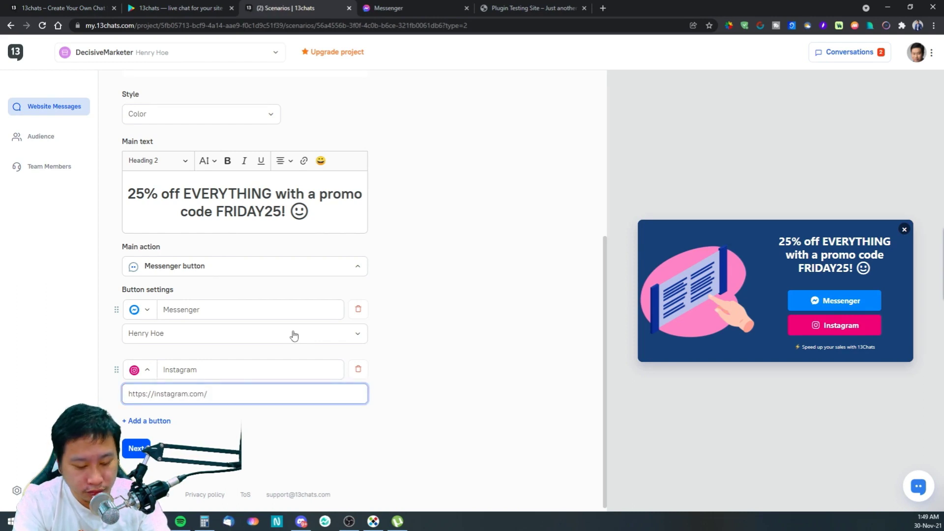
{"action": "type", "text": "decisivemrk"}
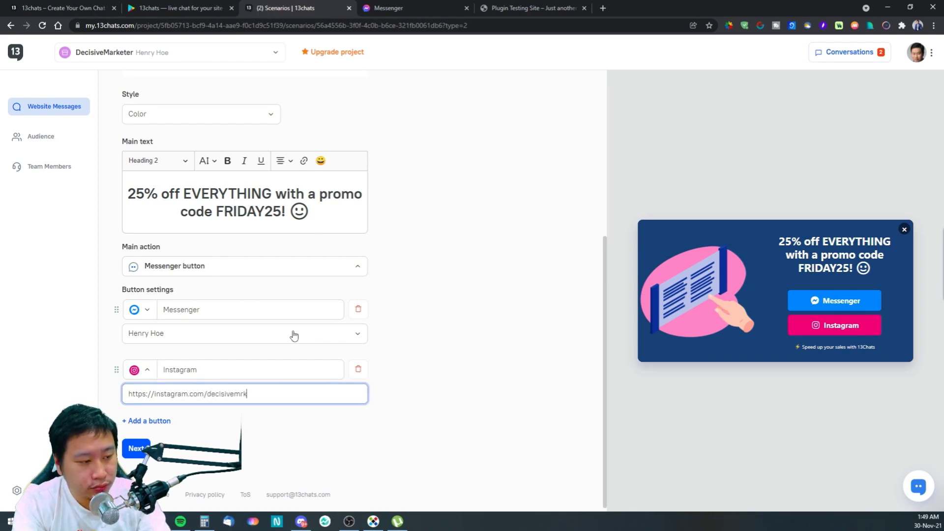
{"action": "left_click", "coordinate": [135, 447]}
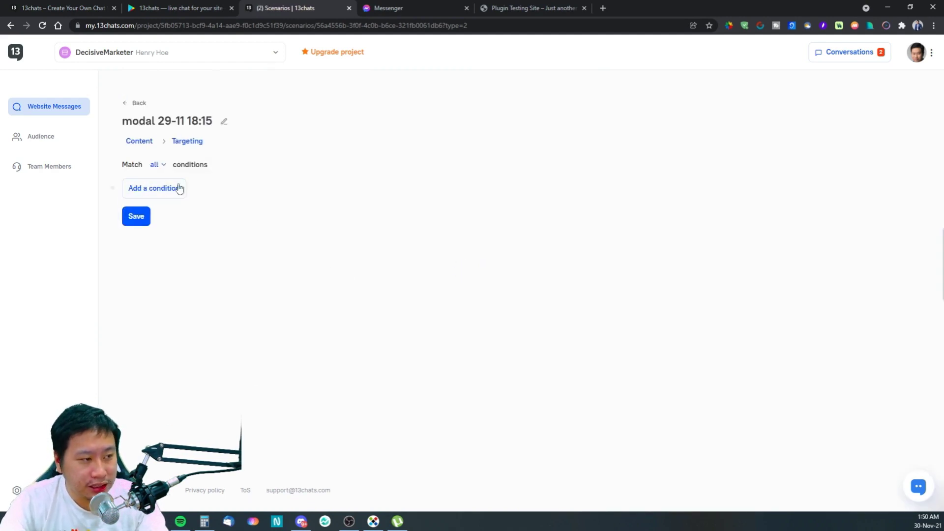
Step: Add a targeting condition to the modal and examine the available condition types, from time on page to UTM and traffic type
{"action": "left_click", "coordinate": [179, 188]}
{"action": "left_click", "coordinate": [172, 191]}
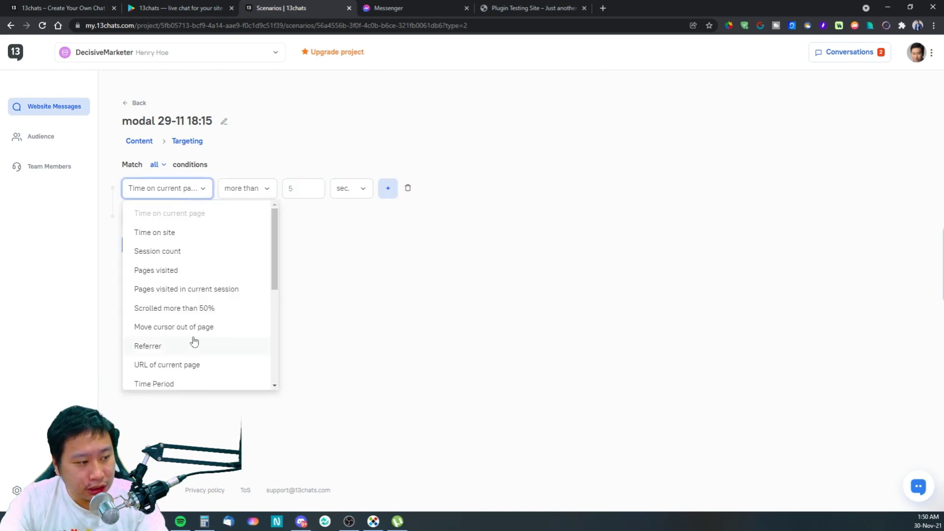
{"action": "scroll", "coordinate": [195, 342], "scroll_direction": "down", "scroll_amount": 5}
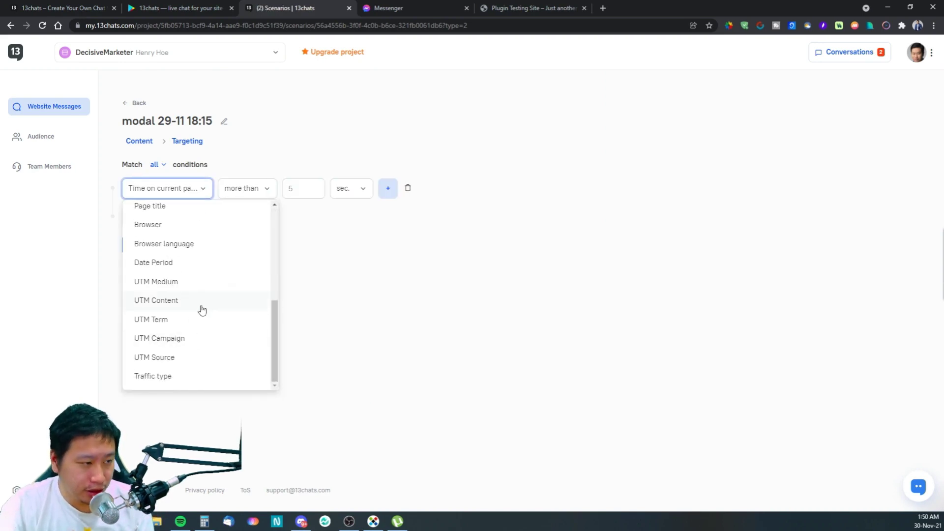
{"action": "scroll", "coordinate": [214, 299], "scroll_direction": "up", "scroll_amount": 5}
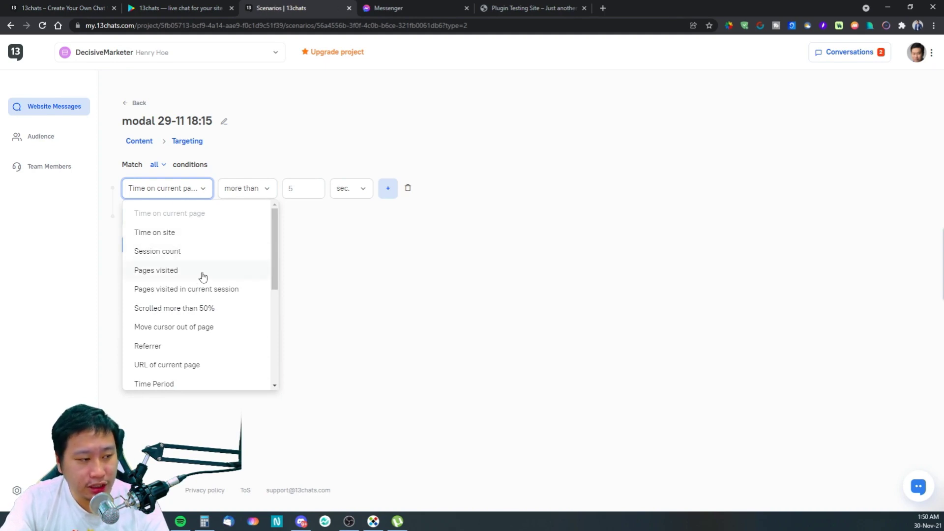
{"action": "scroll", "coordinate": [203, 277], "scroll_direction": "down", "scroll_amount": 1}
{"action": "scroll", "coordinate": [189, 290], "scroll_direction": "down", "scroll_amount": 2}
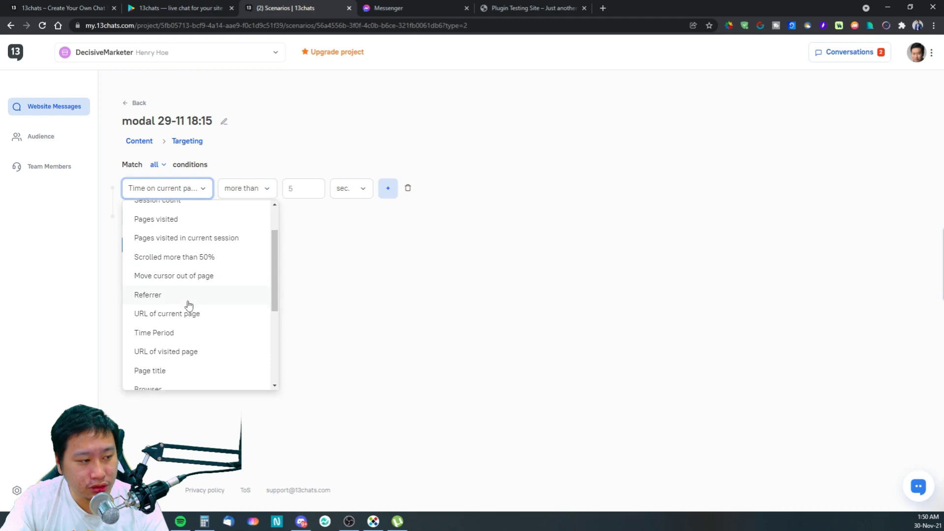
{"action": "scroll", "coordinate": [184, 286], "scroll_direction": "down", "scroll_amount": 1}
{"action": "scroll", "coordinate": [178, 282], "scroll_direction": "up", "scroll_amount": 5}
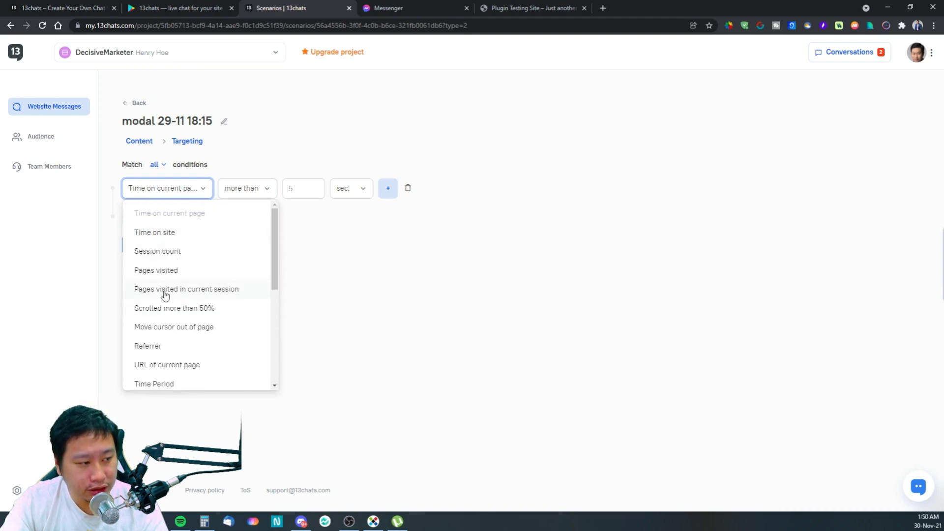
{"action": "scroll", "coordinate": [169, 352], "scroll_direction": "down", "scroll_amount": 3}
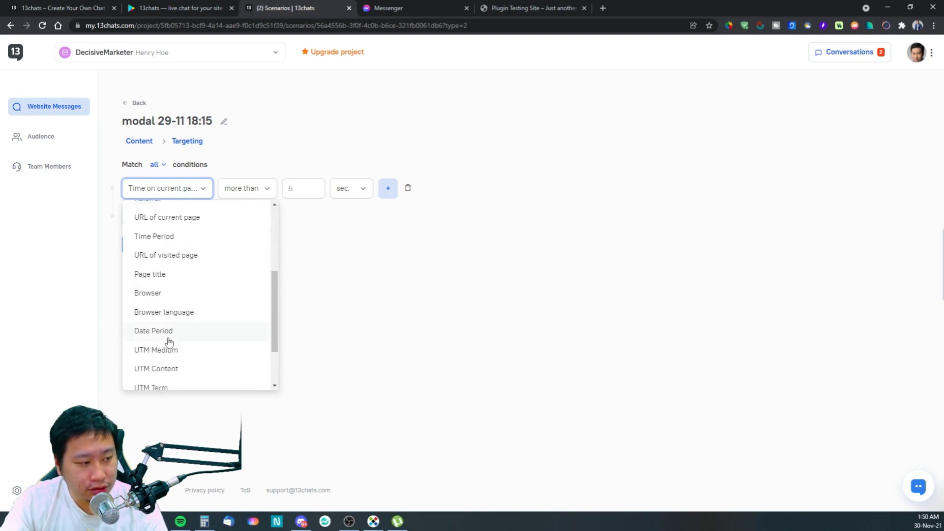
{"action": "scroll", "coordinate": [170, 343], "scroll_direction": "down", "scroll_amount": 2}
{"action": "scroll", "coordinate": [171, 343], "scroll_direction": "up", "scroll_amount": 5}
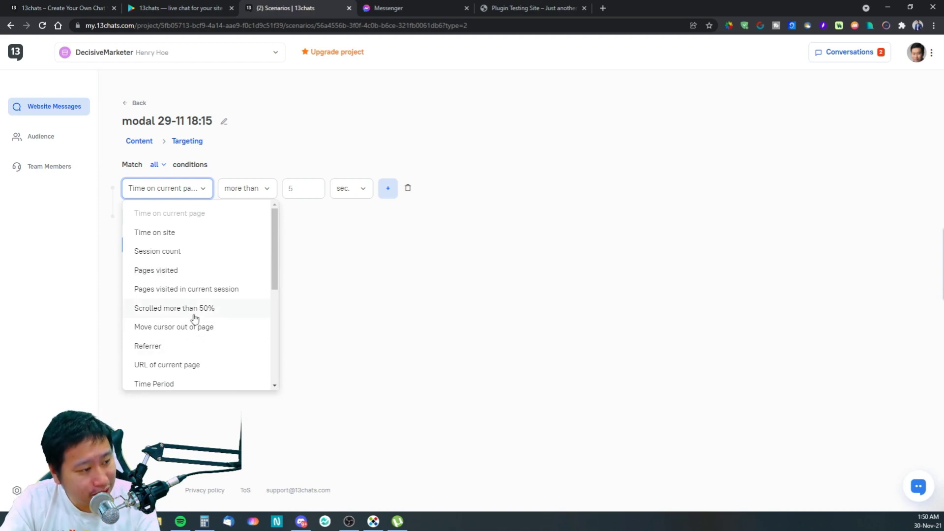
Step: Examine the condition types available for the modal's targeting rule
{"action": "scroll", "coordinate": [195, 317], "scroll_direction": "down", "scroll_amount": 2}
{"action": "scroll", "coordinate": [195, 317], "scroll_direction": "down", "scroll_amount": 3}
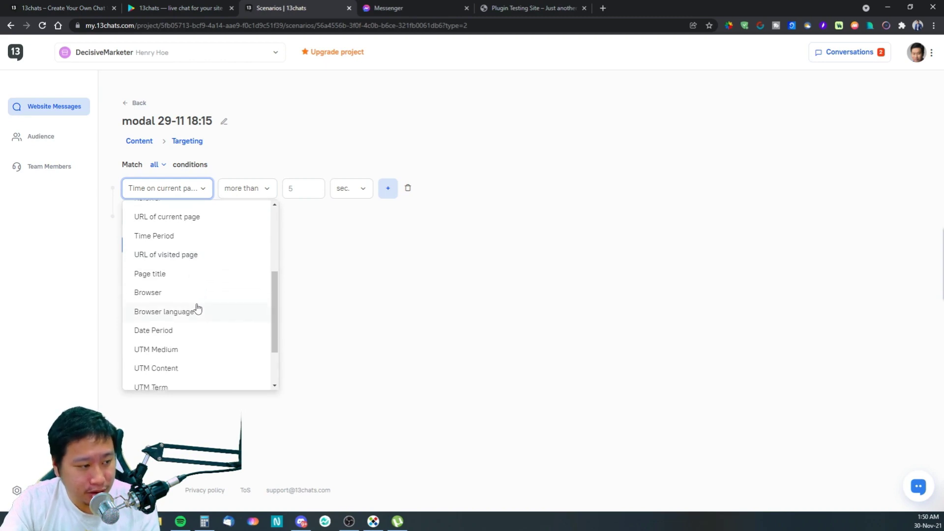
{"action": "scroll", "coordinate": [197, 310], "scroll_direction": "up", "scroll_amount": 3}
{"action": "scroll", "coordinate": [196, 308], "scroll_direction": "up", "scroll_amount": 2}
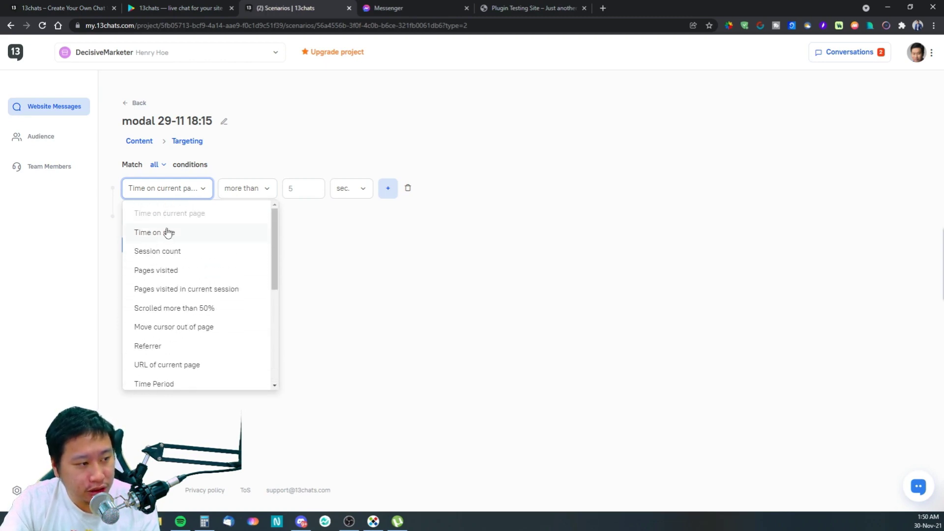
{"action": "left_click", "coordinate": [330, 317]}
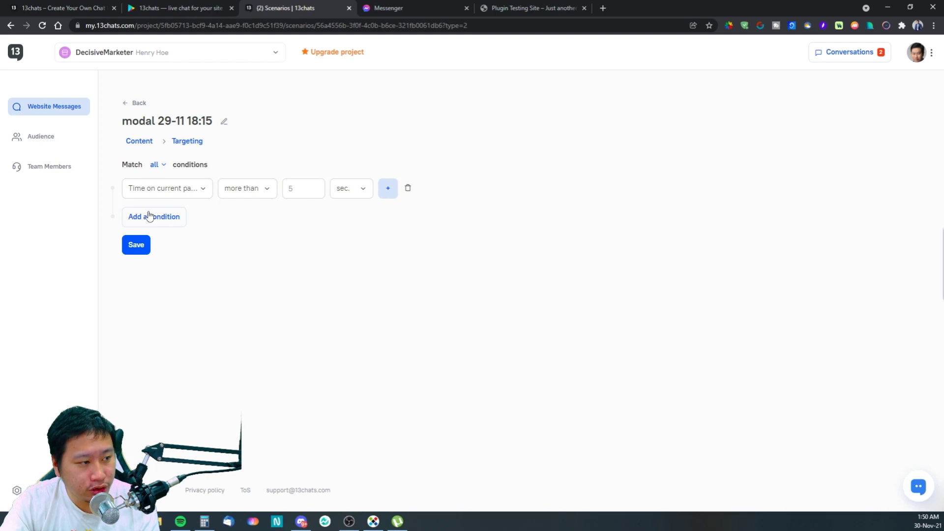
Step: Change the modal's targeting condition from time on page to Move cursor out of page
{"action": "left_click", "coordinate": [166, 193]}
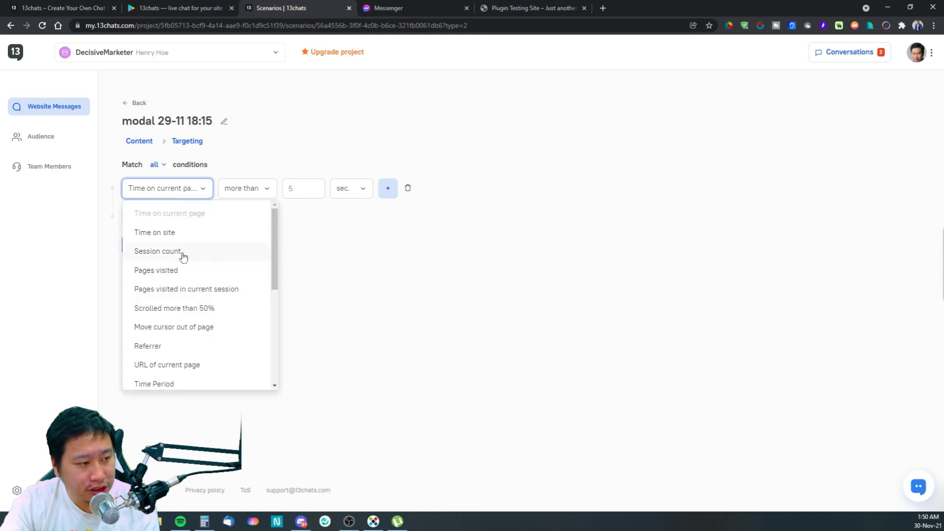
{"action": "scroll", "coordinate": [189, 264], "scroll_direction": "down", "scroll_amount": 2}
{"action": "scroll", "coordinate": [189, 264], "scroll_direction": "down", "scroll_amount": 2}
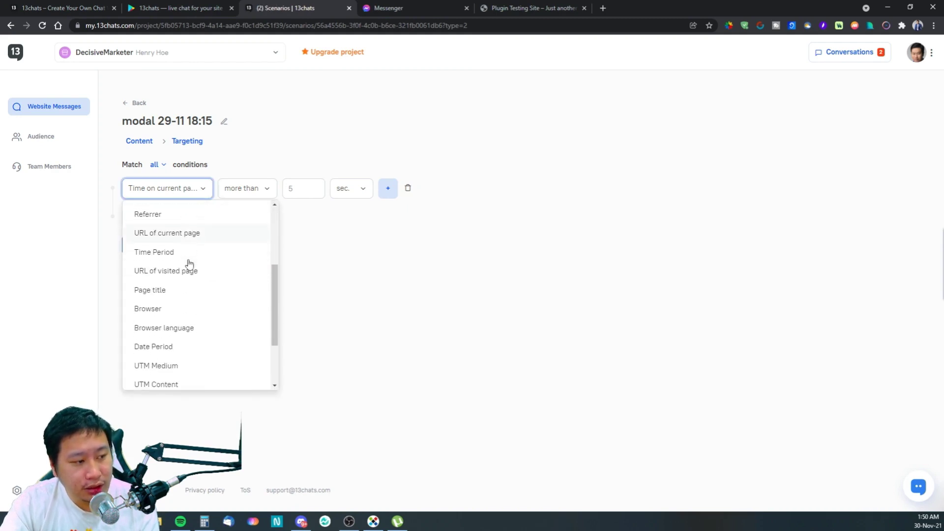
{"action": "scroll", "coordinate": [189, 264], "scroll_direction": "down", "scroll_amount": 1}
{"action": "scroll", "coordinate": [189, 264], "scroll_direction": "up", "scroll_amount": 5}
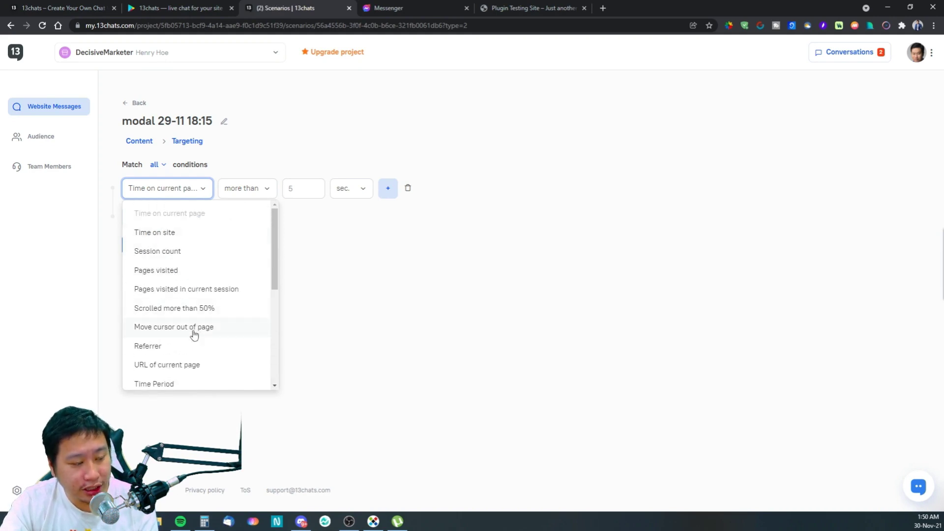
{"action": "left_click", "coordinate": [194, 334]}
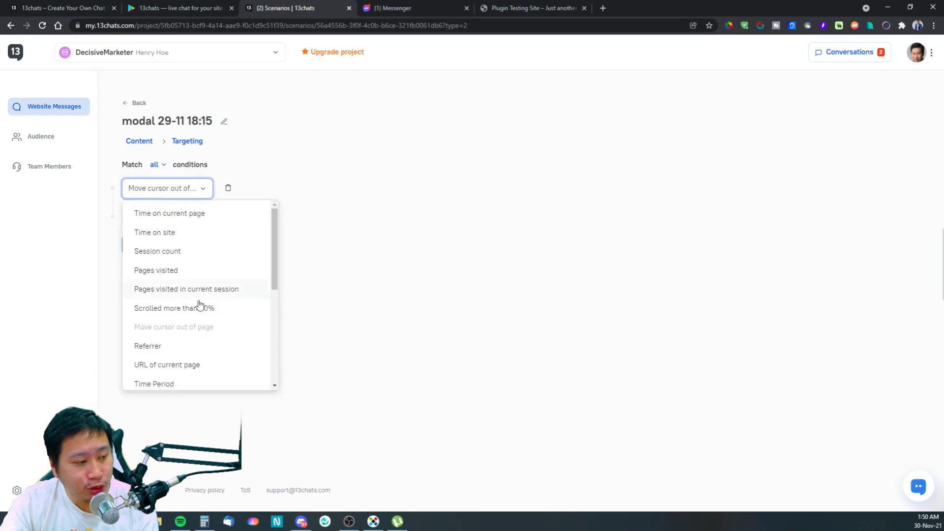
{"action": "left_click", "coordinate": [239, 321]}
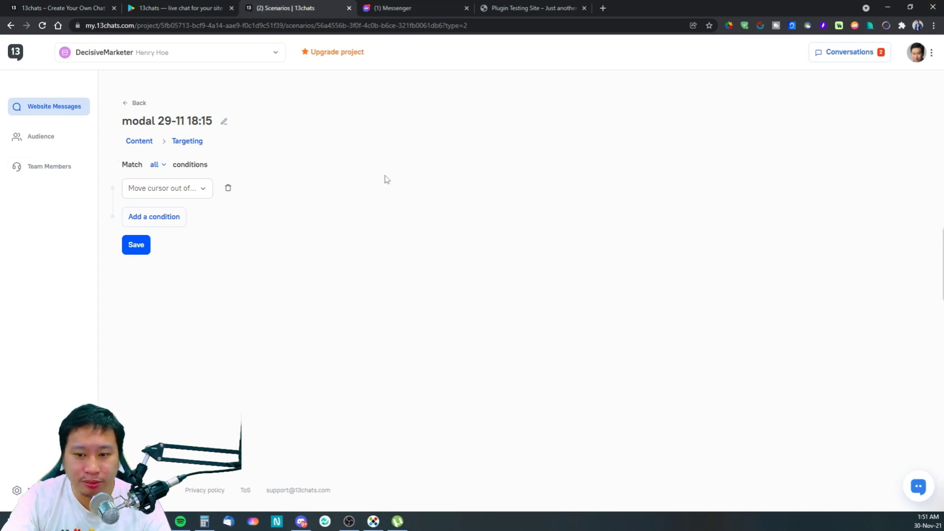
Step: Leave the modal without saving and open the pop-up "popup 29-11 18:16" from the website messages for editing
{"action": "left_click", "coordinate": [135, 105]}
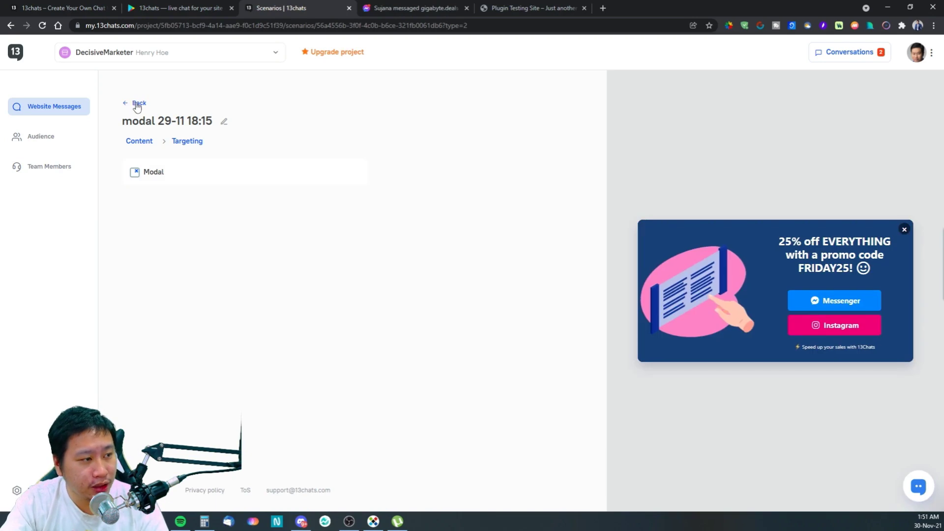
{"action": "left_click", "coordinate": [137, 104]}
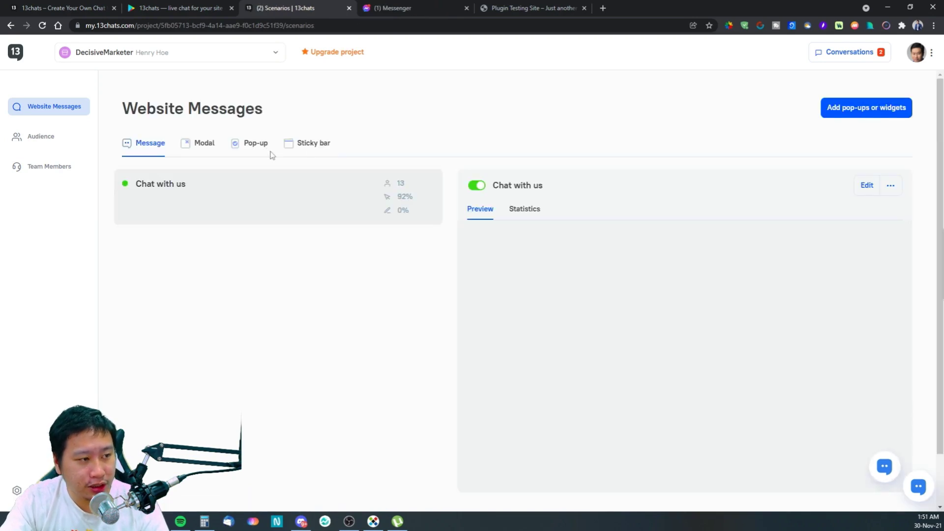
{"action": "left_click", "coordinate": [248, 146]}
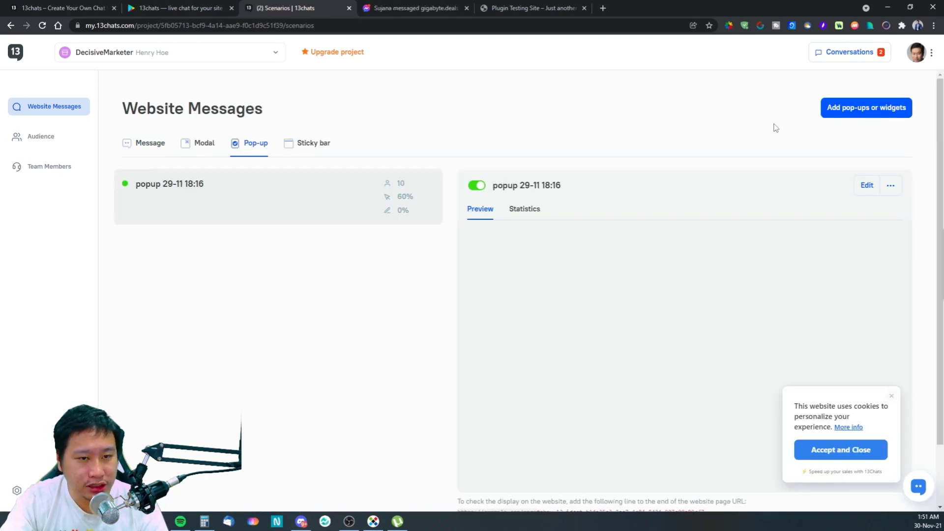
{"action": "left_click", "coordinate": [859, 190]}
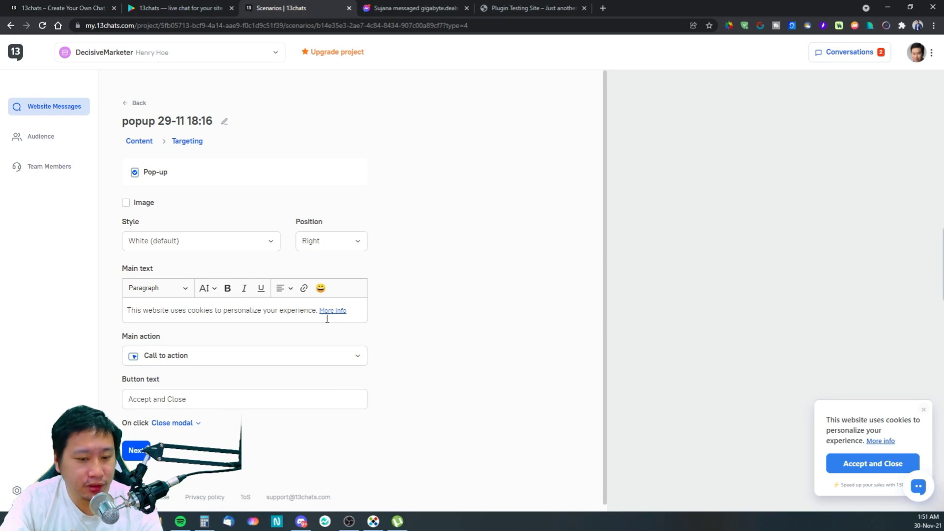
Step: Return to the website messages and open the sticky bar "bar 29-11 18:15" for editing
{"action": "left_click", "coordinate": [53, 110]}
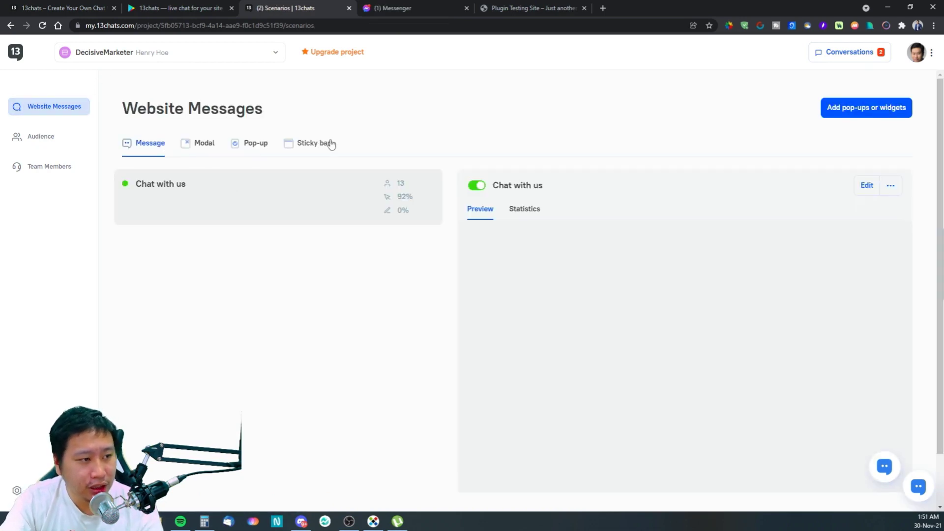
{"action": "left_click", "coordinate": [331, 144]}
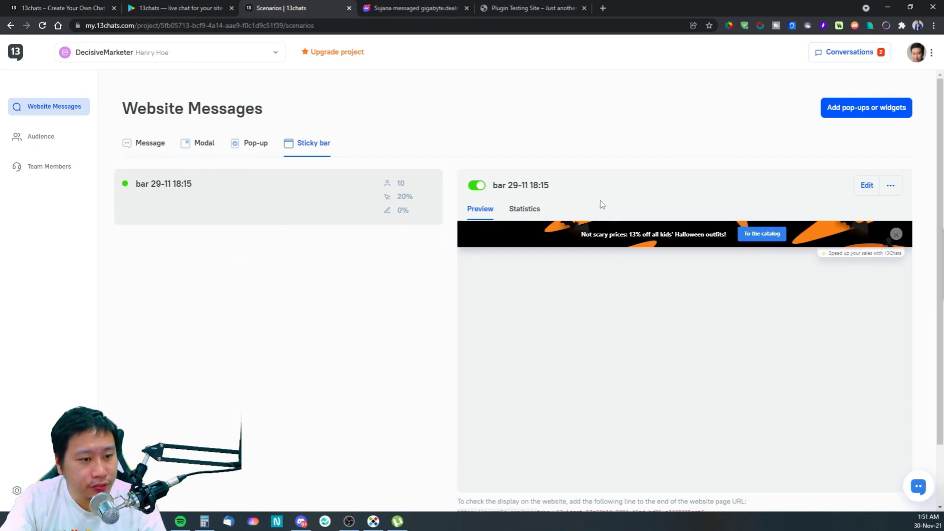
{"action": "left_click", "coordinate": [865, 185]}
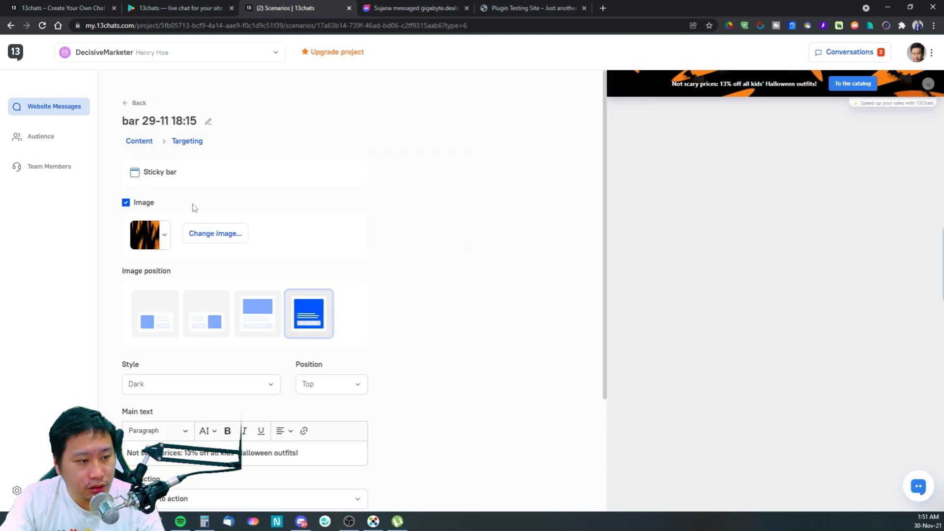
Step: Try several preset images on the sticky bar, including the yellow mailbox, and choose the blue wavy pattern
{"action": "left_click", "coordinate": [143, 251]}
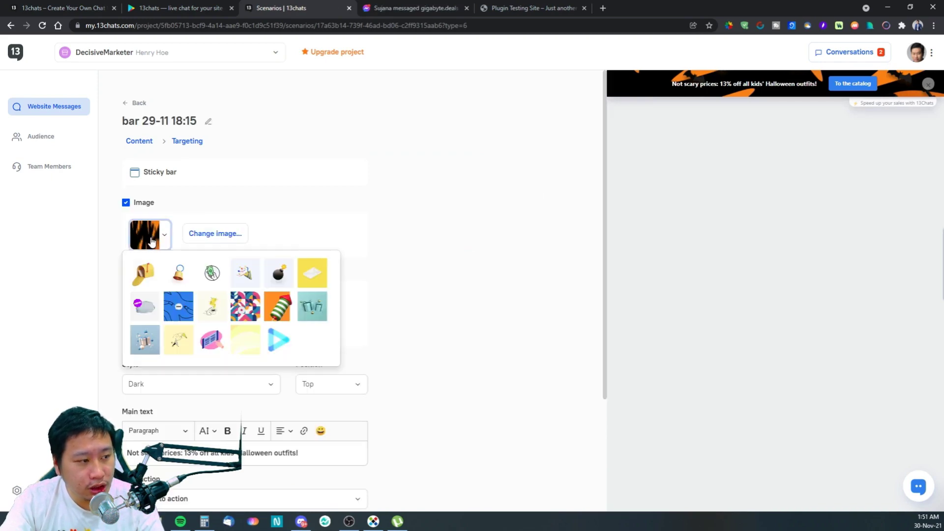
{"action": "scroll", "coordinate": [276, 287], "scroll_direction": "down", "scroll_amount": 2}
{"action": "scroll", "coordinate": [269, 291], "scroll_direction": "up", "scroll_amount": 2}
{"action": "left_click", "coordinate": [144, 339]}
{"action": "left_click", "coordinate": [155, 238]}
{"action": "left_click", "coordinate": [148, 278]}
{"action": "left_click", "coordinate": [165, 242]}
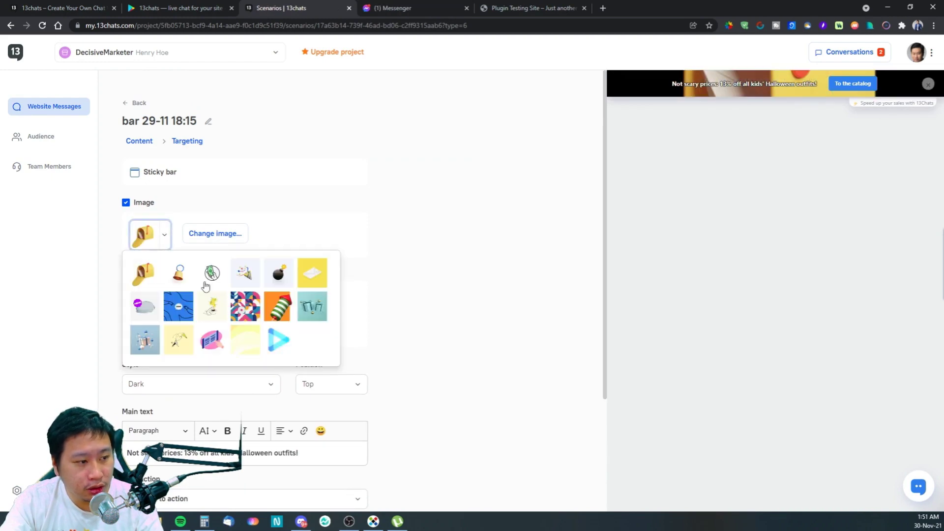
{"action": "left_click", "coordinate": [185, 302]}
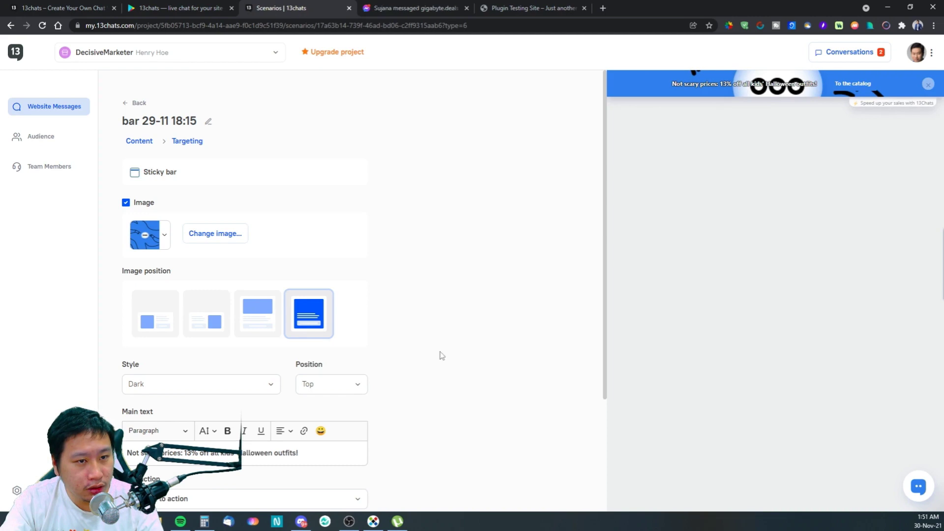
{"action": "scroll", "coordinate": [412, 369], "scroll_direction": "down", "scroll_amount": 2}
{"action": "scroll", "coordinate": [275, 344], "scroll_direction": "up", "scroll_amount": 2}
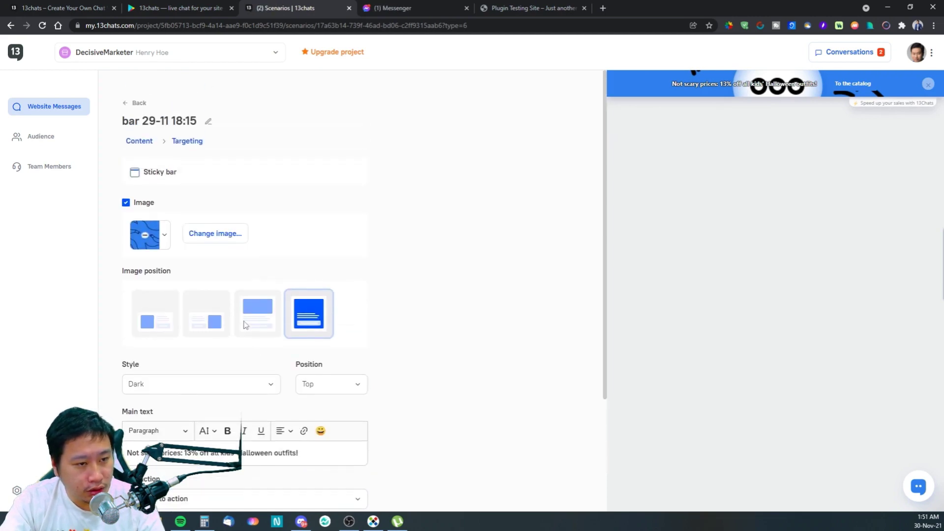
{"action": "left_click", "coordinate": [138, 246]}
{"action": "left_click", "coordinate": [330, 247]}
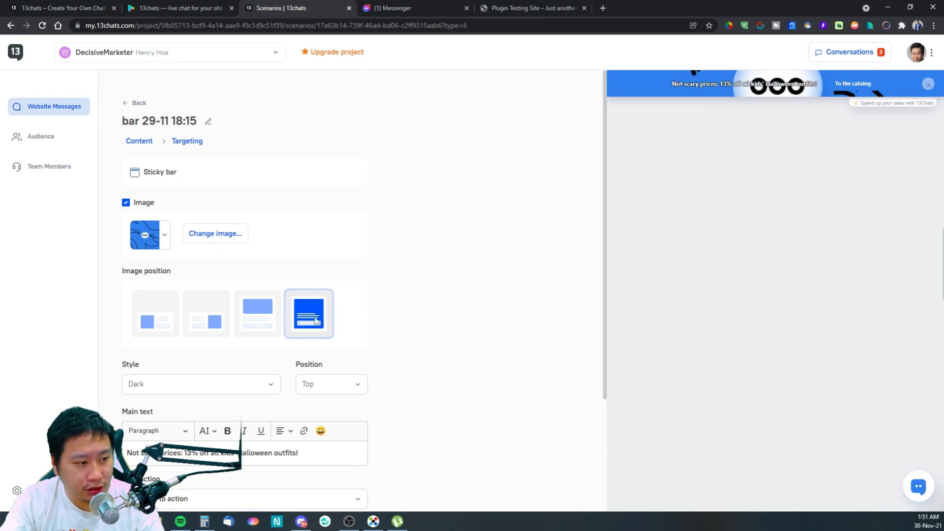
Step: Set the sticky bar's style to White (default)
{"action": "left_click", "coordinate": [200, 394]}
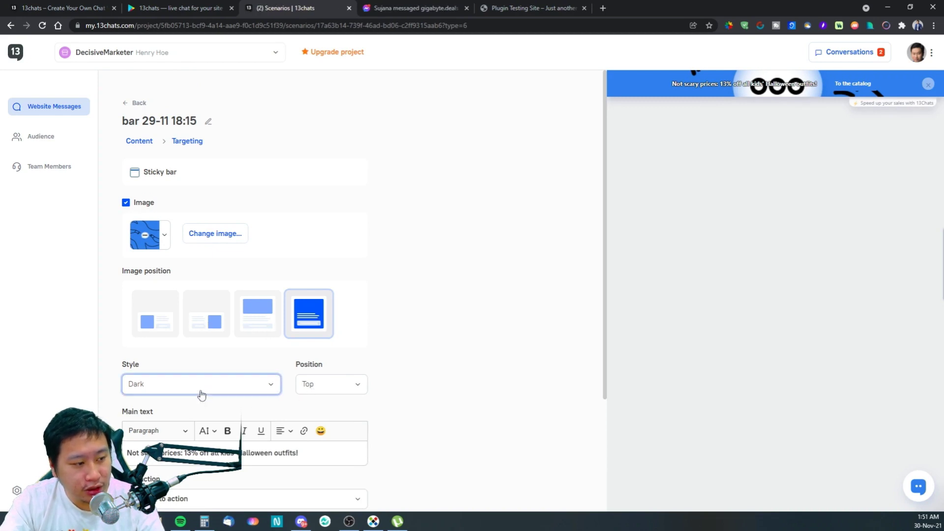
{"action": "left_click", "coordinate": [157, 406]}
{"action": "left_click", "coordinate": [204, 384]}
{"action": "left_click", "coordinate": [177, 406]}
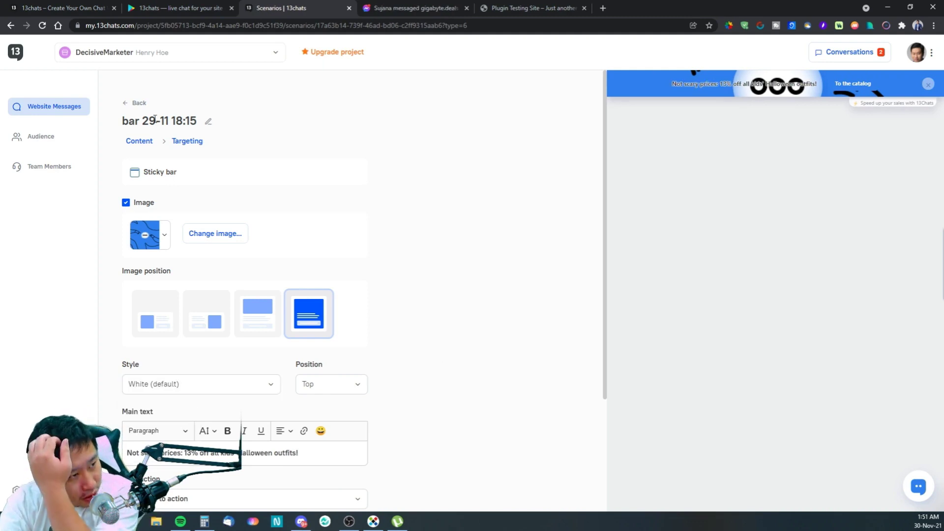
{"action": "scroll", "coordinate": [241, 231], "scroll_direction": "down", "scroll_amount": 3}
{"action": "scroll", "coordinate": [251, 245], "scroll_direction": "up", "scroll_amount": 3}
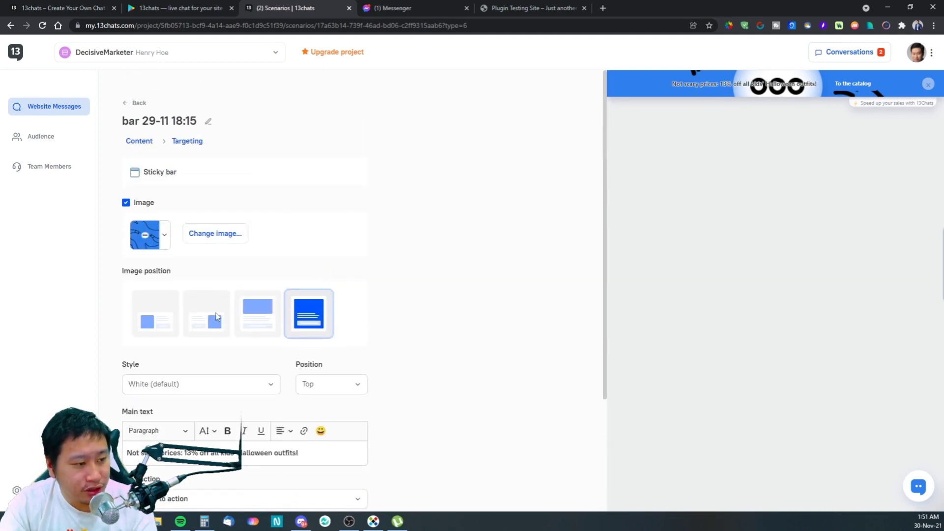
Step: Compare the sticky bar's Top and Bottom positions and set it to Bottom
{"action": "left_click", "coordinate": [317, 384]}
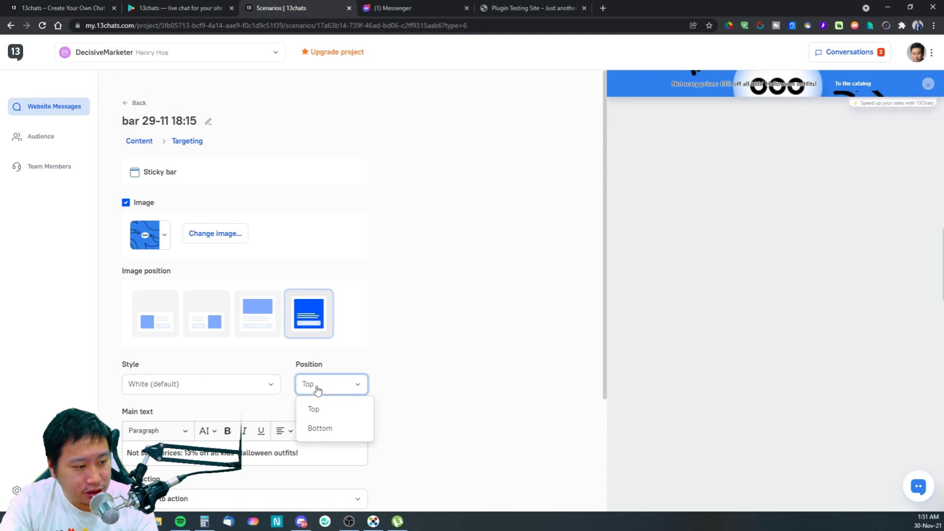
{"action": "left_click", "coordinate": [321, 428]}
{"action": "left_click", "coordinate": [319, 388]}
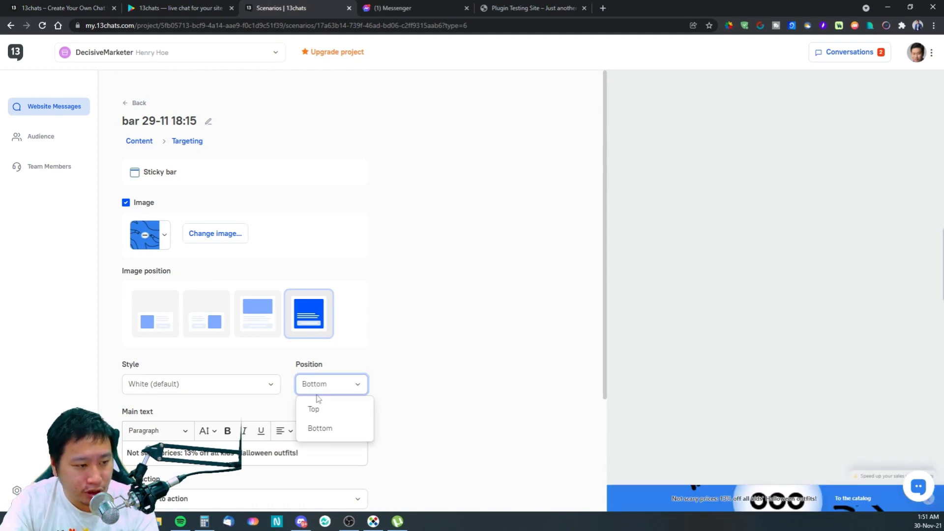
{"action": "left_click", "coordinate": [313, 410]}
{"action": "left_click", "coordinate": [348, 382]}
{"action": "left_click", "coordinate": [322, 432]}
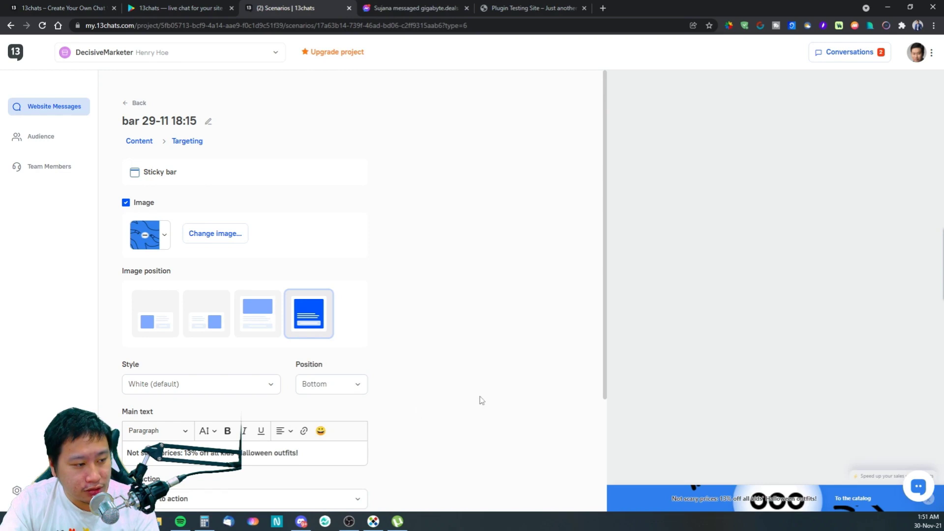
Step: Proceed to the sticky bar's targeting, add a time-on-current-page condition and review the other condition types
{"action": "scroll", "coordinate": [339, 314], "scroll_direction": "down", "scroll_amount": 3}
{"action": "left_click", "coordinate": [136, 443]}
{"action": "left_click", "coordinate": [181, 196]}
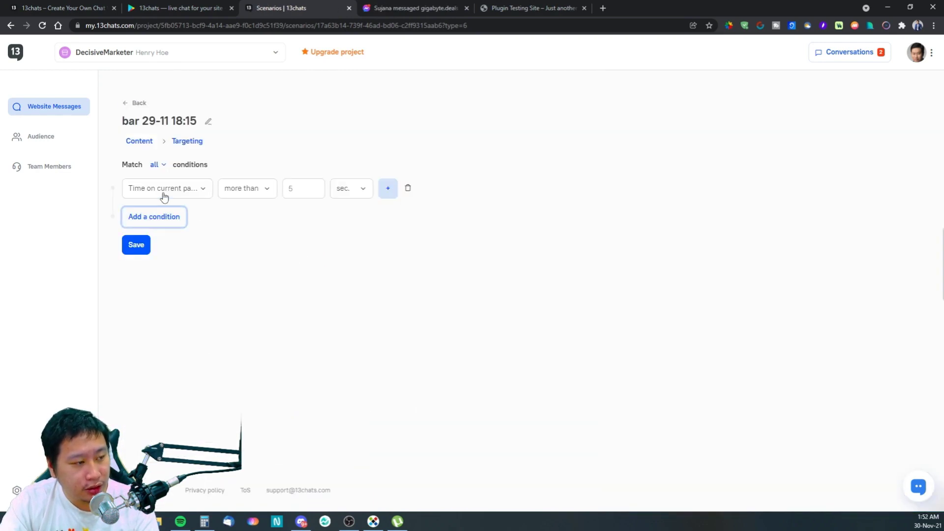
{"action": "left_click", "coordinate": [175, 186]}
{"action": "scroll", "coordinate": [177, 297], "scroll_direction": "down", "scroll_amount": 3}
{"action": "scroll", "coordinate": [180, 297], "scroll_direction": "down", "scroll_amount": 2}
{"action": "scroll", "coordinate": [181, 297], "scroll_direction": "up", "scroll_amount": 5}
{"action": "left_click", "coordinate": [369, 290]}
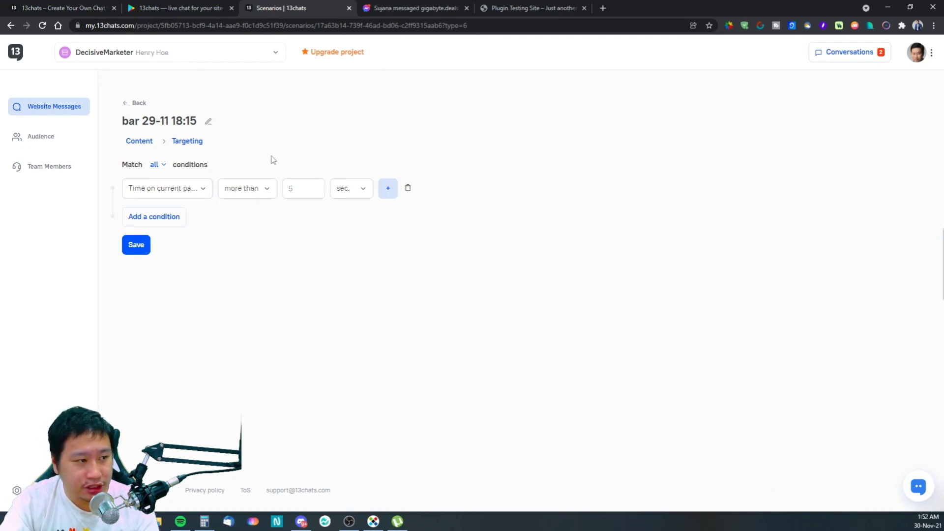
Step: Leave the sticky bar without saving and start a new modal from the "A surprise gift" bomb template
{"action": "left_click", "coordinate": [128, 103]}
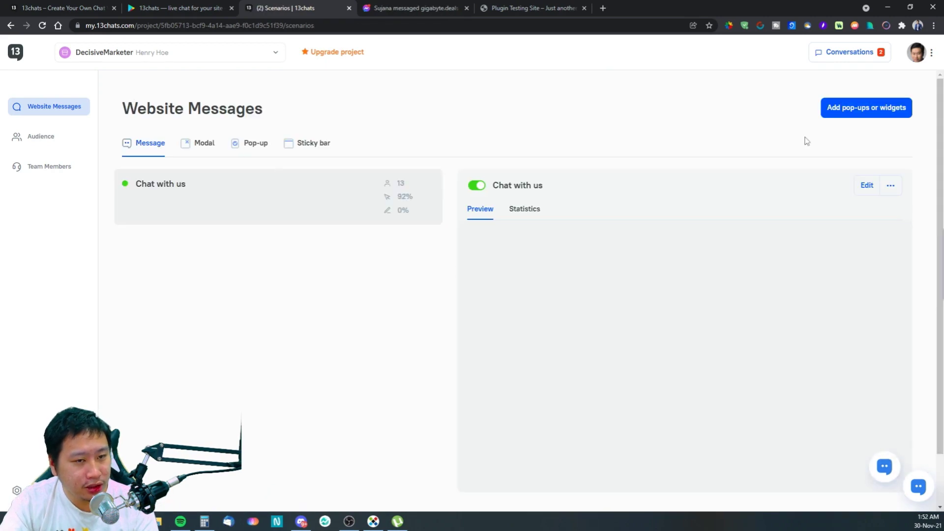
{"action": "left_click", "coordinate": [842, 109]}
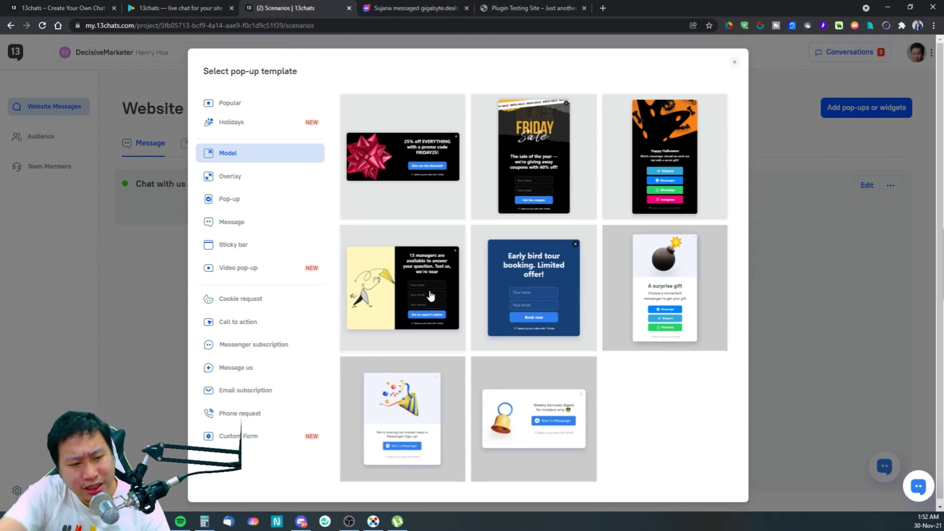
{"action": "left_click", "coordinate": [647, 293]}
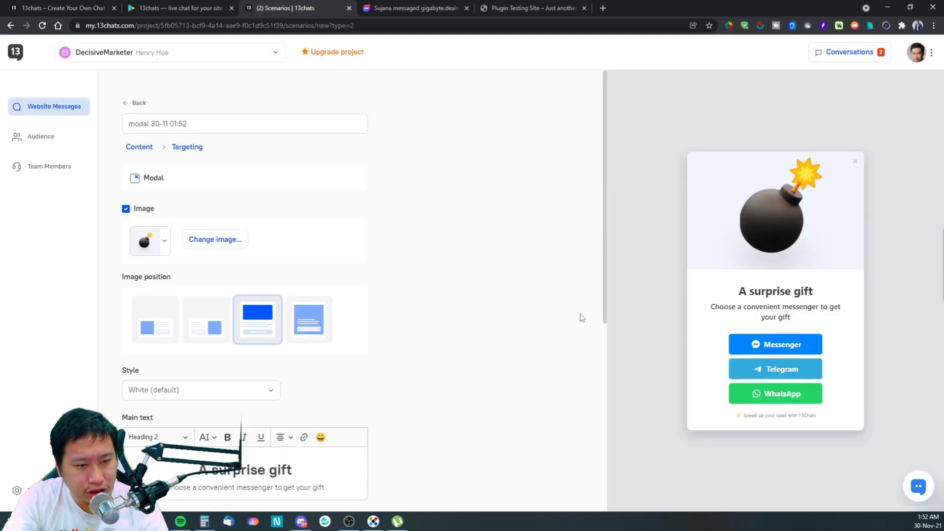
Step: Set the new modal's style to Color and review its remaining content settings
{"action": "left_click", "coordinate": [207, 391]}
{"action": "left_click", "coordinate": [150, 432]}
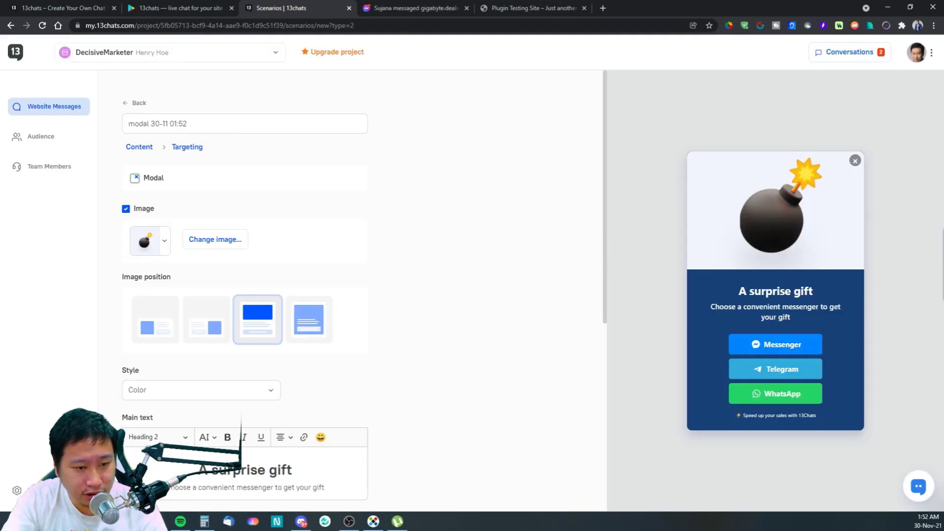
{"action": "left_click", "coordinate": [172, 388]}
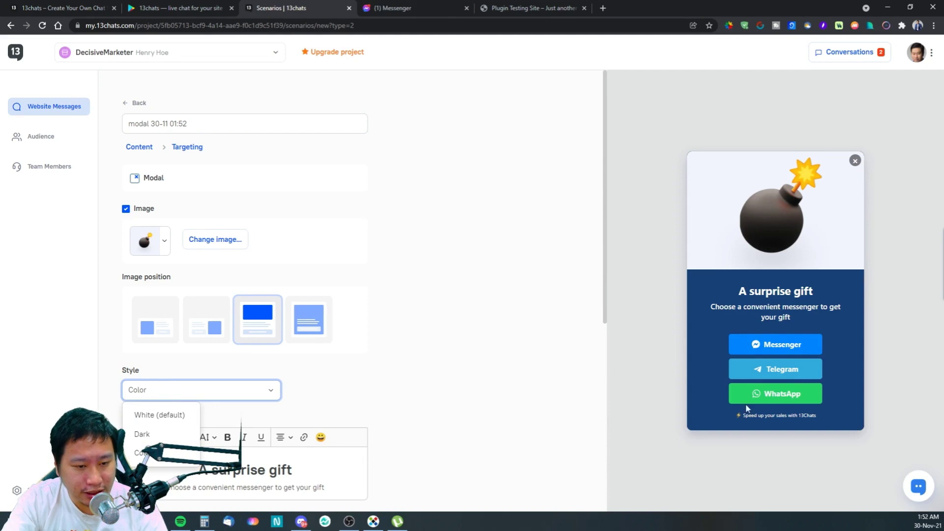
{"action": "left_click", "coordinate": [700, 341]}
{"action": "scroll", "coordinate": [393, 413], "scroll_direction": "down", "scroll_amount": 3}
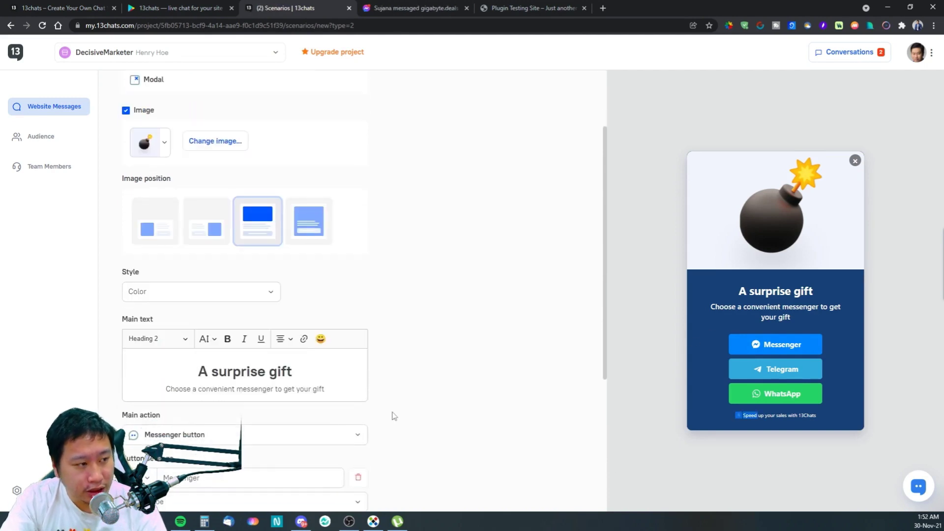
{"action": "scroll", "coordinate": [399, 412], "scroll_direction": "down", "scroll_amount": 3}
{"action": "scroll", "coordinate": [399, 412], "scroll_direction": "up", "scroll_amount": 6}
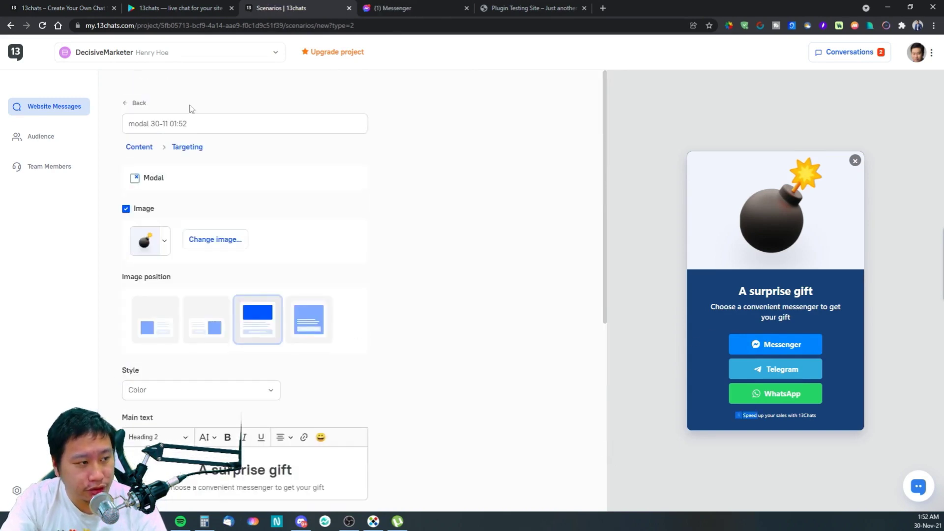
Step: Leave the new modal without saving and look over the Website Messages, Audience and Team Members sections
{"action": "left_click", "coordinate": [50, 109]}
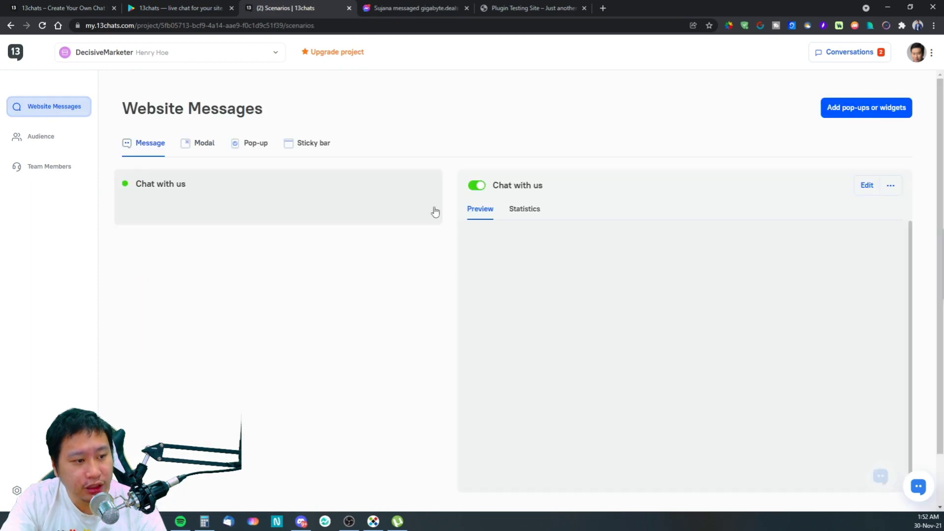
{"action": "left_click", "coordinate": [61, 142]}
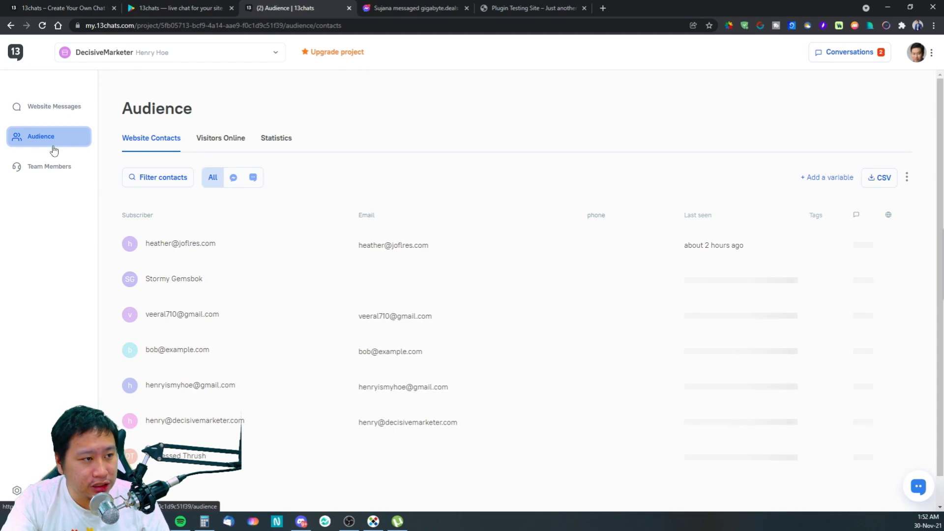
{"action": "left_click", "coordinate": [46, 171]}
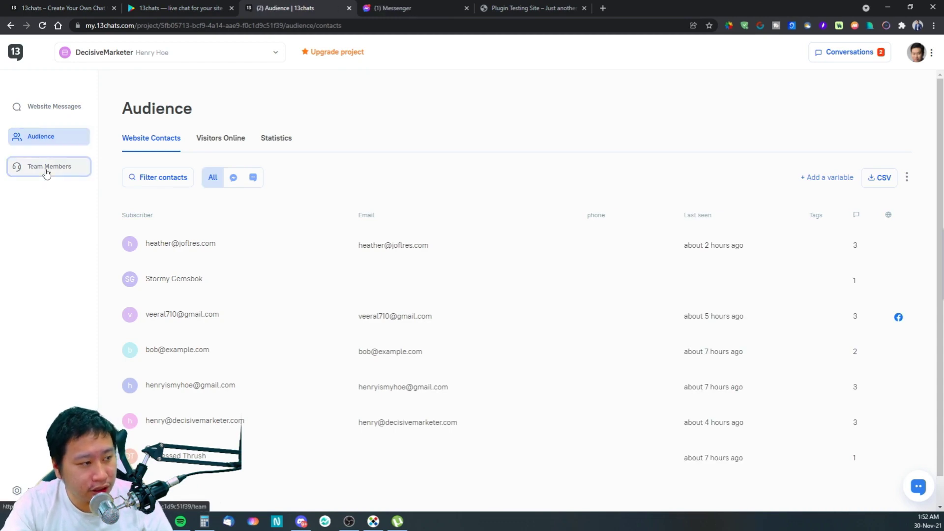
{"action": "left_click", "coordinate": [39, 109]}
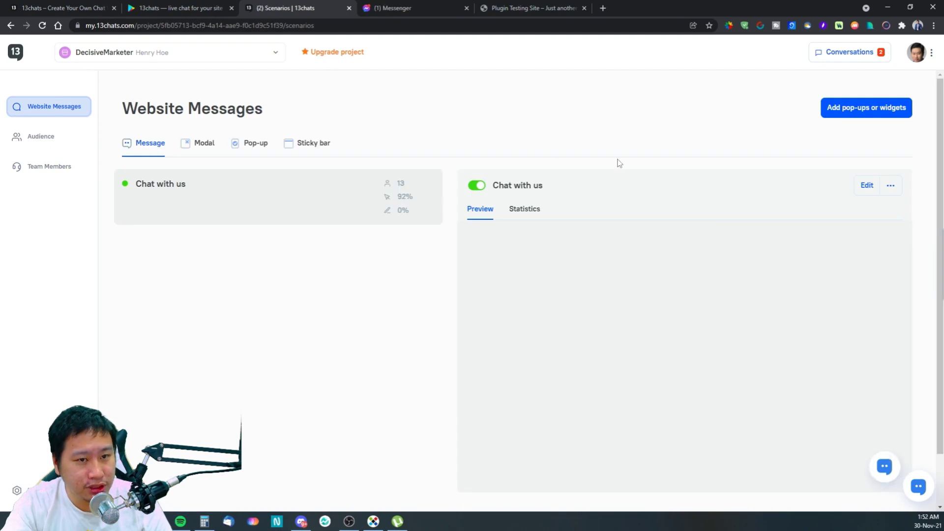
Step: Open the project settings and review the Code Installation, Setup Defaults, Integrations and Main Tools sections
{"action": "left_click", "coordinate": [24, 490]}
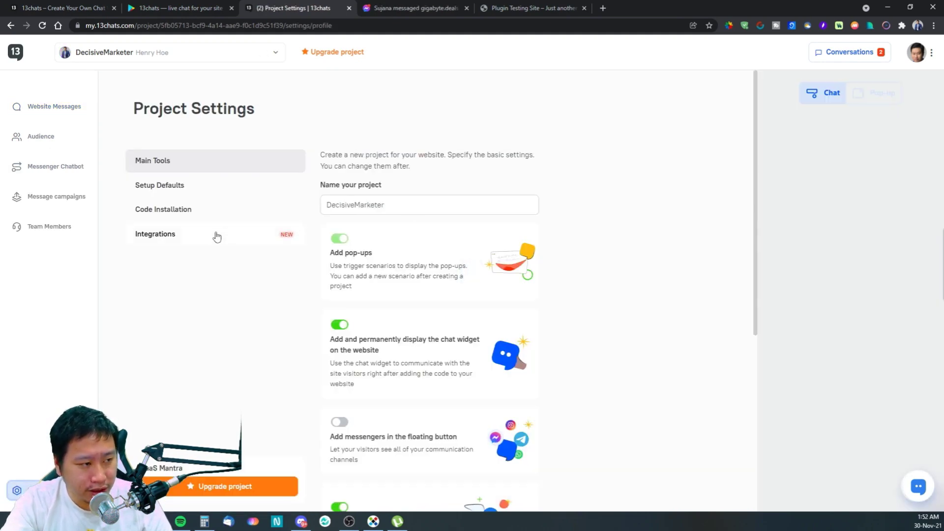
{"action": "left_click", "coordinate": [186, 210]}
{"action": "left_click", "coordinate": [523, 340]}
{"action": "left_click", "coordinate": [186, 188]}
{"action": "left_click", "coordinate": [164, 243]}
{"action": "left_click", "coordinate": [187, 205]}
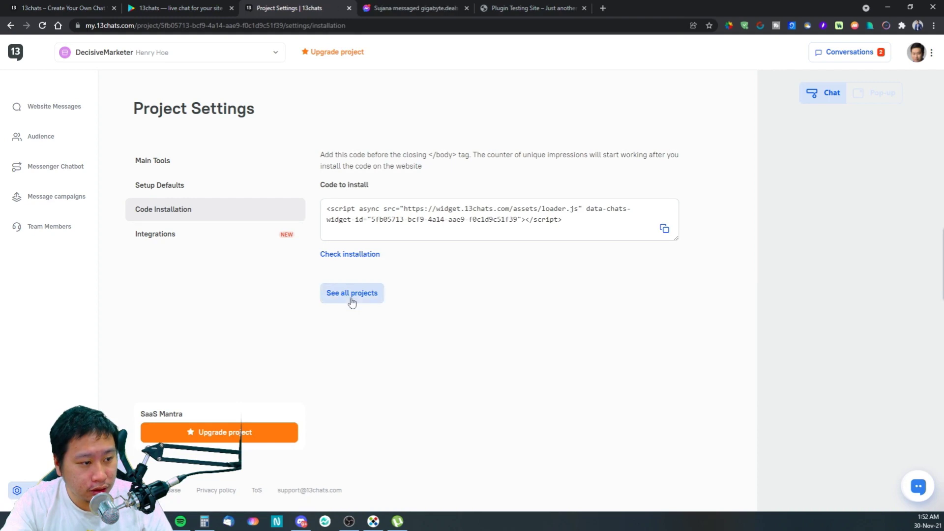
{"action": "left_click", "coordinate": [344, 256]}
{"action": "left_click", "coordinate": [398, 168]}
{"action": "left_click", "coordinate": [412, 169]}
{"action": "left_click", "coordinate": [190, 185]}
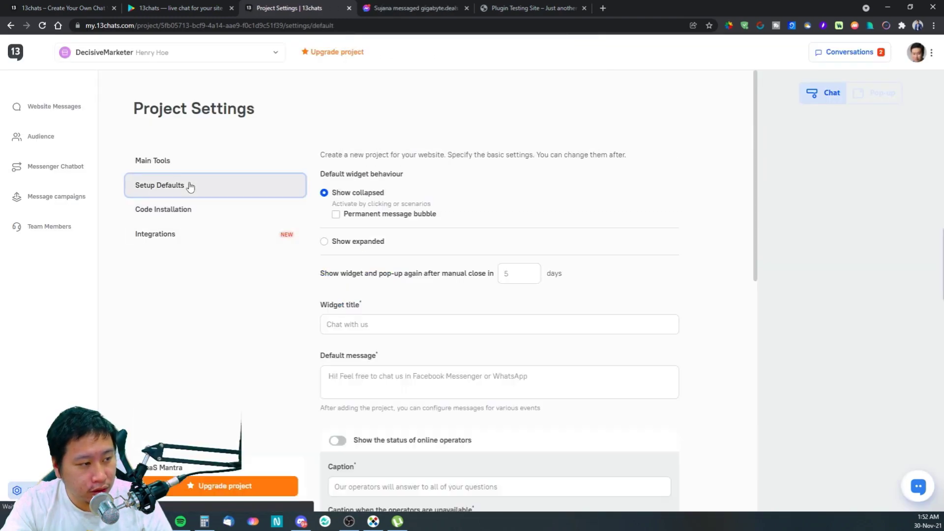
{"action": "left_click", "coordinate": [180, 158]}
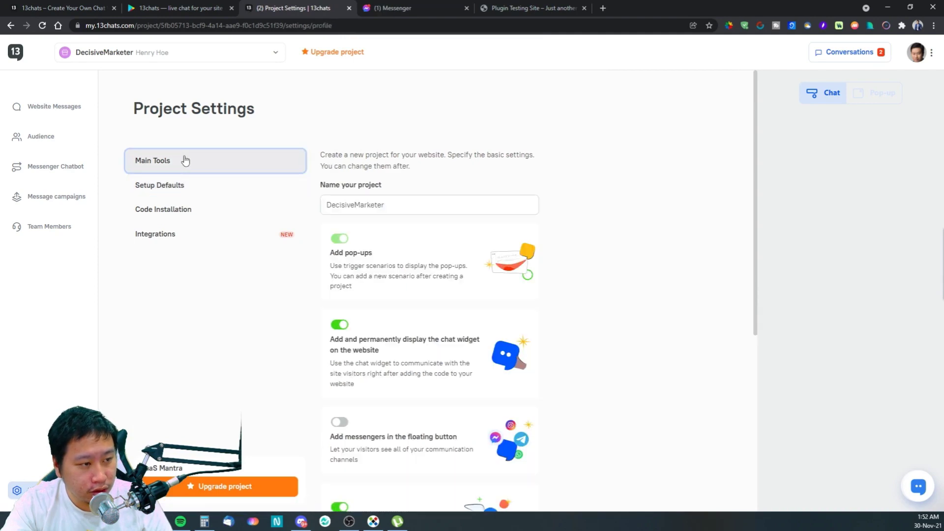
Step: Update the connected Facebook page's access permissions, continuing with the previously linked account and settings
{"action": "scroll", "coordinate": [260, 251], "scroll_direction": "down", "scroll_amount": 6}
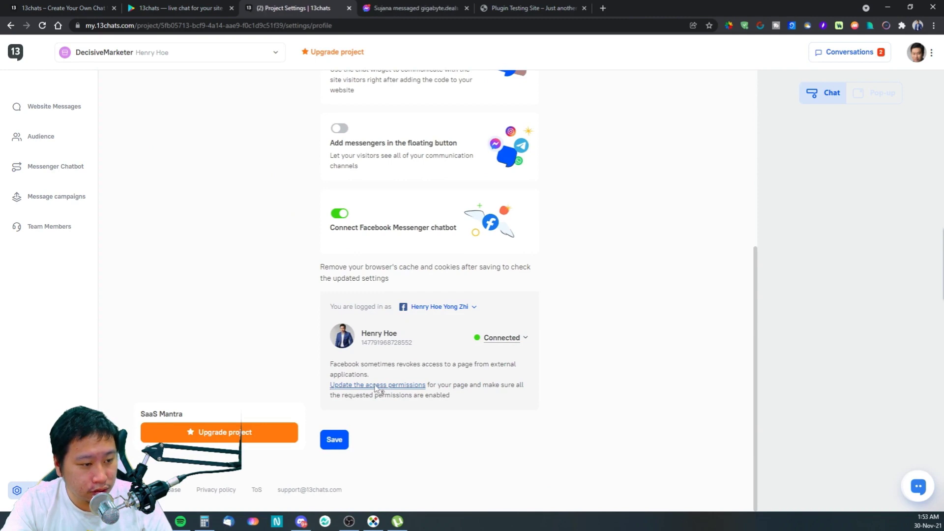
{"action": "left_click", "coordinate": [368, 385]}
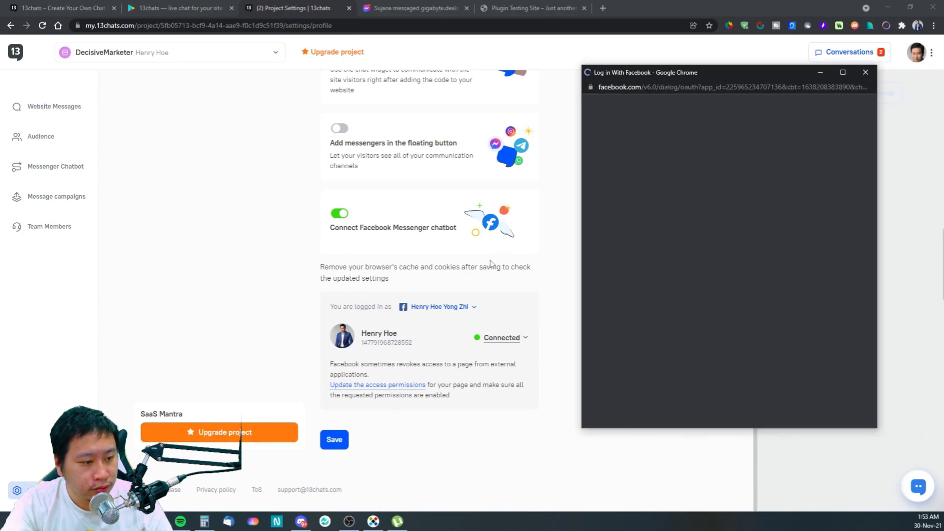
{"action": "left_click", "coordinate": [512, 229]}
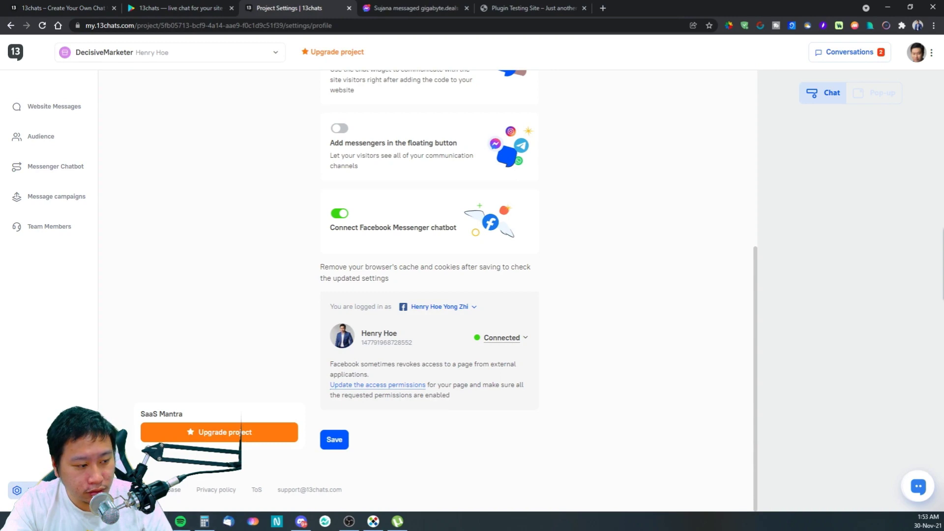
{"action": "mouse_move", "coordinate": [568, 473]}
{"action": "left_click", "coordinate": [648, 472]}
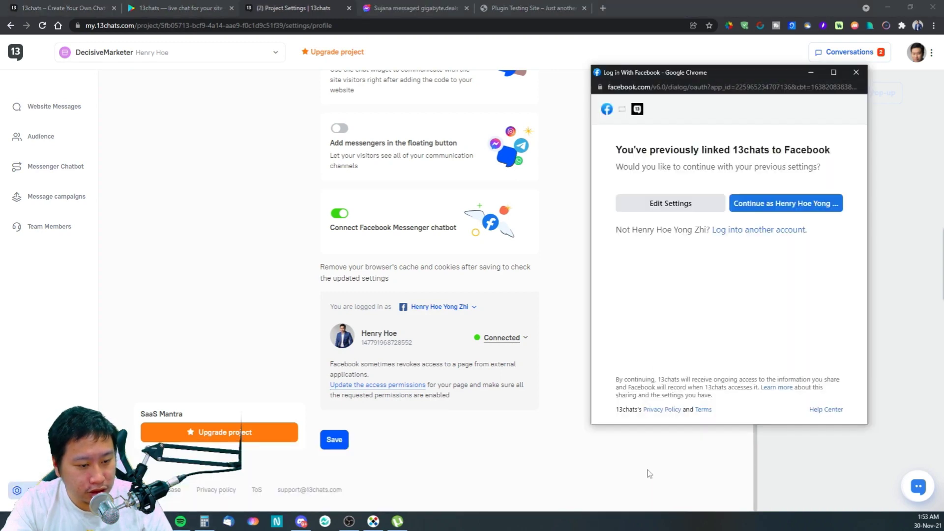
{"action": "left_click", "coordinate": [756, 207]}
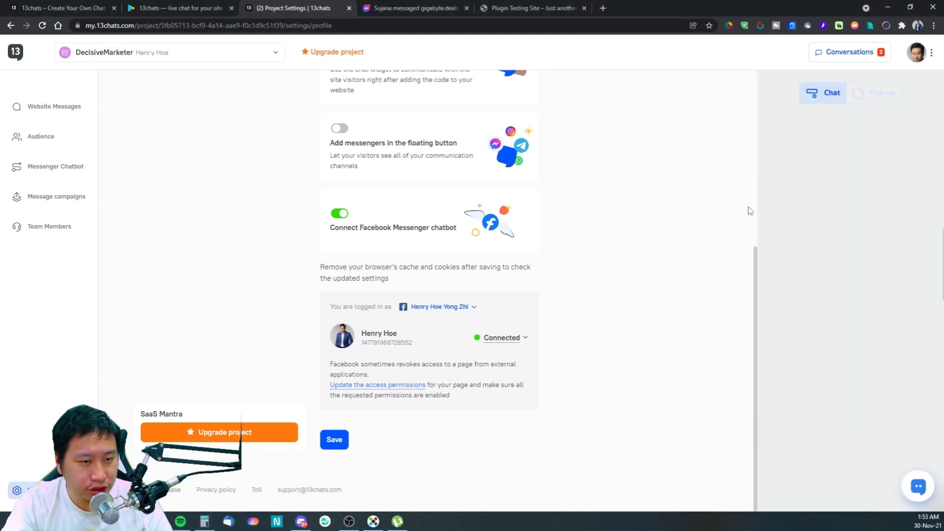
Step: Switch to Messenger and send the message "hi" to the connected Facebook page
{"action": "left_click", "coordinate": [405, 6]}
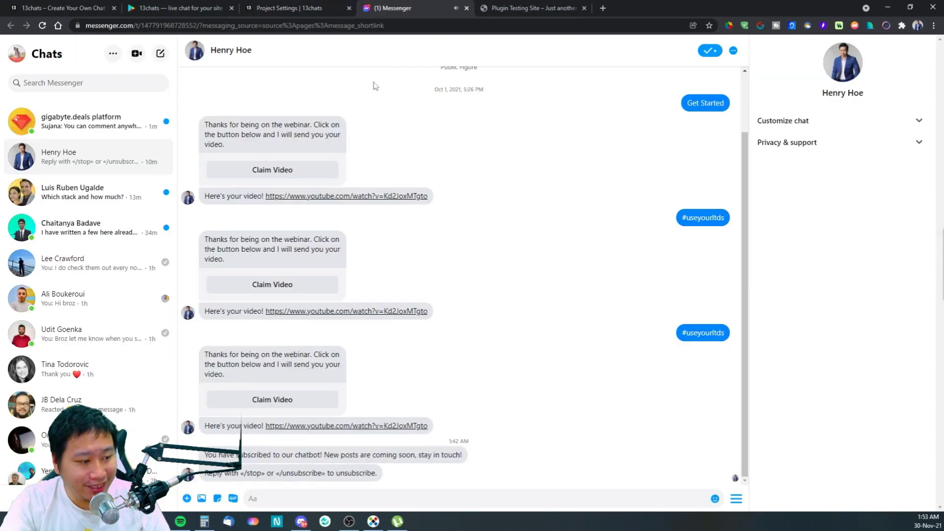
{"action": "type", "text": "hi"}
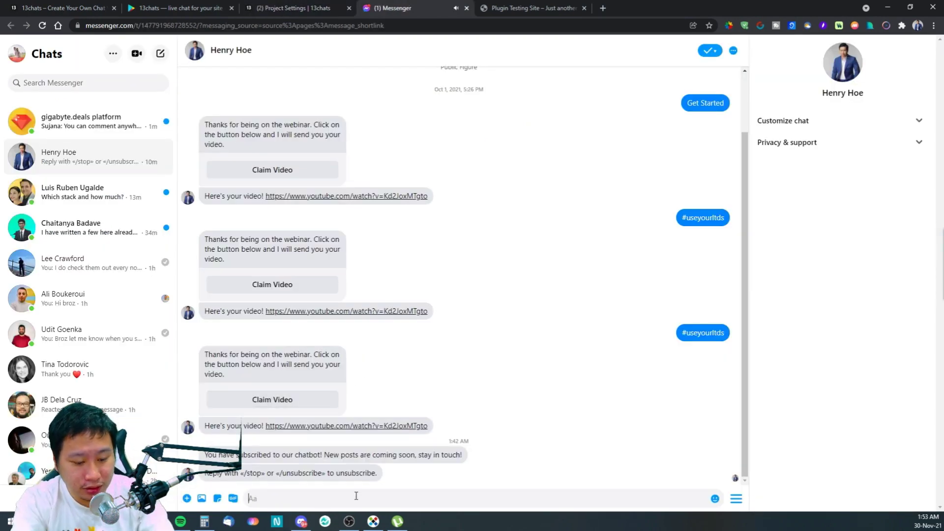
{"action": "key", "text": "Return"}
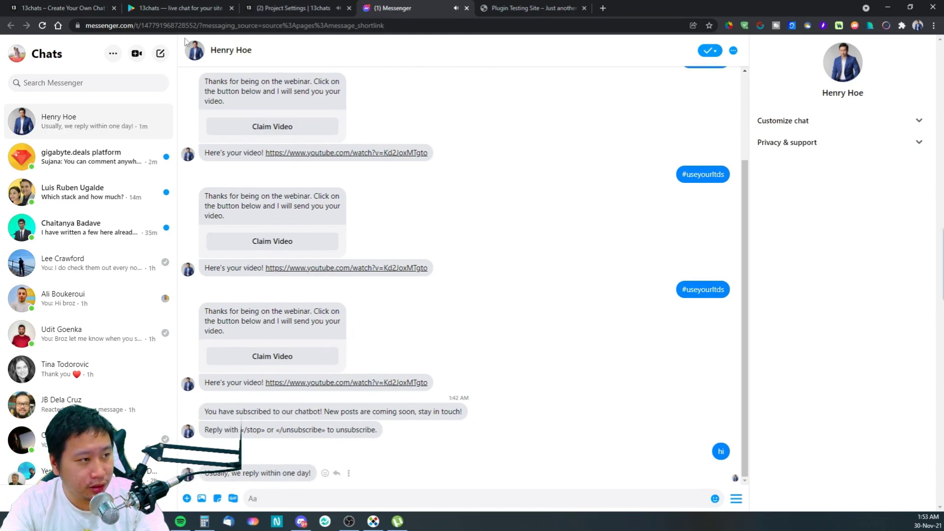
Step: Return to 13chats and check the All, Open and Online conversation lists for the message sent through Messenger
{"action": "left_click", "coordinate": [290, 7]}
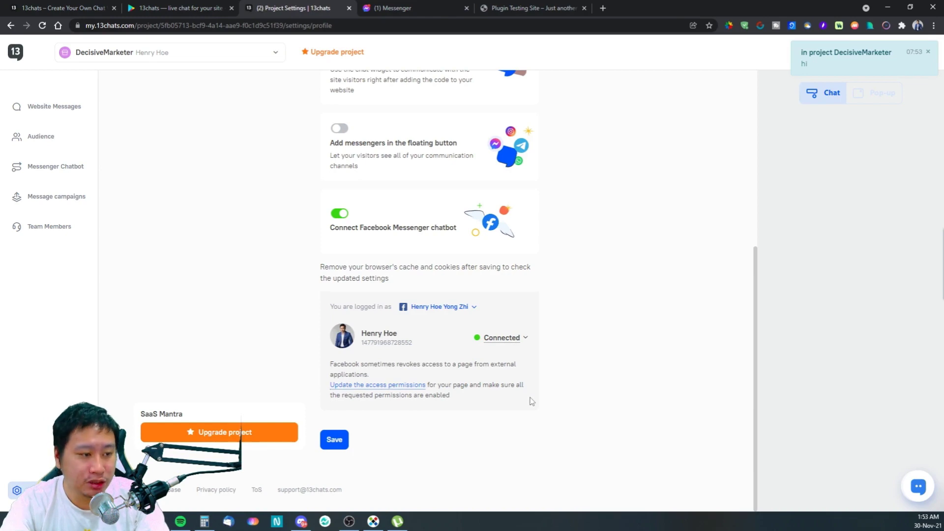
{"action": "scroll", "coordinate": [570, 369], "scroll_direction": "up", "scroll_amount": 6}
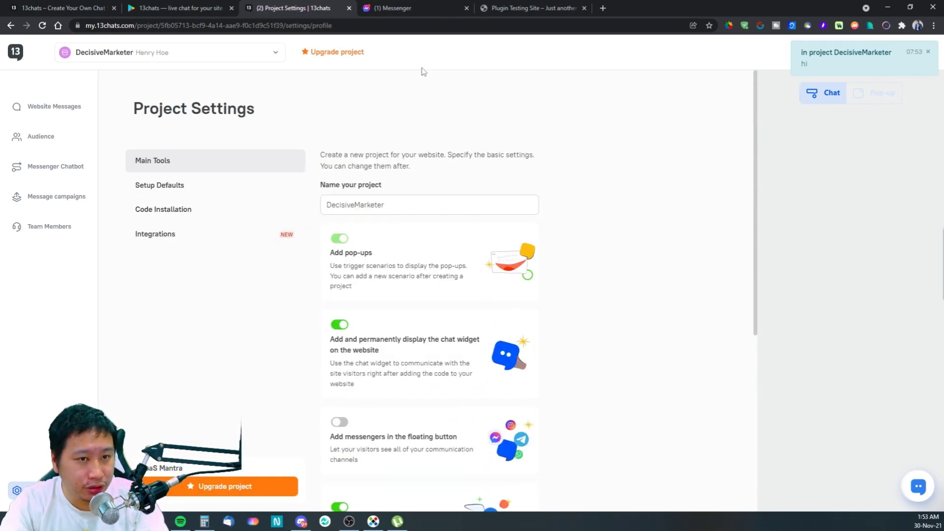
{"action": "left_click", "coordinate": [393, 8]}
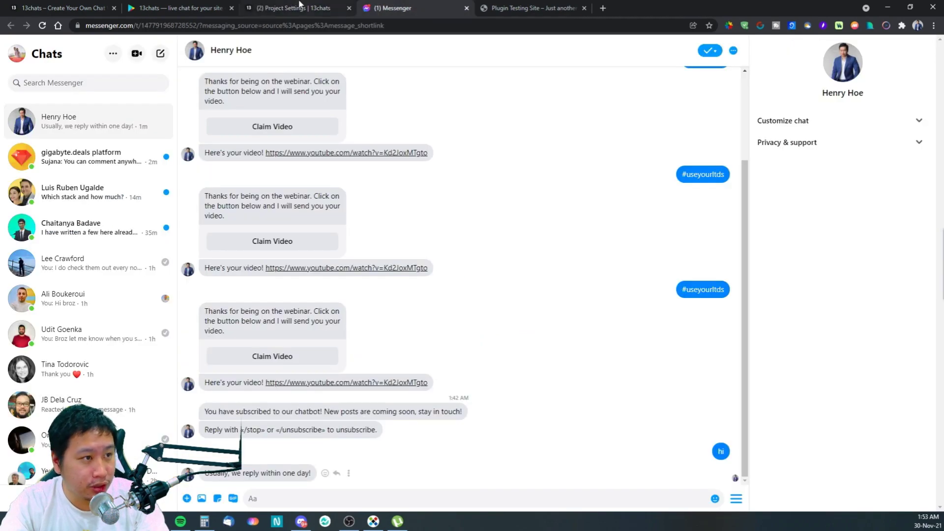
{"action": "left_click", "coordinate": [298, 8]}
{"action": "left_click", "coordinate": [54, 106]}
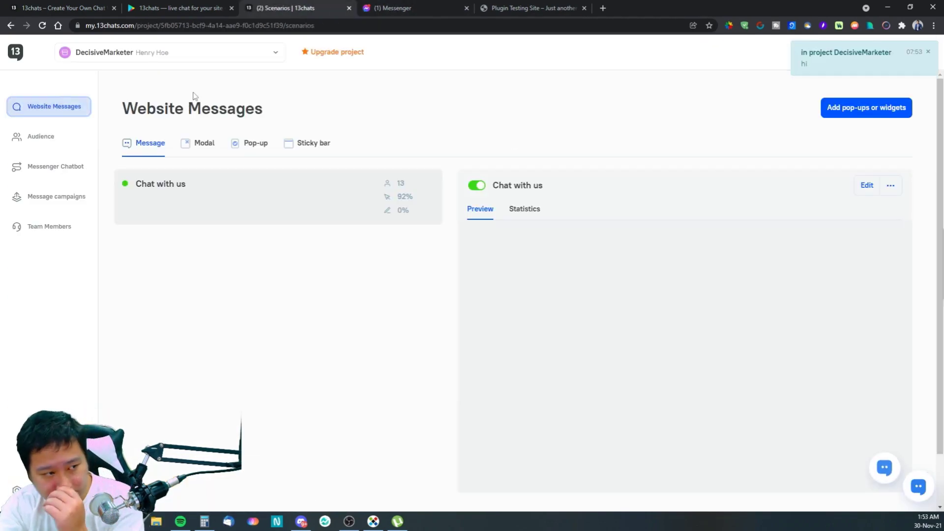
{"action": "left_click", "coordinate": [849, 57]}
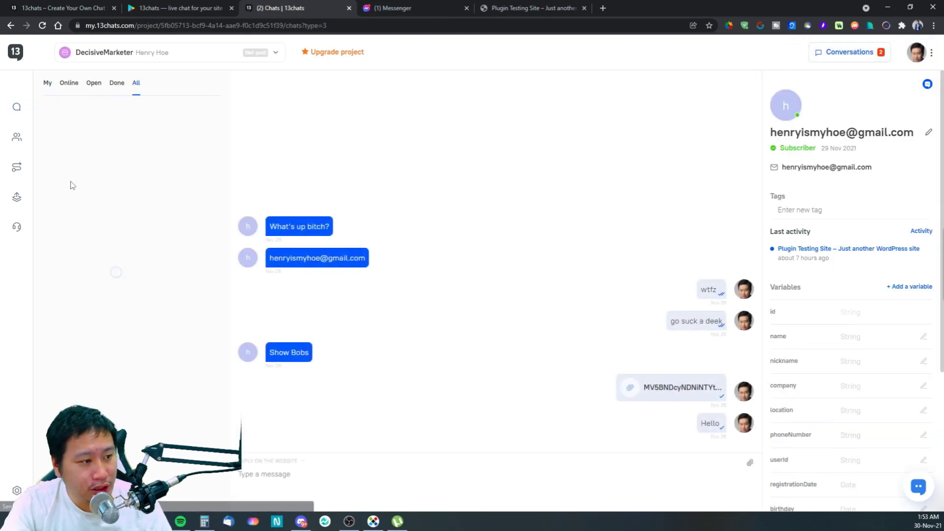
{"action": "left_click", "coordinate": [18, 109]}
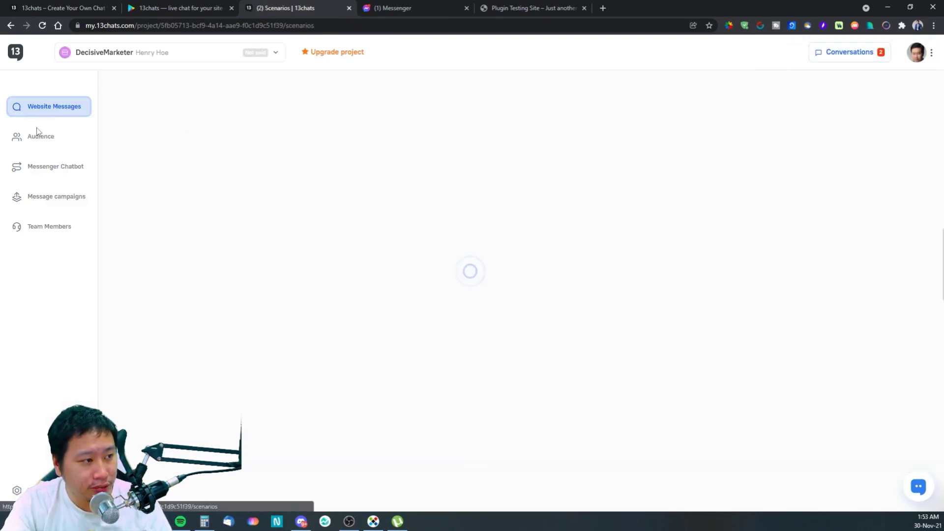
{"action": "left_click", "coordinate": [849, 52]}
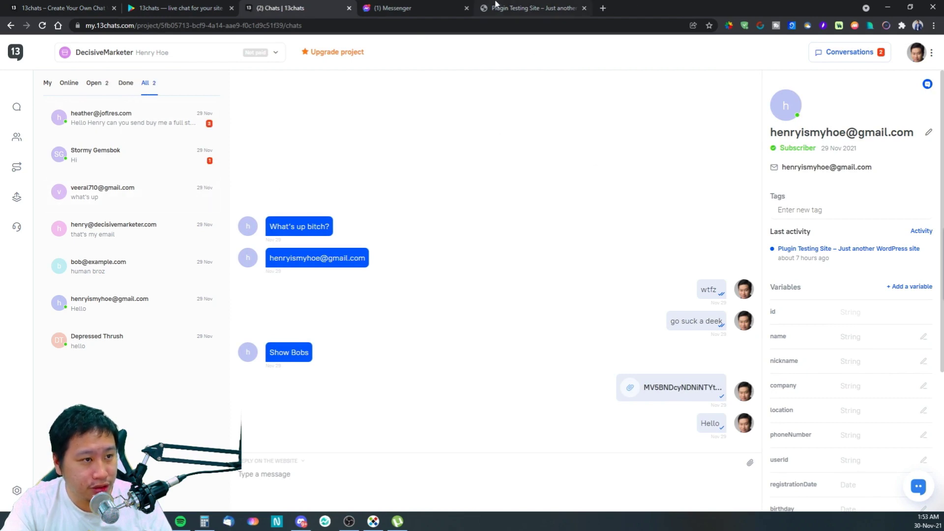
{"action": "left_click", "coordinate": [123, 128]}
{"action": "left_click", "coordinate": [118, 339]}
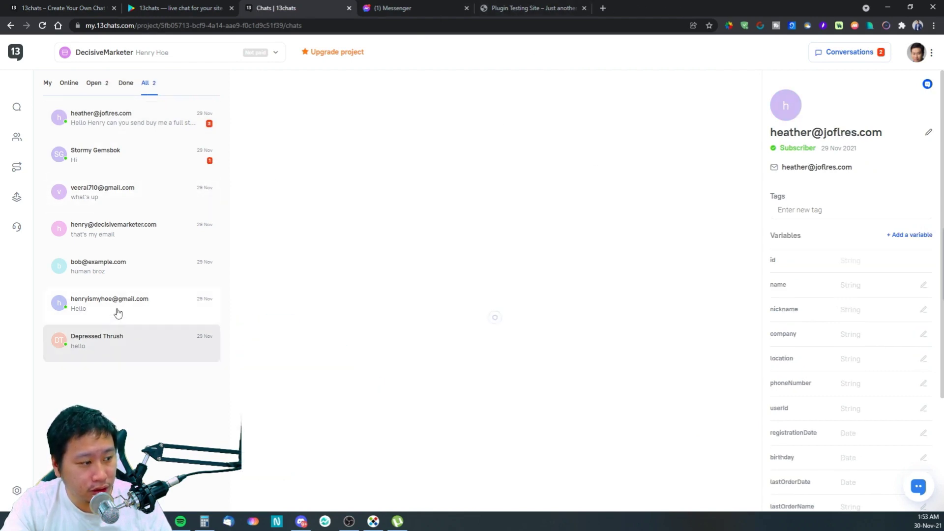
{"action": "left_click", "coordinate": [103, 88]}
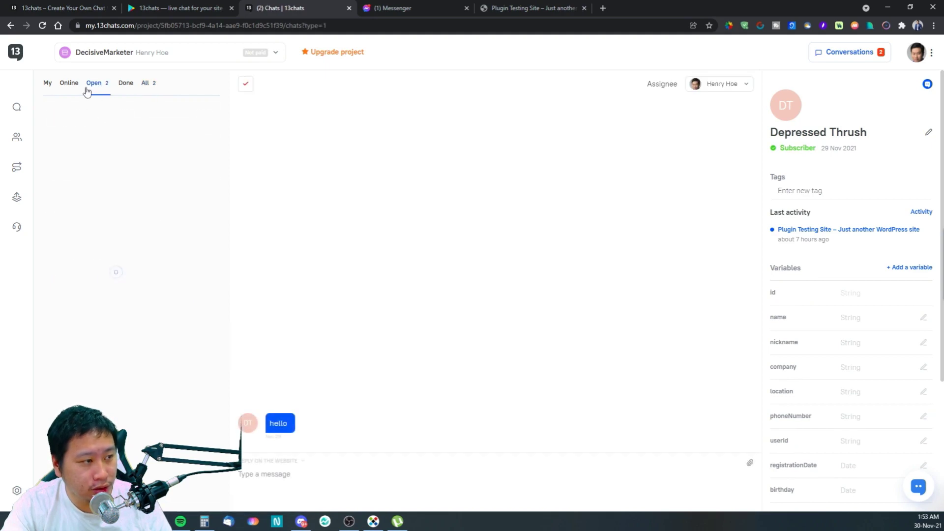
{"action": "left_click", "coordinate": [69, 87]}
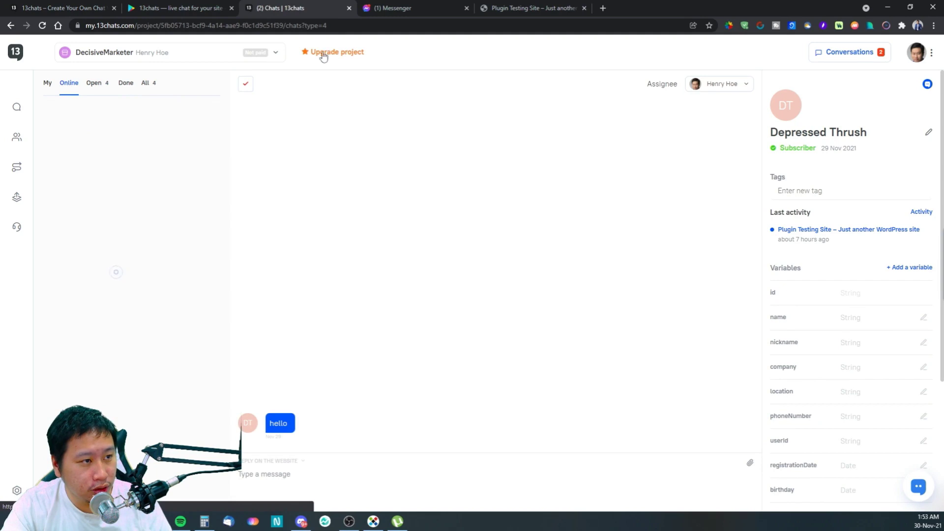
Step: Switch to Messenger and send the page two more messages, "ok" and "what is your shipping rate"
{"action": "key", "text": "ctrl+Tab"}
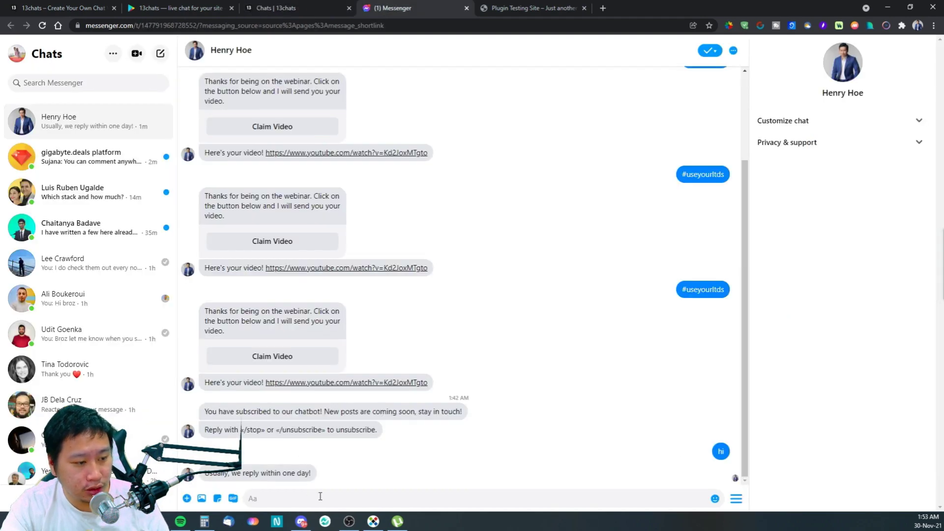
{"action": "type", "text": "ok"}
{"action": "key", "text": "Return"}
{"action": "type", "text": "what is y"}
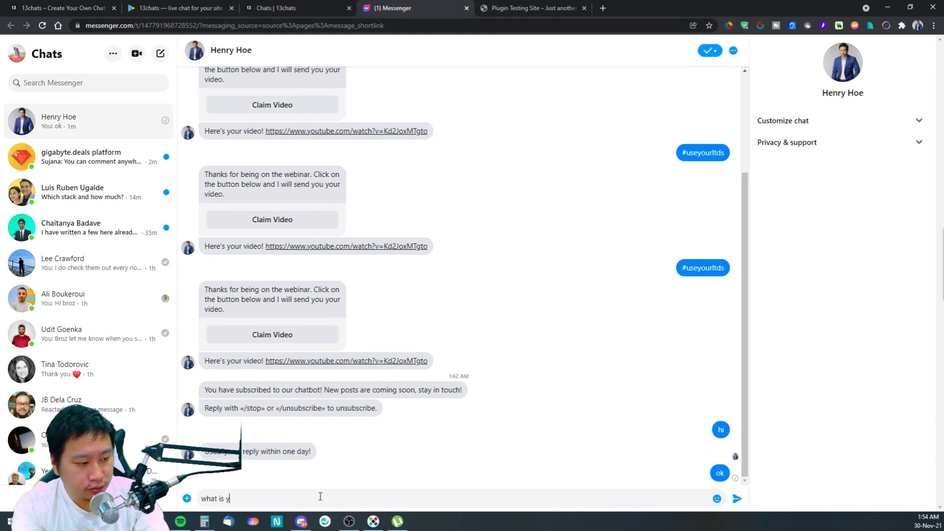
{"action": "type", "text": "our shipping rate"}
{"action": "key", "text": "Return"}
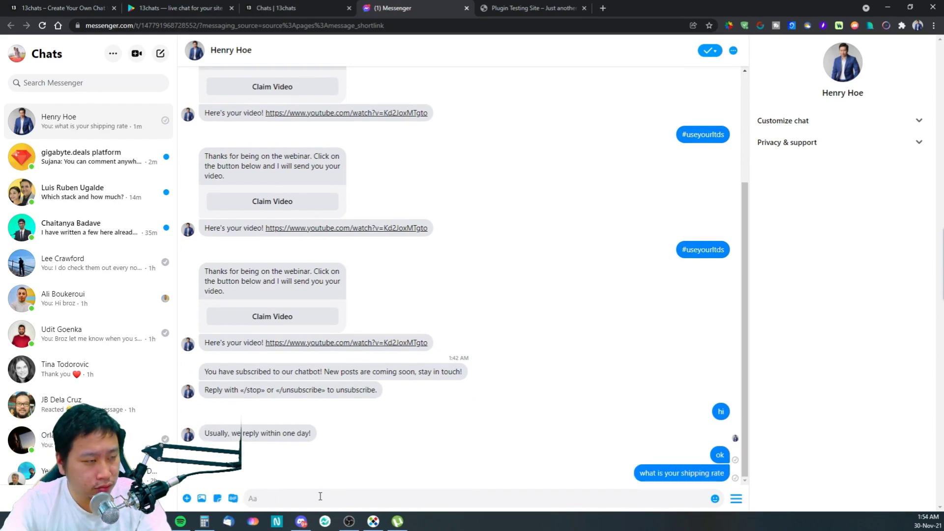
Step: Switch back to 13chats and look through the Online and My conversations for the new Messenger messages
{"action": "left_click", "coordinate": [249, 12]}
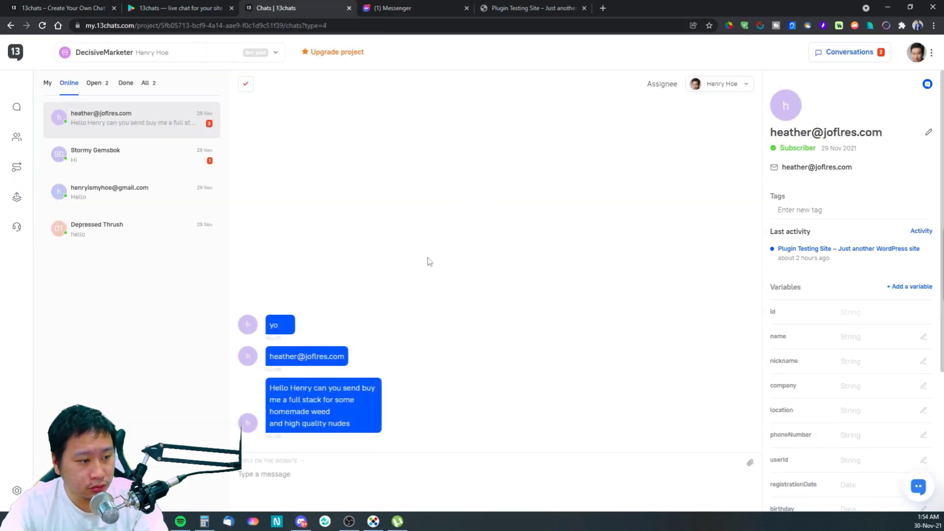
{"action": "left_click", "coordinate": [118, 167]}
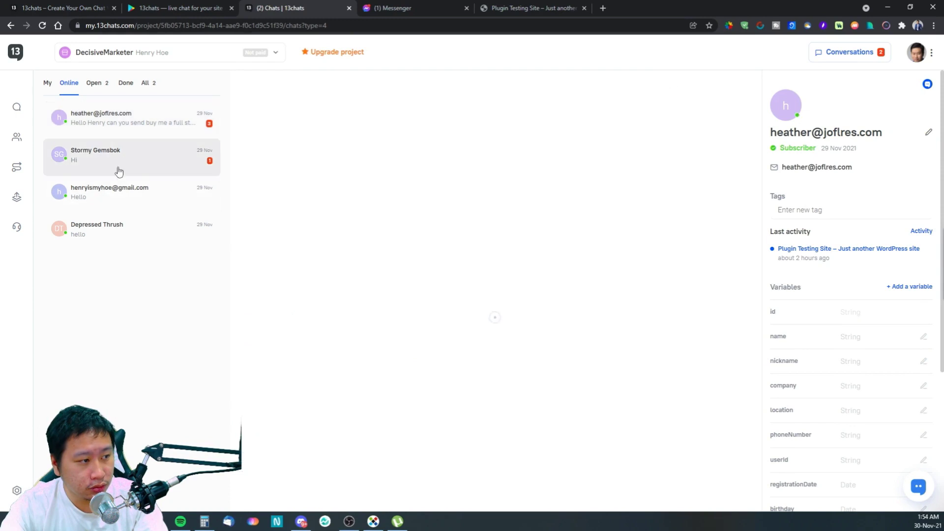
{"action": "left_click", "coordinate": [117, 196]}
{"action": "left_click", "coordinate": [118, 233]}
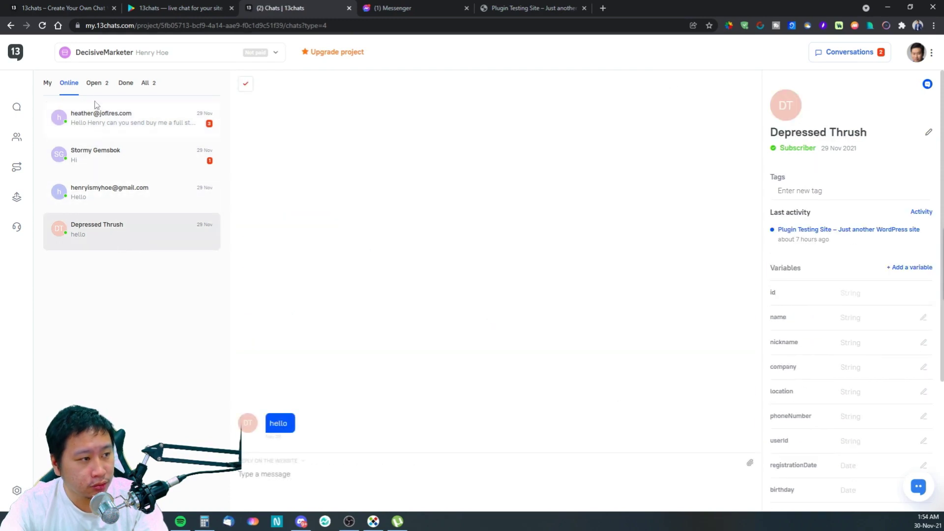
{"action": "left_click", "coordinate": [47, 84]}
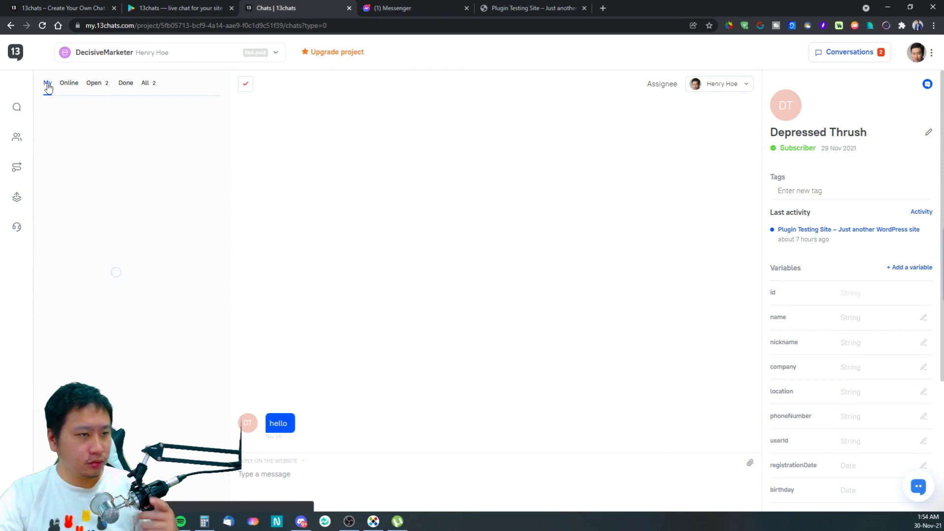
{"action": "key", "text": "ctrl+Tab"}
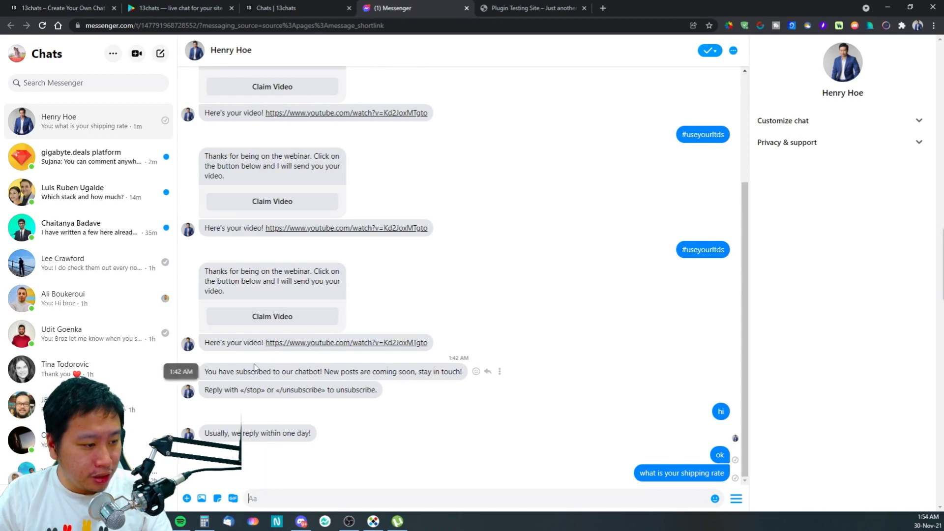
{"action": "left_click", "coordinate": [295, 8]}
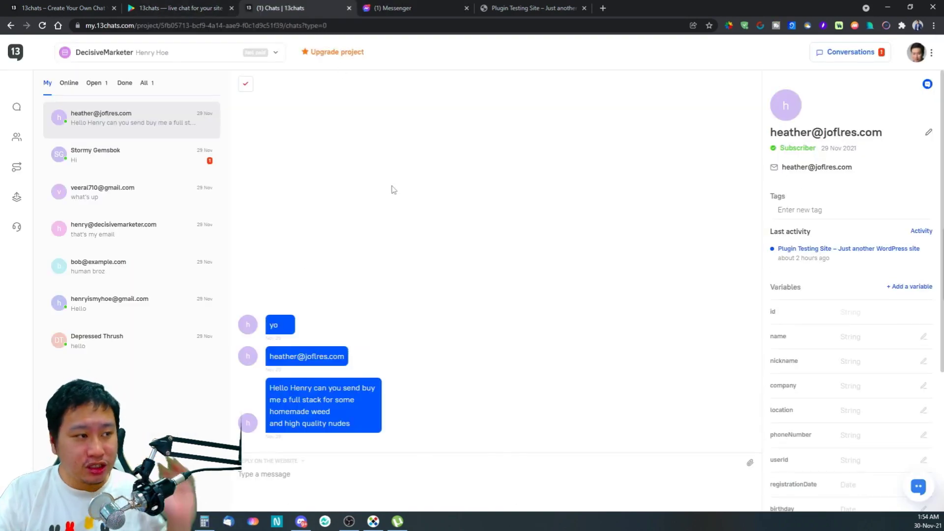
Step: Return to the projects dashboard and open the DecisiveMarketer project's Messenger Chatbot section by way of a recent message's contact profile
{"action": "left_click", "coordinate": [16, 55]}
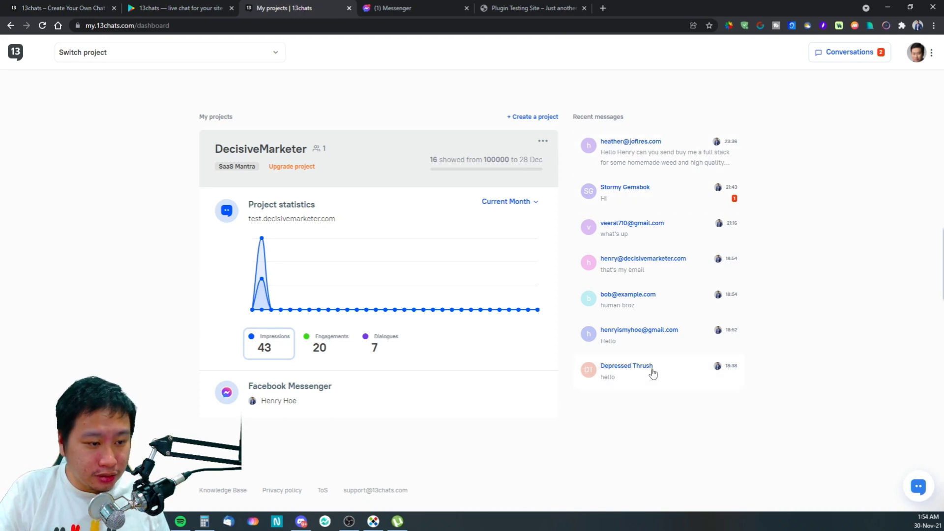
{"action": "left_click", "coordinate": [691, 207]}
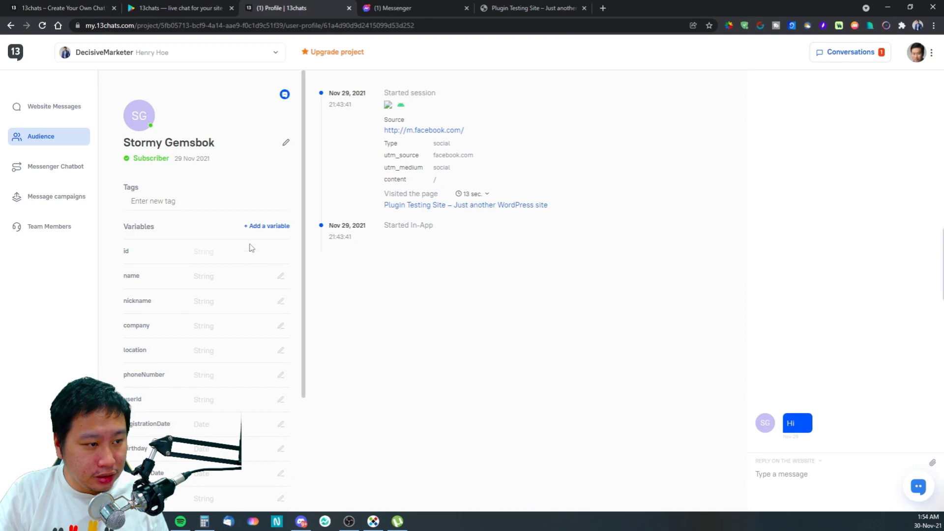
{"action": "left_click", "coordinate": [49, 107]}
{"action": "left_click", "coordinate": [49, 169]}
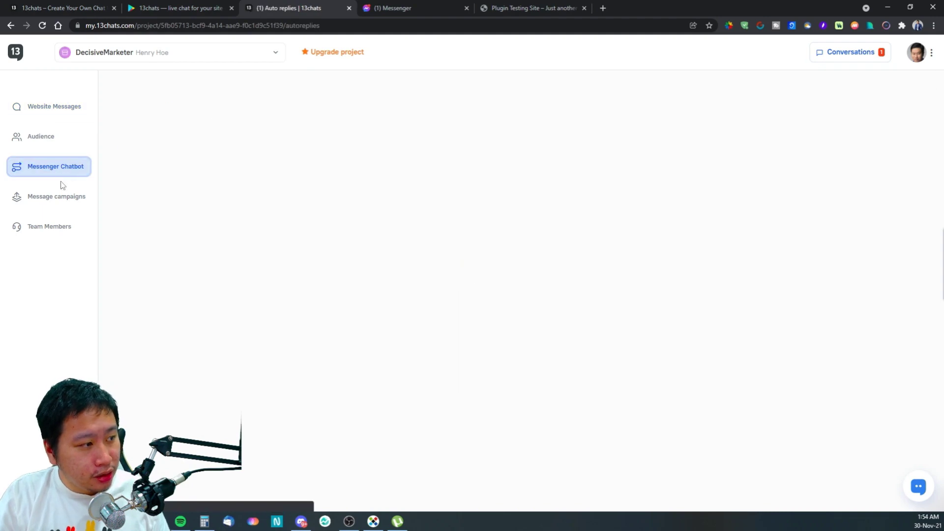
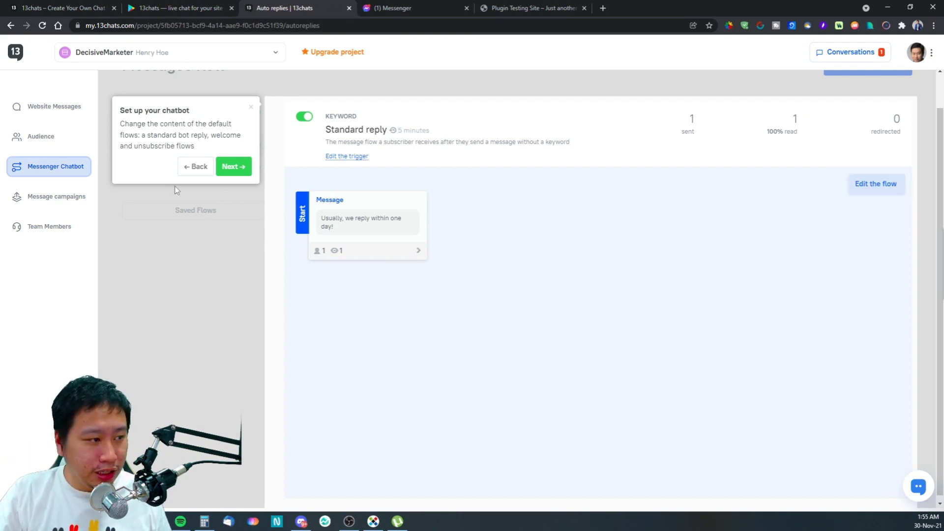
Step: Go through the remaining chatbot setup tour on triggers, flow settings and statistics to its end
{"action": "left_click", "coordinate": [231, 166]}
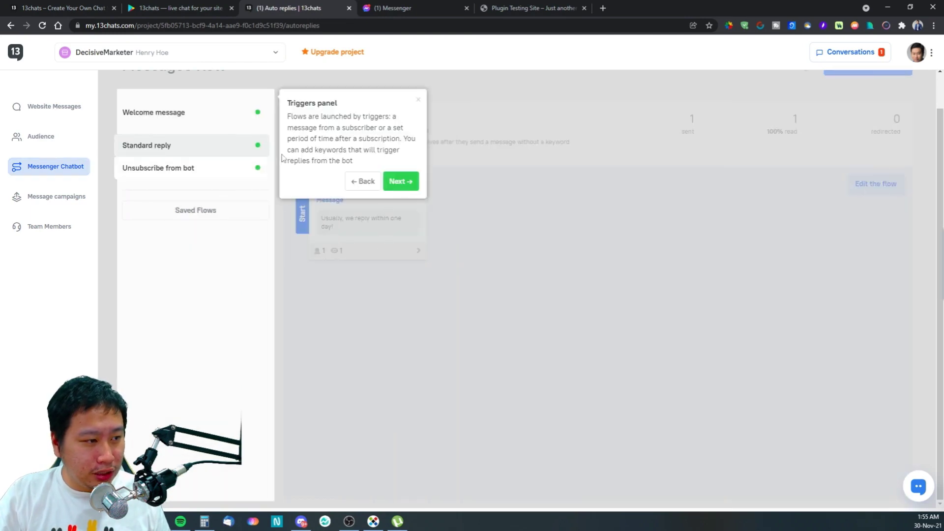
{"action": "left_click", "coordinate": [410, 188]}
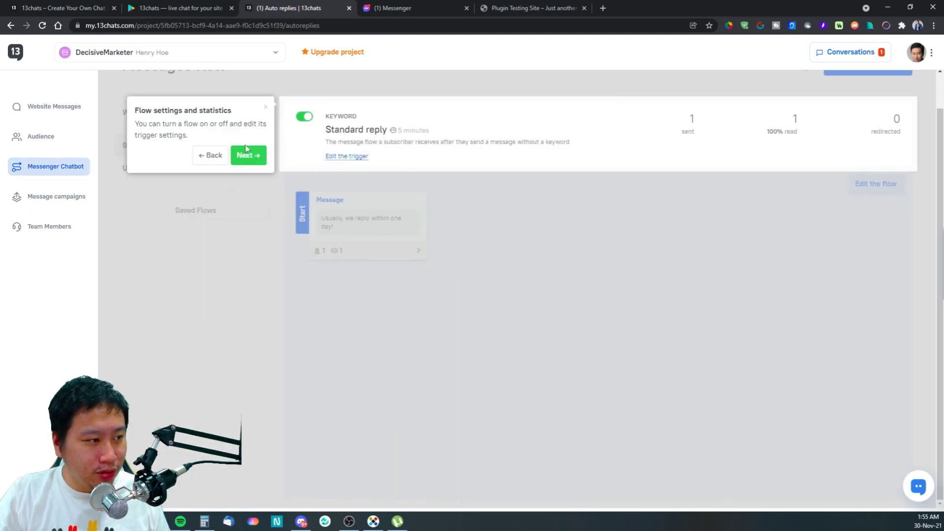
{"action": "left_click", "coordinate": [247, 155]}
{"action": "left_click", "coordinate": [251, 243]}
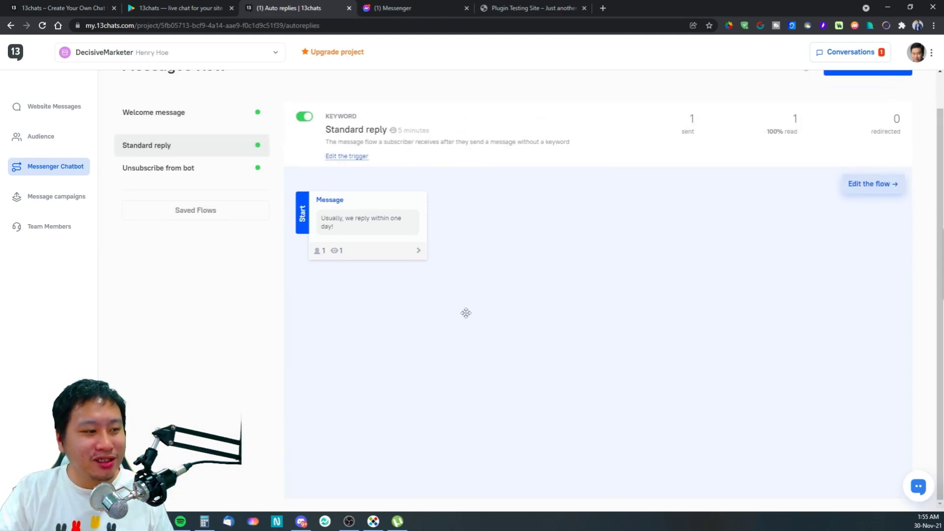
{"action": "scroll", "coordinate": [298, 314], "scroll_direction": "up", "scroll_amount": 1}
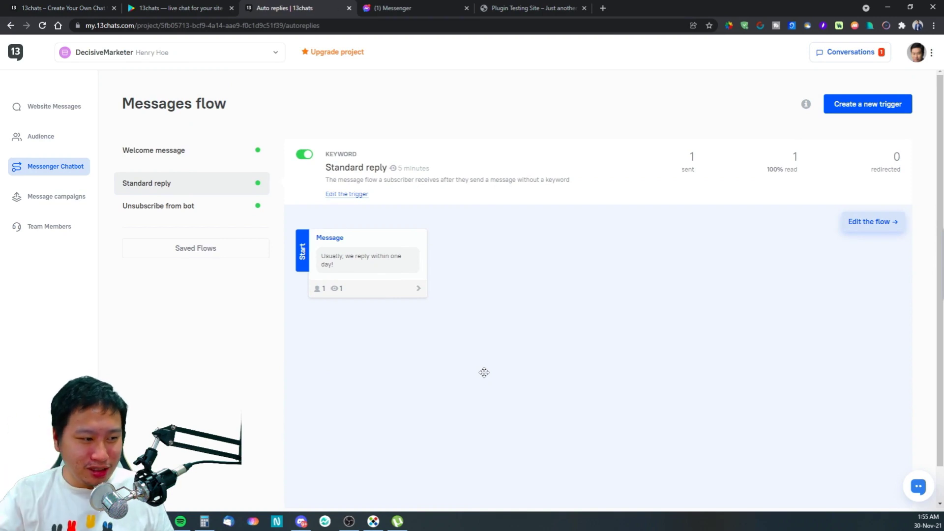
Step: Open the Standard reply flow for editing, reposition its Start message and add a new message block beside it
{"action": "left_click", "coordinate": [870, 221]}
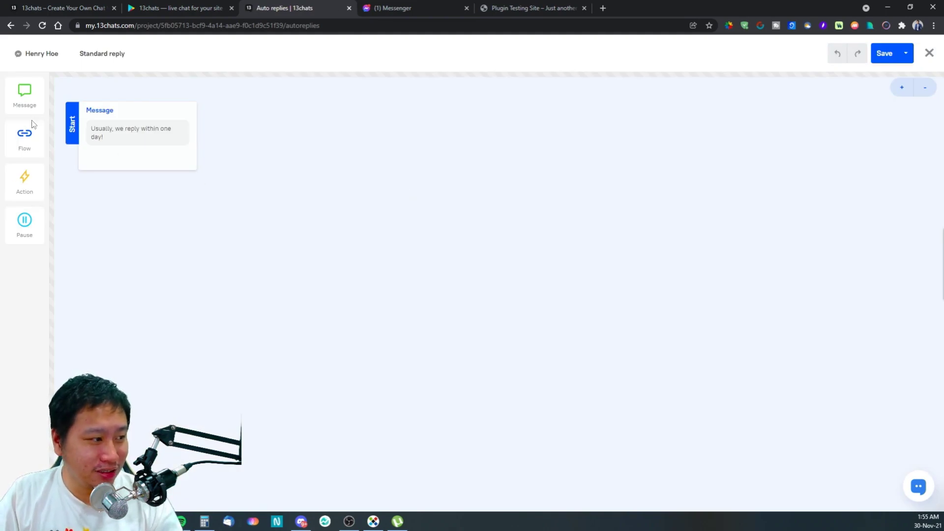
{"action": "left_click_drag", "start_coordinate": [170, 154], "coordinate": [231, 205]}
{"action": "left_click_drag", "start_coordinate": [9, 89], "coordinate": [377, 194]}
{"action": "left_click", "coordinate": [442, 225]}
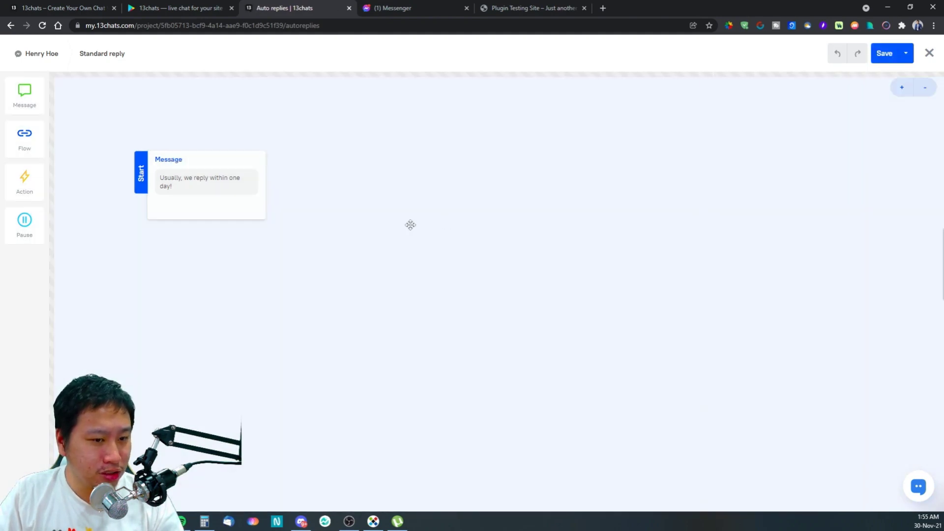
{"action": "left_click_drag", "start_coordinate": [34, 99], "coordinate": [380, 206]}
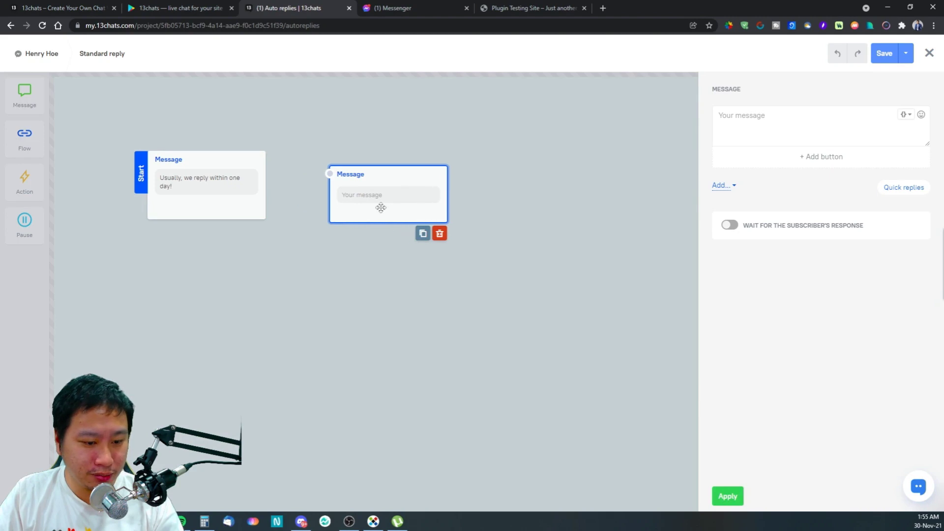
Step: Write "Thank you" as the new message block's text
{"action": "left_click", "coordinate": [798, 156]}
{"action": "left_click", "coordinate": [748, 123]}
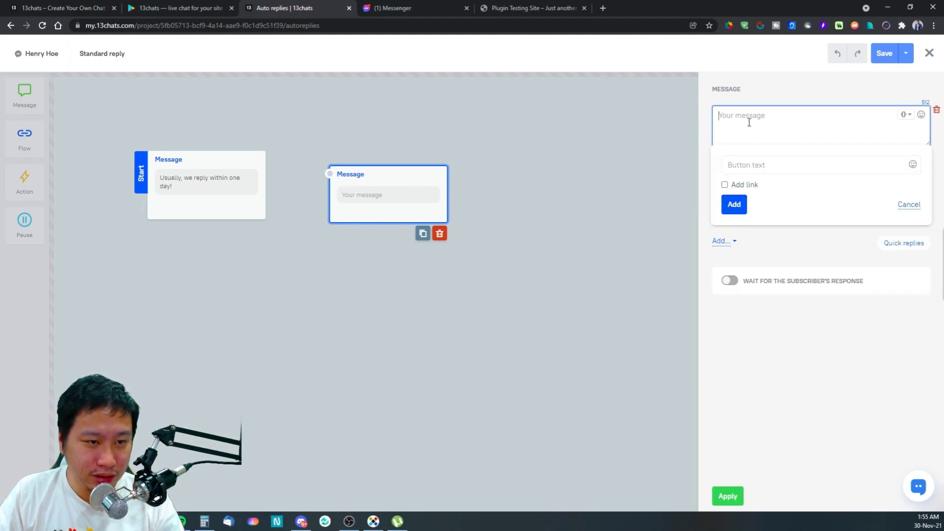
{"action": "type", "text": "Buy"}
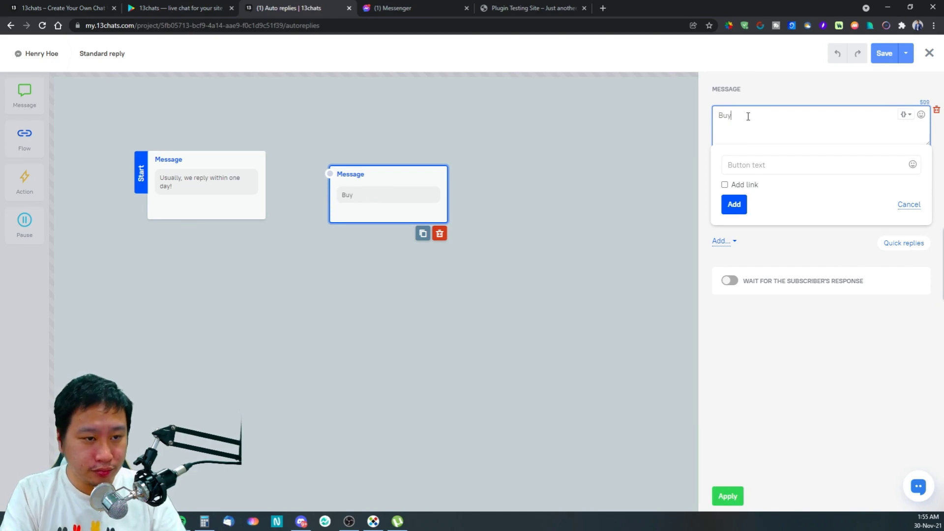
{"action": "type", "text": " no"}
{"action": "key", "text": "BackSpace"}
{"action": "key", "text": "BackSpace"}
{"action": "key", "text": "BackSpace"}
{"action": "key", "text": "BackSpace"}
{"action": "key", "text": "BackSpace"}
{"action": "key", "text": "BackSpace"}
{"action": "type", "text": "Thank you"}
{"action": "left_click", "coordinate": [800, 162]}
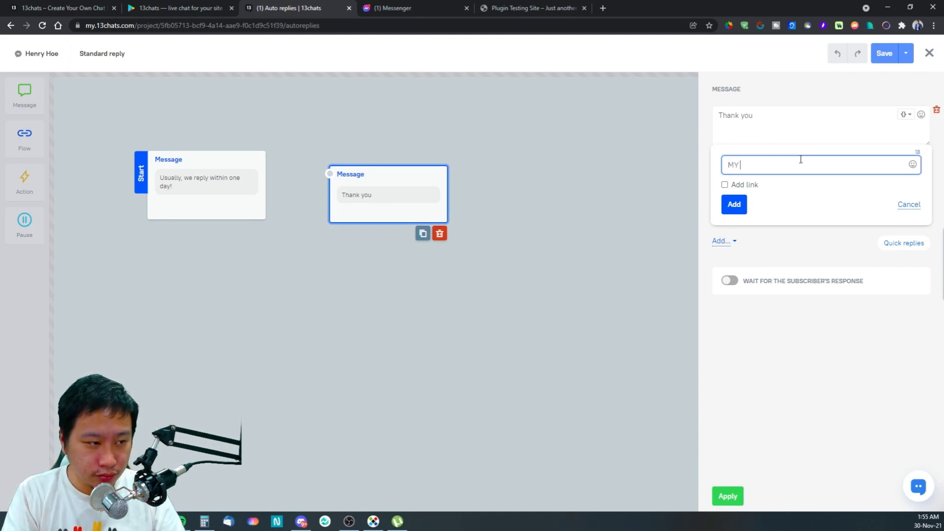
{"action": "left_click", "coordinate": [725, 185]}
{"action": "left_click", "coordinate": [742, 204]}
{"action": "left_click", "coordinate": [821, 205]}
{"action": "type", "text": "https"}
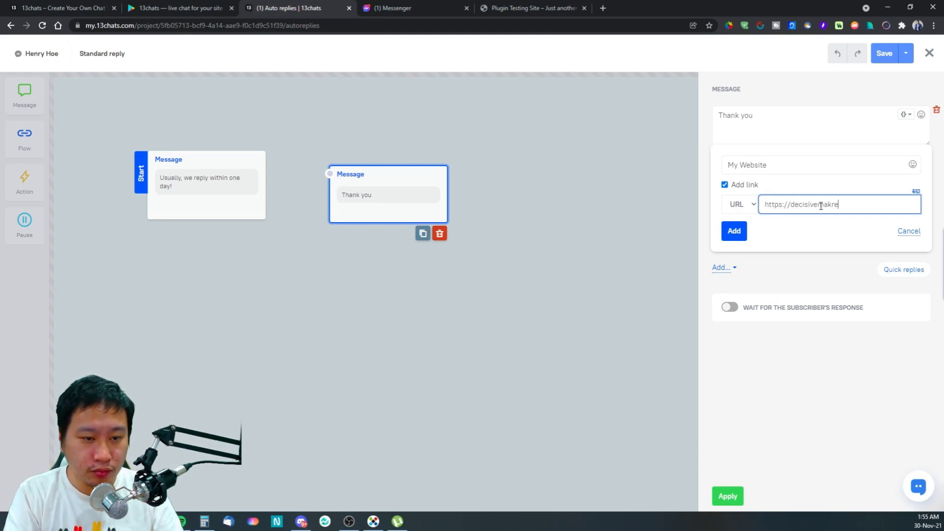
{"action": "type", "text": "://decisivemarketer.com"}
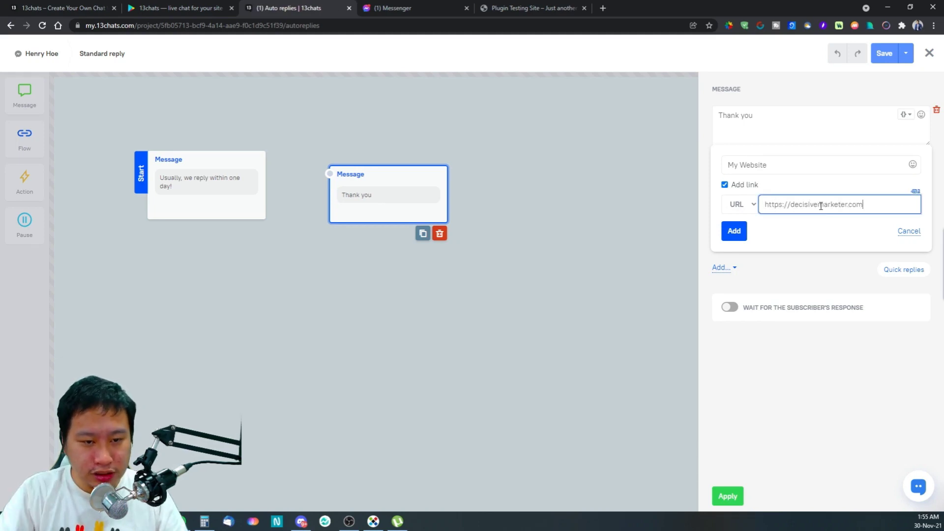
{"action": "left_click", "coordinate": [733, 231]}
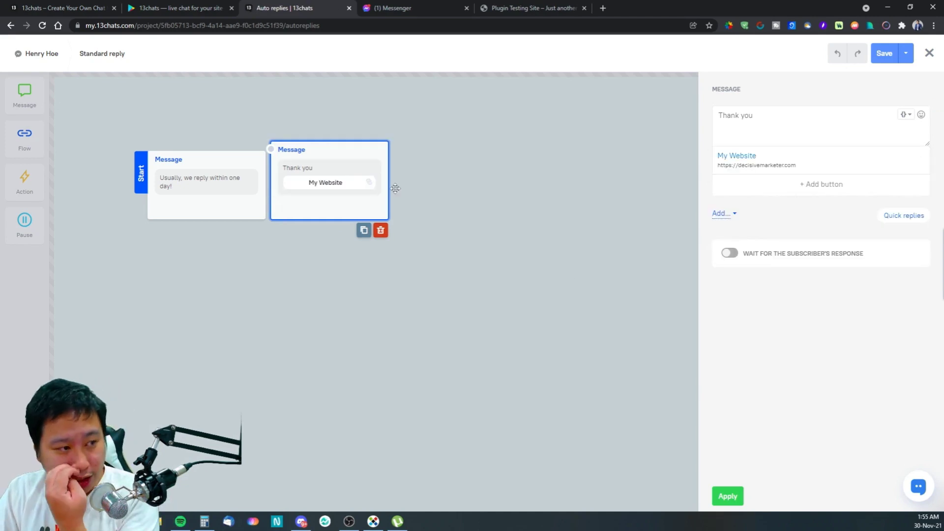
Step: Space the Start and "Thank you" message blocks apart and try to connect them
{"action": "left_click", "coordinate": [432, 214]}
{"action": "left_click_drag", "start_coordinate": [330, 200], "coordinate": [383, 205]}
{"action": "left_click", "coordinate": [250, 165]}
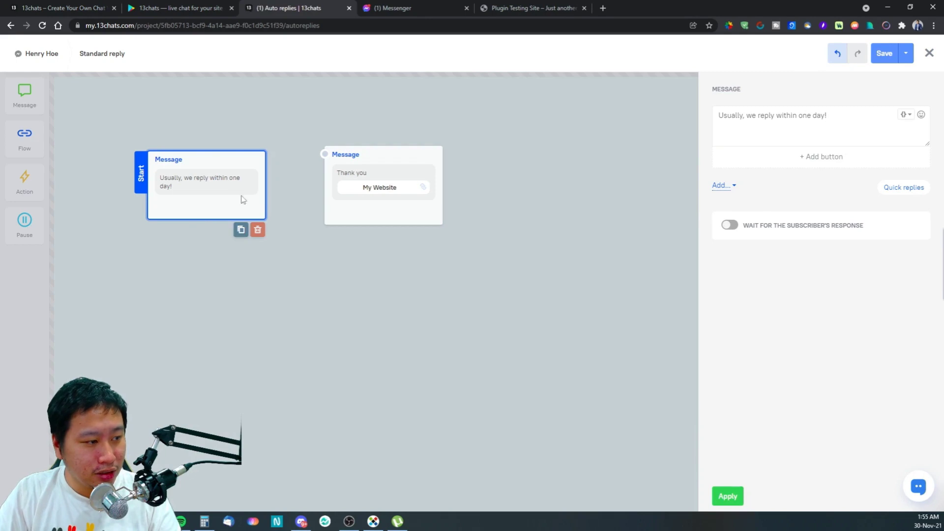
{"action": "left_click_drag", "start_coordinate": [250, 166], "coordinate": [225, 162]}
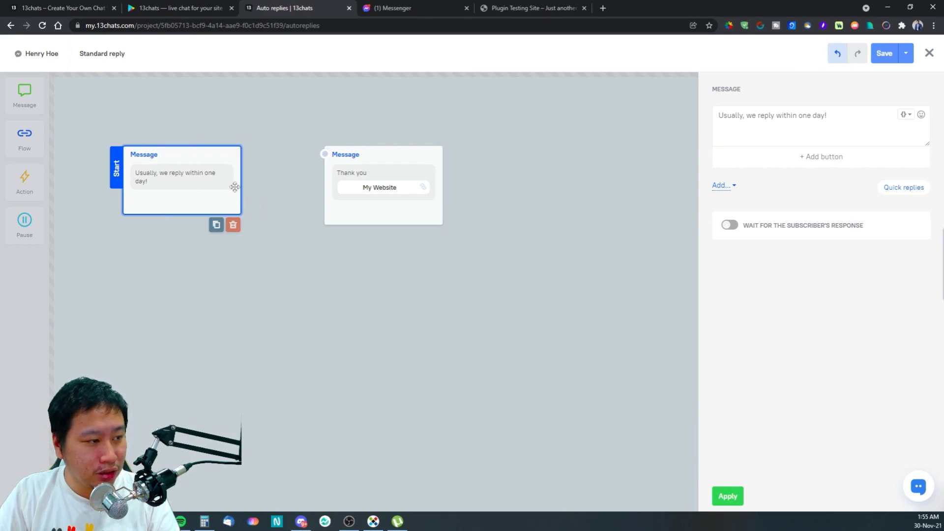
{"action": "left_click", "coordinate": [320, 158]}
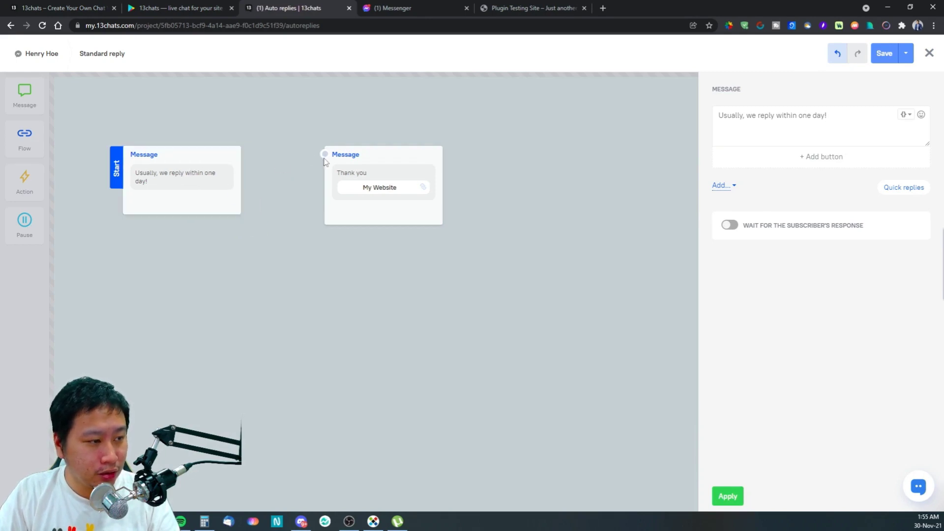
{"action": "left_click", "coordinate": [317, 155]}
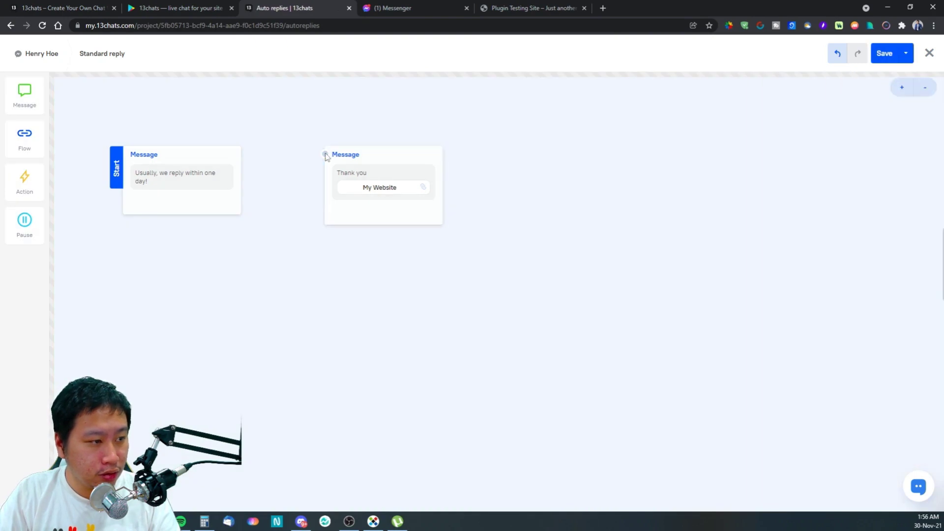
Step: Add an empty text element and the image 35625842_coin.jpg to the "Thank you" message block
{"action": "left_click", "coordinate": [328, 158]}
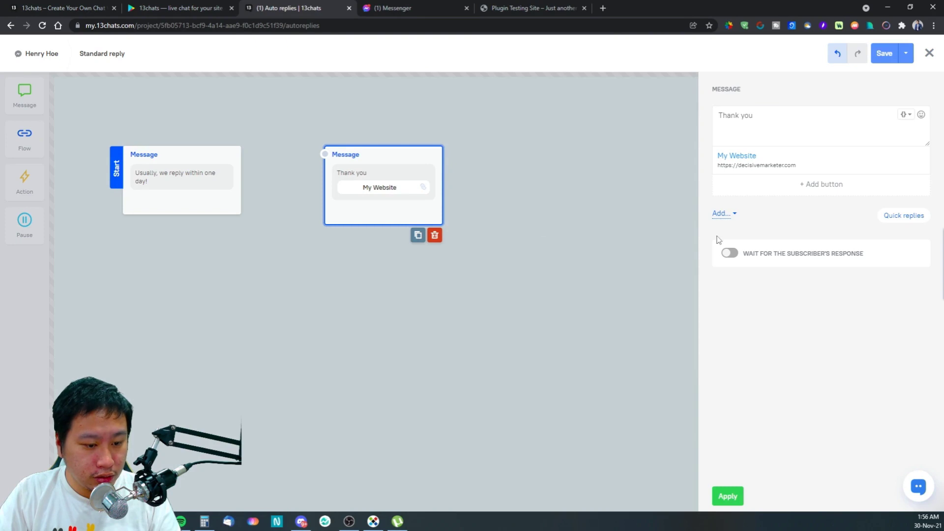
{"action": "left_click", "coordinate": [720, 213]}
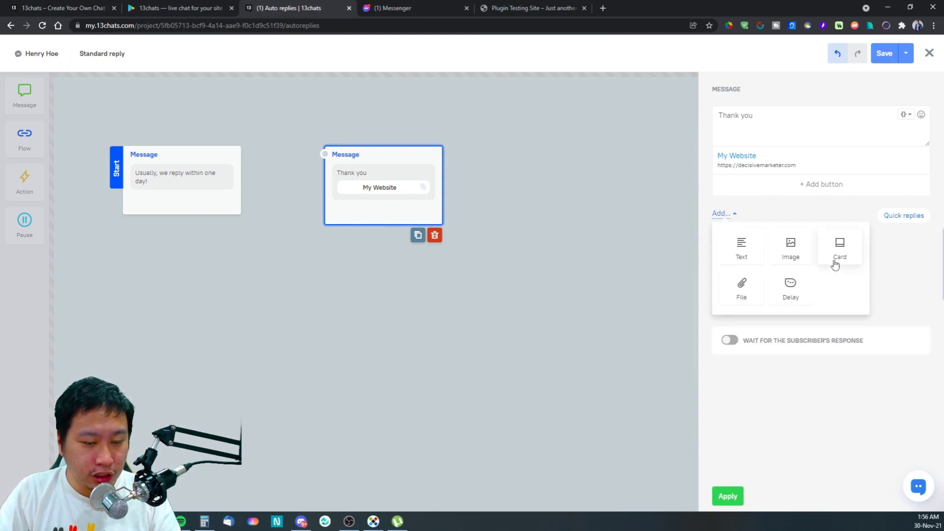
{"action": "left_click", "coordinate": [742, 254]}
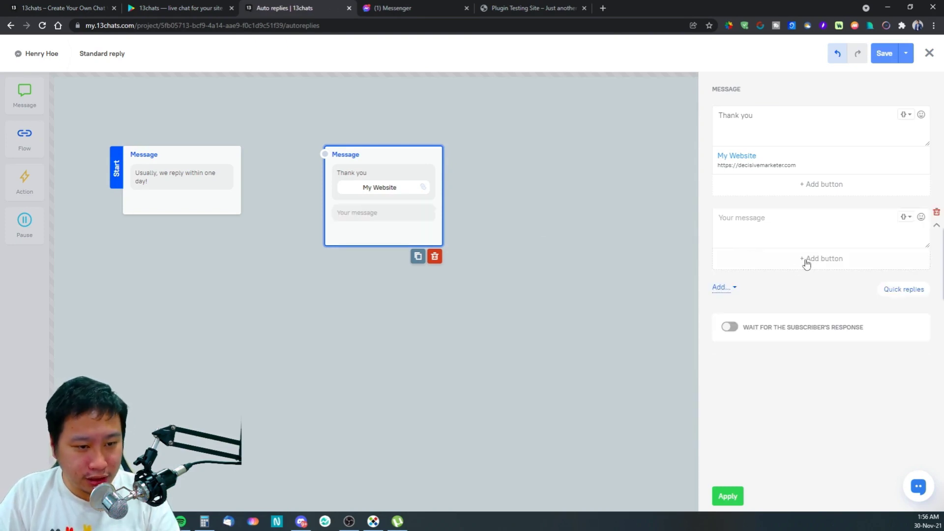
{"action": "left_click", "coordinate": [715, 291]}
{"action": "left_click", "coordinate": [801, 325]}
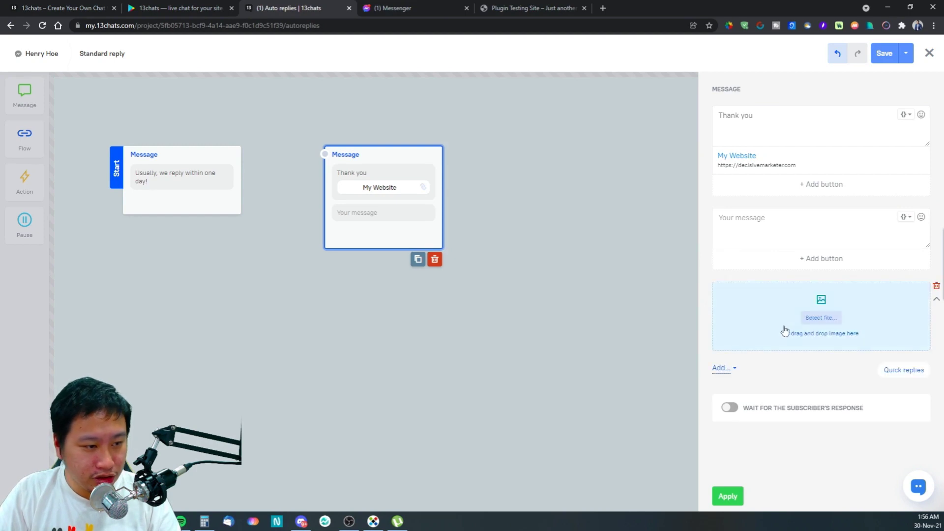
{"action": "left_click", "coordinate": [804, 319]}
{"action": "scroll", "coordinate": [344, 246], "scroll_direction": "down", "scroll_amount": 10}
{"action": "left_click", "coordinate": [380, 336]}
{"action": "double_click", "coordinate": [380, 335]}
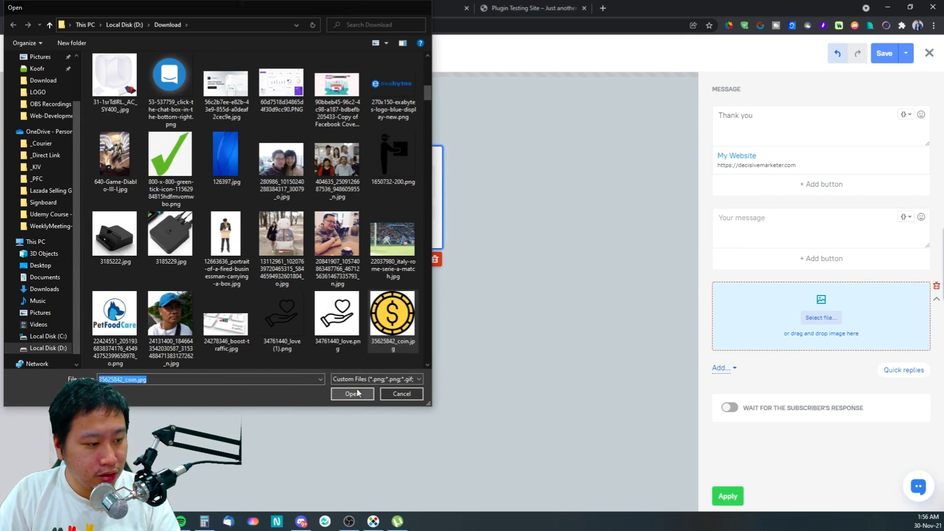
Step: Add a 4-second delay below the coin image, followed by another empty text element
{"action": "left_click", "coordinate": [719, 442]}
{"action": "scroll", "coordinate": [787, 369], "scroll_direction": "down", "scroll_amount": 3}
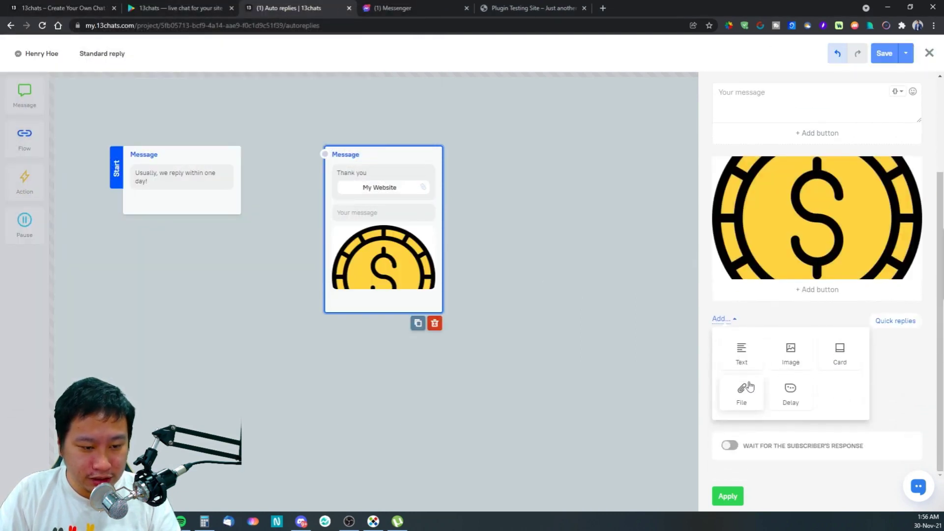
{"action": "left_click", "coordinate": [789, 391]}
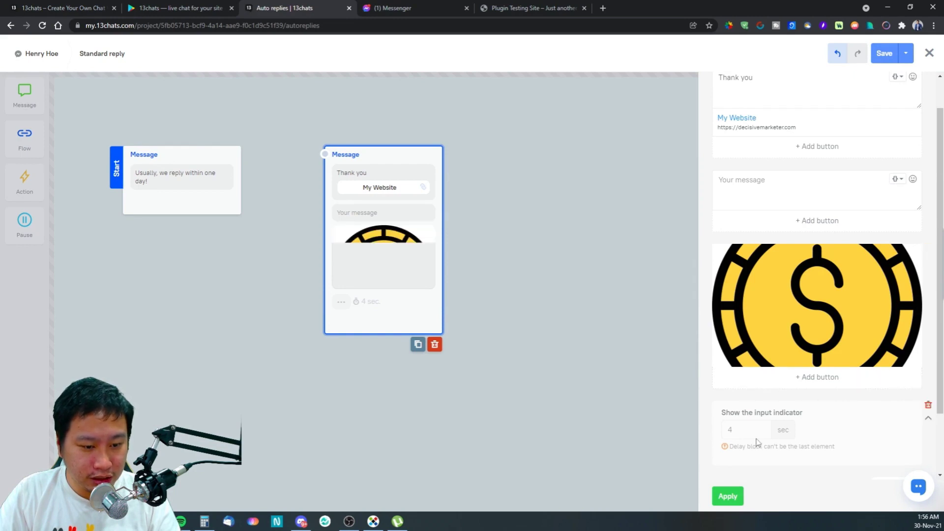
{"action": "scroll", "coordinate": [749, 431], "scroll_direction": "down", "scroll_amount": 2}
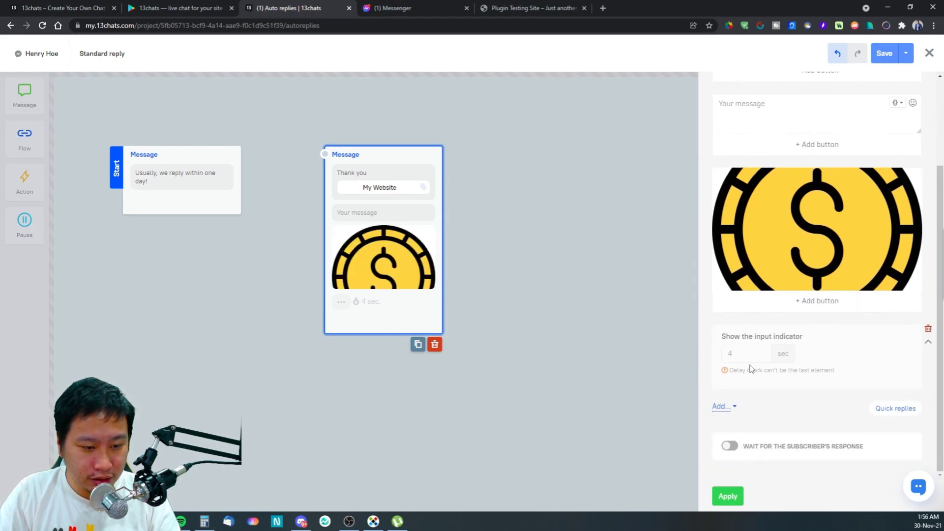
{"action": "left_click", "coordinate": [720, 406]}
{"action": "scroll", "coordinate": [733, 418], "scroll_direction": "down", "scroll_amount": 2}
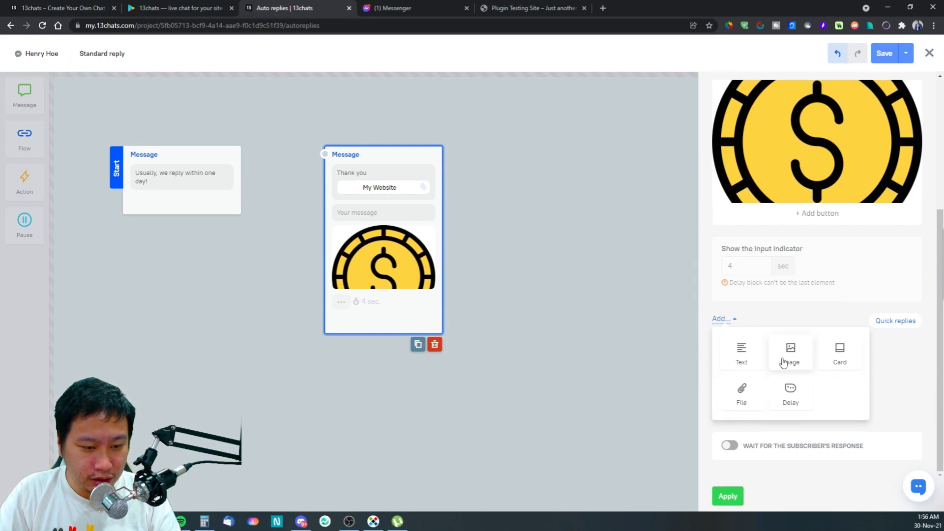
{"action": "left_click", "coordinate": [737, 364]}
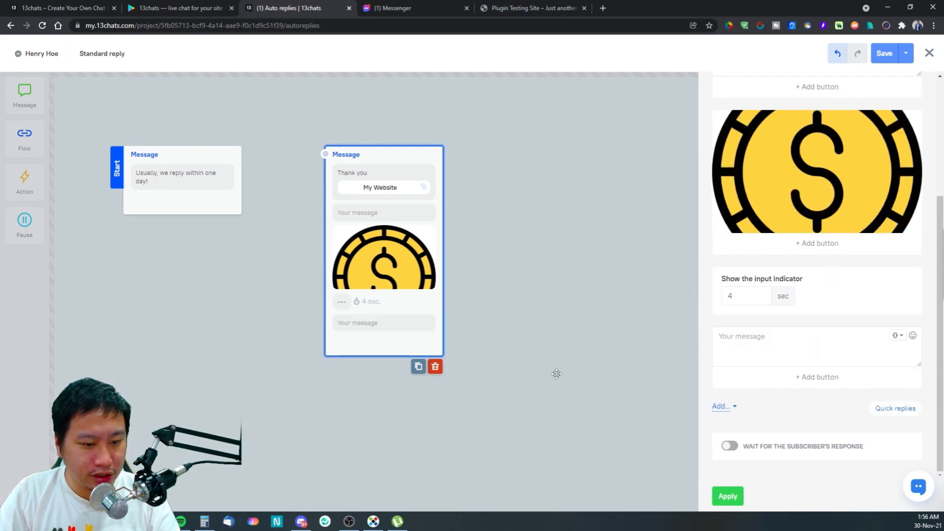
Step: Move the "Thank you" message block slightly up and closer to the Start message
{"action": "left_click", "coordinate": [556, 373]}
{"action": "left_click", "coordinate": [353, 238]}
{"action": "left_click_drag", "start_coordinate": [354, 238], "coordinate": [339, 214]}
Step: Examine the variables available for the Start message's text, then select the "Thank you" message block
{"action": "left_click", "coordinate": [215, 212]}
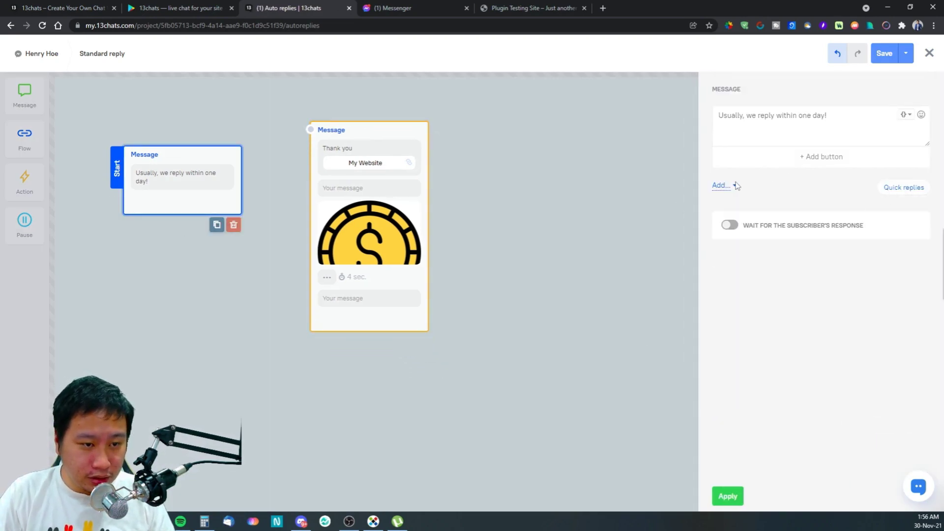
{"action": "left_click", "coordinate": [906, 115]}
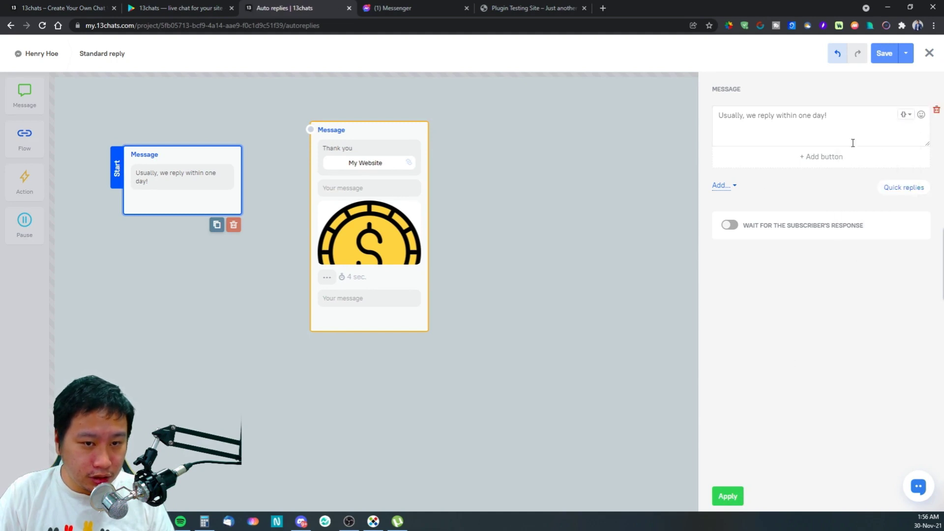
{"action": "left_click", "coordinate": [910, 116]}
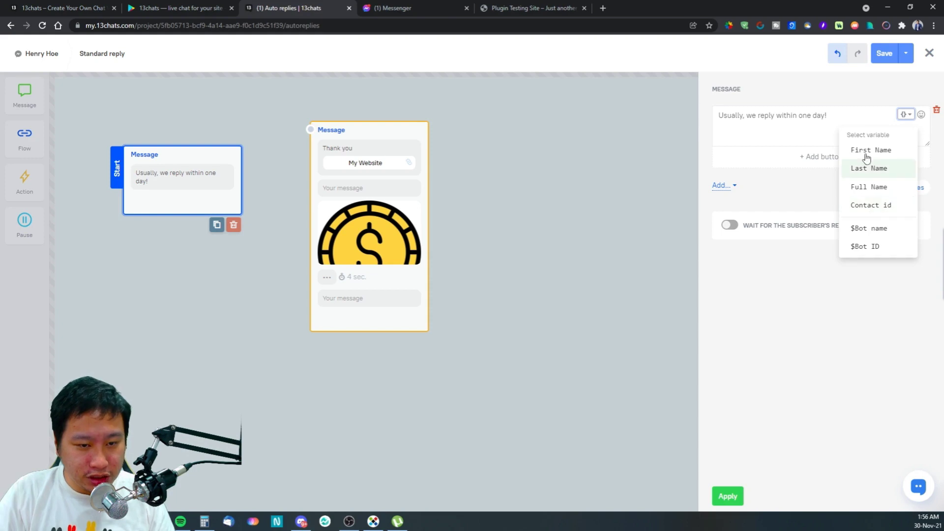
{"action": "left_click", "coordinate": [327, 282]}
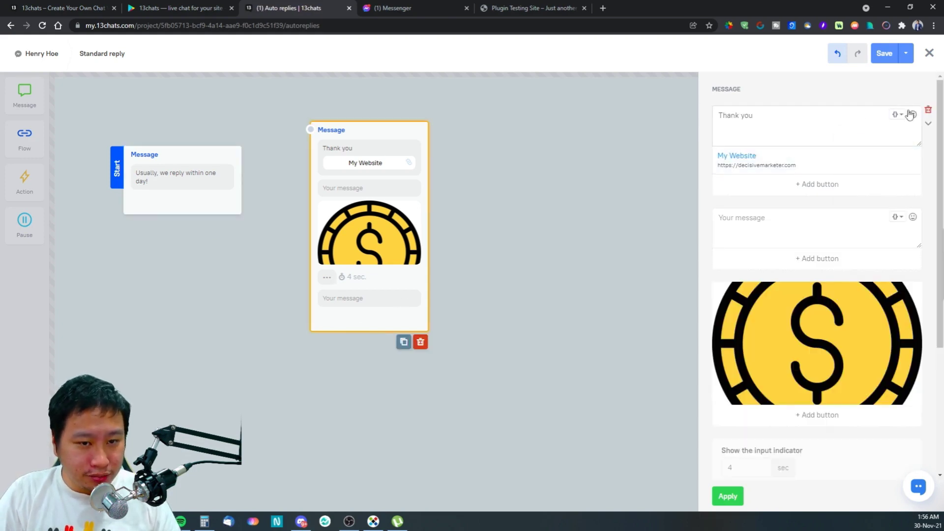
Step: Turn on waiting for the subscriber's response in the "Thank you" message to examine its options, then turn it back off
{"action": "scroll", "coordinate": [787, 394], "scroll_direction": "down", "scroll_amount": 4}
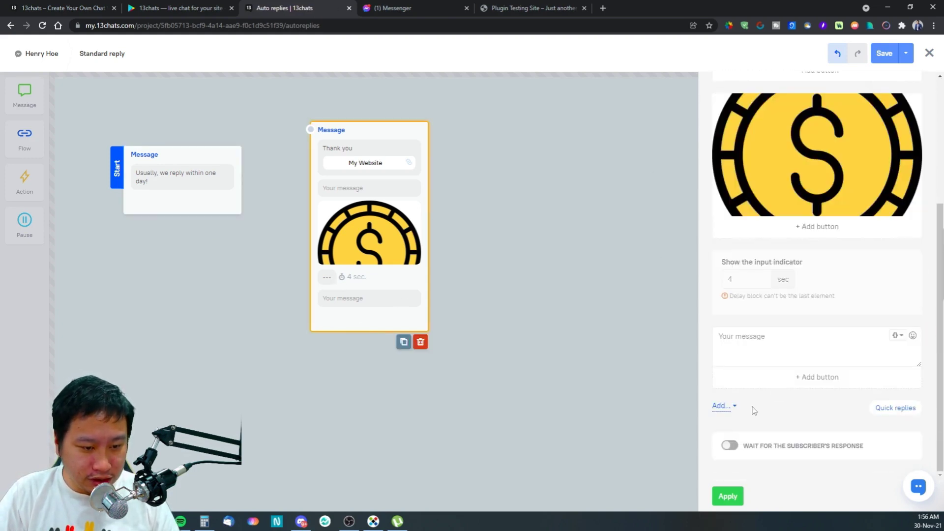
{"action": "left_click", "coordinate": [721, 447]}
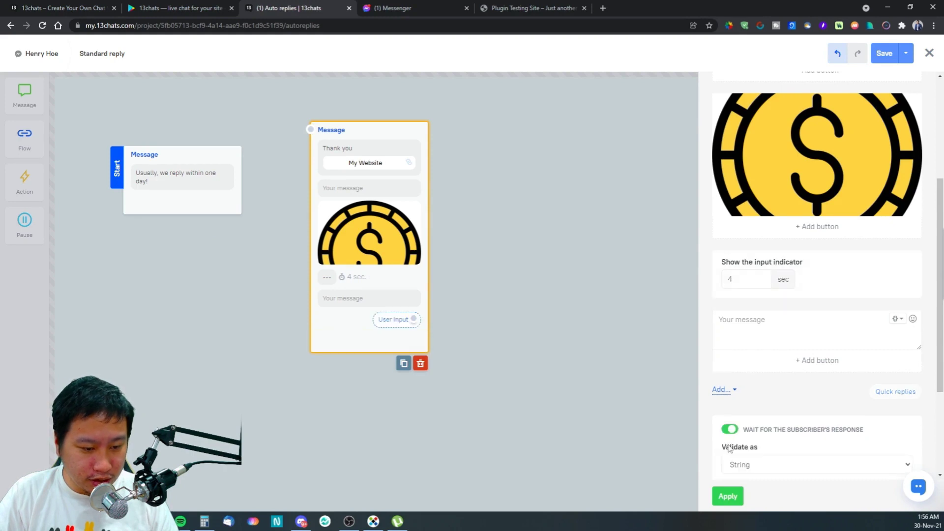
{"action": "scroll", "coordinate": [732, 440], "scroll_direction": "down", "scroll_amount": 3}
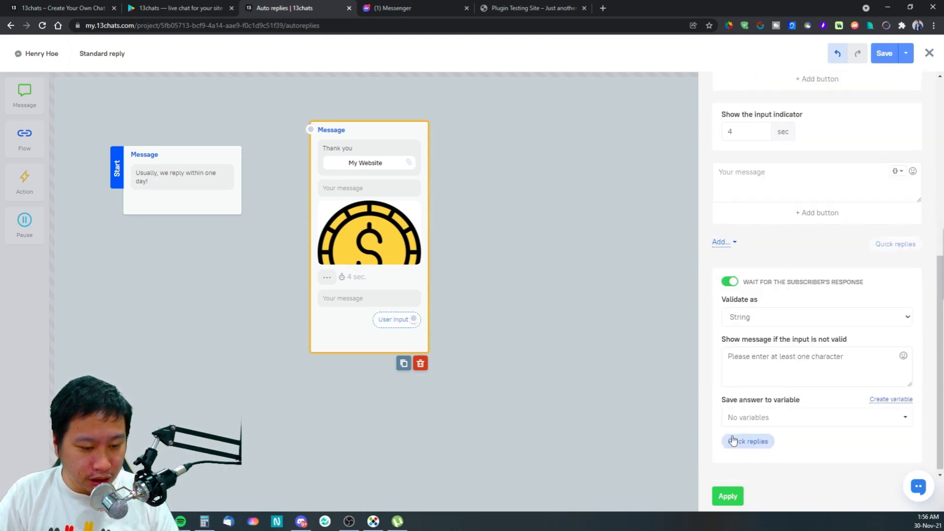
{"action": "left_click", "coordinate": [729, 282]}
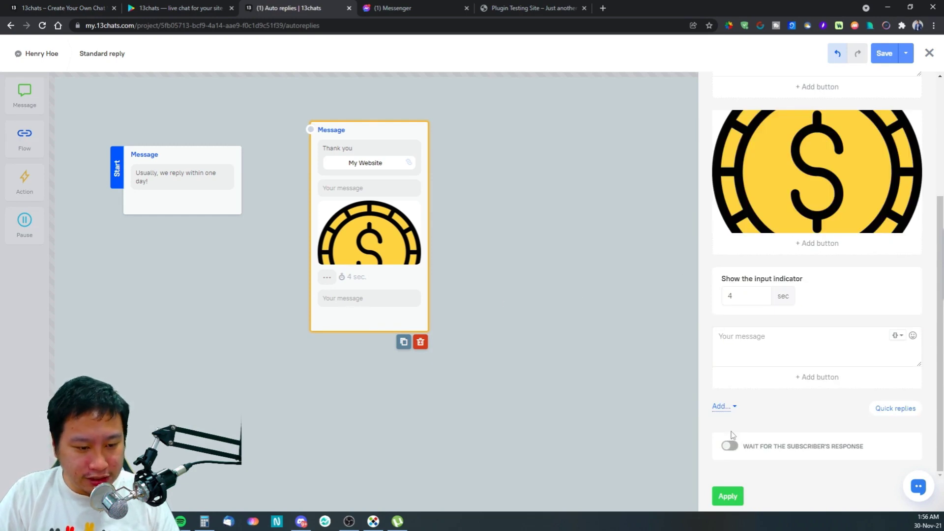
{"action": "left_click", "coordinate": [732, 448]}
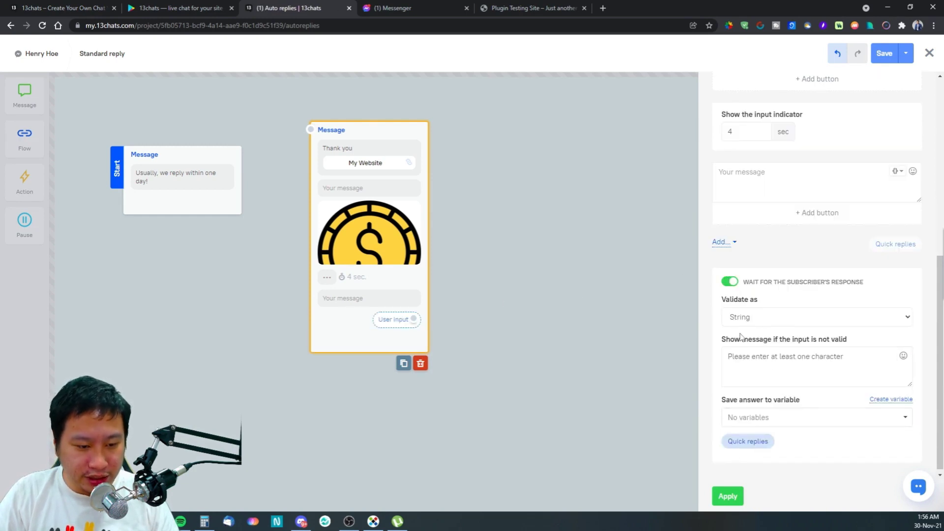
{"action": "left_click", "coordinate": [730, 282]}
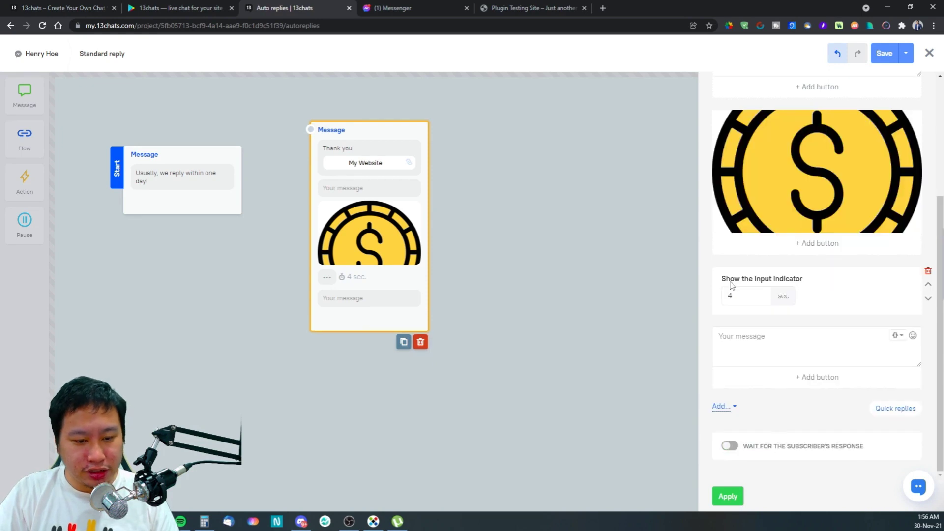
{"action": "left_click", "coordinate": [728, 447]}
{"action": "left_click", "coordinate": [731, 283]}
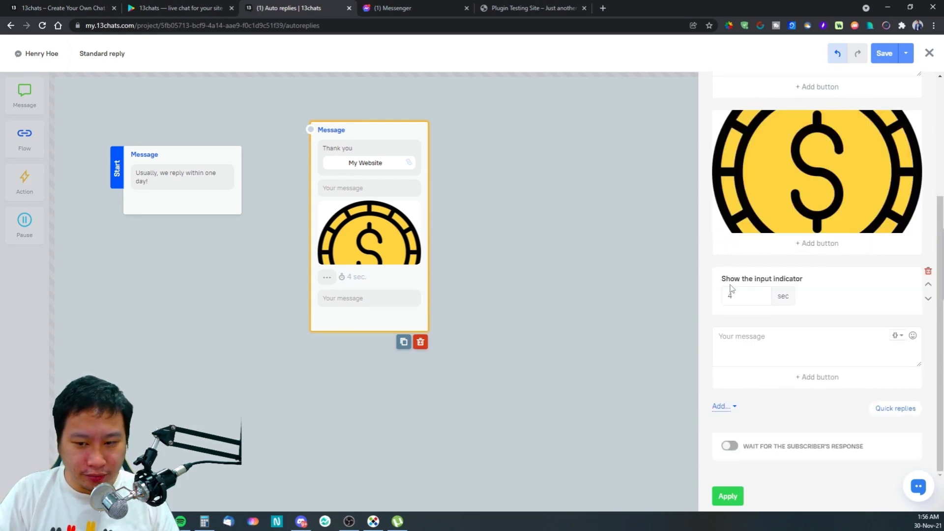
{"action": "left_click", "coordinate": [730, 447]}
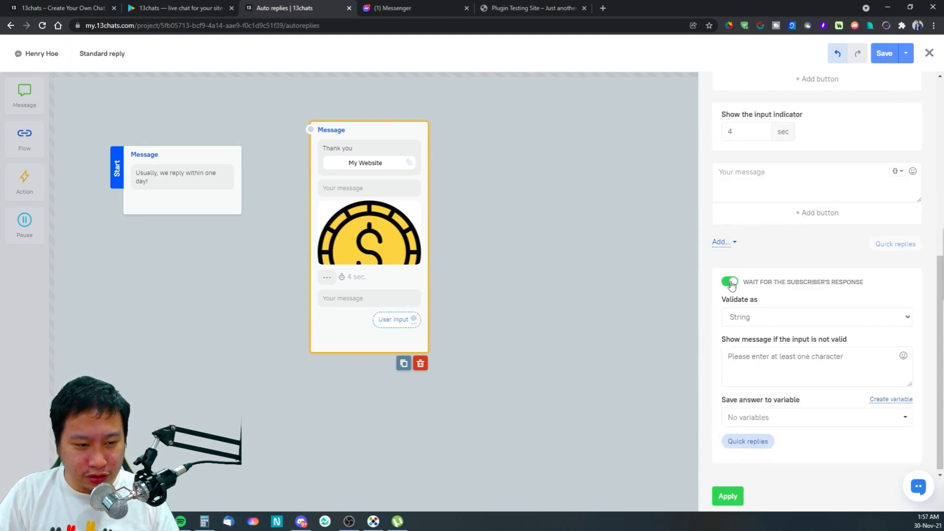
{"action": "left_click", "coordinate": [731, 283]}
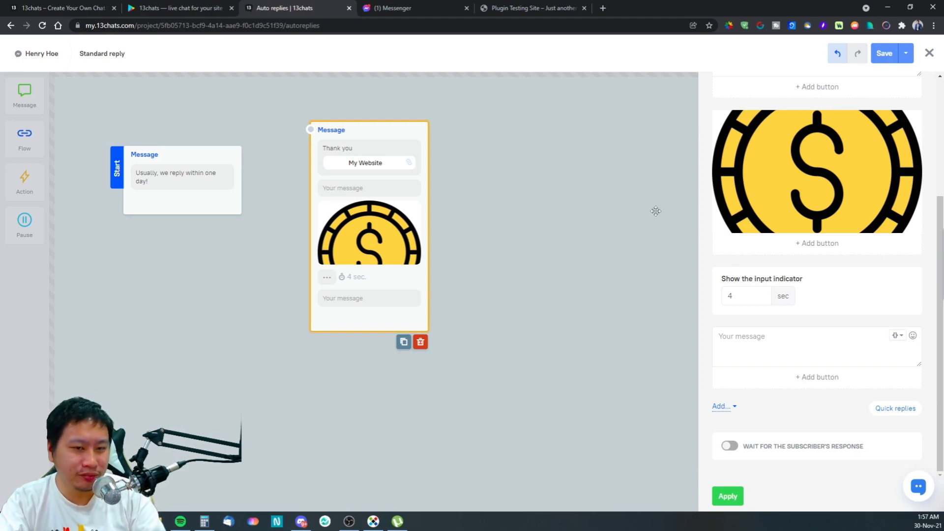
{"action": "scroll", "coordinate": [775, 202], "scroll_direction": "up", "scroll_amount": 3}
{"action": "scroll", "coordinate": [779, 432], "scroll_direction": "down", "scroll_amount": 2}
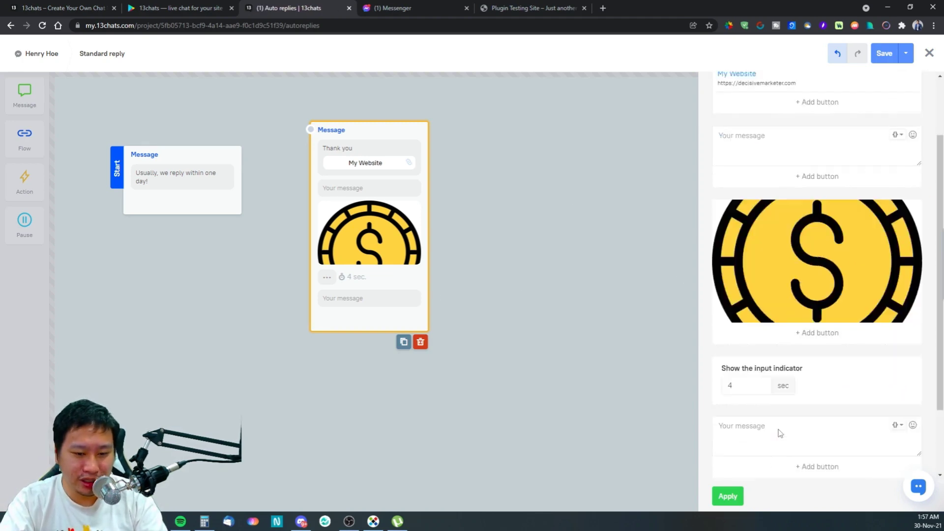
{"action": "scroll", "coordinate": [779, 432], "scroll_direction": "down", "scroll_amount": 2}
{"action": "scroll", "coordinate": [756, 322], "scroll_direction": "up", "scroll_amount": 4}
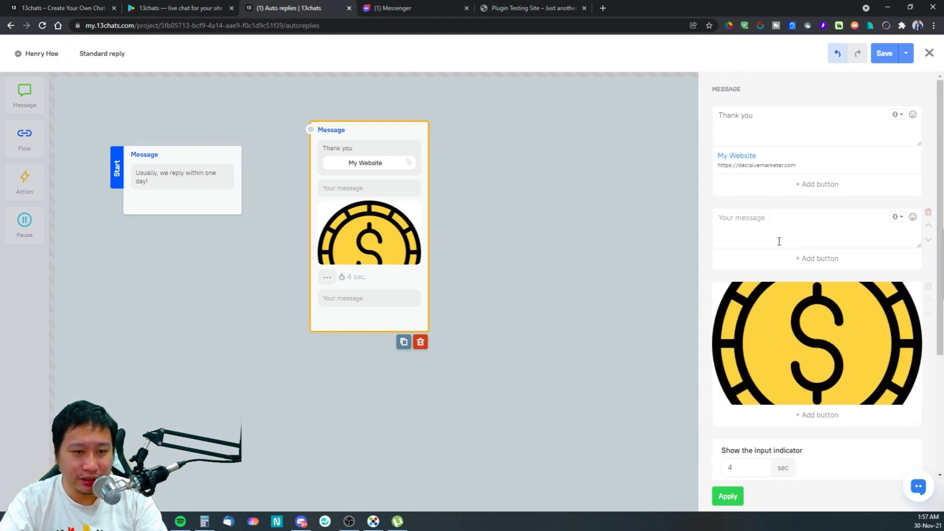
Step: Move the Start message slightly down and farther away from the "Thank you" message block
{"action": "left_click", "coordinate": [311, 131]}
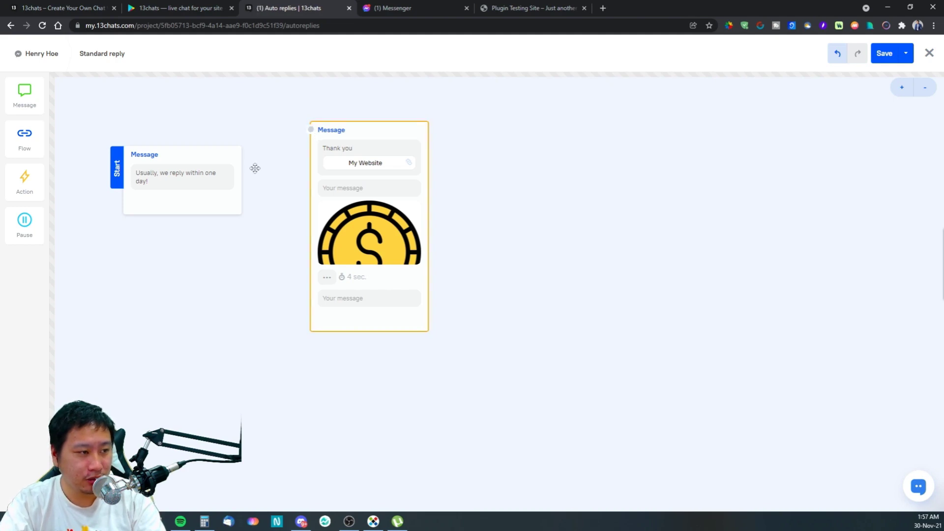
{"action": "left_click", "coordinate": [230, 159]}
{"action": "left_click_drag", "start_coordinate": [230, 159], "coordinate": [168, 185]}
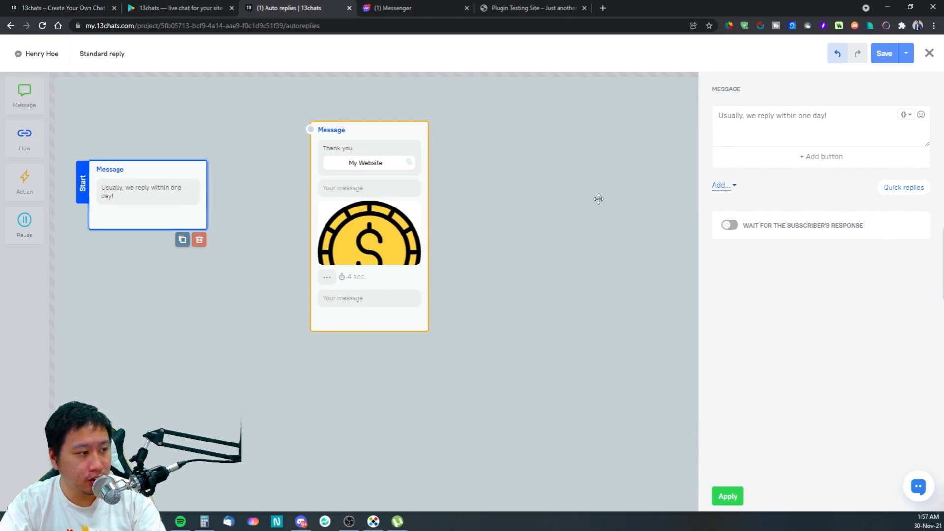
{"action": "left_click", "coordinate": [598, 199]}
Step: Add a Flow block to the right of the "Thank you" message, then delete it
{"action": "left_click_drag", "start_coordinate": [25, 140], "coordinate": [476, 192]}
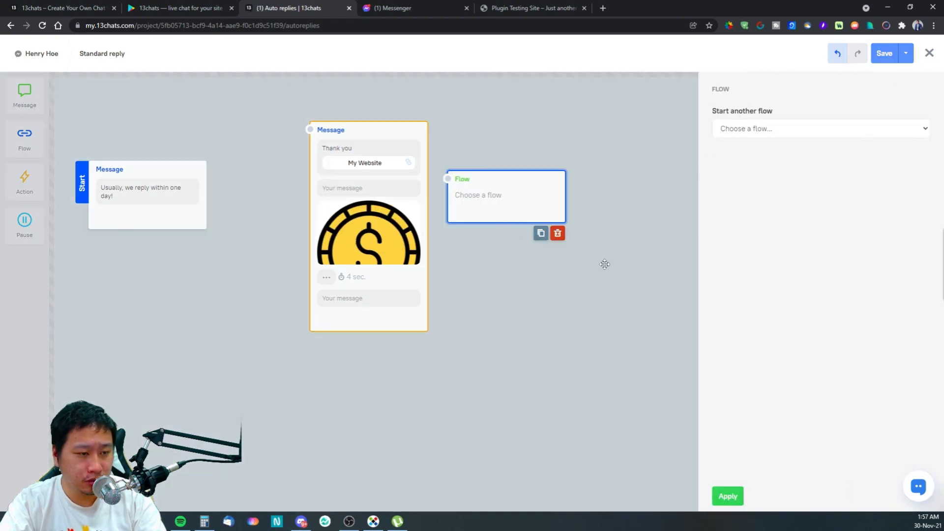
{"action": "left_click", "coordinate": [557, 233]}
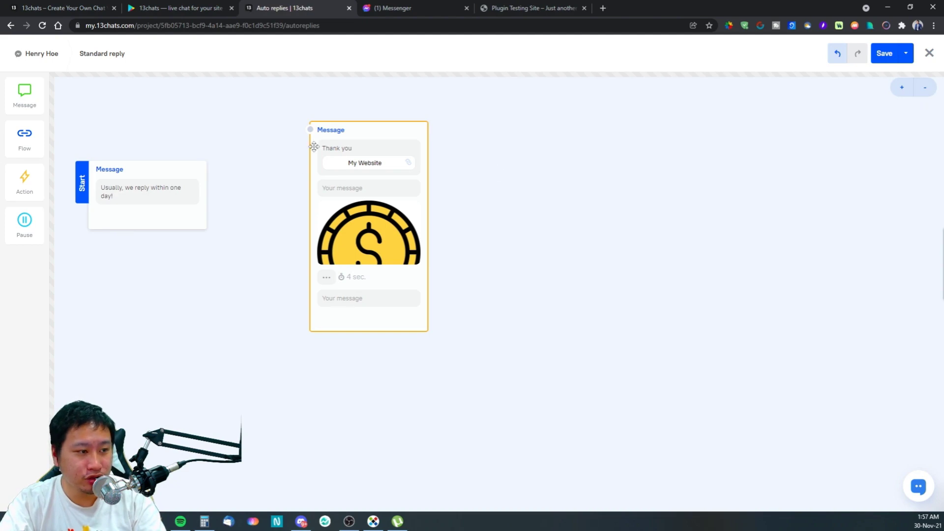
Step: Examine the element types and the quick reply option available for the "Thank you" message
{"action": "left_click", "coordinate": [431, 253]}
{"action": "scroll", "coordinate": [821, 442], "scroll_direction": "down", "scroll_amount": 3}
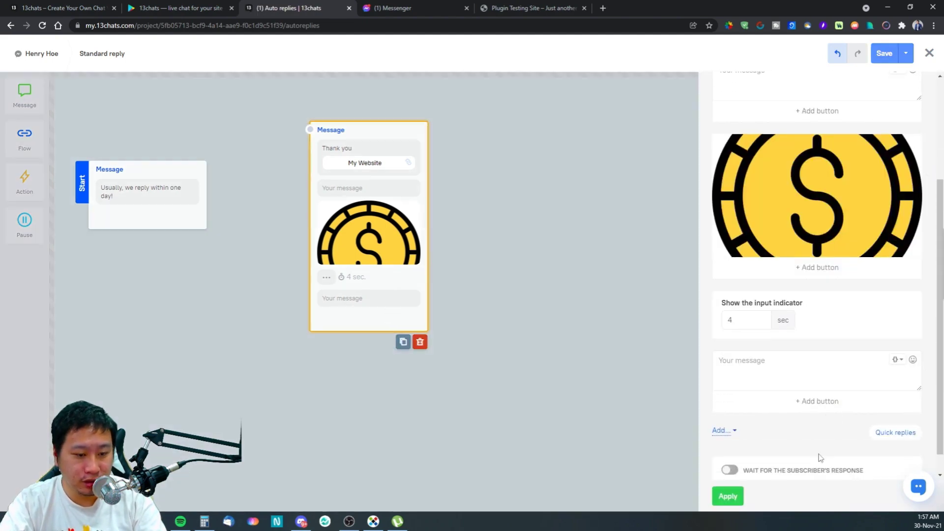
{"action": "left_click", "coordinate": [721, 407]}
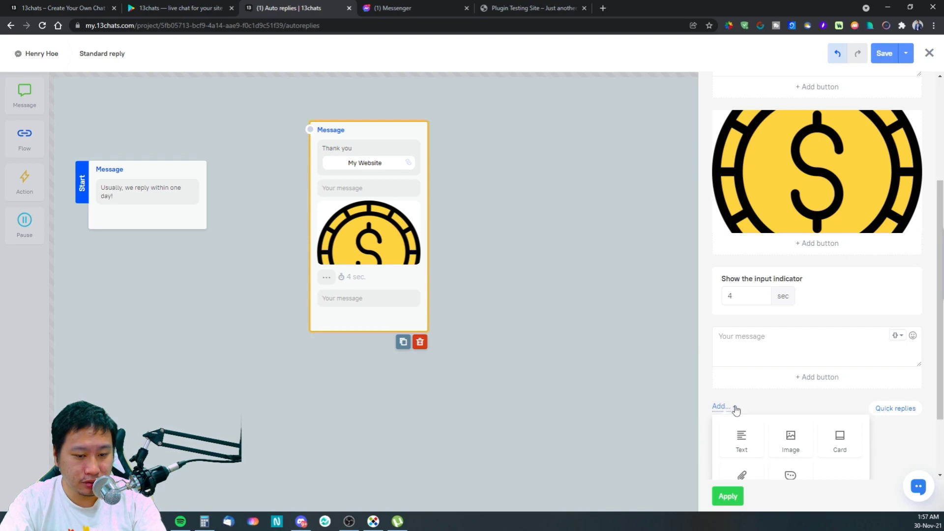
{"action": "left_click", "coordinate": [734, 407]}
{"action": "left_click", "coordinate": [892, 408]}
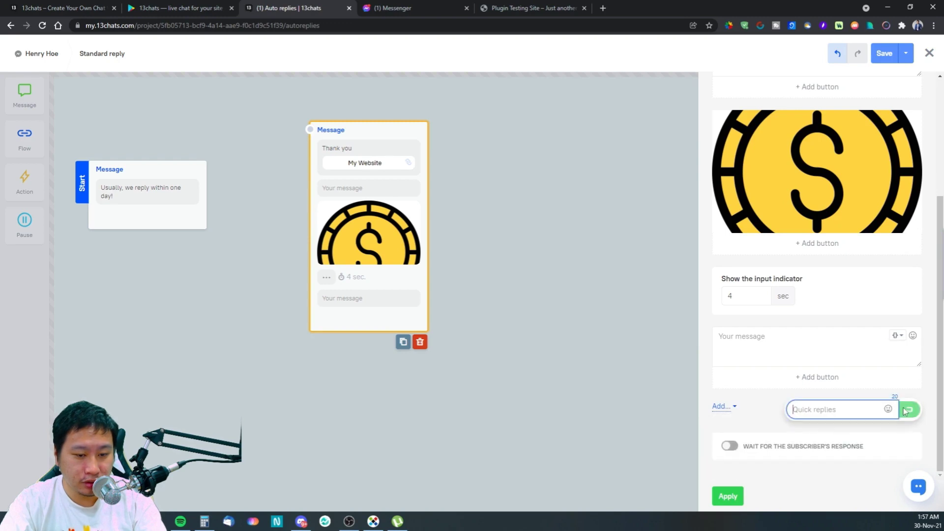
{"action": "left_click", "coordinate": [762, 415]}
{"action": "scroll", "coordinate": [804, 276], "scroll_direction": "up", "scroll_amount": 5}
{"action": "left_click", "coordinate": [604, 196]}
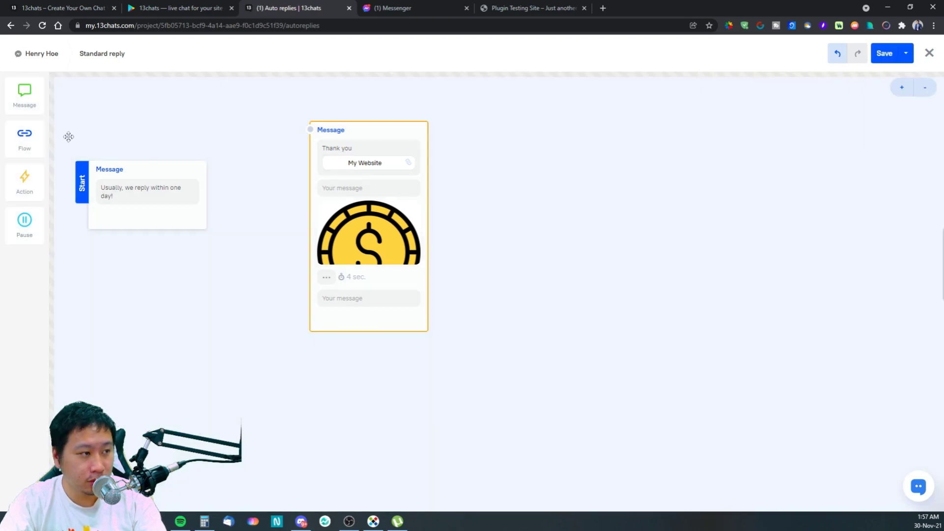
Step: Add an Action block to the right of the "Thank you" message and set it to Open the chat
{"action": "left_click_drag", "start_coordinate": [25, 181], "coordinate": [517, 227]}
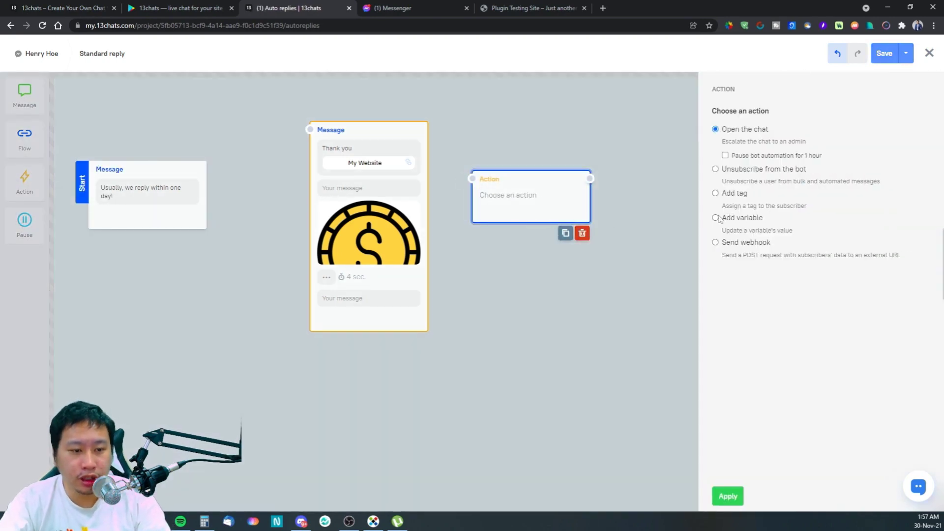
{"action": "left_click", "coordinate": [716, 243]}
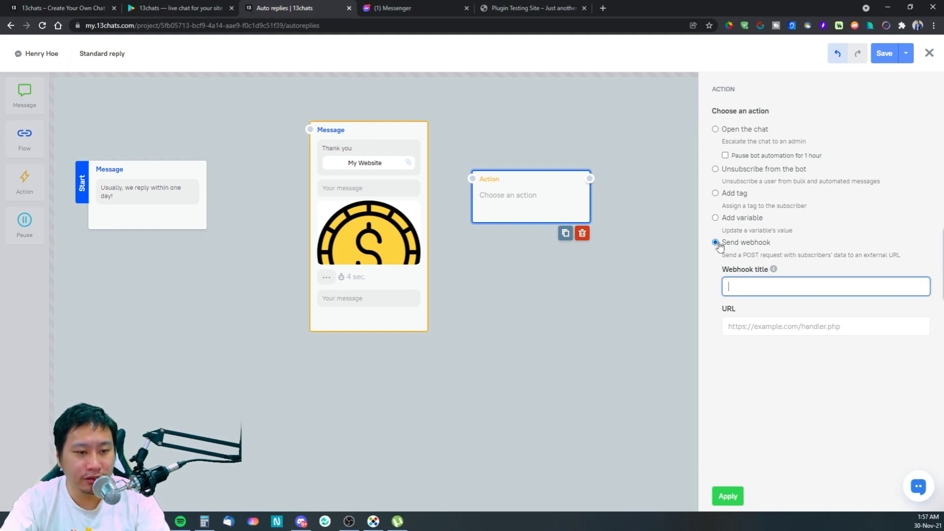
{"action": "left_click", "coordinate": [716, 130]}
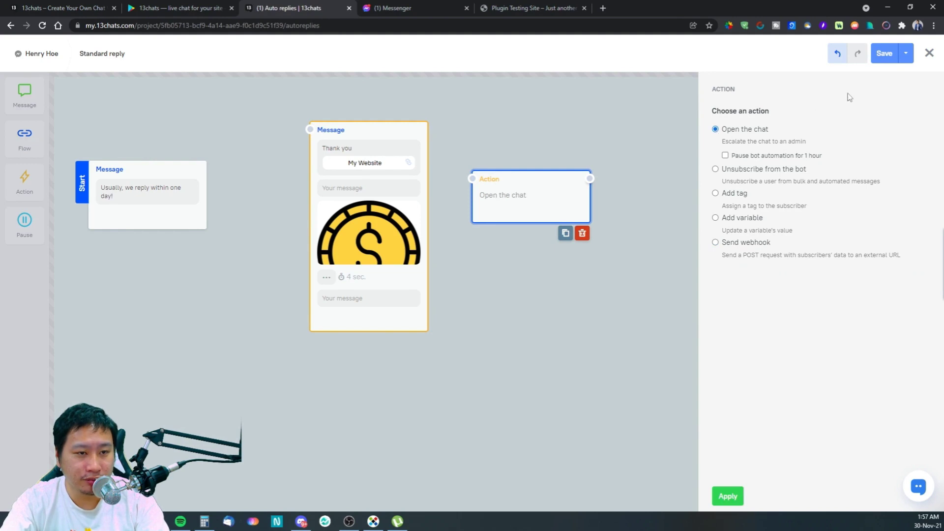
{"action": "left_click", "coordinate": [623, 326]}
{"action": "left_click", "coordinate": [393, 8]}
{"action": "left_click", "coordinate": [336, 11]}
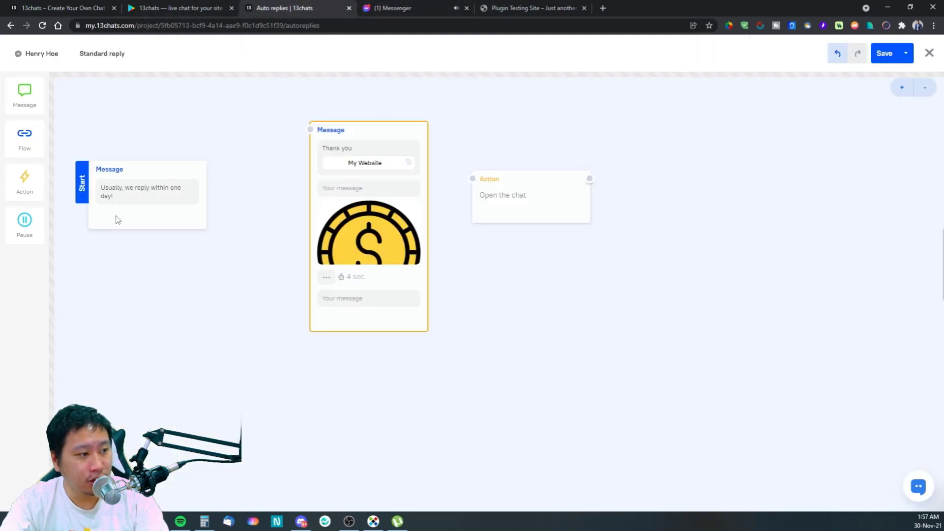
Step: Add a Pause block below the Action block, then delete it
{"action": "left_click_drag", "start_coordinate": [23, 235], "coordinate": [572, 302]}
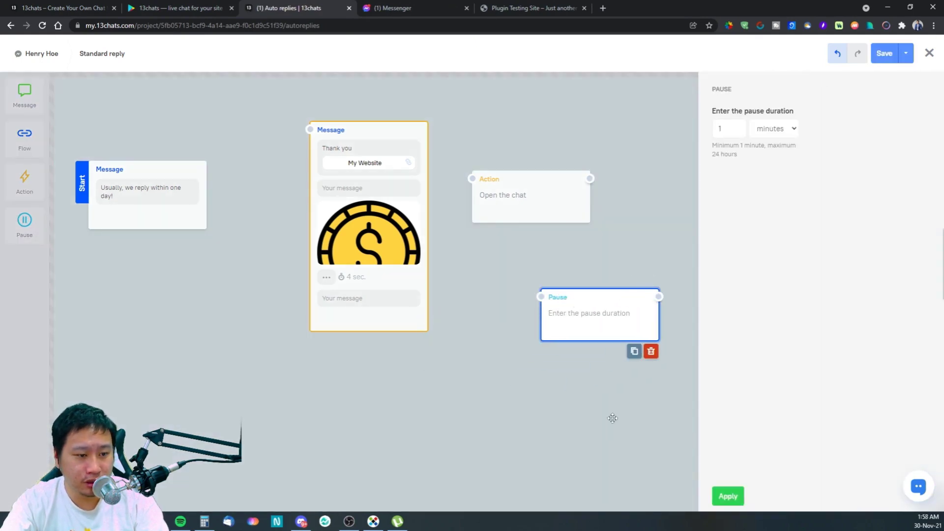
{"action": "left_click", "coordinate": [648, 350]}
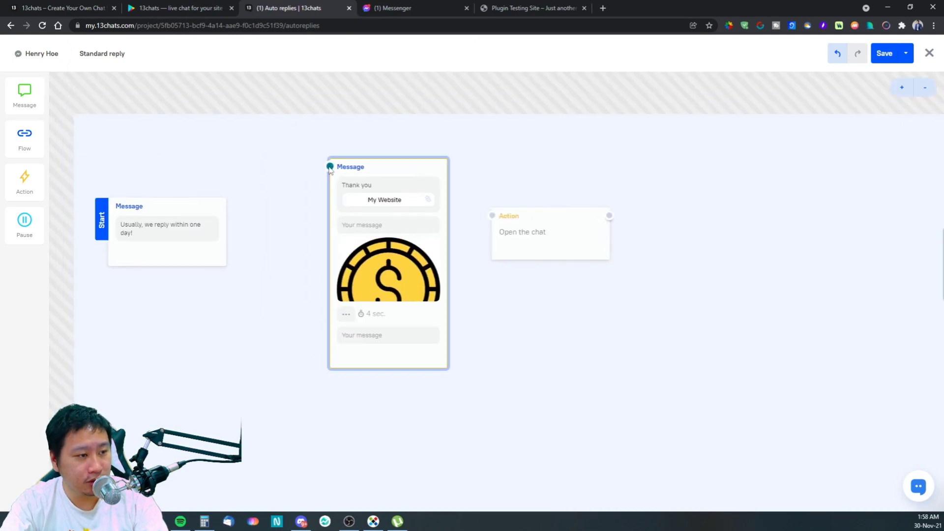
Step: Examine the settings of the Start message and of the "Thank you" message block
{"action": "left_click", "coordinate": [185, 223]}
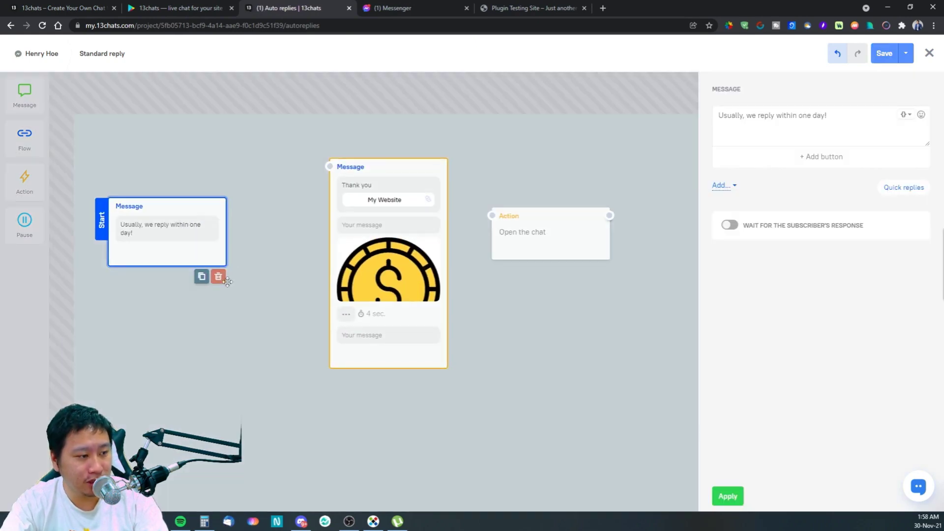
{"action": "left_click", "coordinate": [217, 267]}
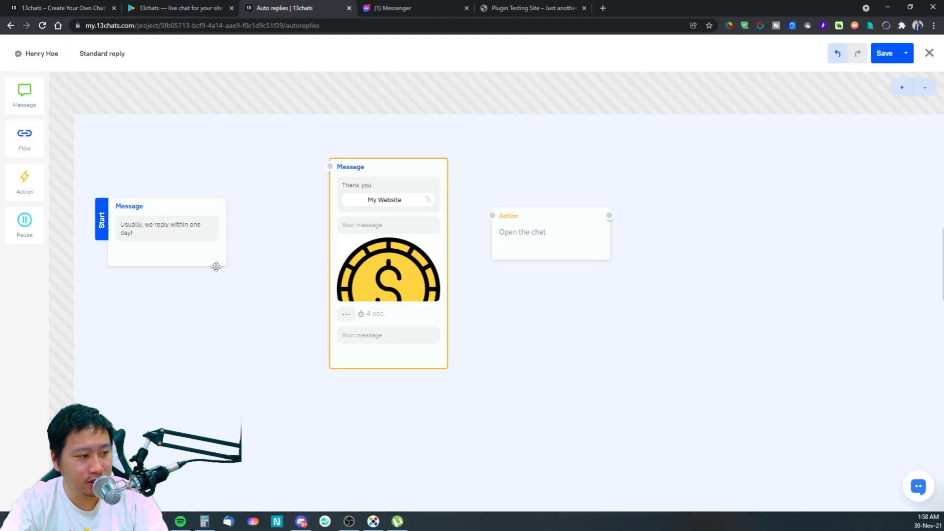
{"action": "left_click", "coordinate": [152, 228]}
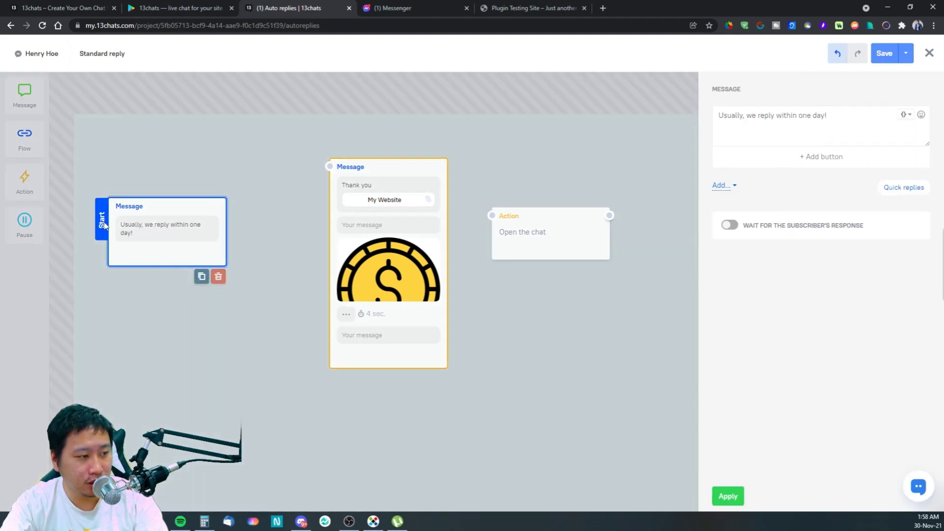
{"action": "left_click", "coordinate": [212, 183]}
{"action": "left_click", "coordinate": [367, 183]}
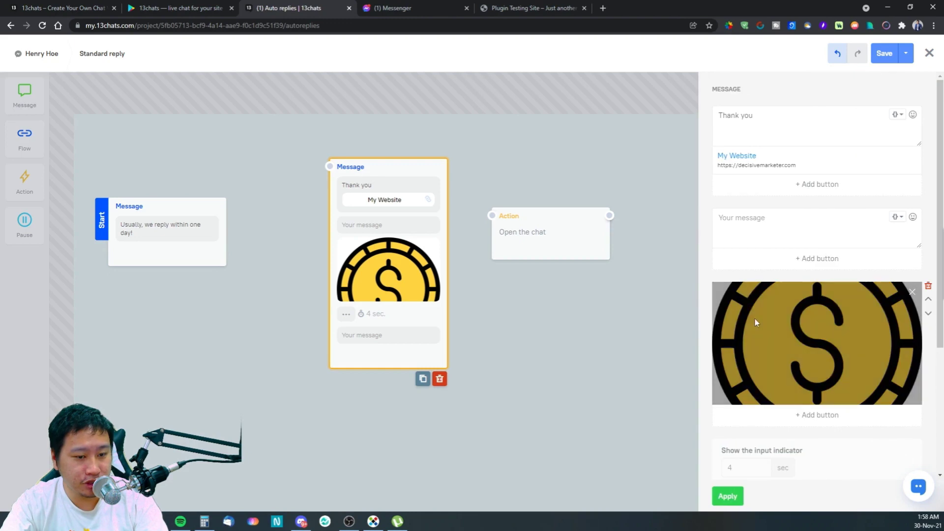
{"action": "scroll", "coordinate": [825, 397], "scroll_direction": "down", "scroll_amount": 4}
{"action": "scroll", "coordinate": [824, 397], "scroll_direction": "up", "scroll_amount": 3}
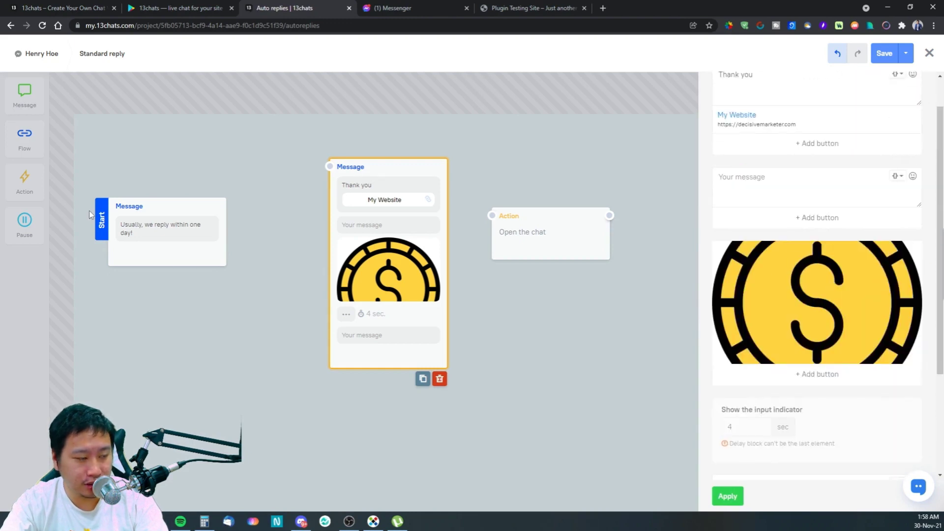
Step: Try to delete the Start message block
{"action": "left_click", "coordinate": [103, 221]}
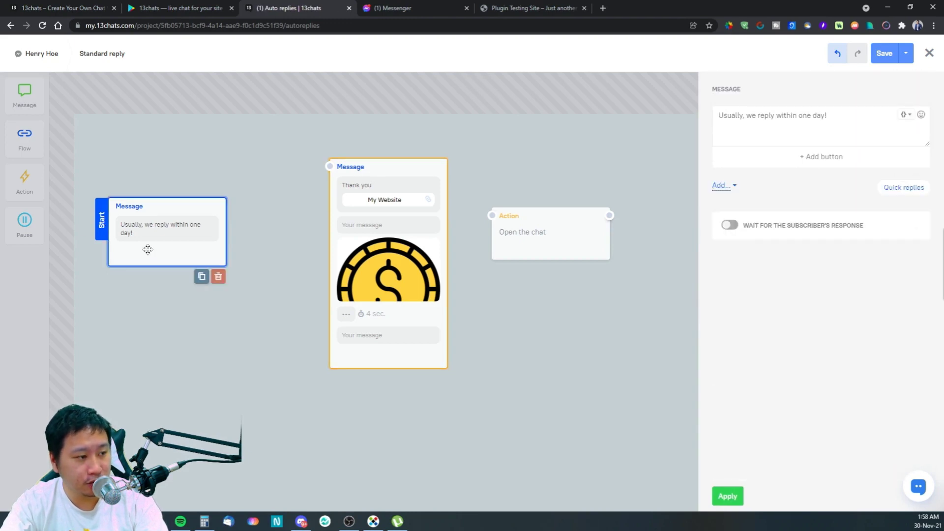
{"action": "right_click", "coordinate": [118, 230]}
{"action": "left_click", "coordinate": [119, 211]}
{"action": "left_click", "coordinate": [121, 208]}
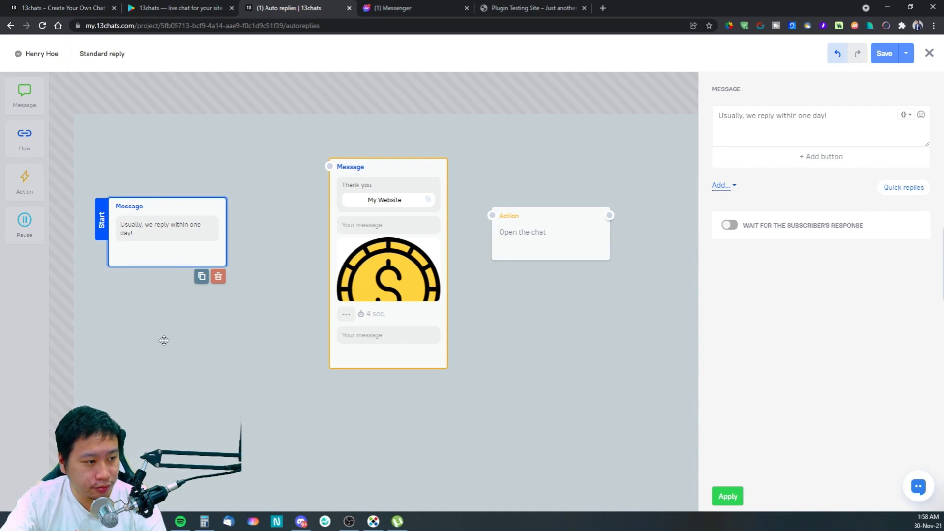
{"action": "left_click", "coordinate": [219, 278]}
{"action": "left_click", "coordinate": [154, 220]}
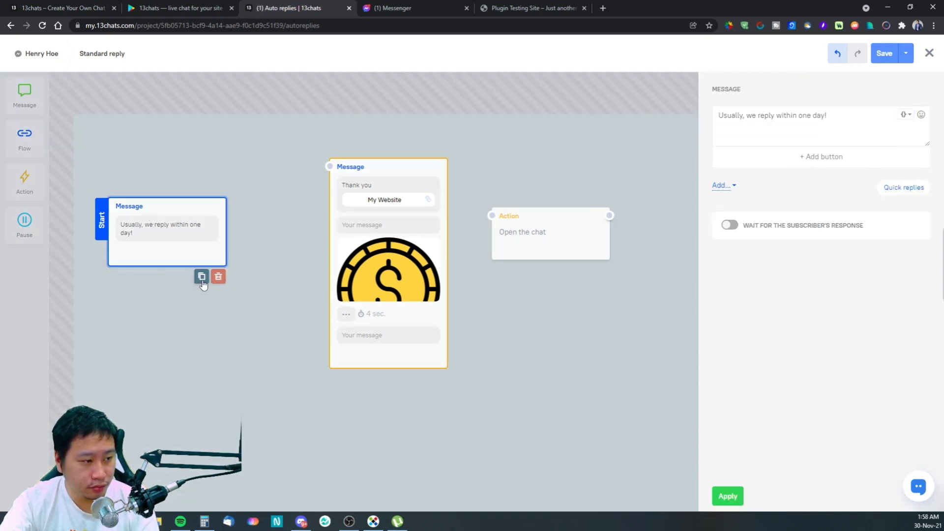
Step: Duplicate the Start message, move the overlapping "Thank you" message below the Action block, and delete the duplicate
{"action": "left_click", "coordinate": [202, 276]}
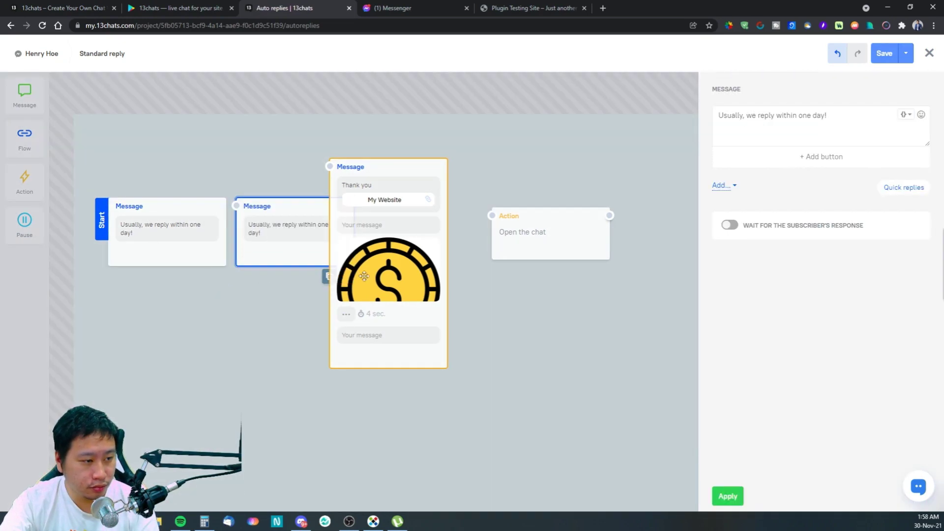
{"action": "left_click_drag", "start_coordinate": [370, 177], "coordinate": [463, 330]}
{"action": "left_click", "coordinate": [347, 276]}
Step: Try again to delete the Start message, then duplicate it and delete the copy
{"action": "left_click", "coordinate": [191, 245]}
{"action": "left_click", "coordinate": [218, 277]}
{"action": "left_click", "coordinate": [192, 246]}
{"action": "left_click", "coordinate": [201, 276]}
{"action": "left_click", "coordinate": [346, 276]}
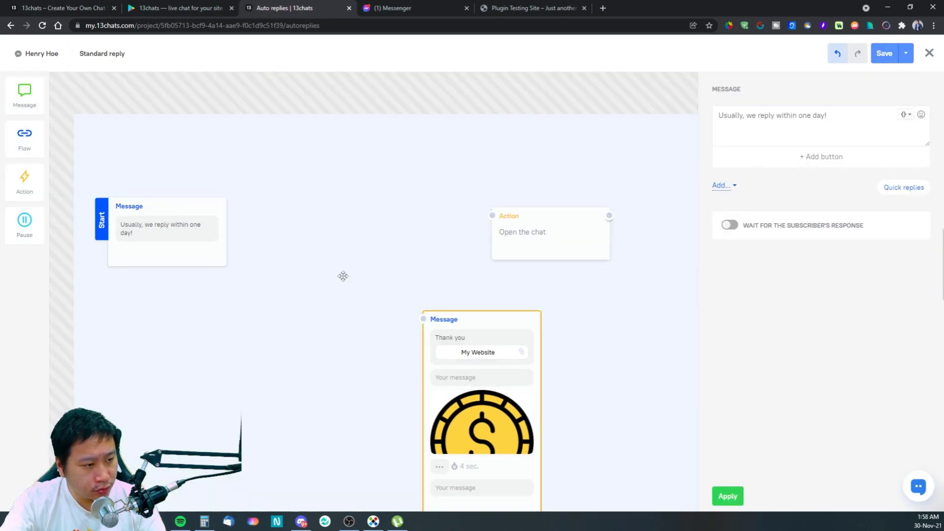
Step: Move the "Thank you" message between the Start message and the Action block, and try to draw a connection from the Action block
{"action": "left_click_drag", "start_coordinate": [427, 339], "coordinate": [307, 238]}
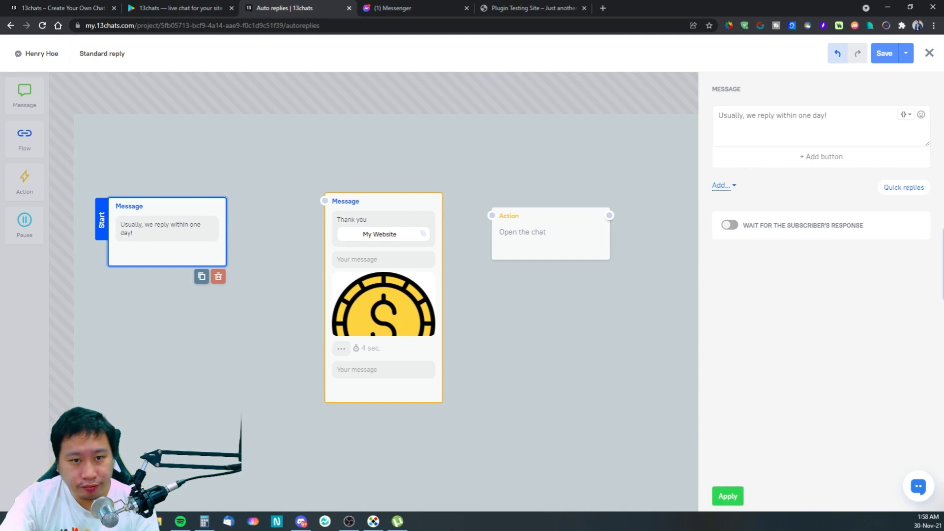
{"action": "left_click", "coordinate": [511, 310]}
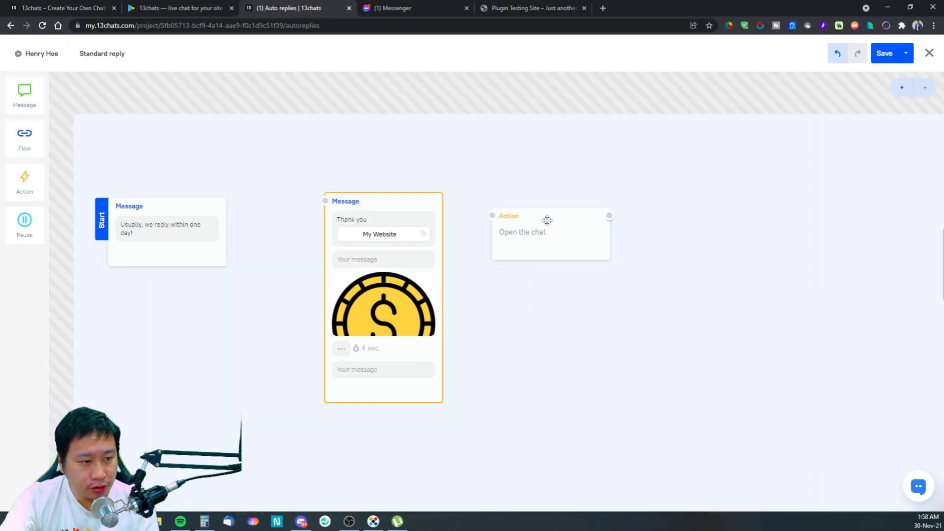
{"action": "left_click_drag", "start_coordinate": [609, 216], "coordinate": [773, 226]}
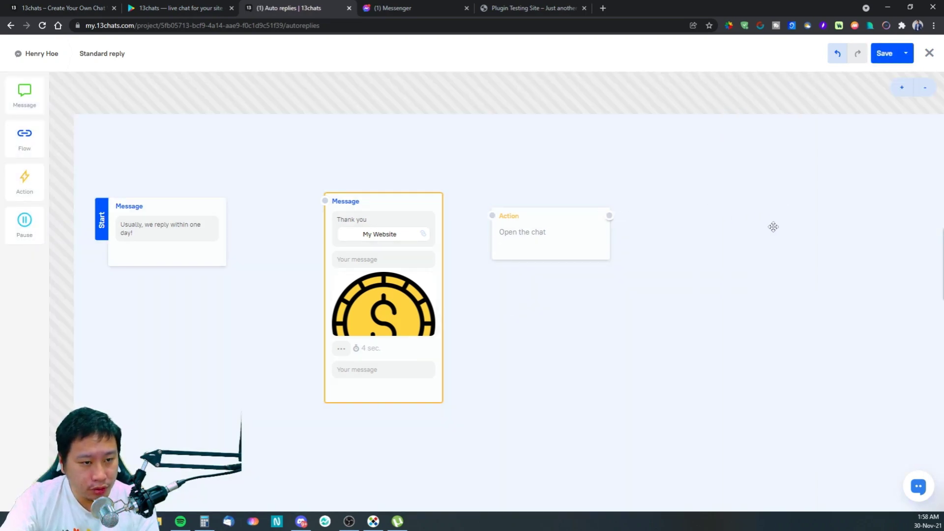
Step: Add a button named "Test" to the Start message and connect it to the "Thank you" message block
{"action": "left_click", "coordinate": [213, 241]}
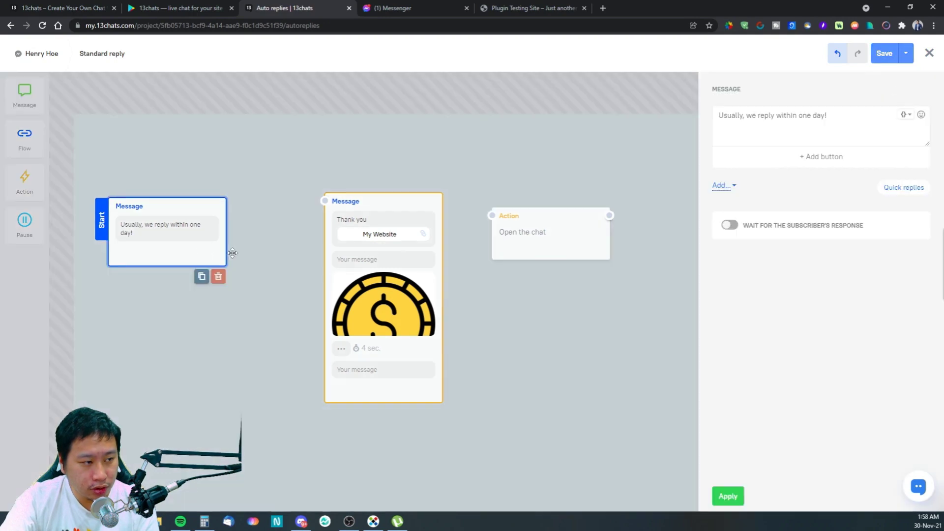
{"action": "left_click", "coordinate": [807, 166]}
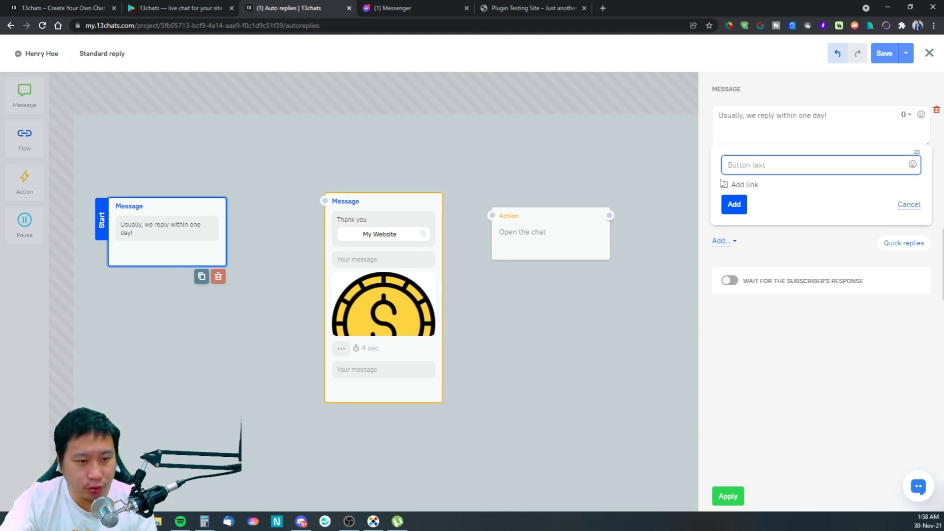
{"action": "type", "text": "Test"}
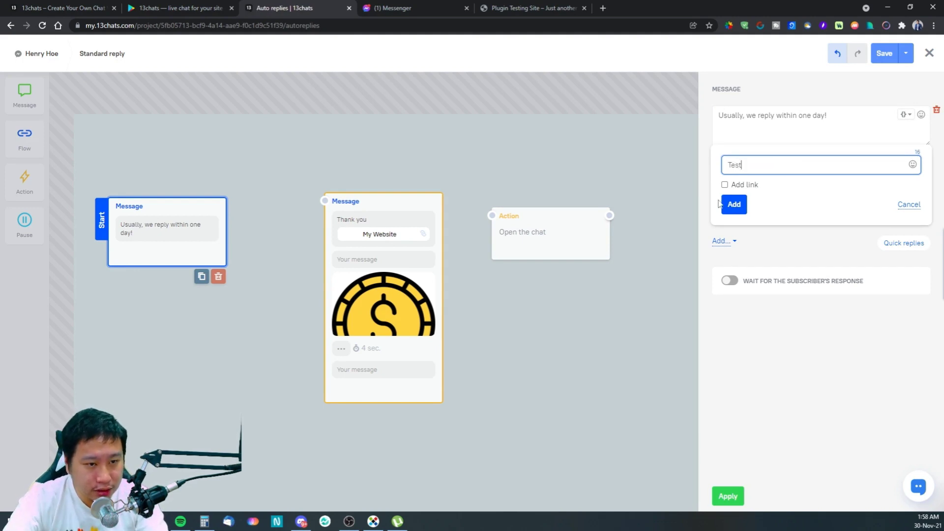
{"action": "left_click", "coordinate": [735, 202]}
{"action": "left_click", "coordinate": [255, 302]}
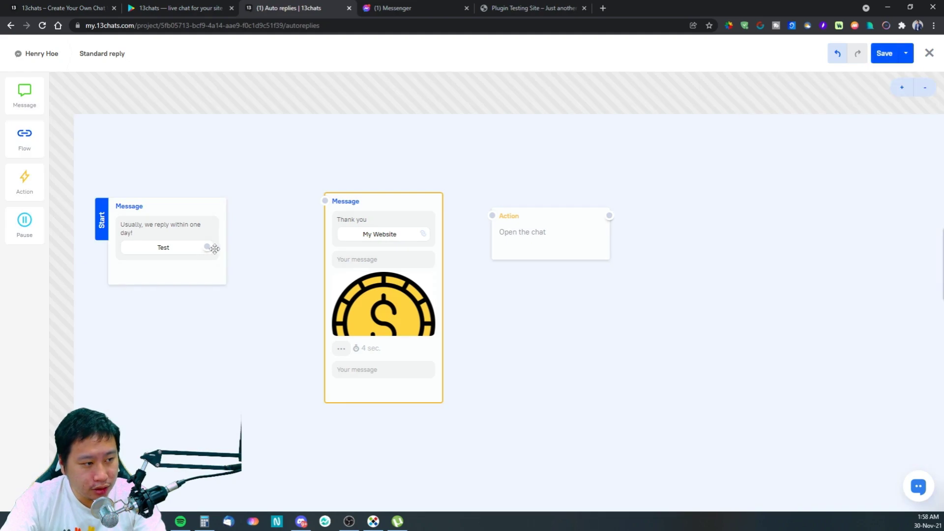
{"action": "left_click_drag", "start_coordinate": [227, 255], "coordinate": [352, 144]}
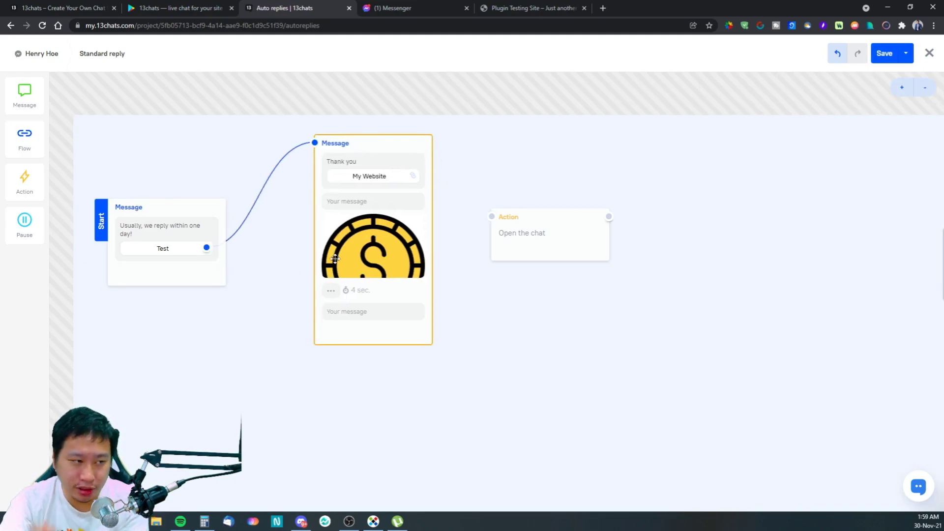
Step: Close the Messenger browser tab and move the "Thank you" message block slightly closer to the Start message
{"action": "left_click", "coordinate": [213, 284]}
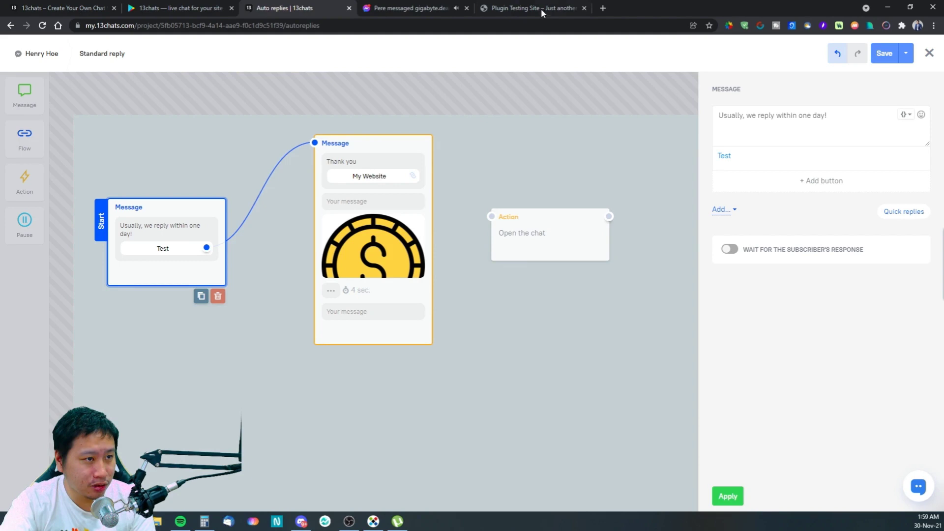
{"action": "left_click", "coordinate": [467, 8]}
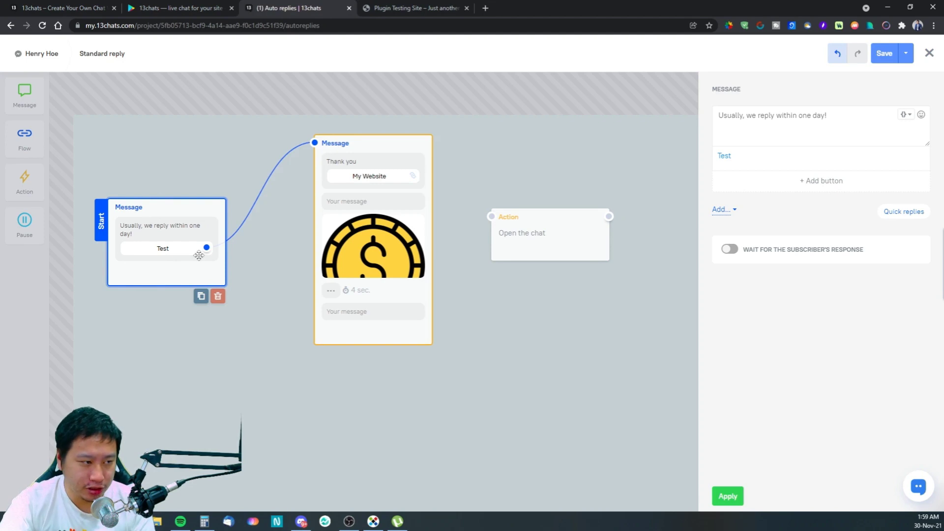
{"action": "left_click_drag", "start_coordinate": [383, 150], "coordinate": [372, 160]}
Step: Add a button named "tetst" to the last empty message of the "Thank you" block
{"action": "left_click", "coordinate": [379, 324]}
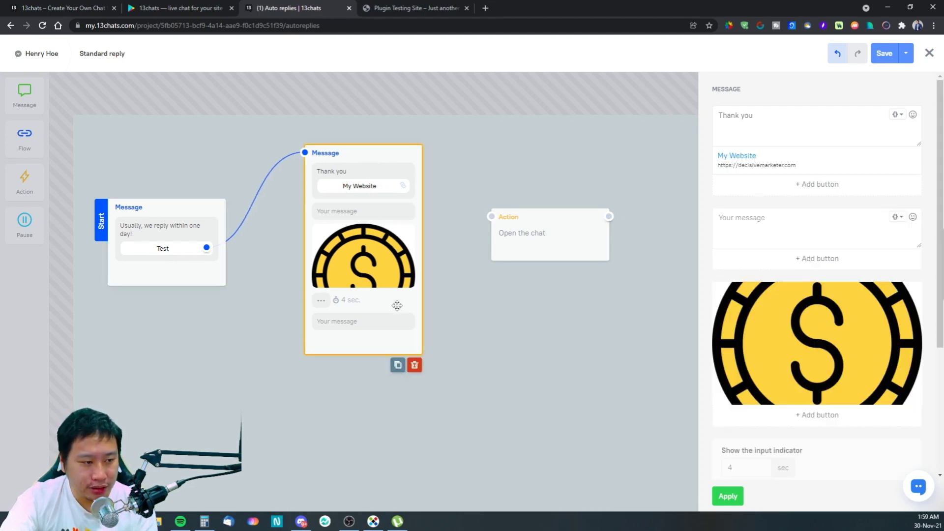
{"action": "left_click_drag", "start_coordinate": [403, 185], "coordinate": [384, 176]}
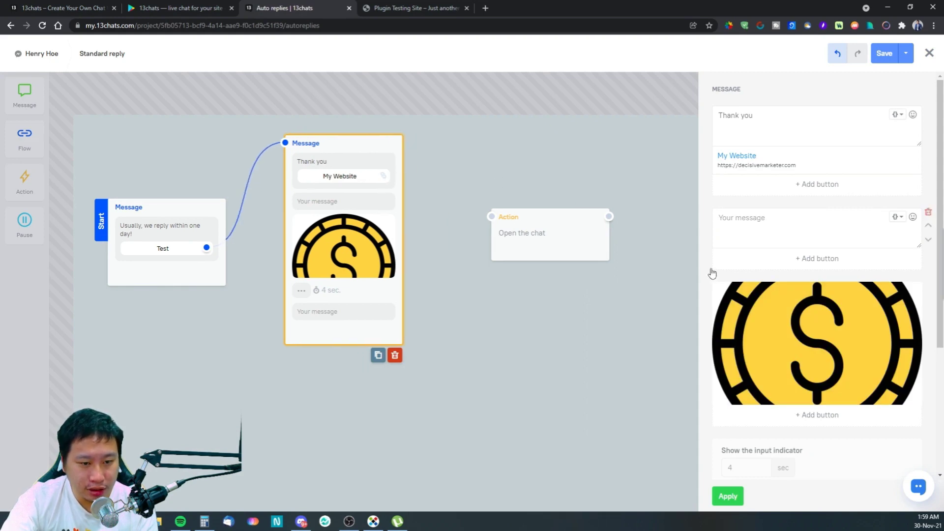
{"action": "scroll", "coordinate": [774, 429], "scroll_direction": "down", "scroll_amount": 4}
{"action": "left_click", "coordinate": [806, 379]}
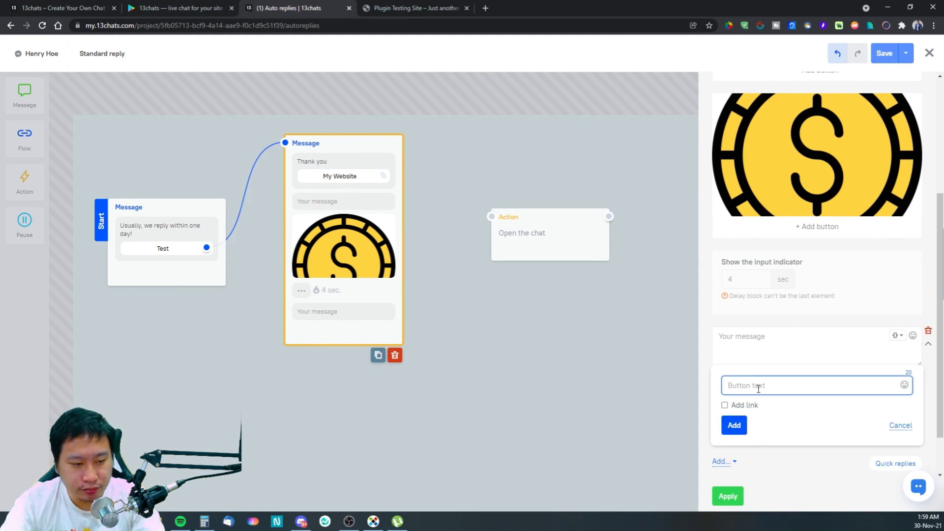
{"action": "left_click", "coordinate": [734, 424]}
Step: Connect the "tetst" button to the Action block and space the "Thank you" and Action blocks farther apart
{"action": "left_click_drag", "start_coordinate": [403, 335], "coordinate": [491, 217]}
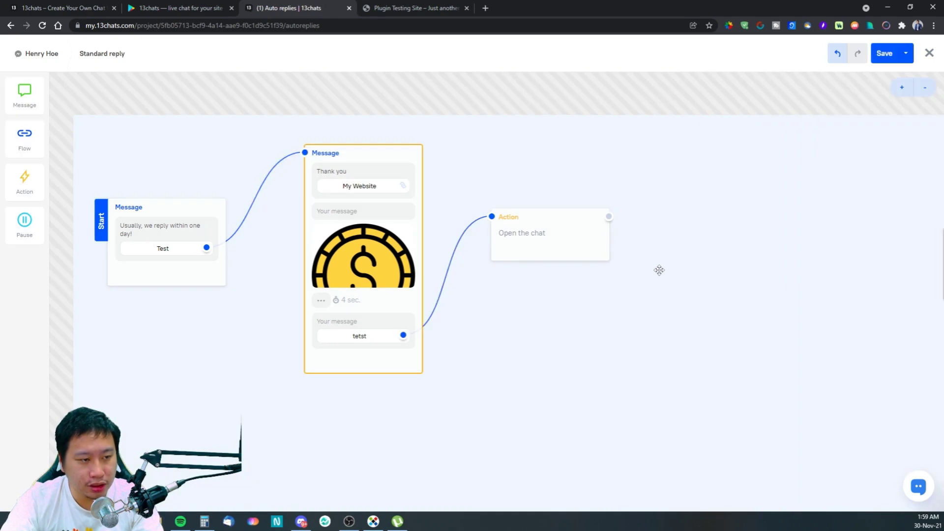
{"action": "left_click_drag", "start_coordinate": [559, 244], "coordinate": [649, 211]}
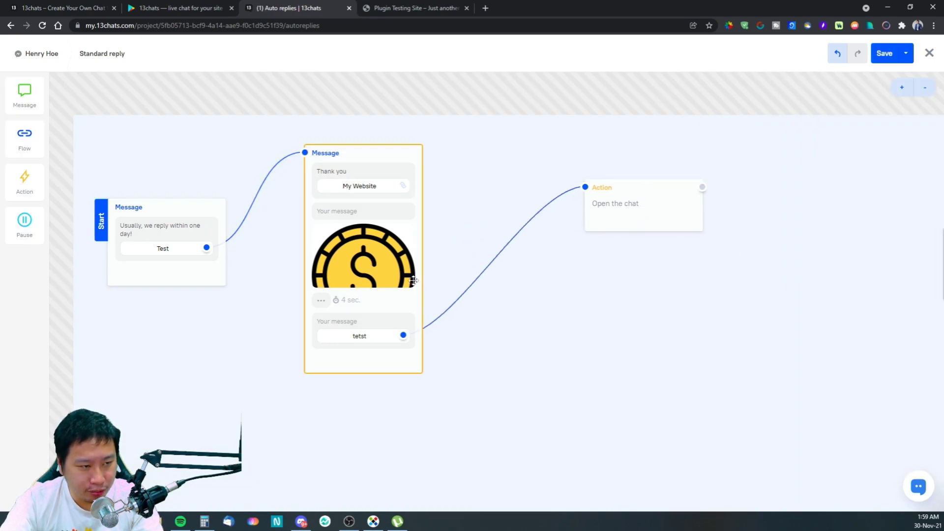
{"action": "left_click_drag", "start_coordinate": [414, 280], "coordinate": [441, 282]}
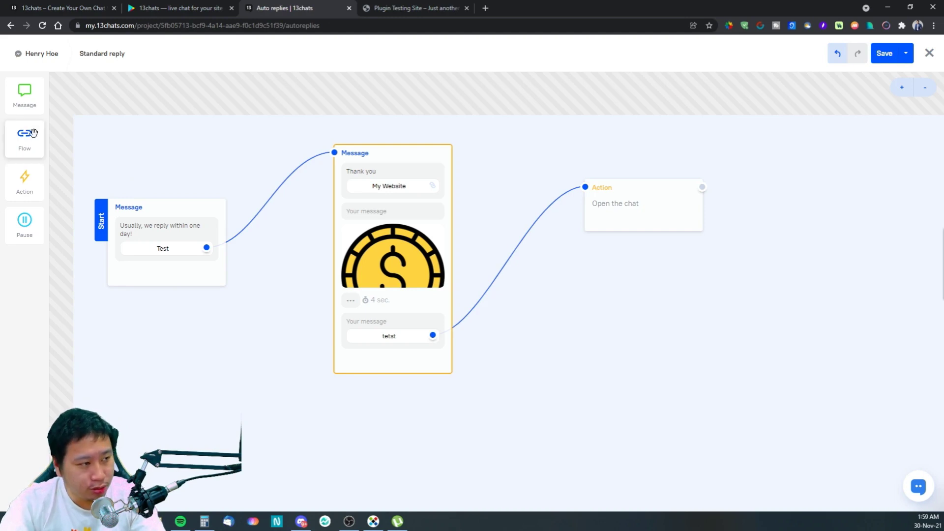
Step: Place a Flow block below the Action block, check its flow choices, and delete the block
{"action": "left_click_drag", "start_coordinate": [26, 147], "coordinate": [623, 305]}
{"action": "left_click", "coordinate": [784, 131]}
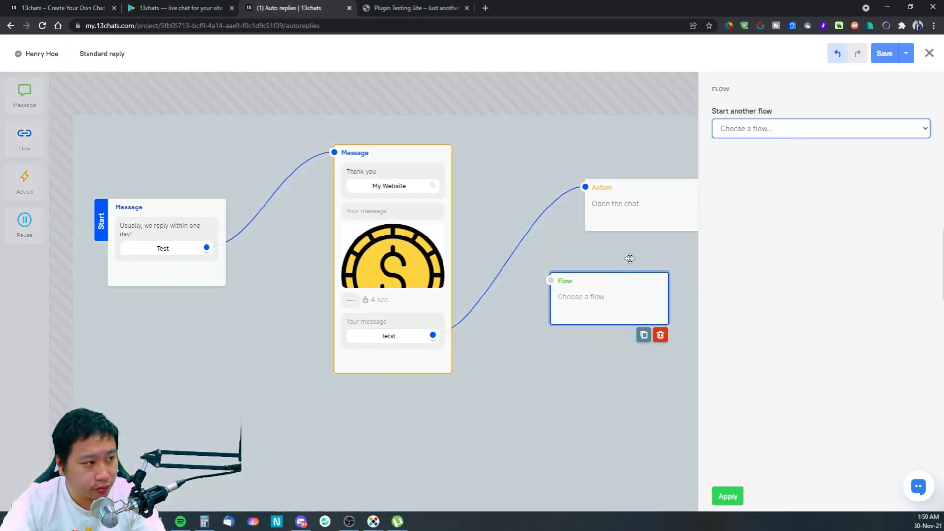
{"action": "left_click", "coordinate": [660, 335]}
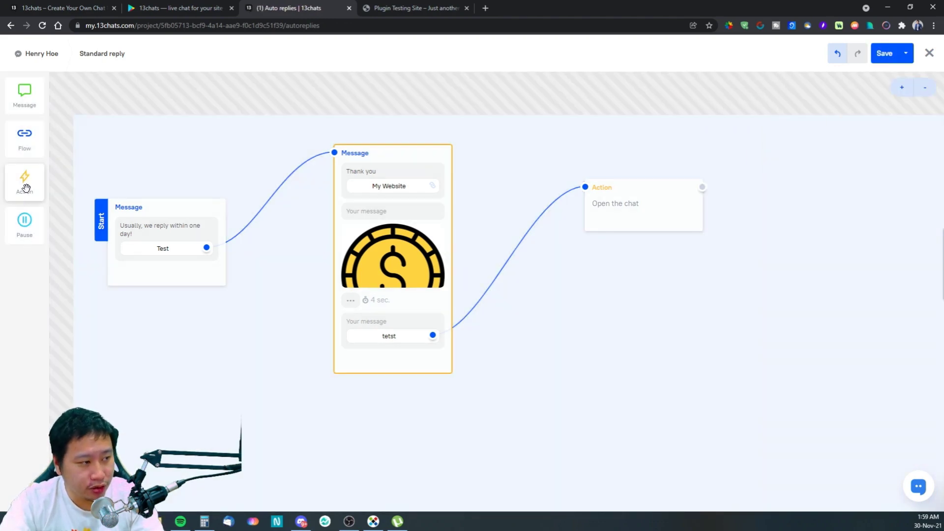
Step: Examine the Action block's Add tag and Add variable options, then reselect Open the chat and apply it
{"action": "left_click", "coordinate": [610, 209]}
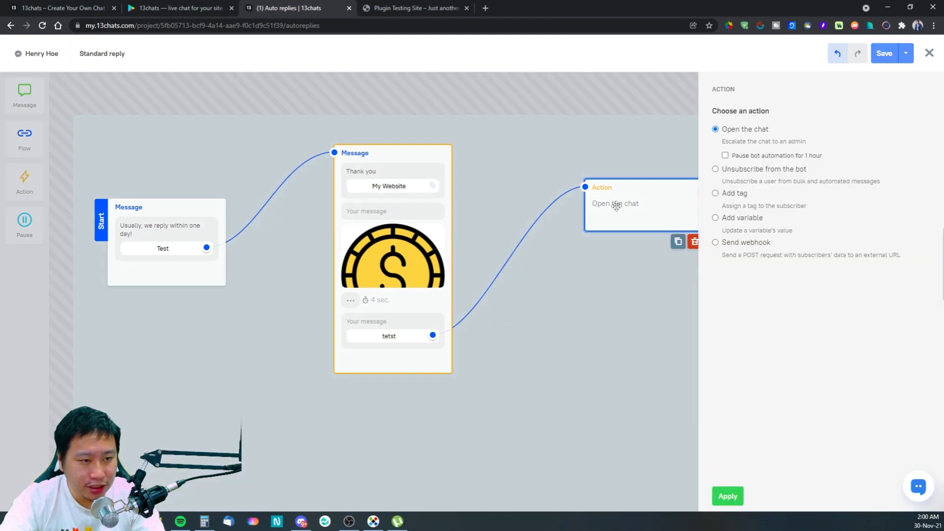
{"action": "left_click", "coordinate": [716, 194]}
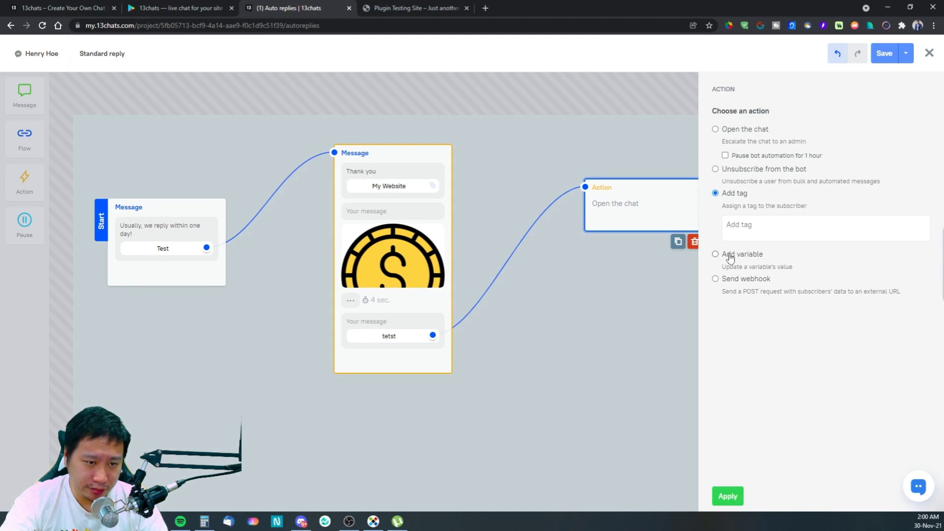
{"action": "left_click", "coordinate": [727, 254]}
{"action": "left_click", "coordinate": [728, 195]}
{"action": "left_click", "coordinate": [738, 131]}
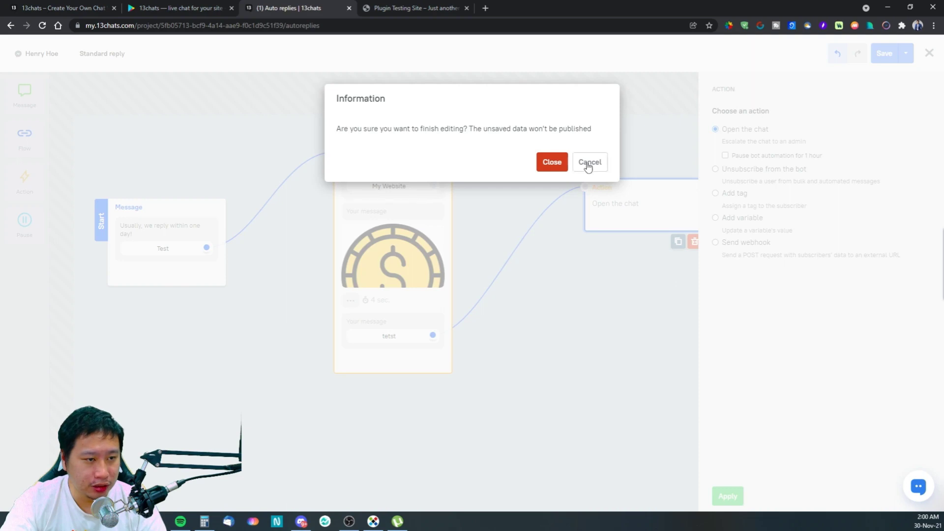
{"action": "left_click", "coordinate": [589, 161]}
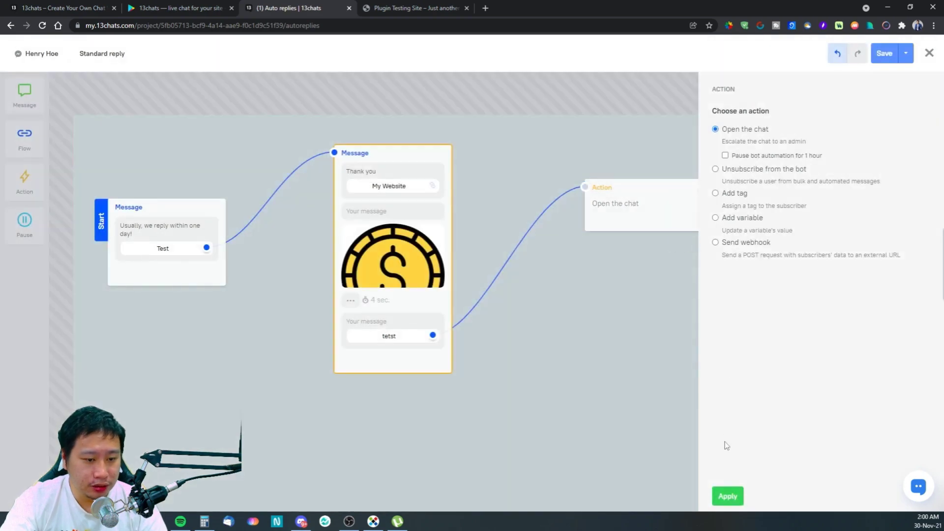
{"action": "left_click", "coordinate": [727, 496]}
Step: Delete the Action block from the reply flow
{"action": "left_click", "coordinate": [663, 208]}
{"action": "left_click", "coordinate": [692, 242]}
Step: Fill the two empty messages in the "Thank you" block with the texts "gerge" and "greg"
{"action": "left_click", "coordinate": [396, 214]}
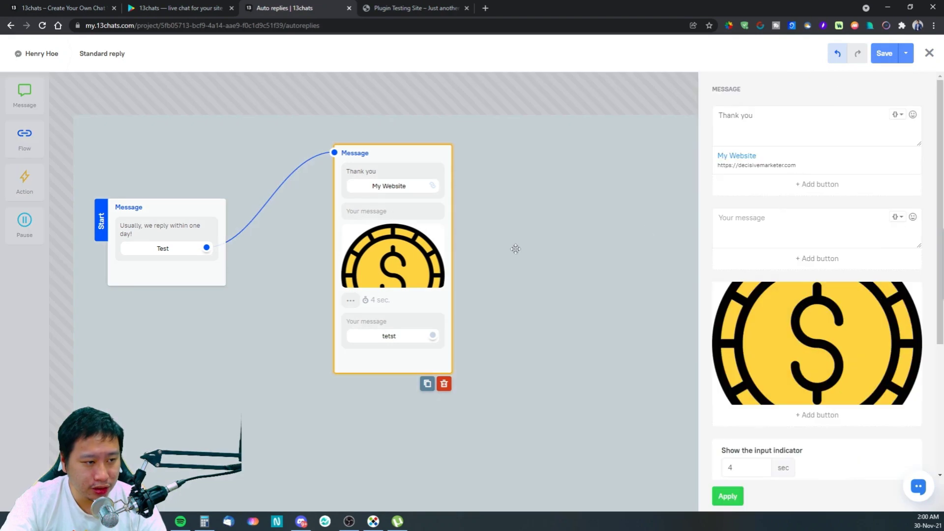
{"action": "left_click", "coordinate": [794, 223]}
{"action": "type", "text": "gerge"}
{"action": "scroll", "coordinate": [786, 344], "scroll_direction": "down", "scroll_amount": 2}
{"action": "left_click", "coordinate": [760, 421]}
{"action": "type", "text": "greg"}
{"action": "left_click", "coordinate": [647, 359]}
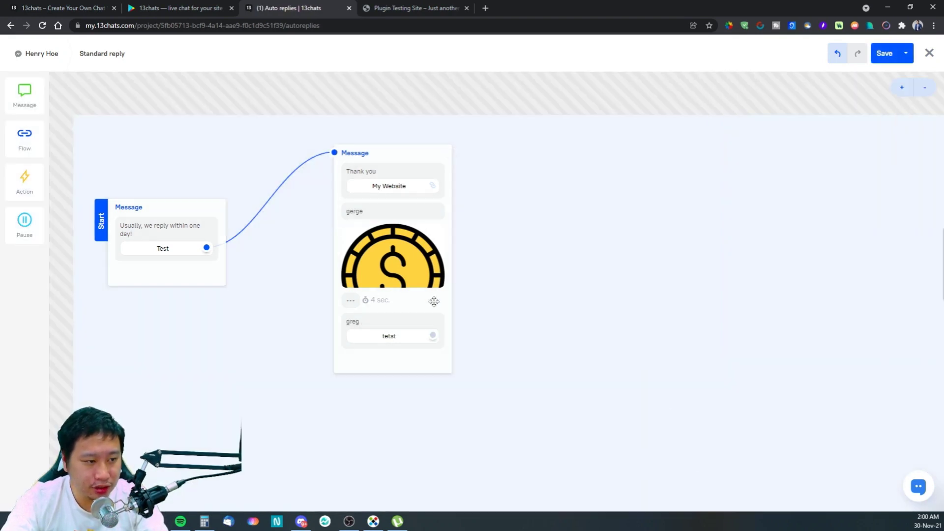
Step: Apply the "Thank you" block's settings and review its messages, image and input indicator
{"action": "left_click", "coordinate": [434, 298]}
{"action": "scroll", "coordinate": [738, 467], "scroll_direction": "down", "scroll_amount": 3}
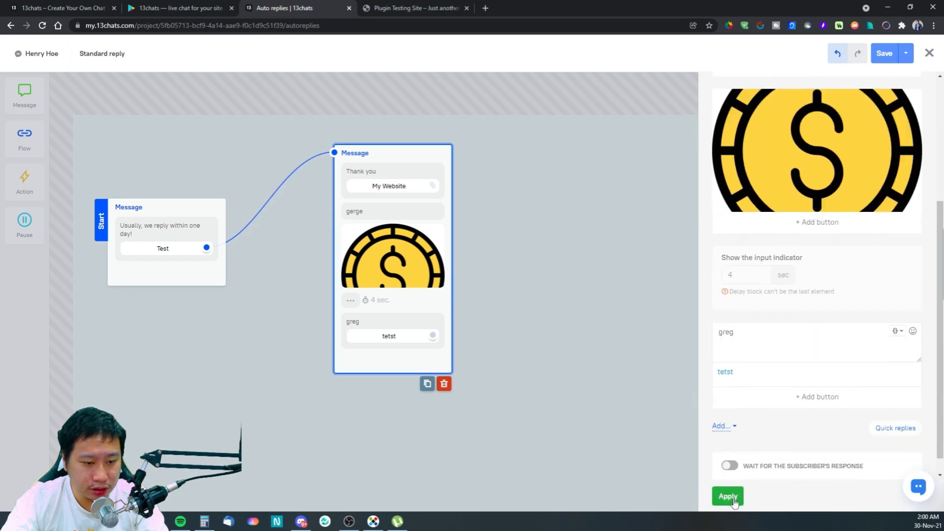
{"action": "left_click", "coordinate": [728, 496]}
{"action": "left_click", "coordinate": [417, 301]}
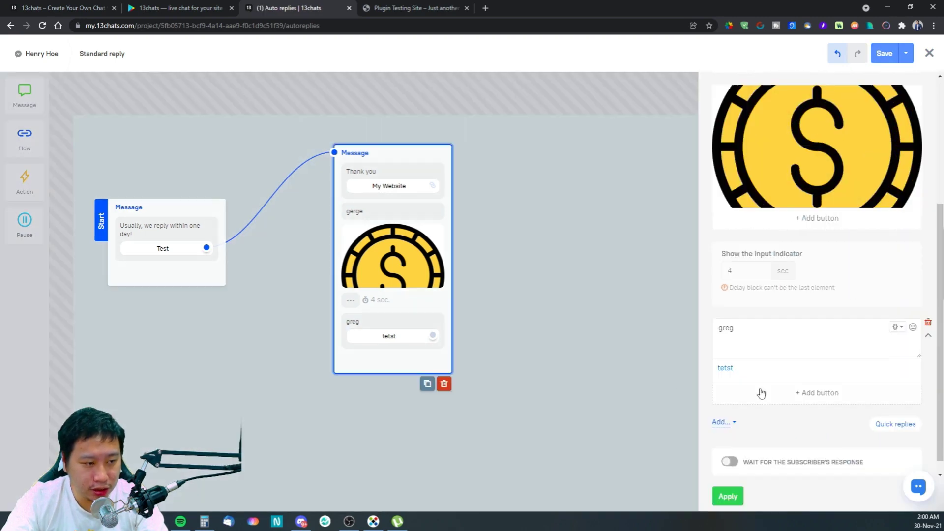
{"action": "scroll", "coordinate": [729, 412], "scroll_direction": "down", "scroll_amount": 1}
{"action": "scroll", "coordinate": [737, 293], "scroll_direction": "up", "scroll_amount": 3}
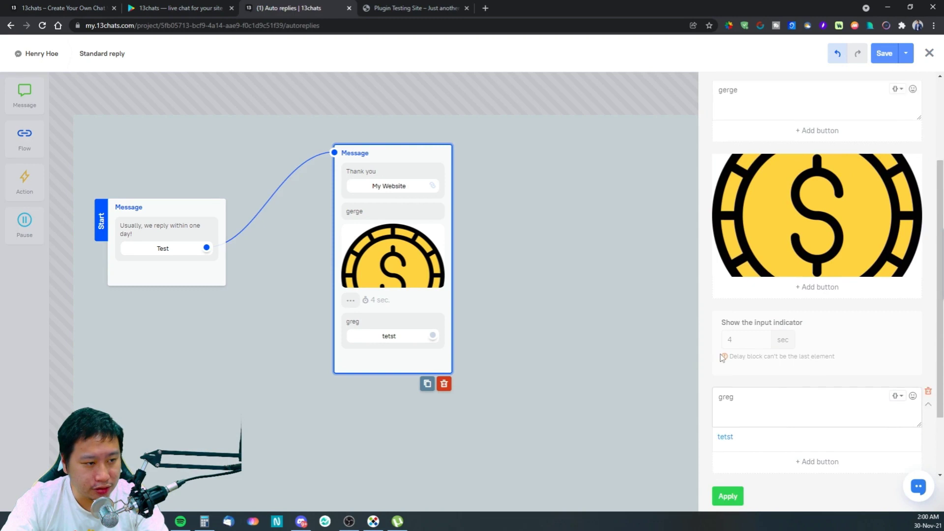
{"action": "scroll", "coordinate": [739, 352], "scroll_direction": "up", "scroll_amount": 2}
{"action": "left_click", "coordinate": [644, 320]}
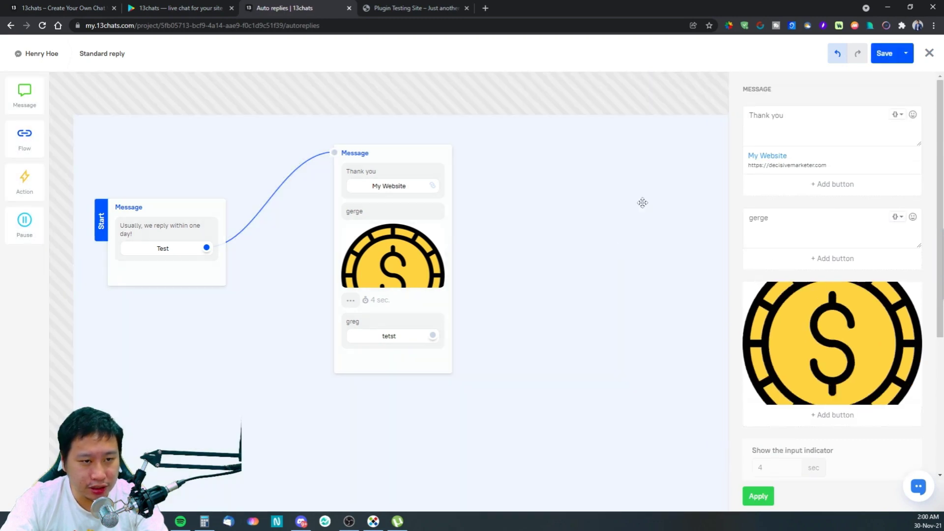
Step: Save the reply flow and send it to yourself as a test
{"action": "left_click", "coordinate": [906, 53]}
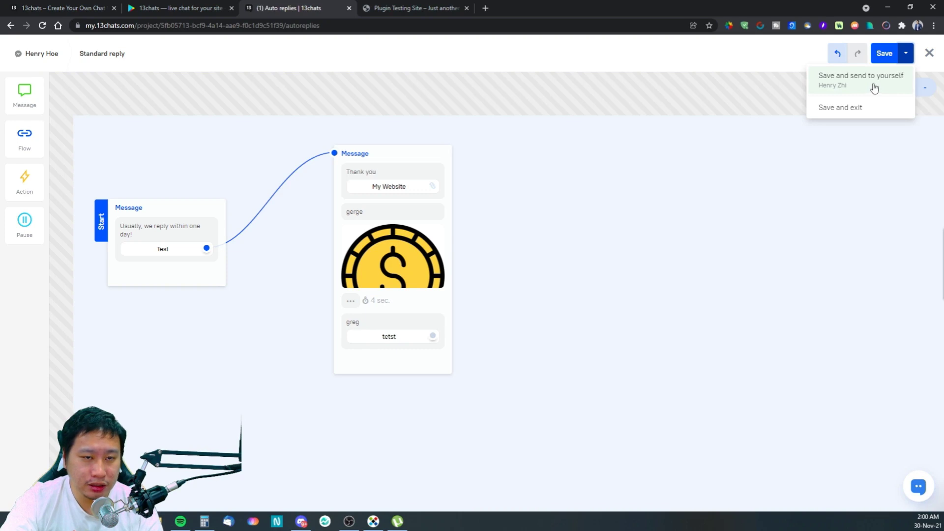
{"action": "left_click", "coordinate": [846, 87]}
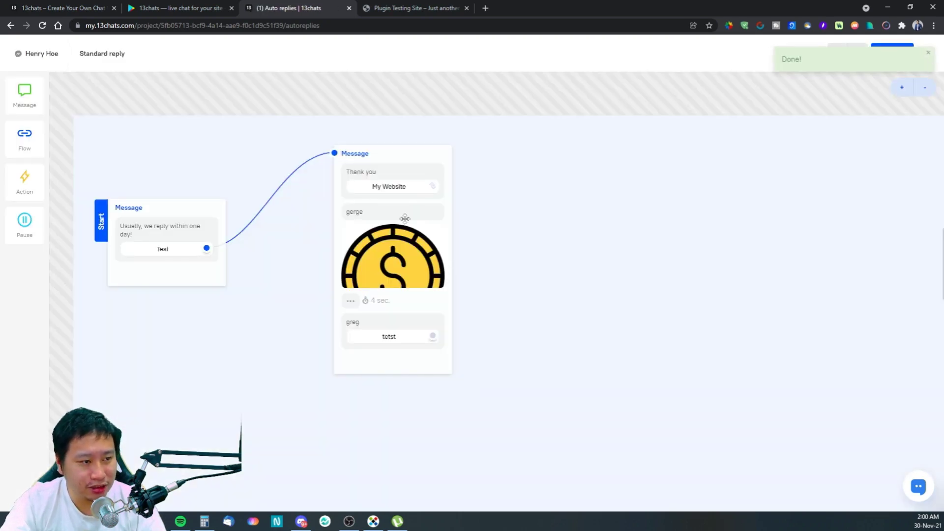
Step: Open facebook.com in a new browser tab and bring up the Messenger conversation list
{"action": "left_click", "coordinate": [485, 8]}
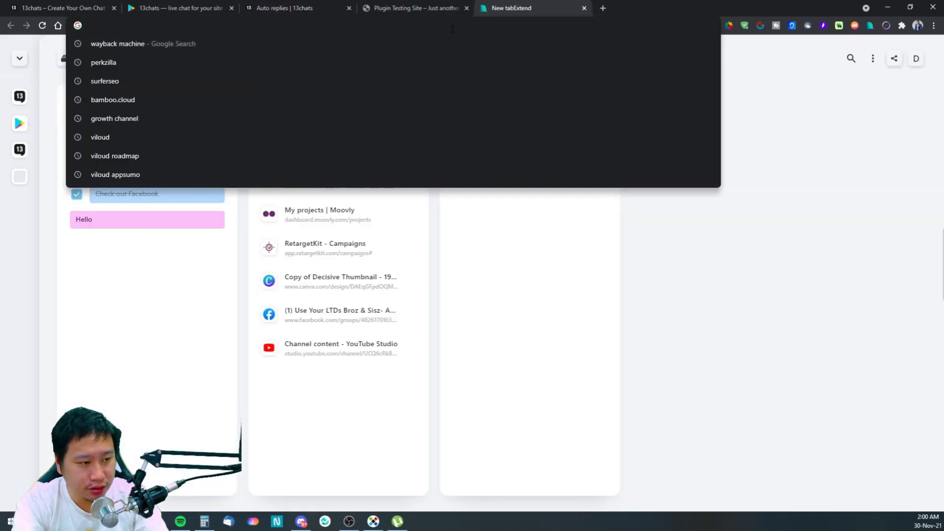
{"action": "type", "text": "faceb"}
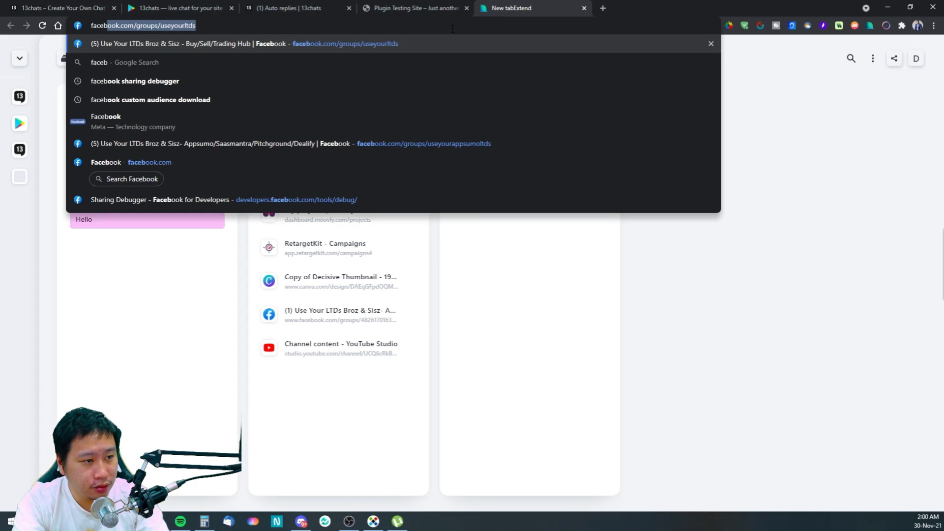
{"action": "type", "text": "ook.com"}
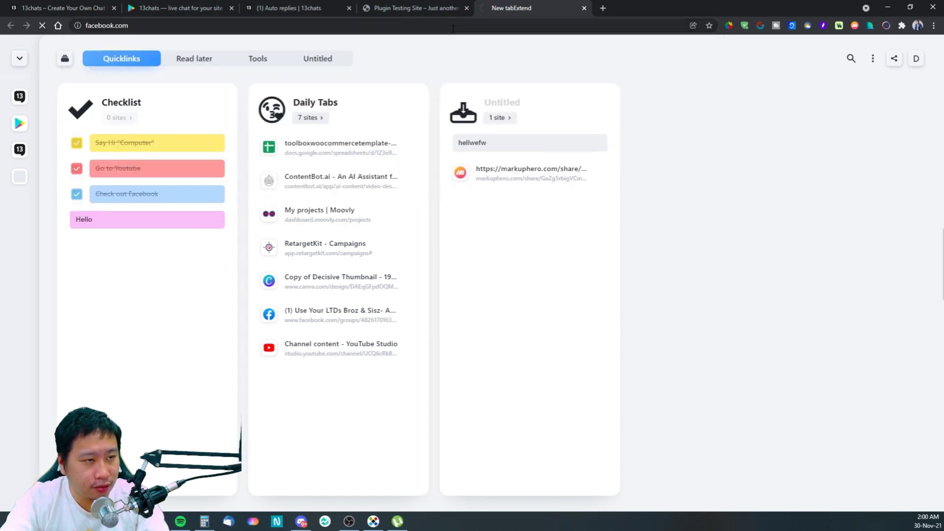
{"action": "left_click", "coordinate": [212, 6]}
{"action": "left_click", "coordinate": [287, 4]}
{"action": "left_click", "coordinate": [521, 8]}
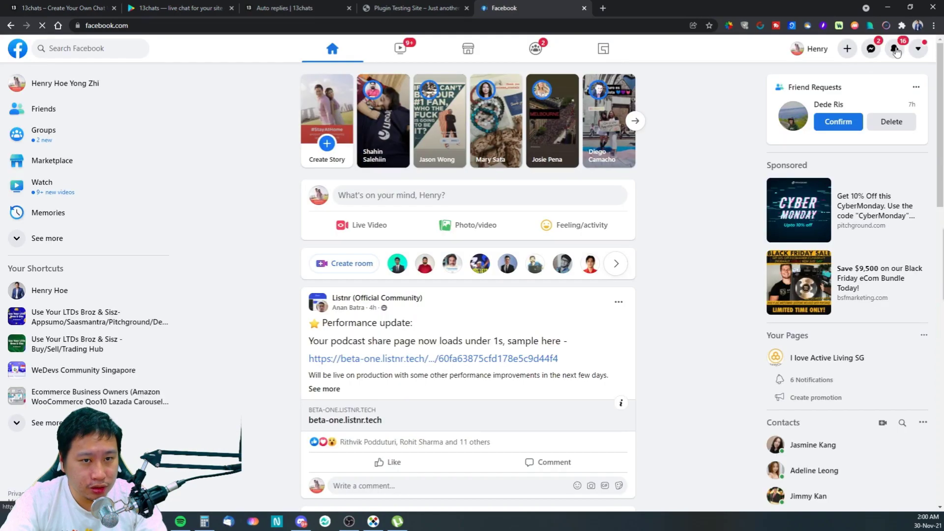
{"action": "left_click", "coordinate": [870, 48]}
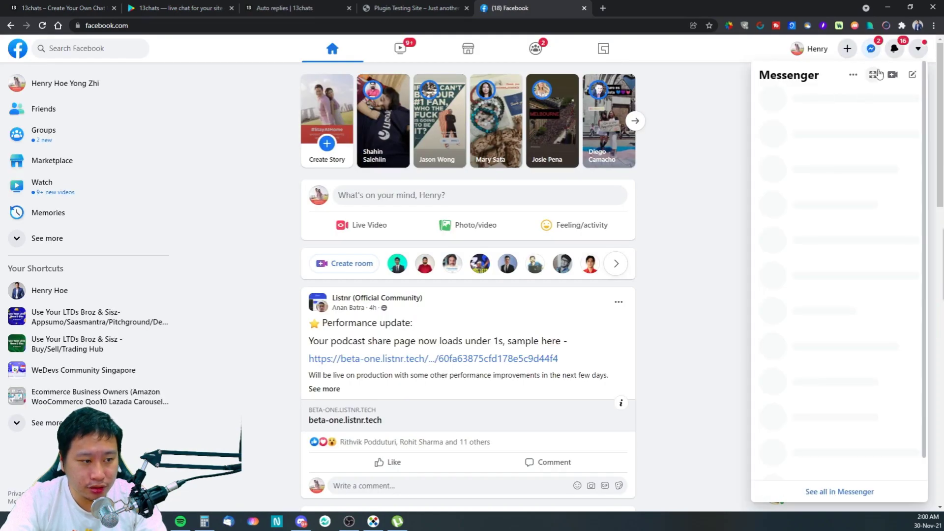
Step: Open the business page's conversation in the full Messenger view and choose the bot's "Test" reply
{"action": "left_click", "coordinate": [873, 48]}
{"action": "left_click", "coordinate": [873, 48]}
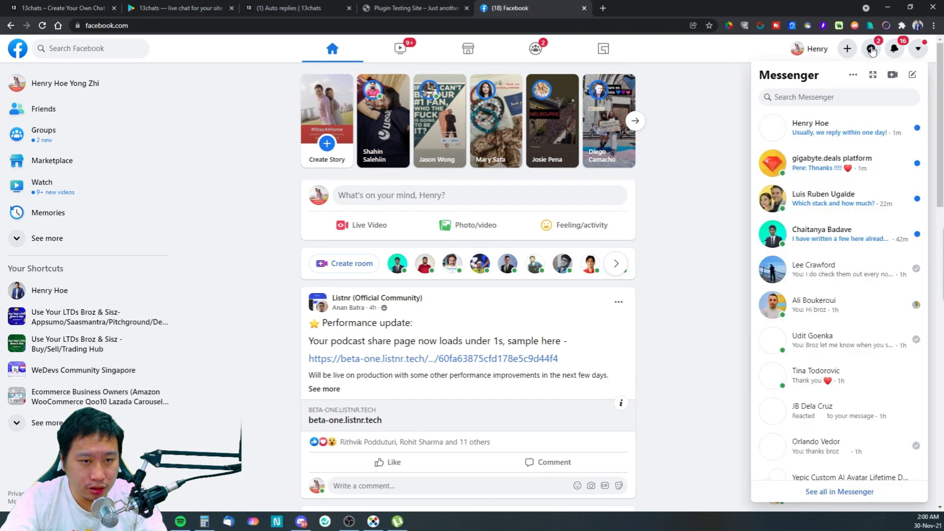
{"action": "left_click", "coordinate": [826, 130]}
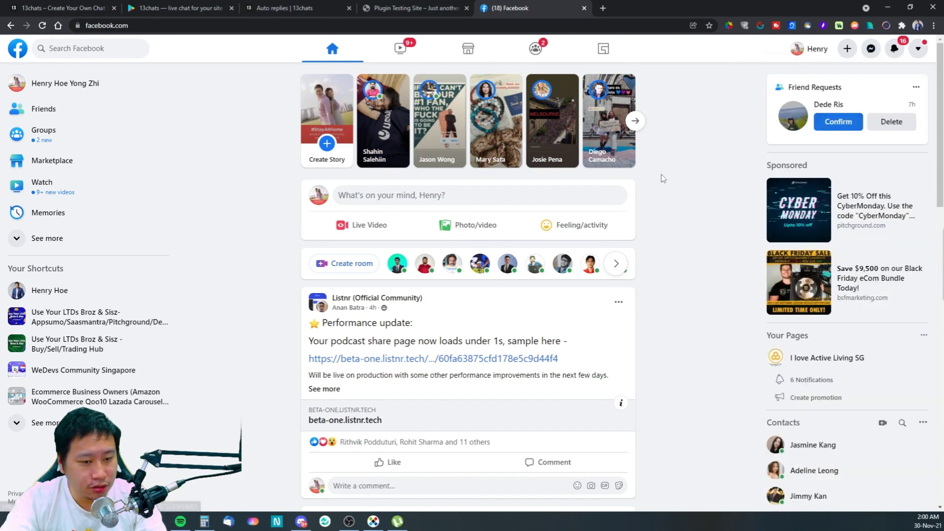
{"action": "left_click", "coordinate": [871, 52]}
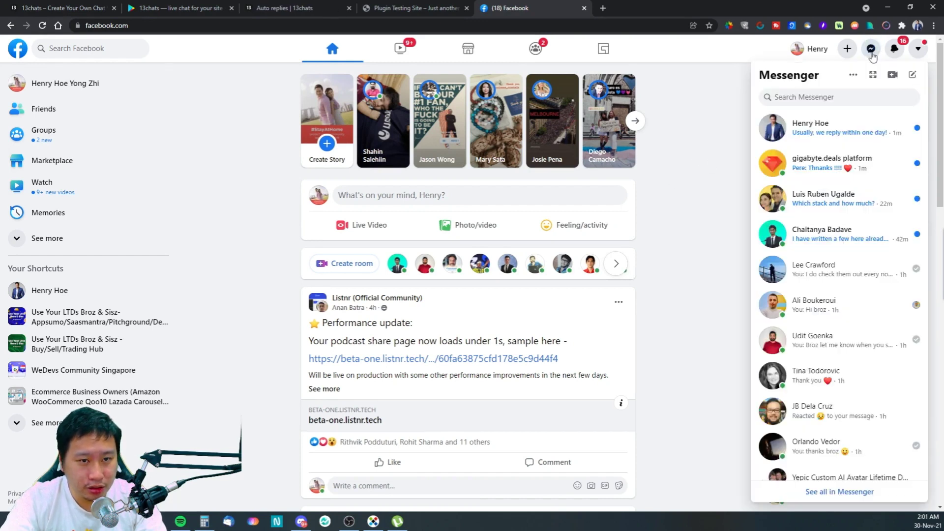
{"action": "left_click", "coordinate": [873, 77]}
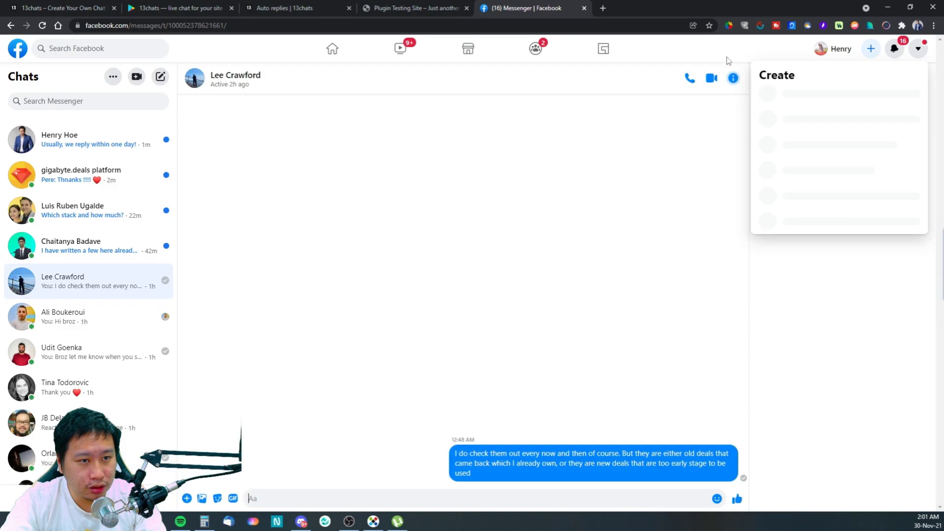
{"action": "left_click", "coordinate": [103, 145]}
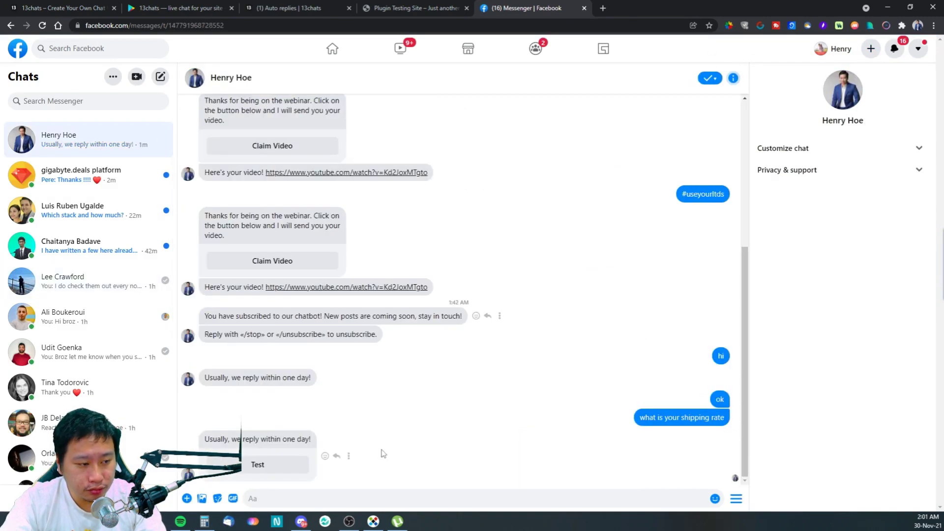
{"action": "left_click", "coordinate": [258, 465]}
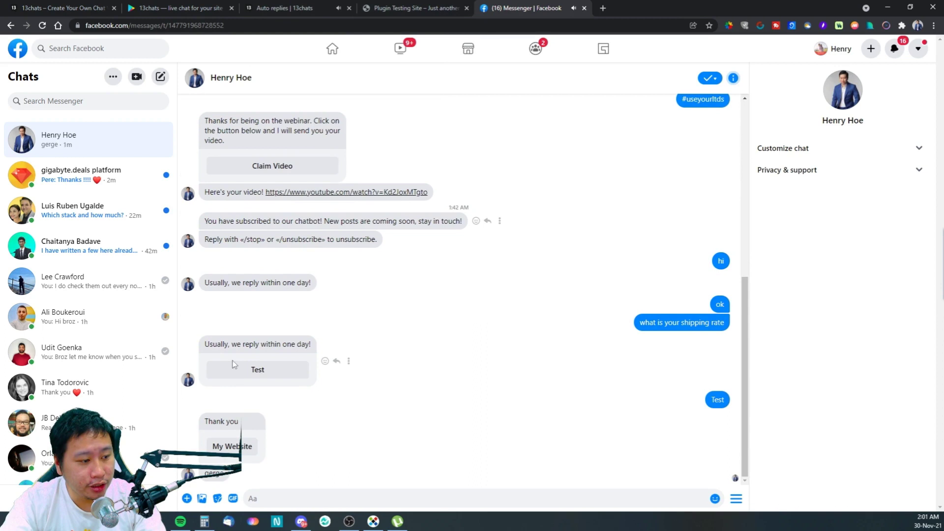
Step: Switch back to 13chats and list all of the DecisiveMarketer project's conversations
{"action": "left_click", "coordinate": [280, 8]}
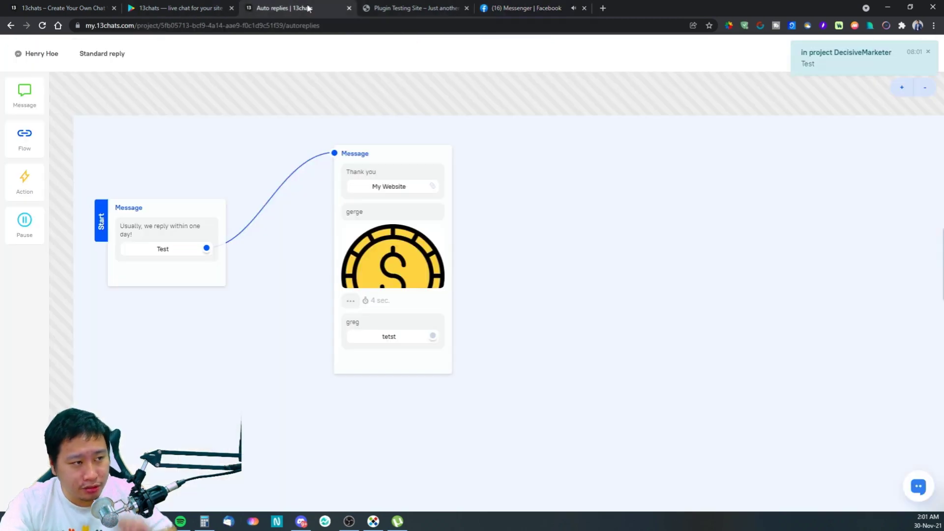
{"action": "left_click", "coordinate": [903, 58]}
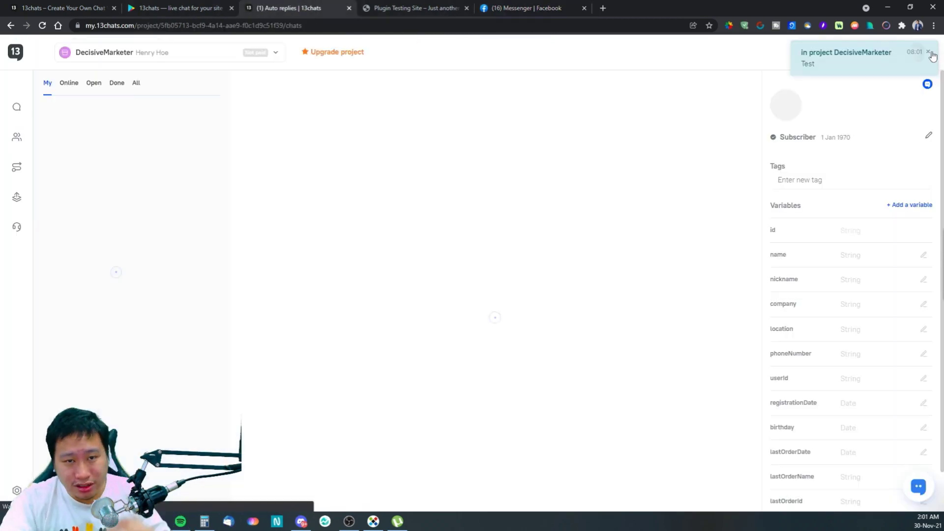
{"action": "left_click", "coordinate": [136, 83]}
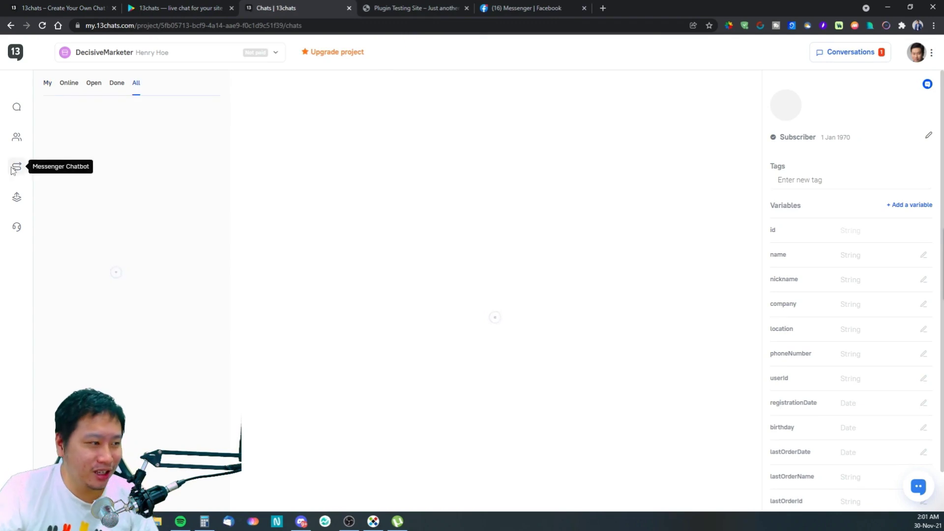
Step: Reopen the DecisiveMarketer project from the dashboard and start a new trigger among its Messenger Chatbot flows
{"action": "left_click", "coordinate": [19, 54]}
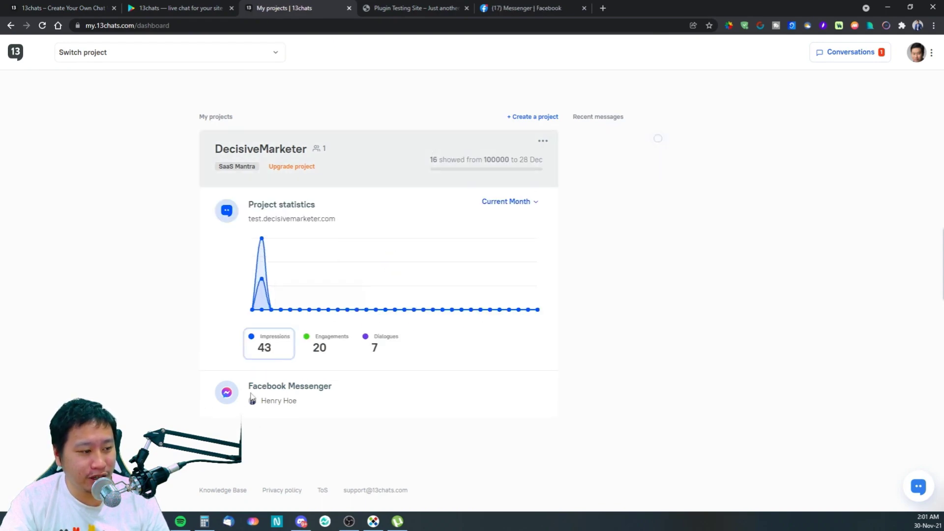
{"action": "left_click", "coordinate": [291, 148]}
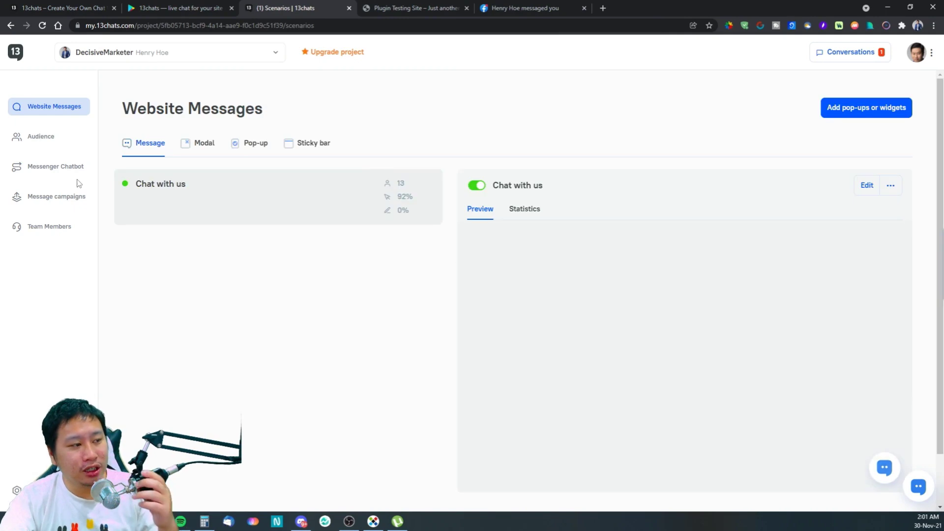
{"action": "left_click", "coordinate": [90, 176]}
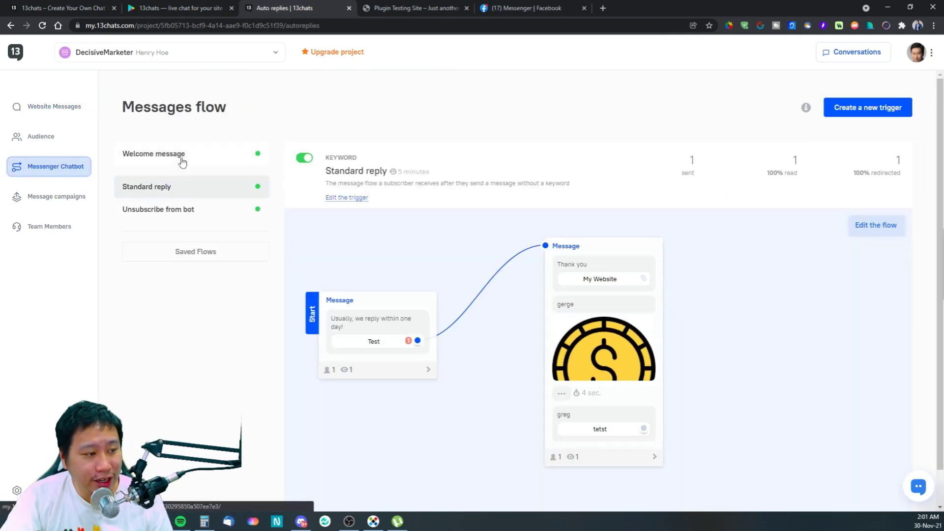
{"action": "left_click", "coordinate": [872, 116]}
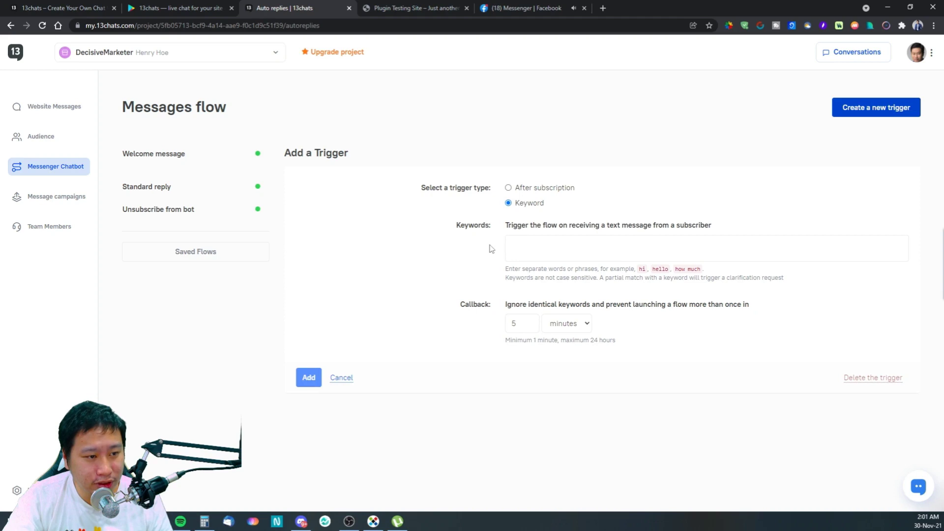
{"action": "left_click", "coordinate": [554, 244]}
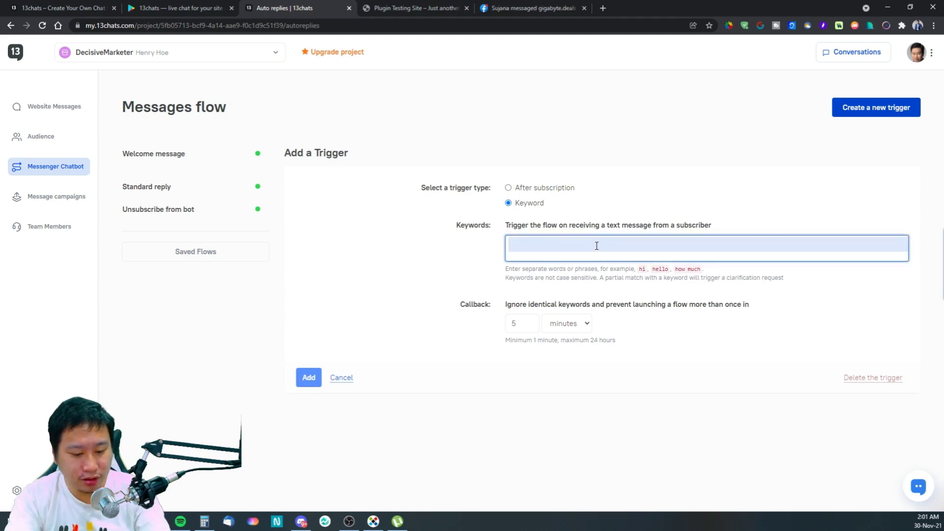
{"action": "type", "text": "Hi"}
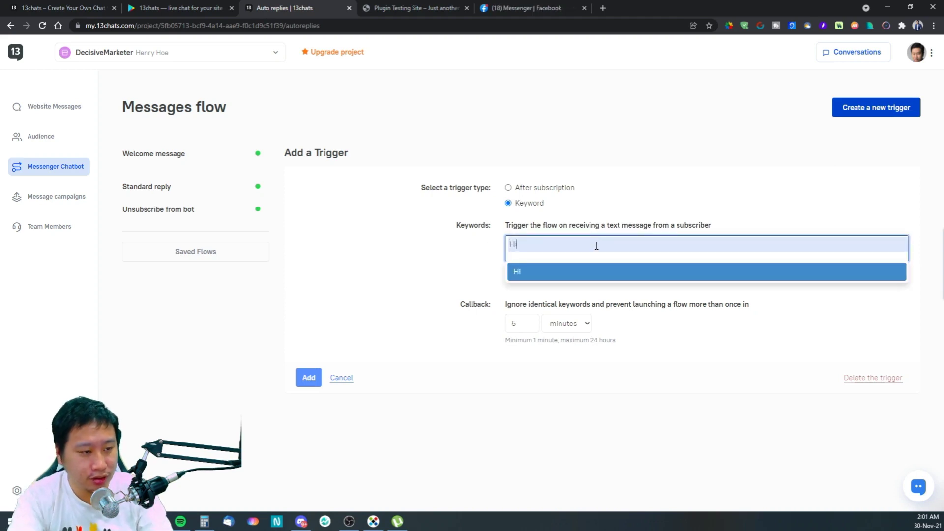
{"action": "left_click", "coordinate": [538, 275]}
{"action": "left_click", "coordinate": [524, 243]}
{"action": "left_click", "coordinate": [560, 244]}
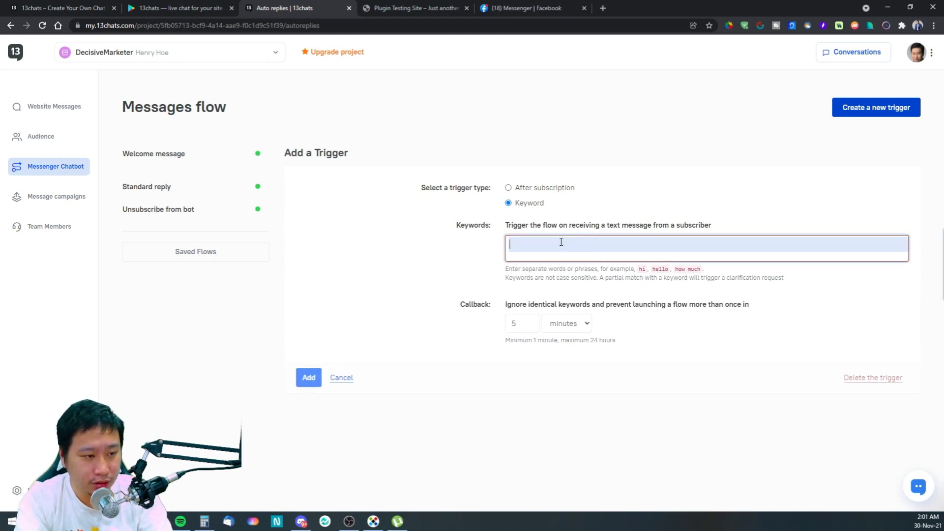
Step: Enter "give me" as the trigger's keyword phrase and add the trigger
{"action": "type", "text": "ge"}
{"action": "type", "text": "ve m"}
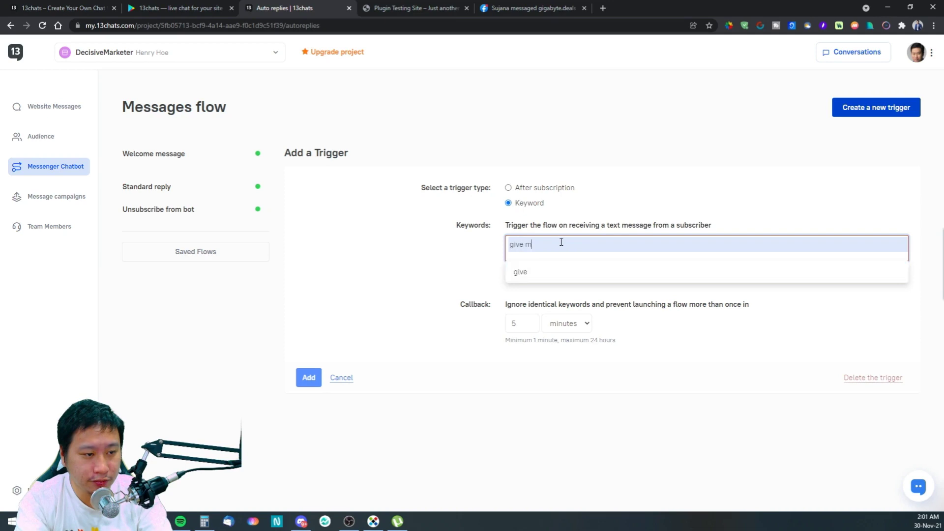
{"action": "type", "text": "e"}
{"action": "left_click", "coordinate": [543, 271]}
{"action": "double_click", "coordinate": [481, 281]}
{"action": "left_click", "coordinate": [420, 394]}
{"action": "left_click", "coordinate": [308, 383]}
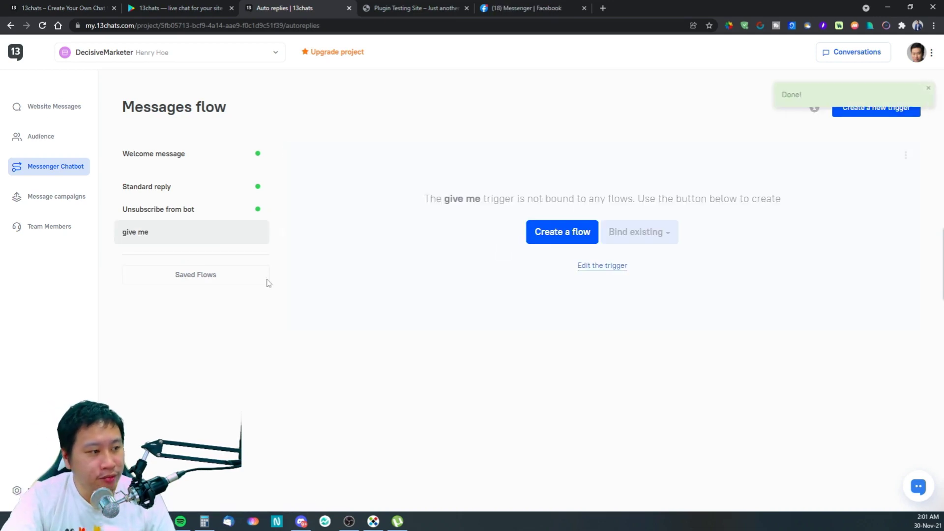
Step: View the new flow editor for the "give me" trigger and leave it without saving
{"action": "left_click", "coordinate": [569, 237]}
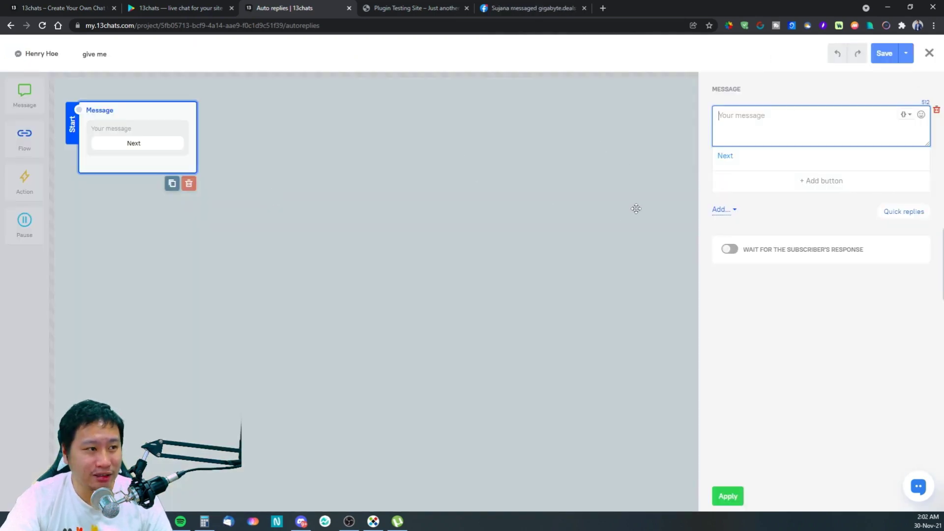
{"action": "left_click", "coordinate": [928, 54]}
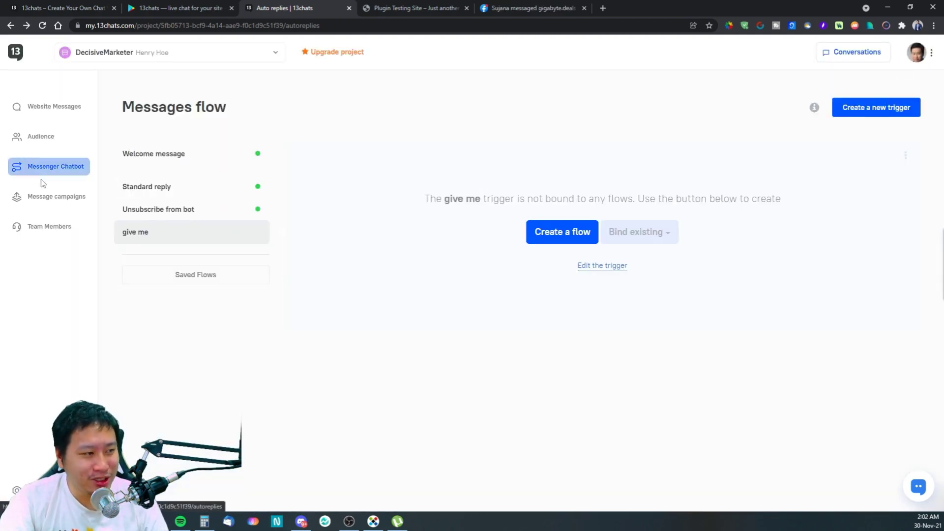
Step: Open a new message campaign and examine its message field, content types and button options
{"action": "left_click", "coordinate": [43, 196]}
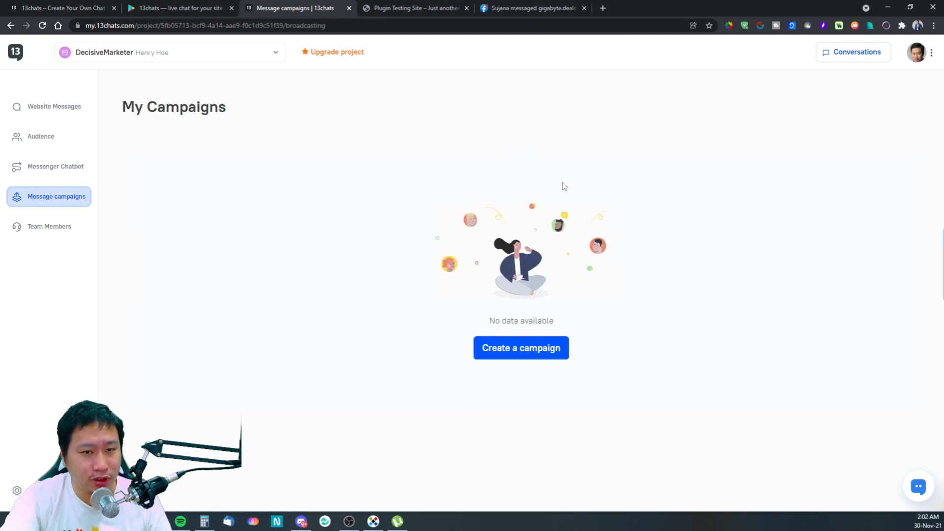
{"action": "left_click", "coordinate": [508, 354]}
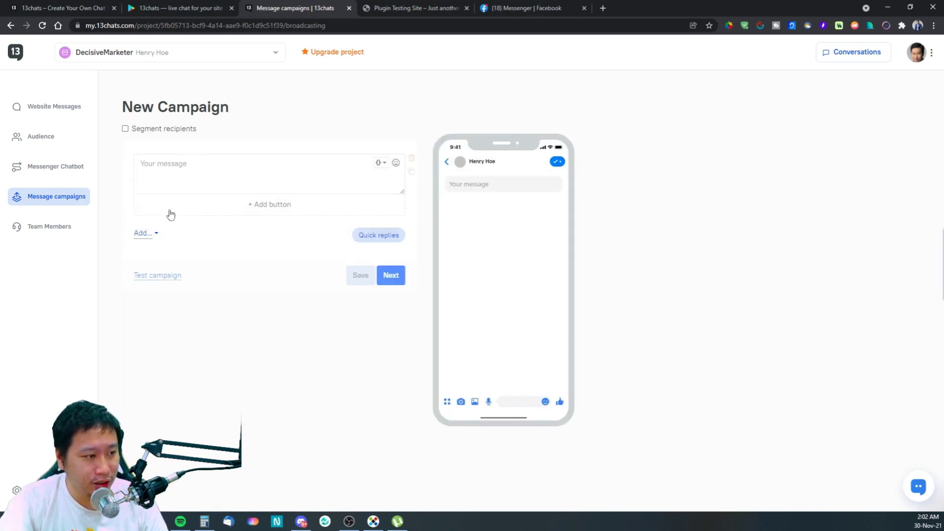
{"action": "left_click", "coordinate": [197, 171]}
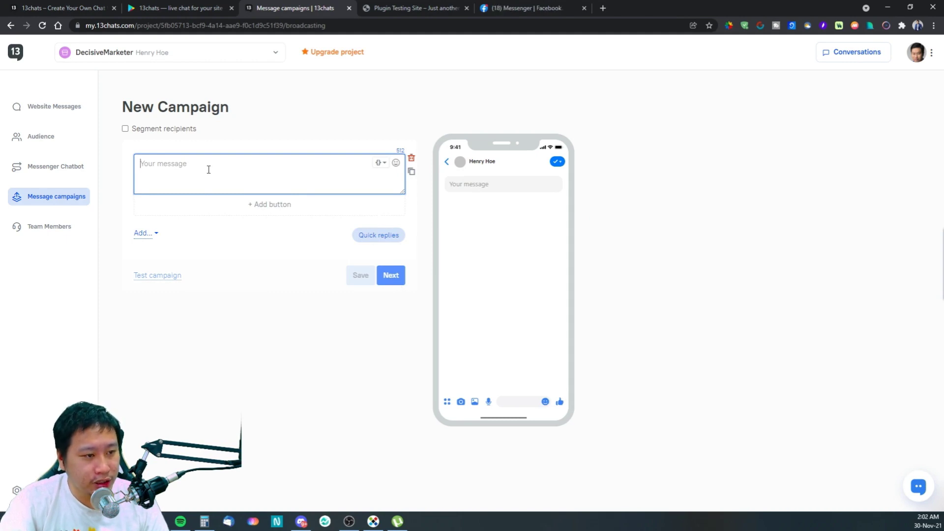
{"action": "left_click", "coordinate": [145, 233]}
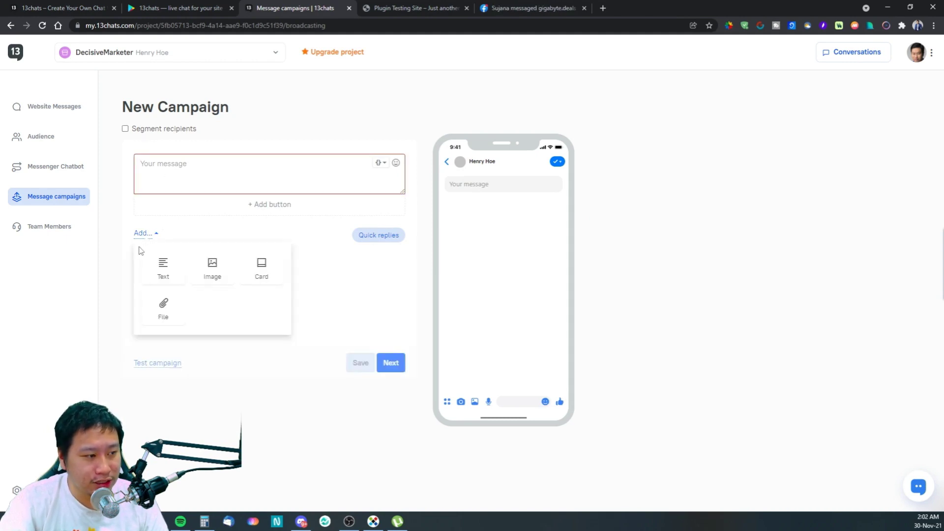
{"action": "left_click", "coordinate": [191, 215]}
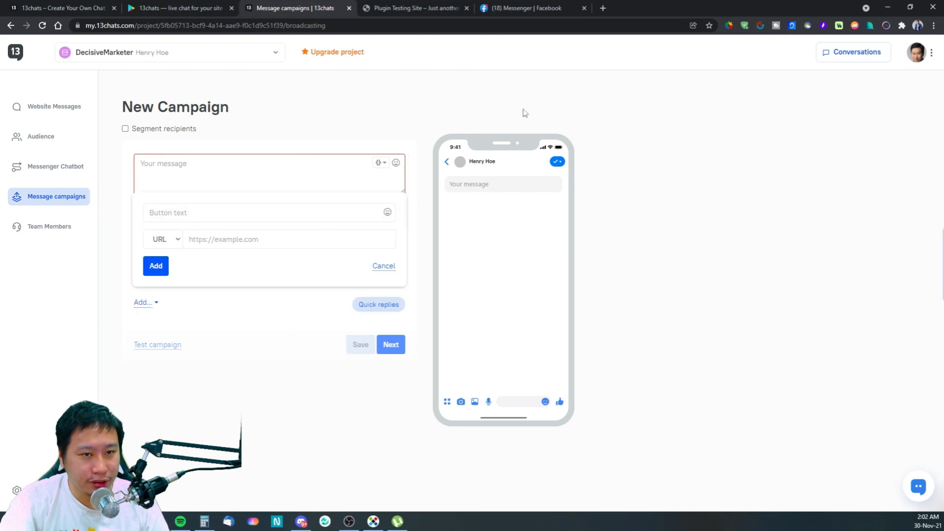
Step: Look through the Website Messages and Conversations pages and return to Website Messages
{"action": "left_click", "coordinate": [54, 107]}
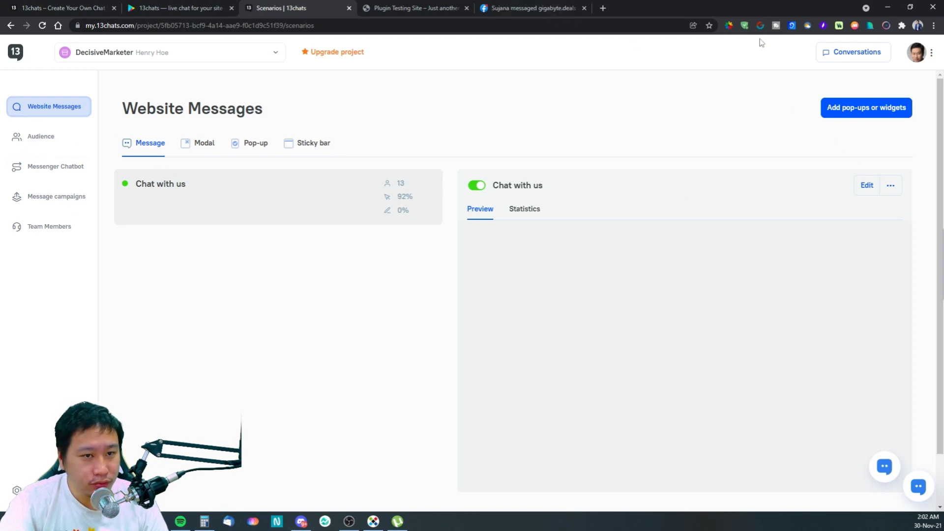
{"action": "left_click", "coordinate": [830, 53]}
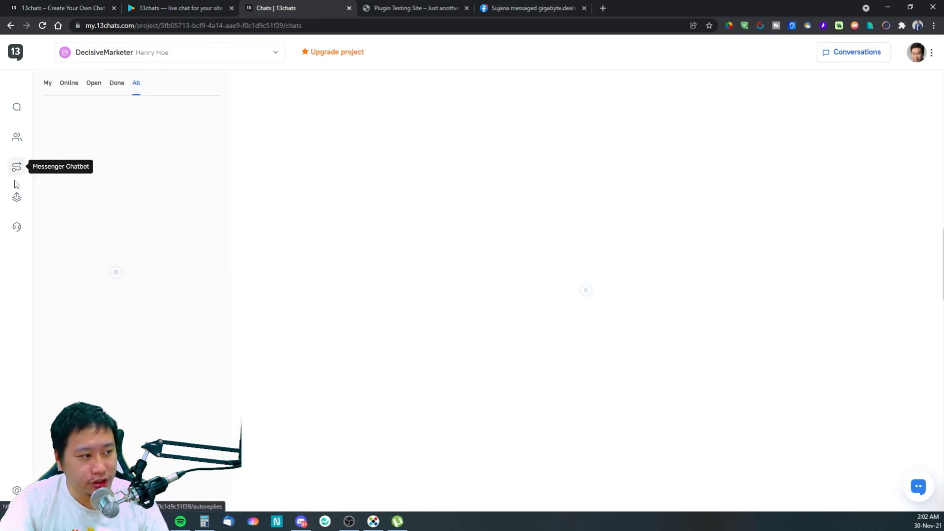
{"action": "left_click", "coordinate": [10, 138]}
{"action": "left_click", "coordinate": [16, 107]}
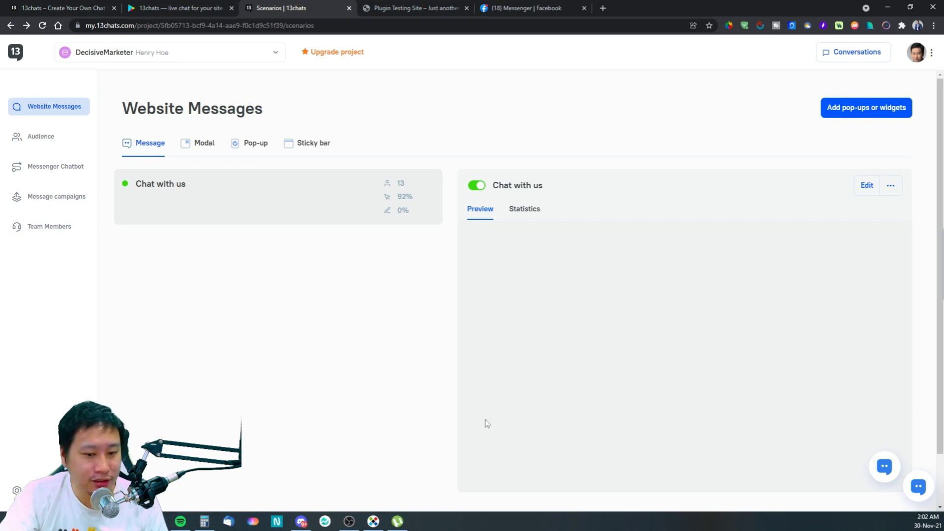
Step: View the 13Chats Team support chat on the Website Messages page and close it
{"action": "left_click", "coordinate": [918, 488]}
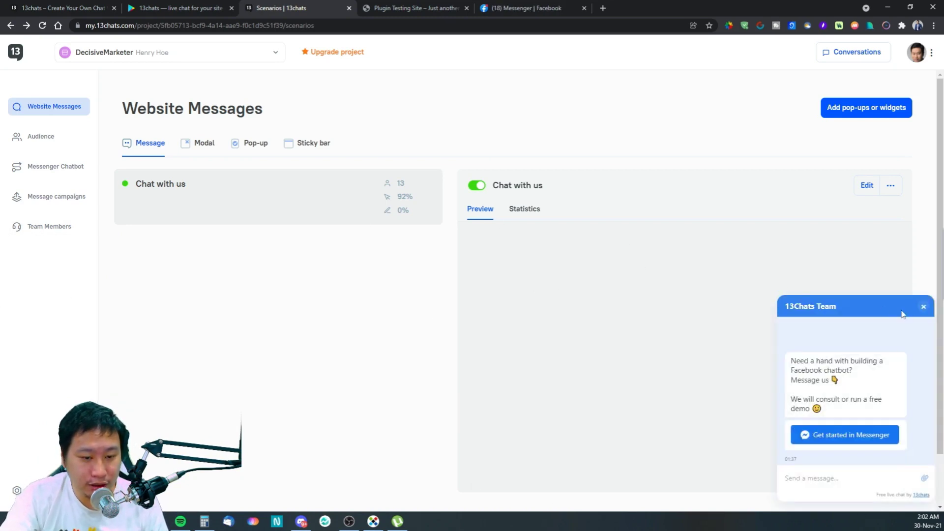
{"action": "left_click", "coordinate": [922, 308]}
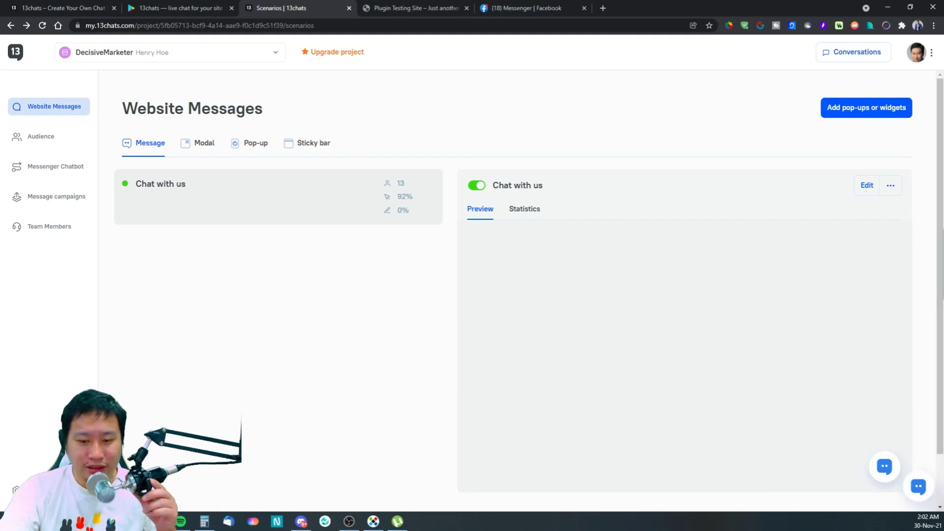
{"action": "left_click", "coordinate": [926, 52]}
{"action": "left_click", "coordinate": [927, 52]}
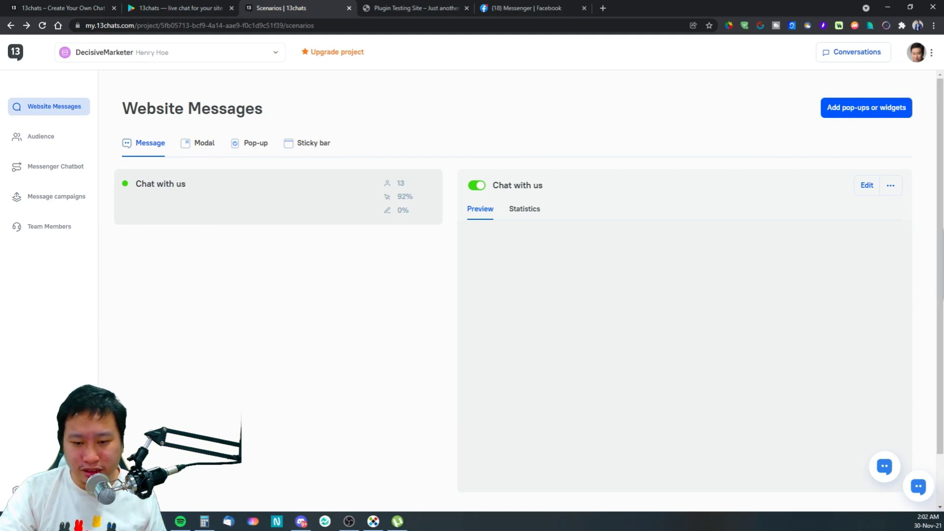